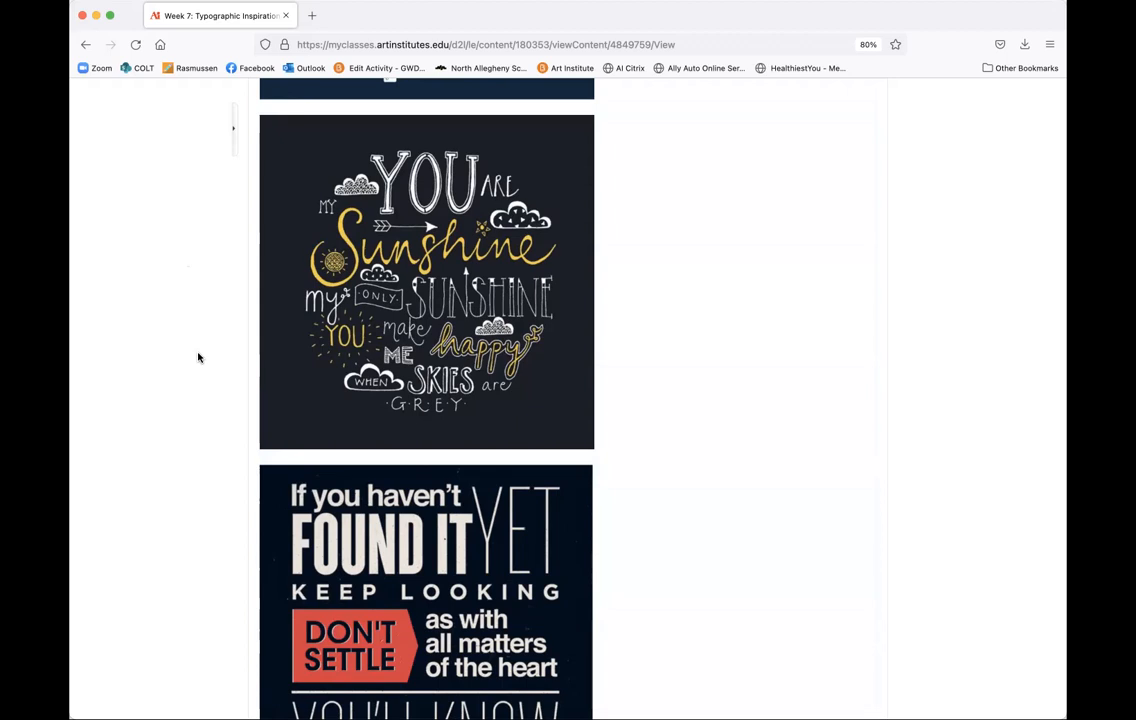
Examine the assignment's example posters from the "You Are My Sunshine" design down to the "Be a Voice Not an Echo" design
scroll(198, 357, "down", 1)
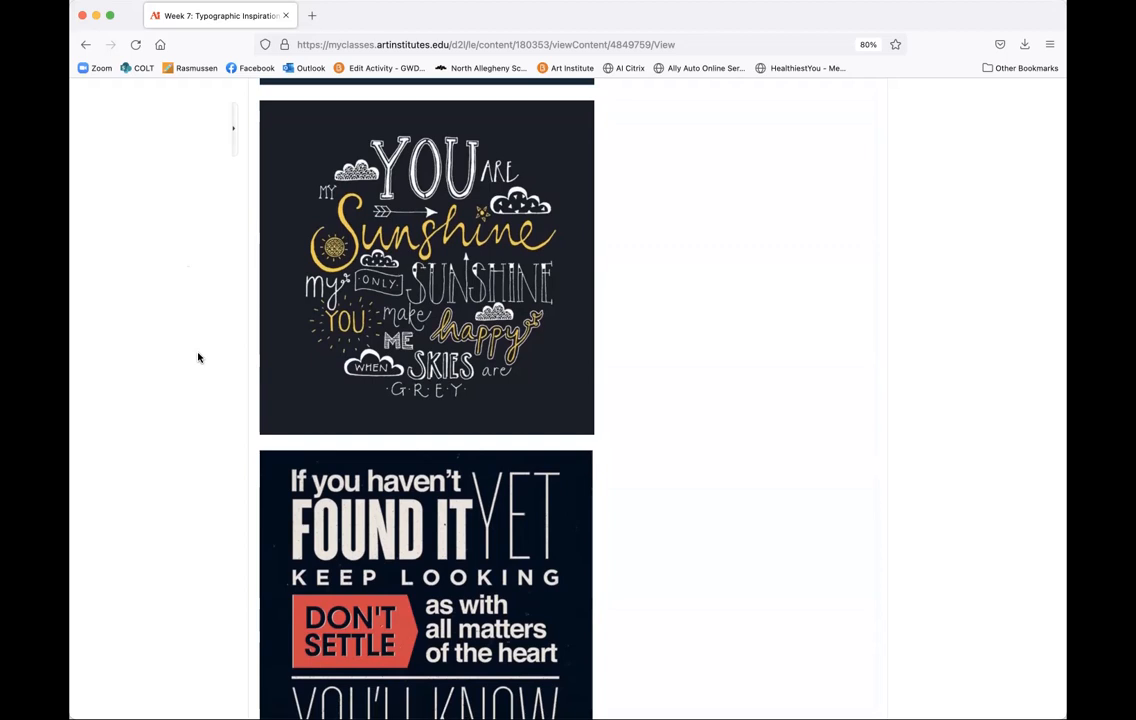
scroll(198, 357, "down", 1)
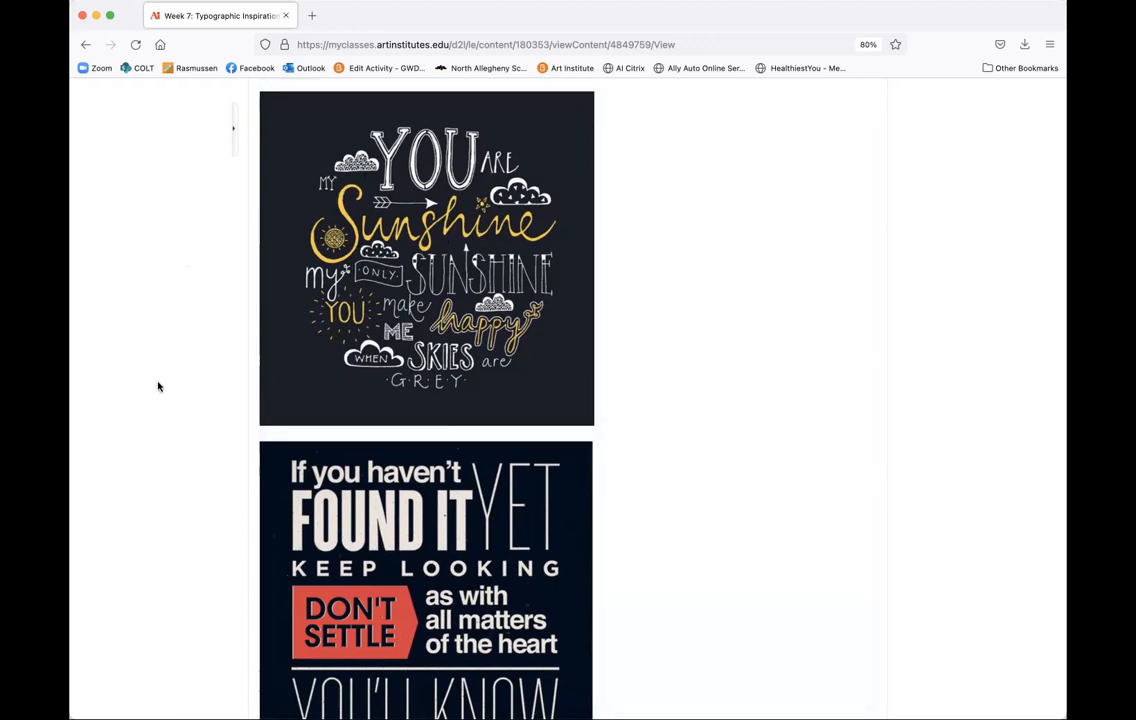
scroll(162, 427, "down", 1)
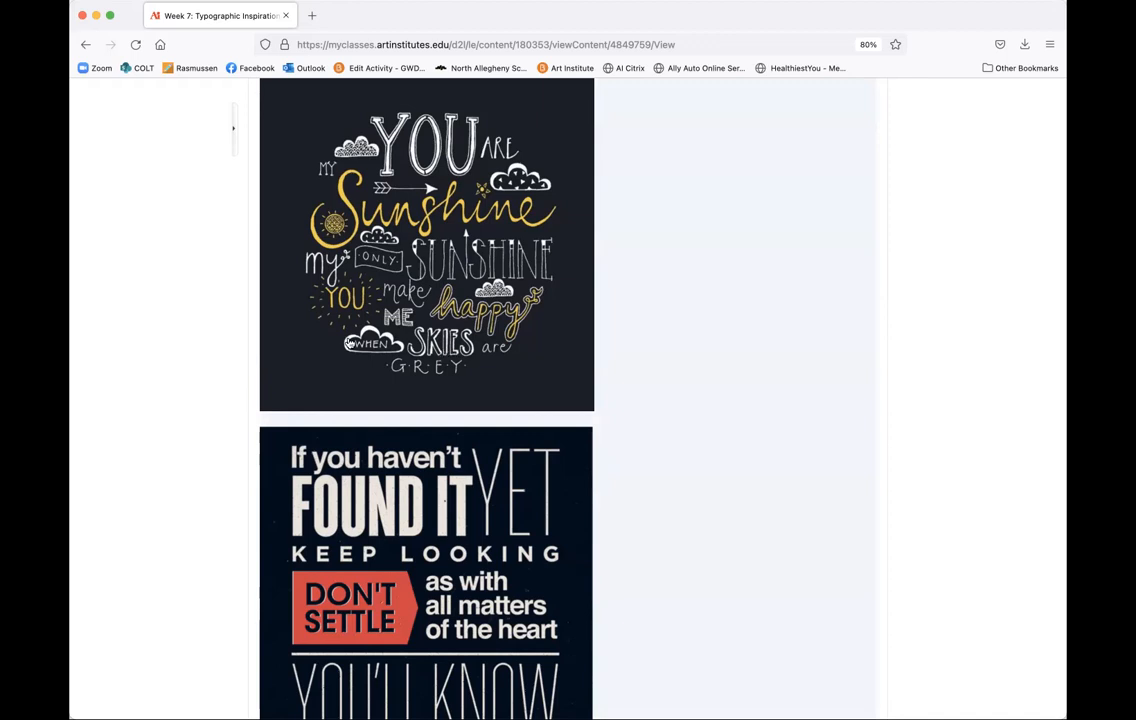
scroll(197, 378, "down", 2)
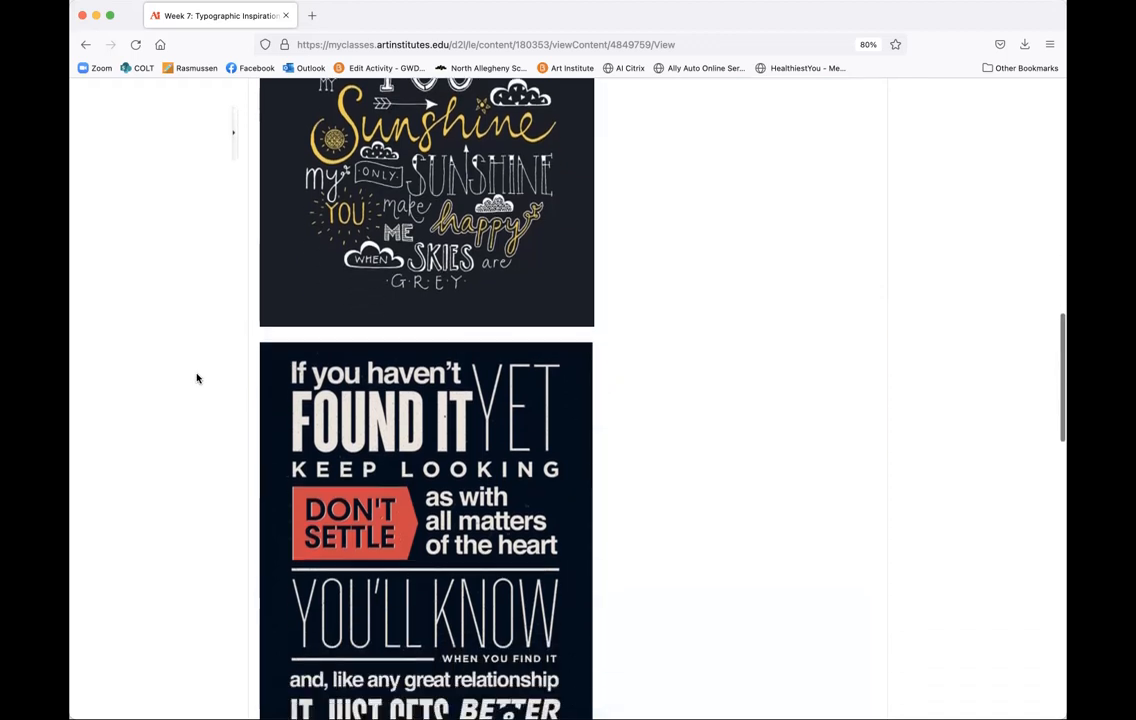
scroll(197, 378, "up", 4)
scroll(197, 378, "down", 6)
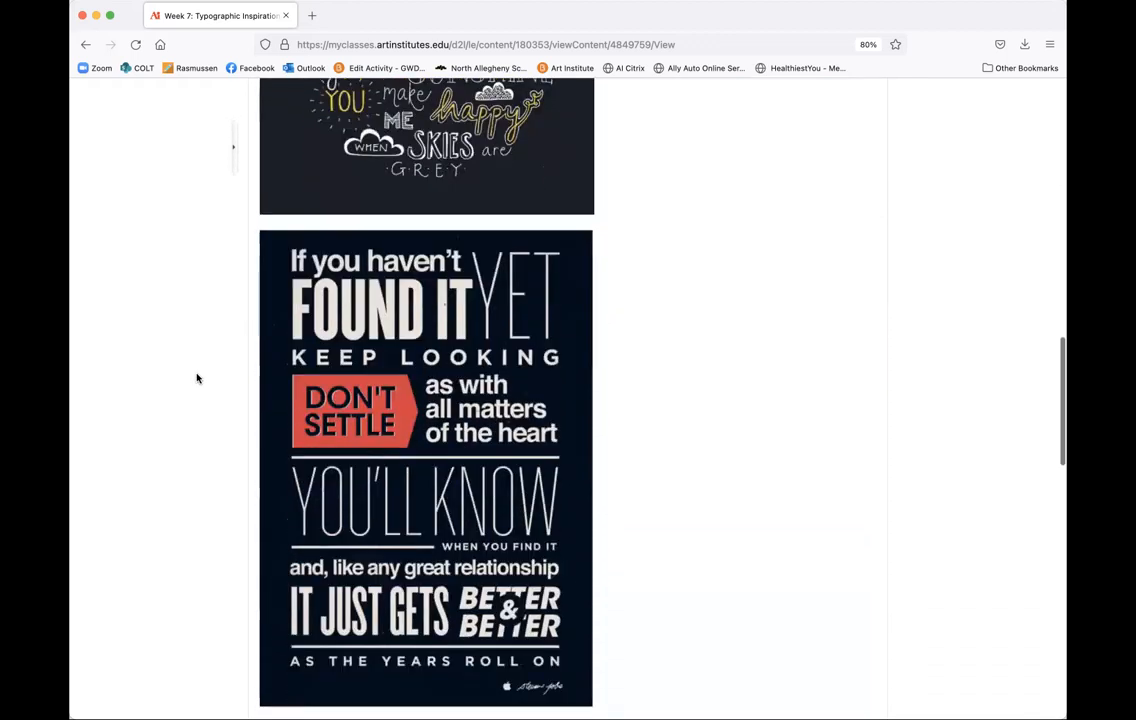
scroll(197, 378, "down", 3)
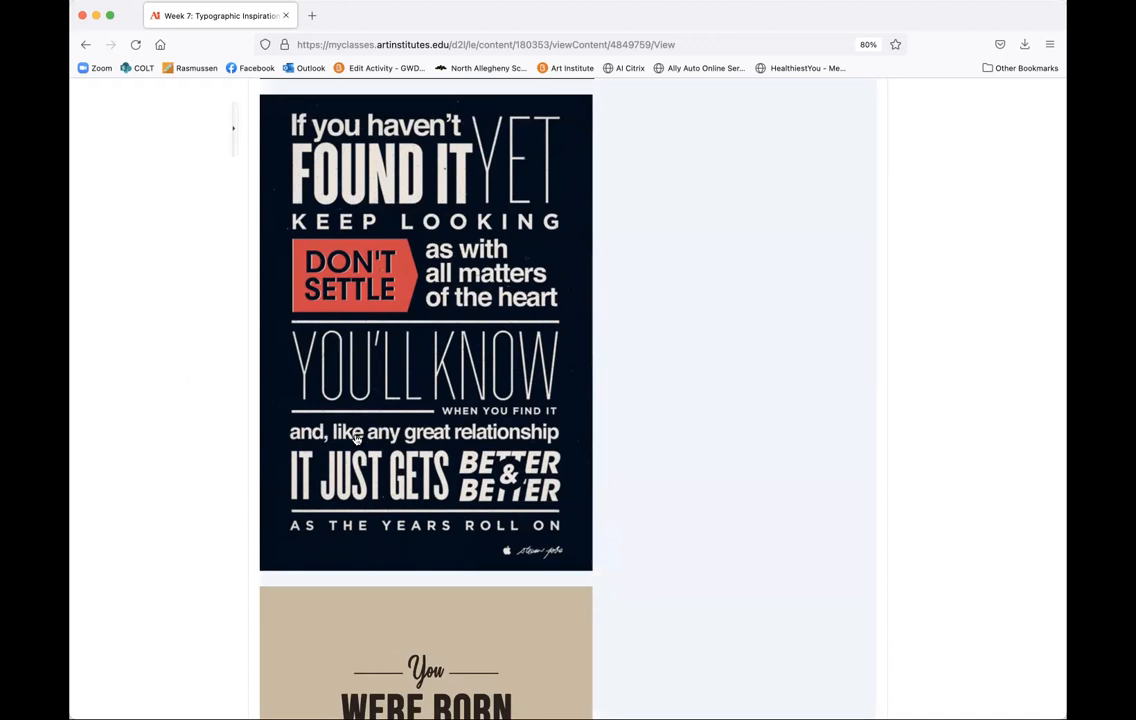
scroll(356, 430, "down", 1)
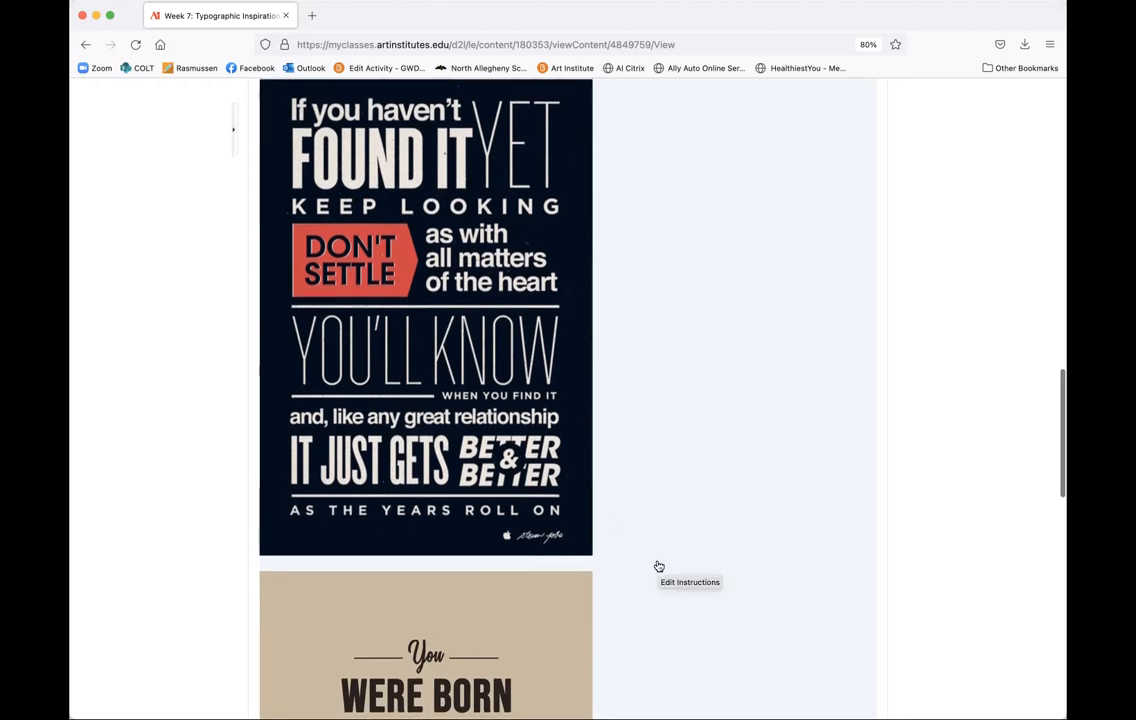
scroll(659, 567, "down", 4)
scroll(659, 567, "down", 6)
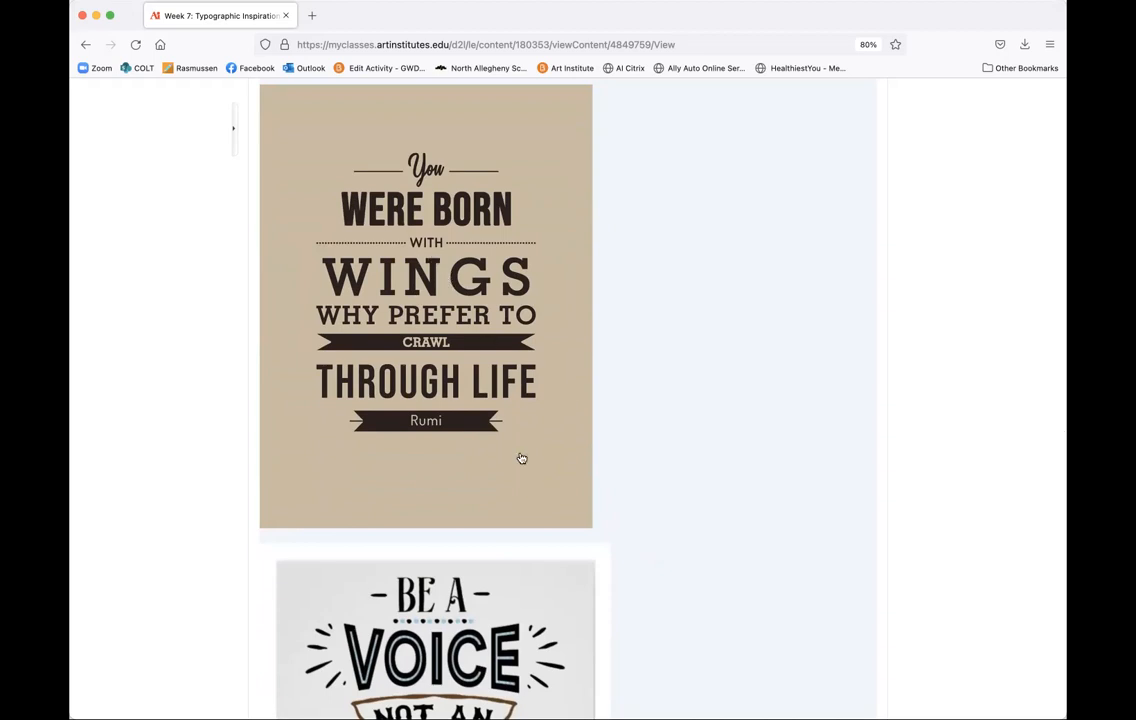
scroll(652, 515, "down", 1)
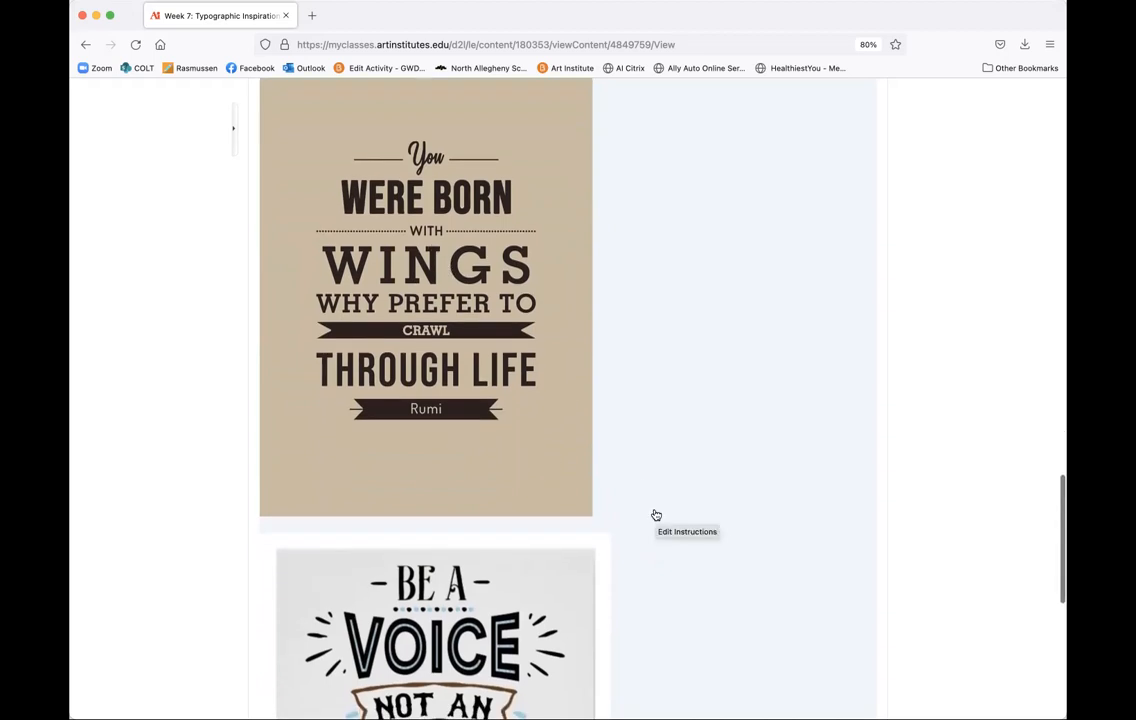
scroll(656, 515, "down", 1)
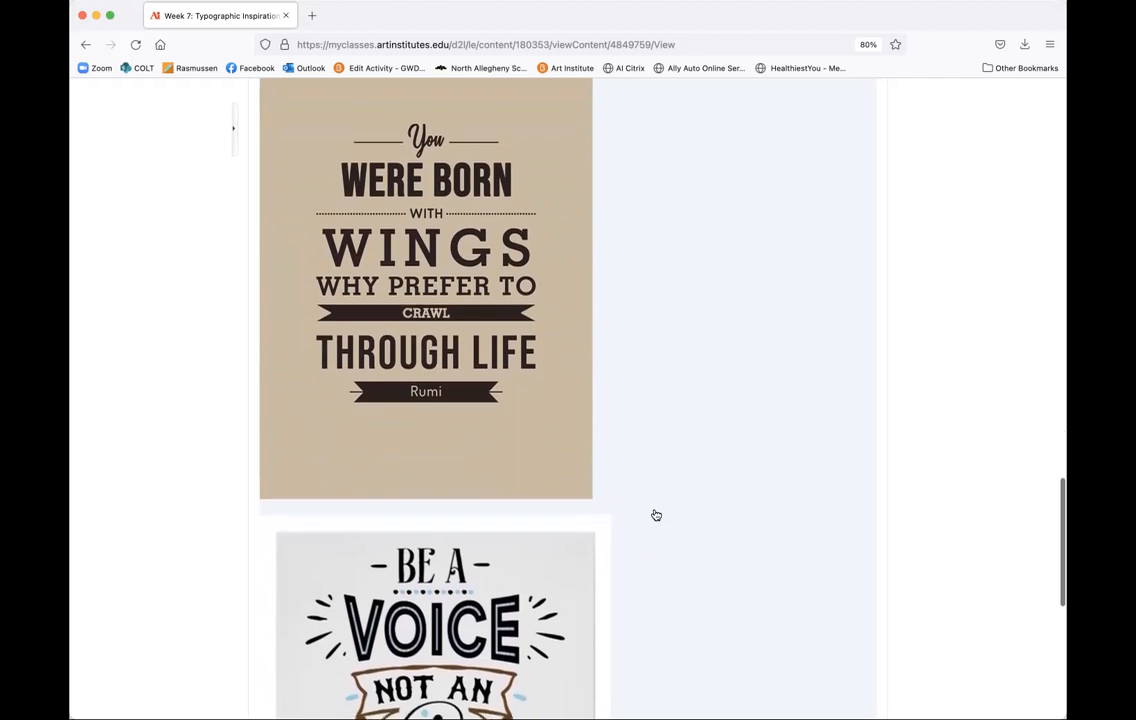
scroll(656, 515, "down", 5)
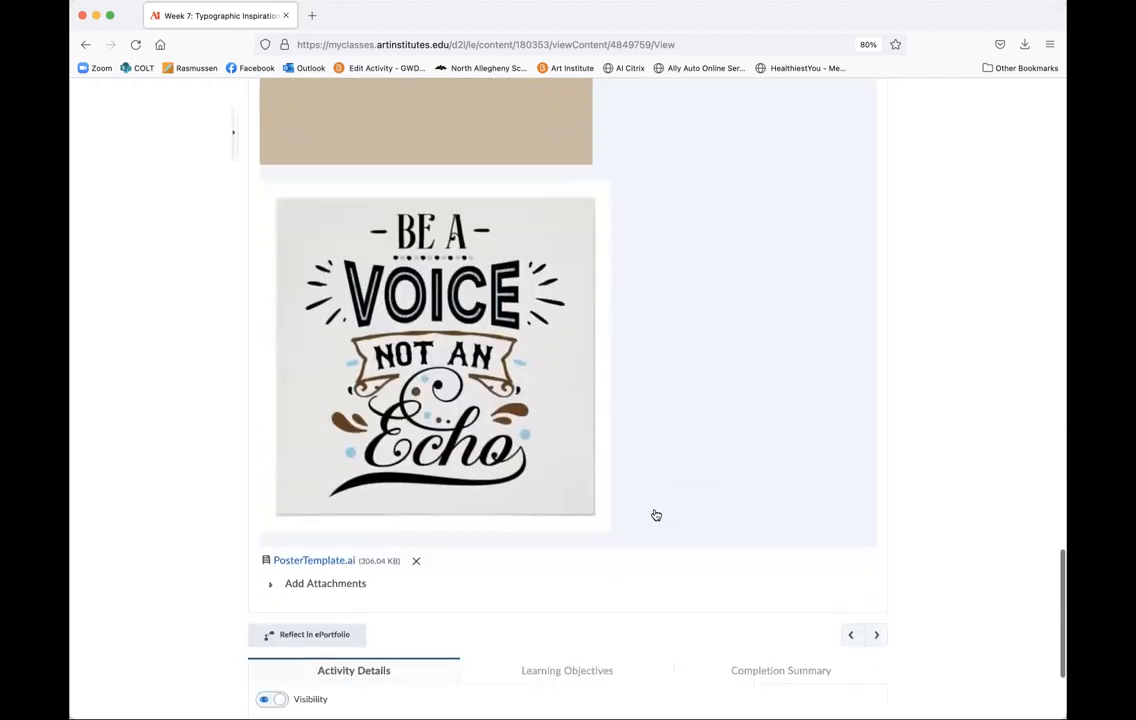
Review the full set of poster examples again and return to the assignment directions at the start of the page
scroll(656, 515, "up", 2)
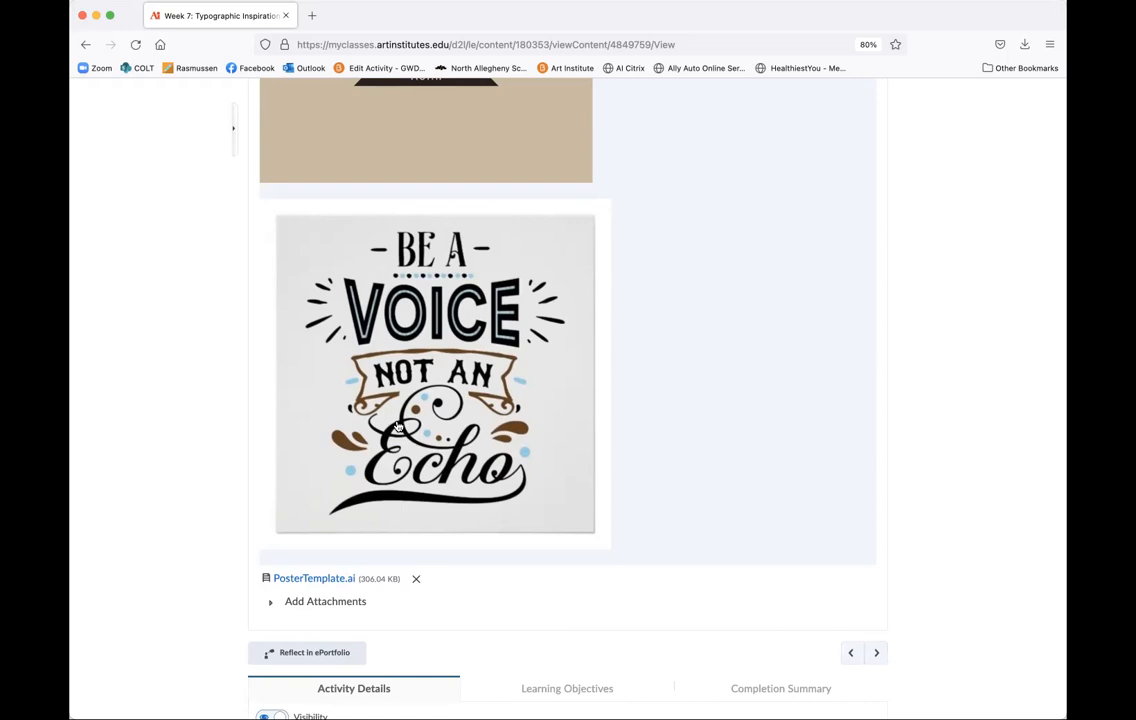
scroll(585, 399, "up", 2)
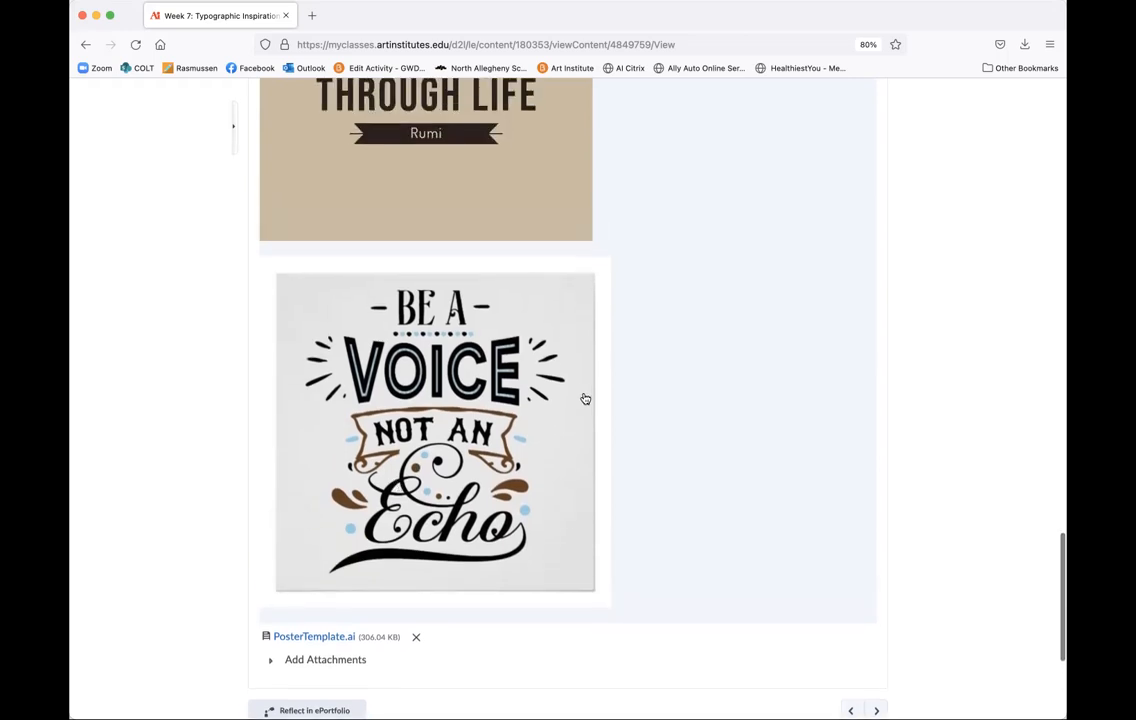
scroll(585, 399, "up", 2)
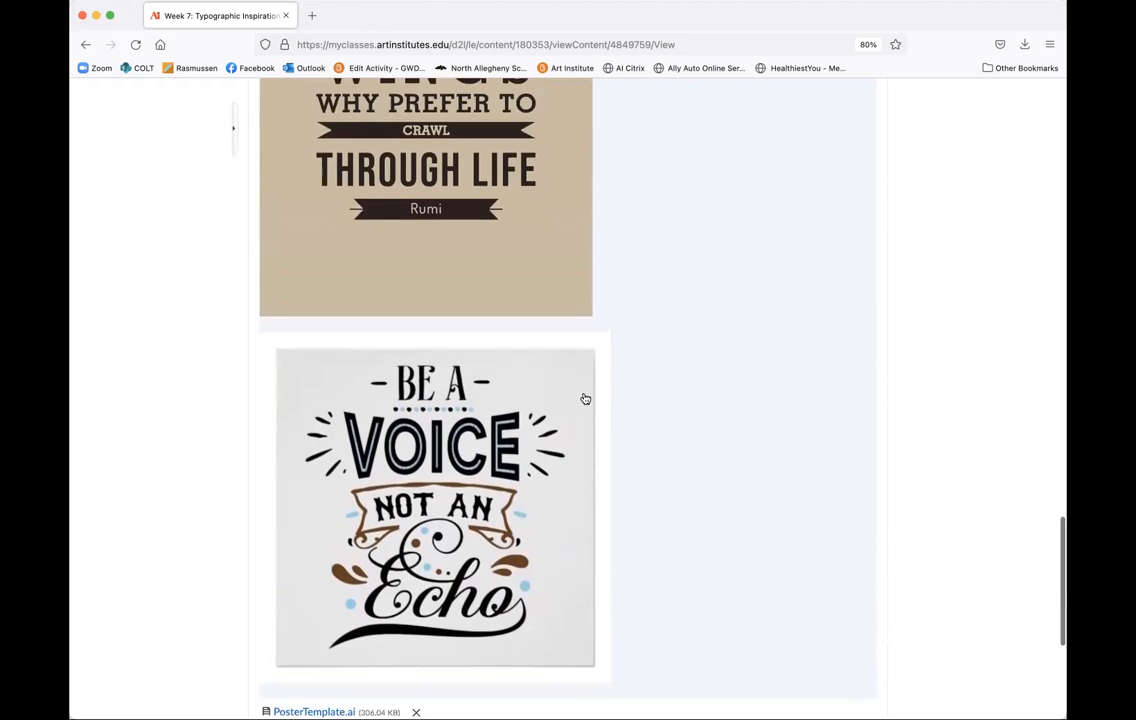
scroll(585, 399, "up", 10)
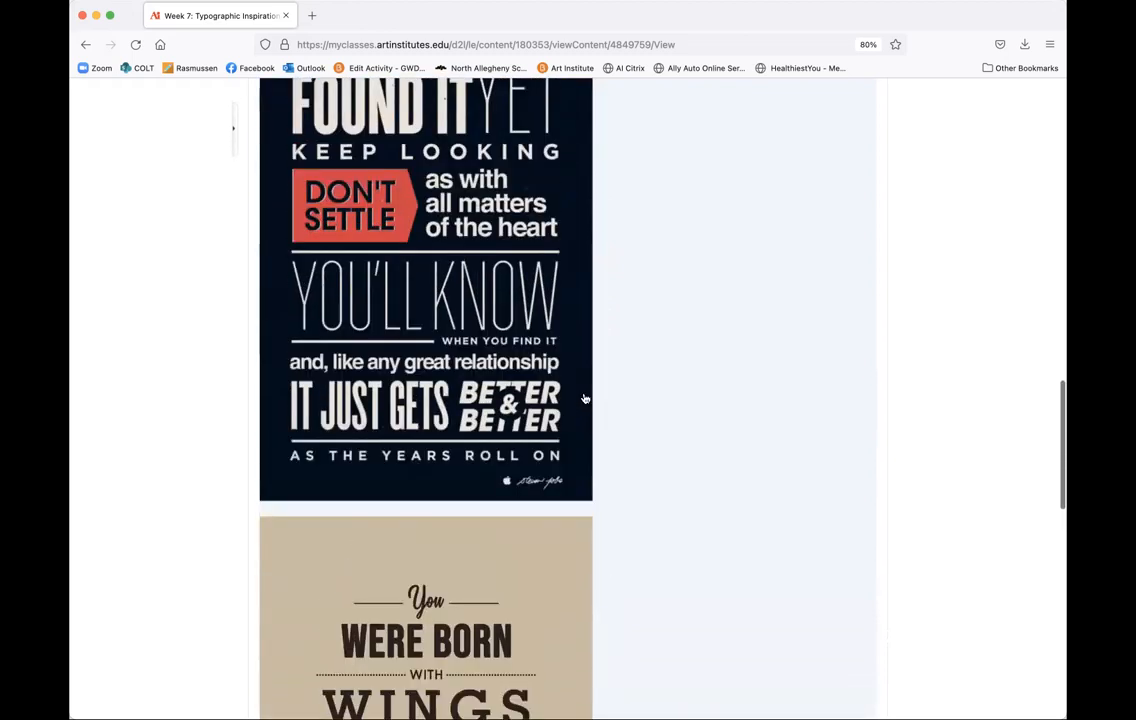
scroll(585, 399, "up", 12)
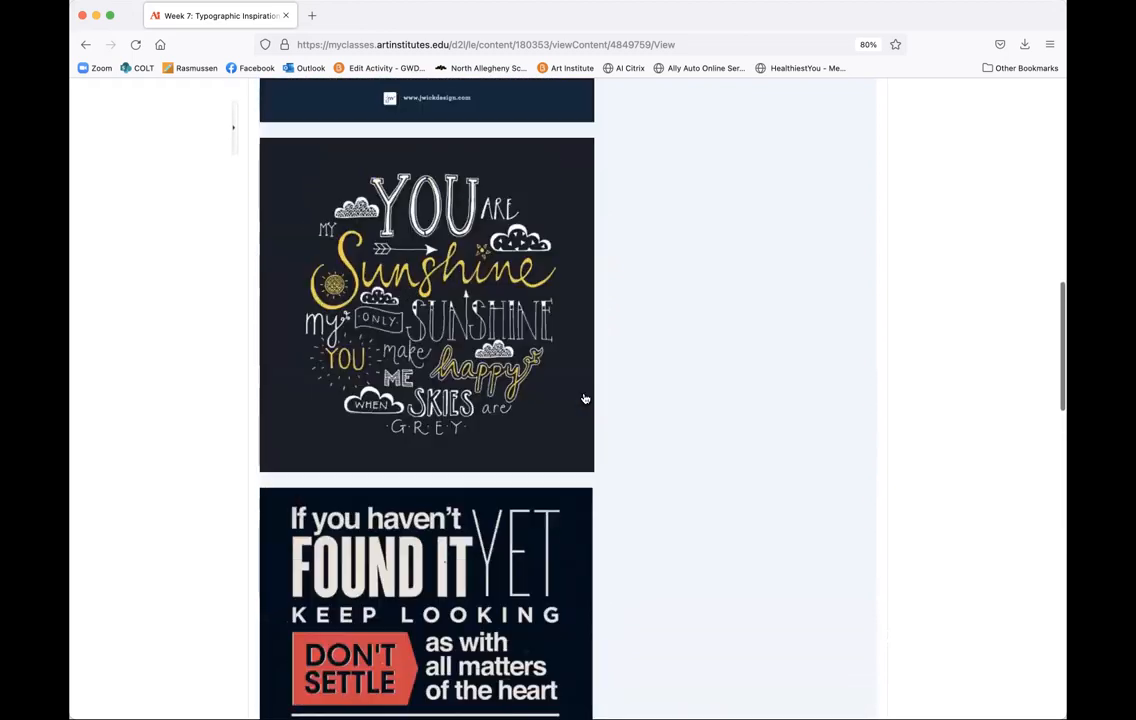
scroll(585, 399, "up", 8)
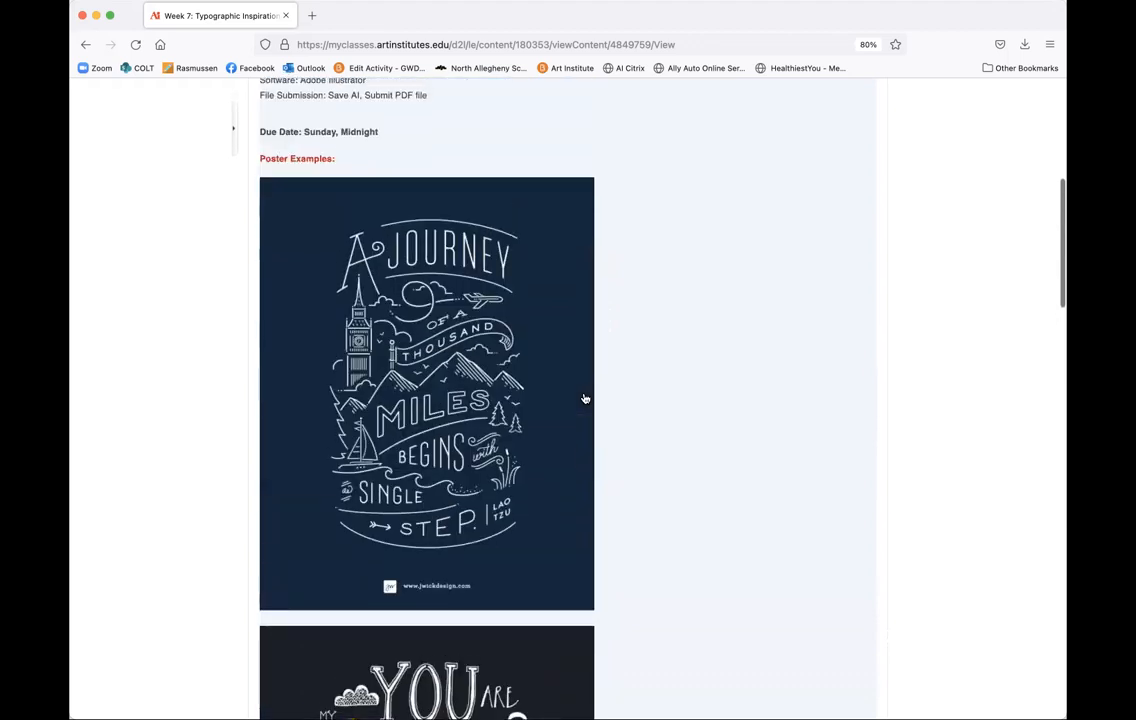
scroll(585, 399, "down", 20)
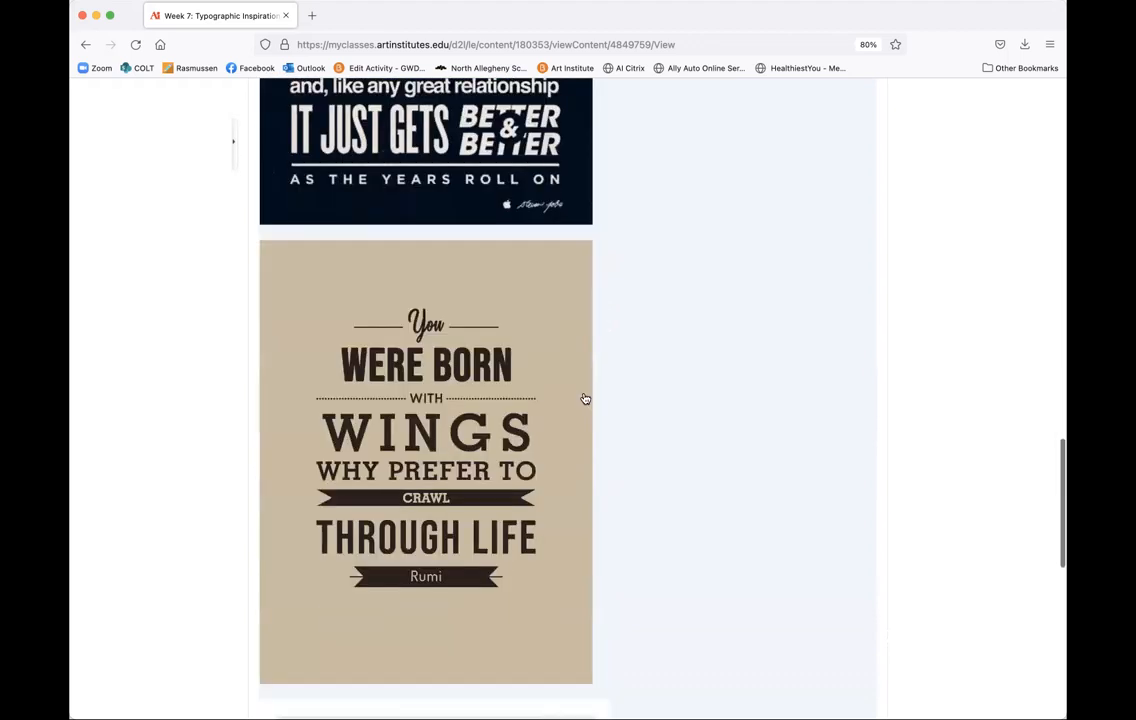
scroll(585, 399, "down", 14)
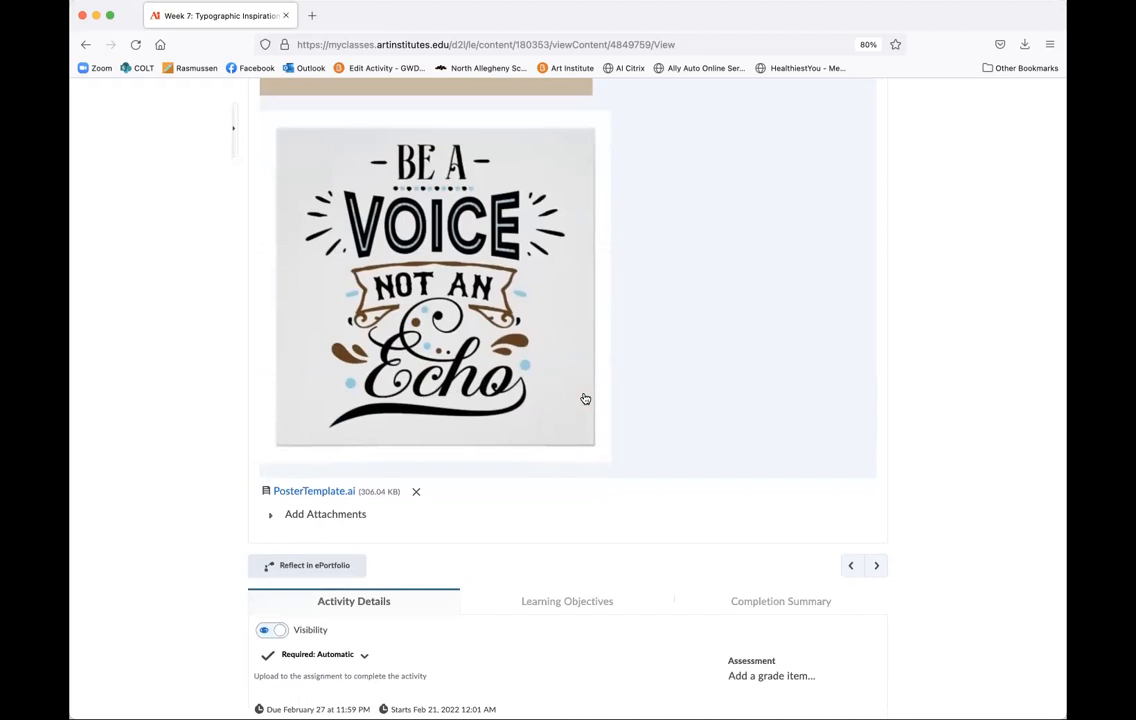
scroll(585, 399, "up", 20)
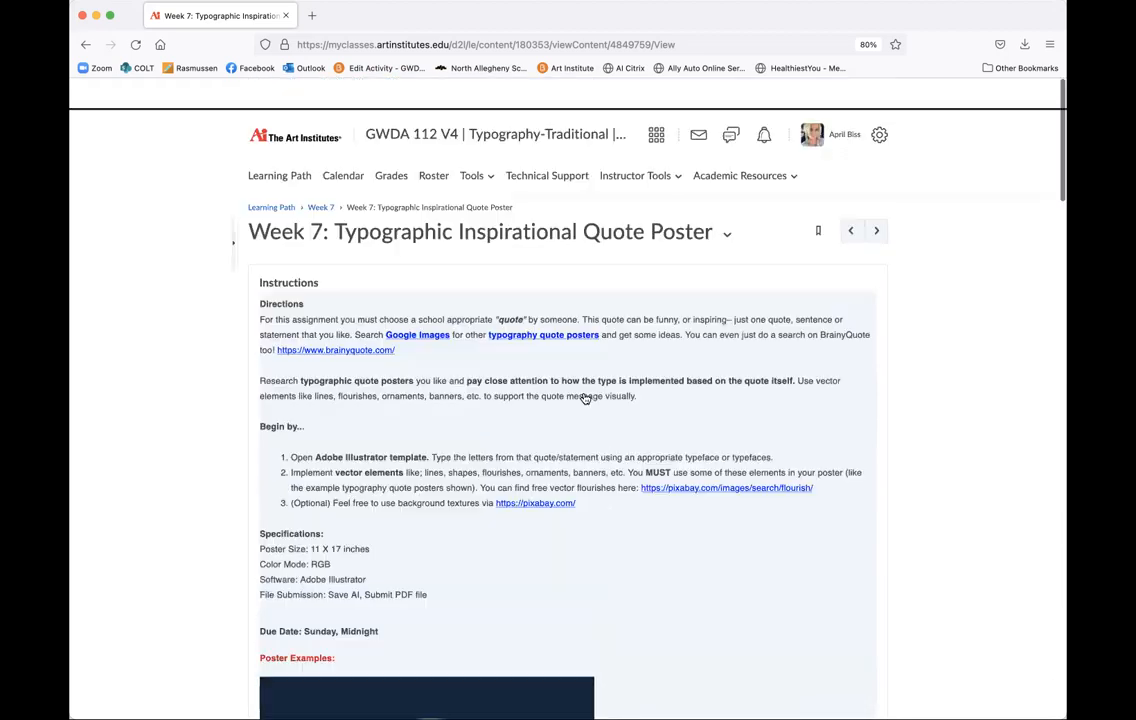
scroll(585, 399, "down", 1)
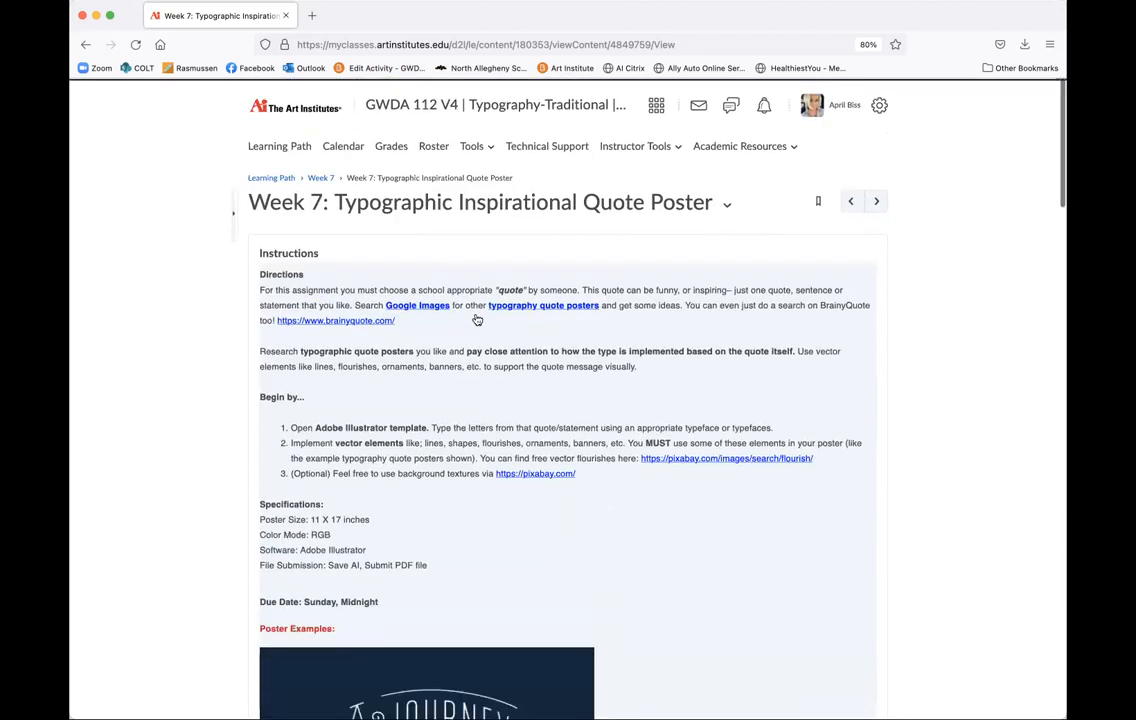
Open the "typography quote posters" link in the directions, examine the linked article for poster images, and close it
left_click(533, 306)
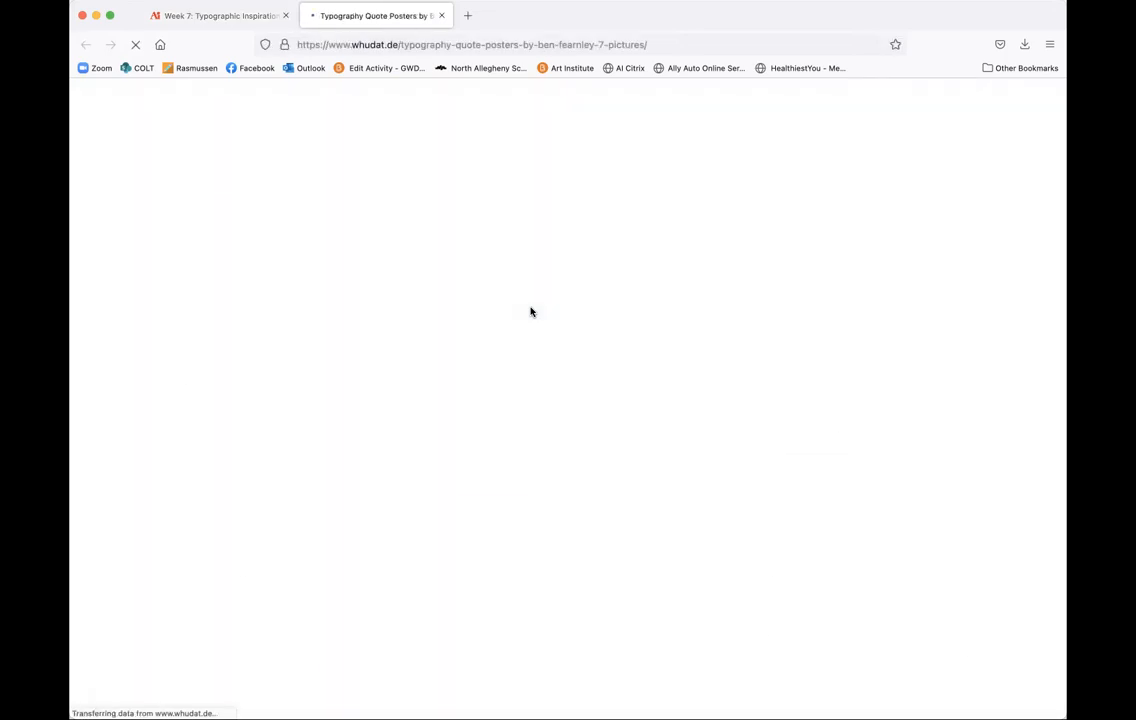
scroll(530, 311, "down", 3)
scroll(531, 312, "down", 10)
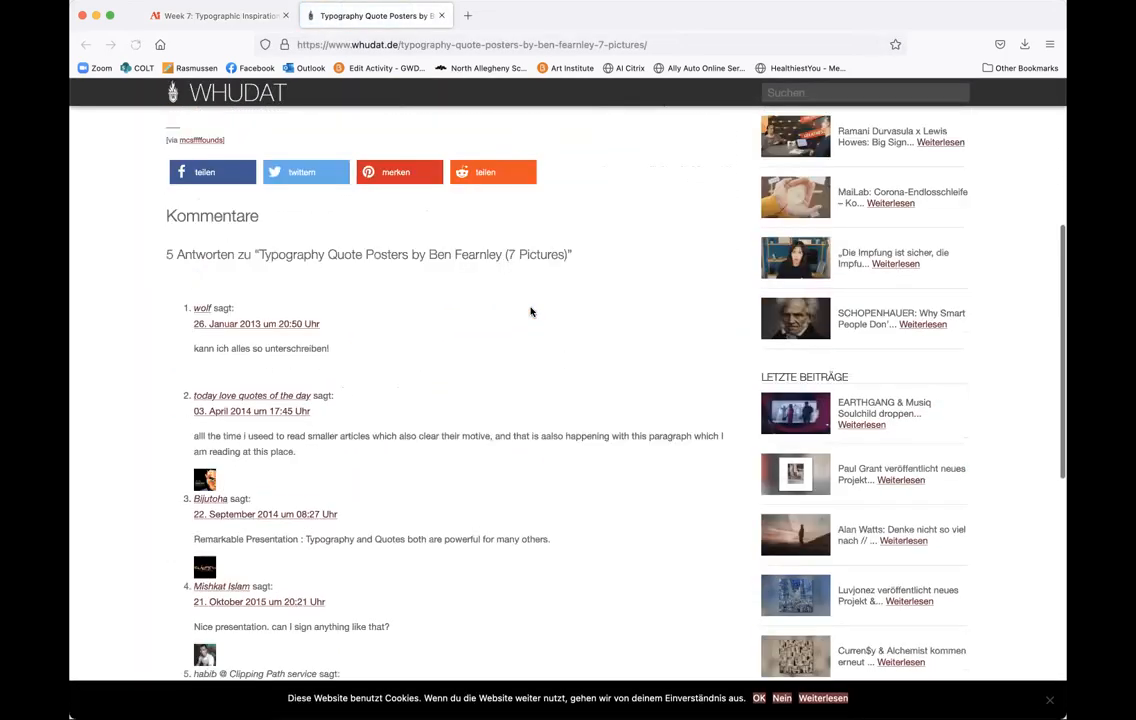
scroll(533, 322, "up", 15)
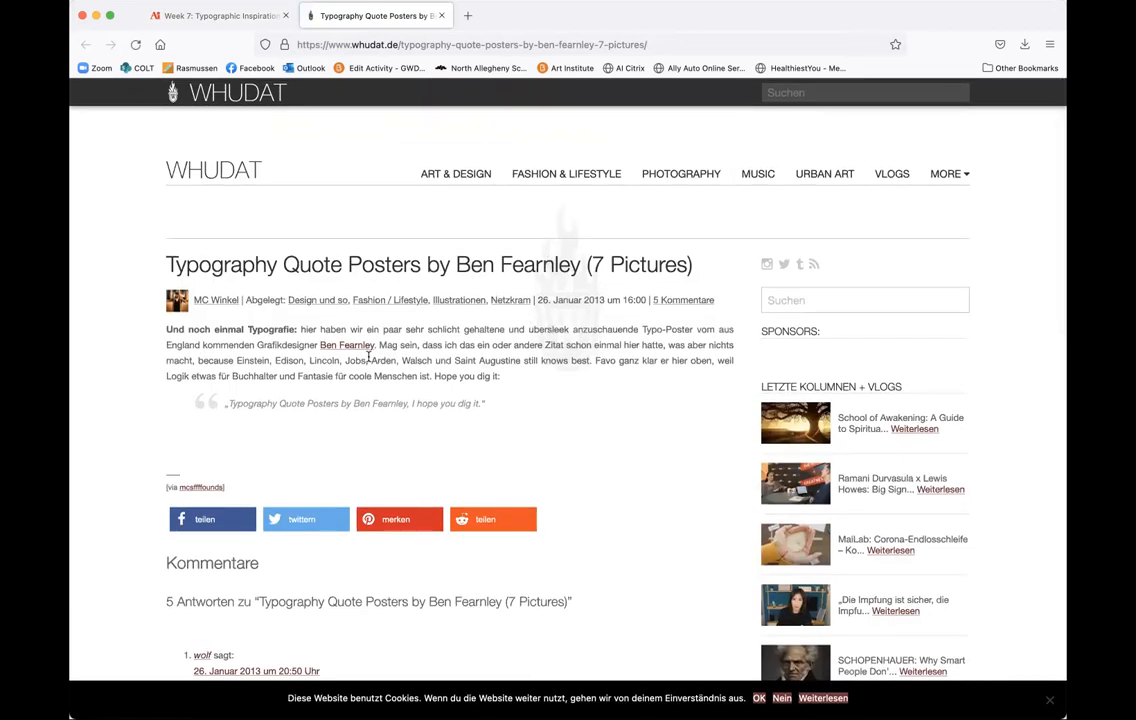
scroll(331, 414, "down", 4)
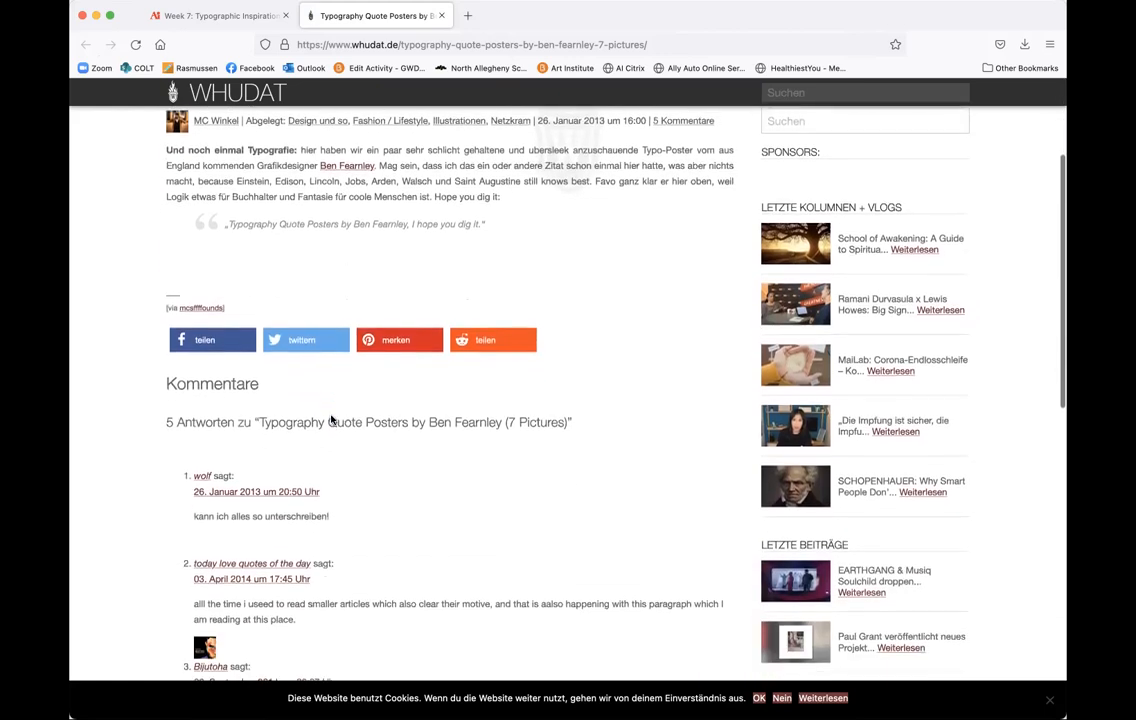
scroll(331, 414, "up", 4)
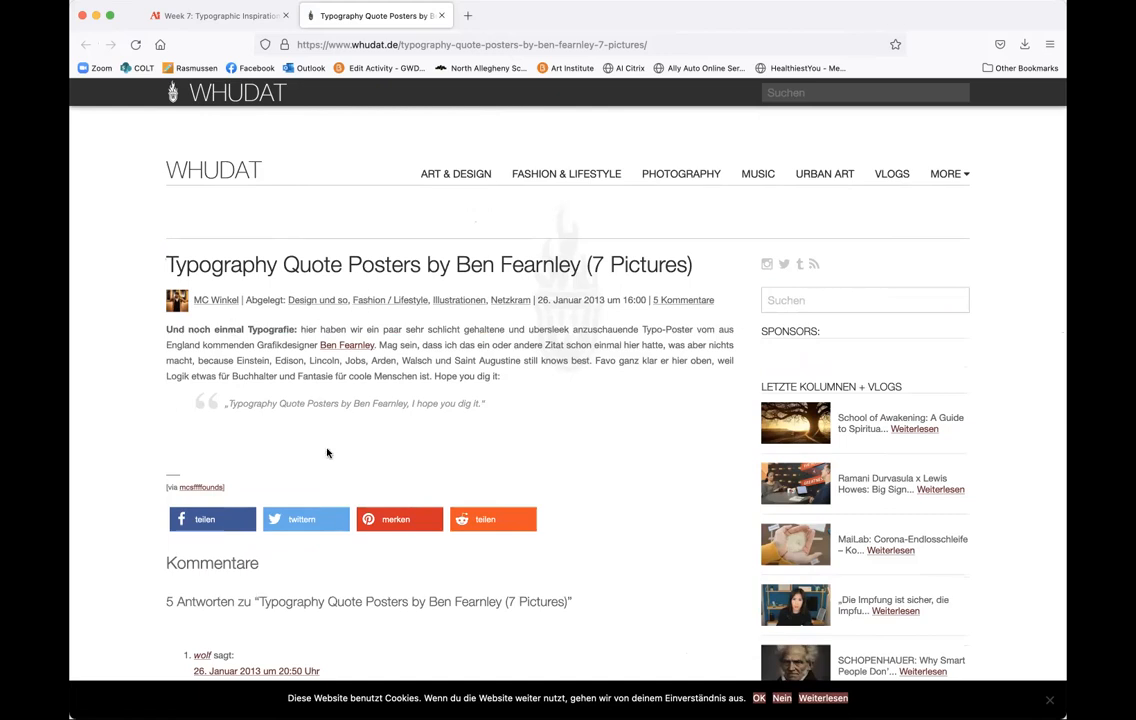
scroll(328, 452, "down", 15)
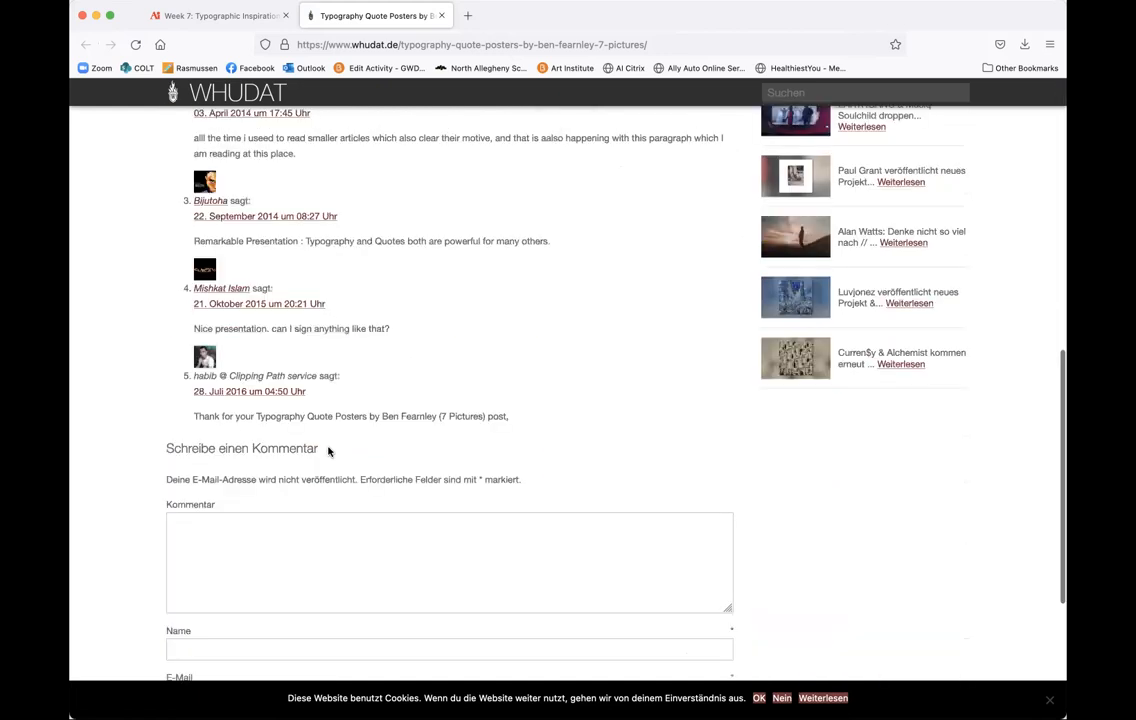
scroll(328, 452, "up", 15)
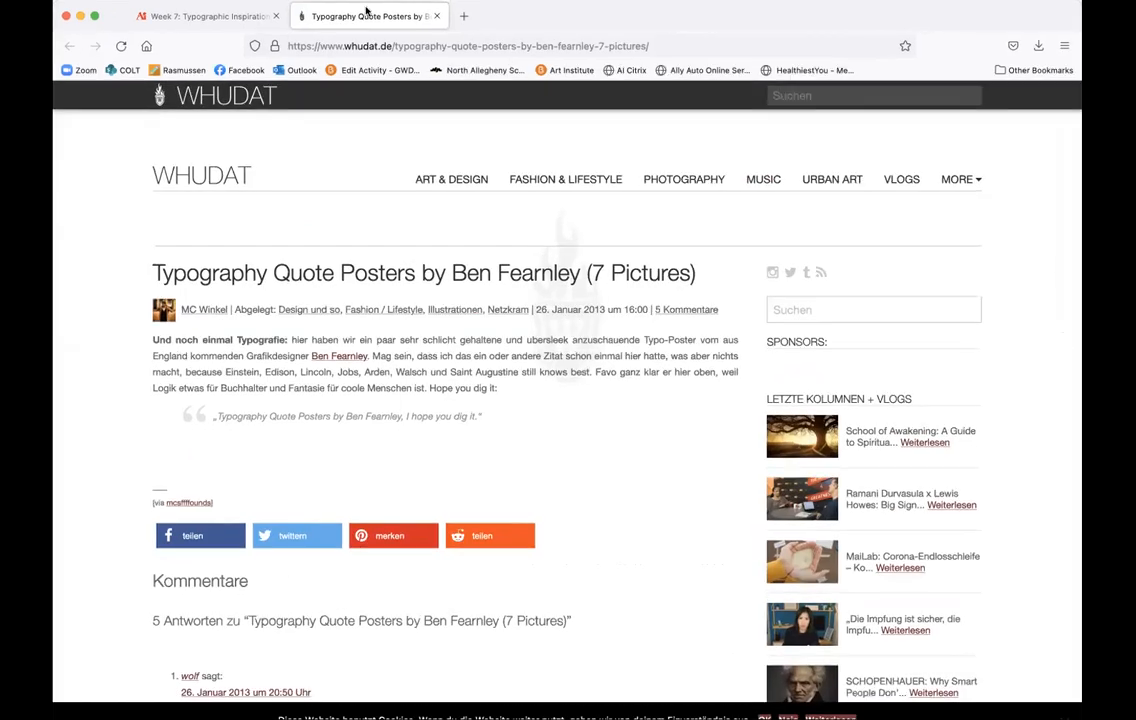
left_click(436, 16)
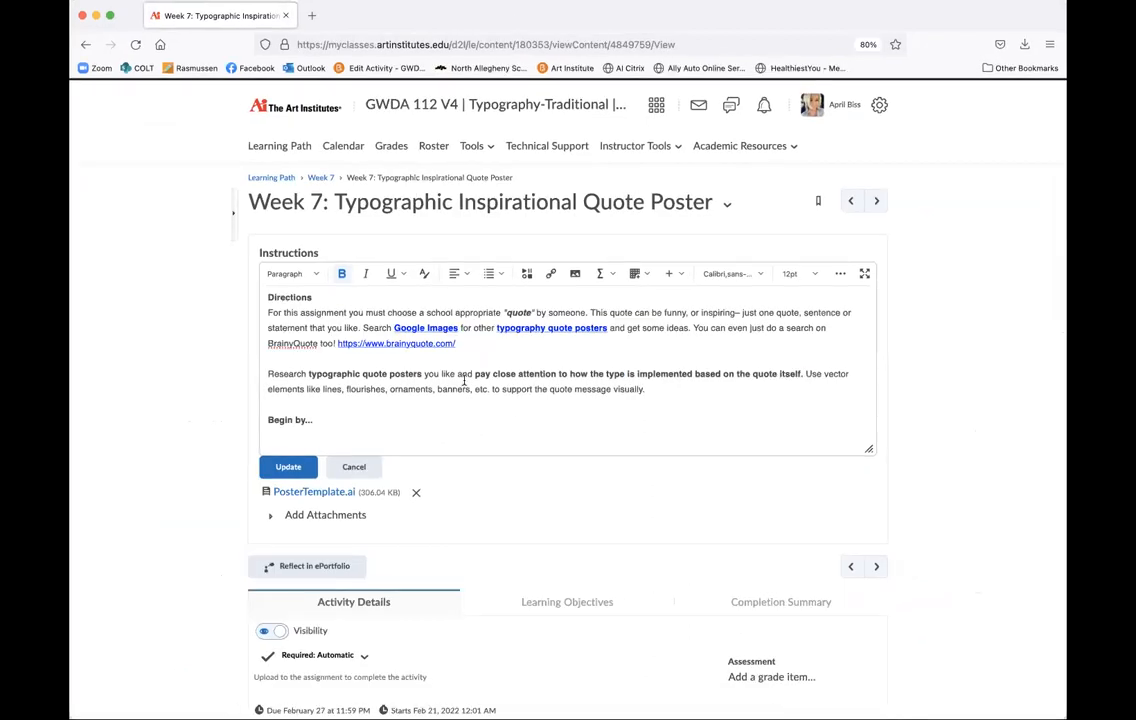
Check the Google Images link in the directions and search the web for "Typographic Posters" in a new browser tab
left_click(410, 333)
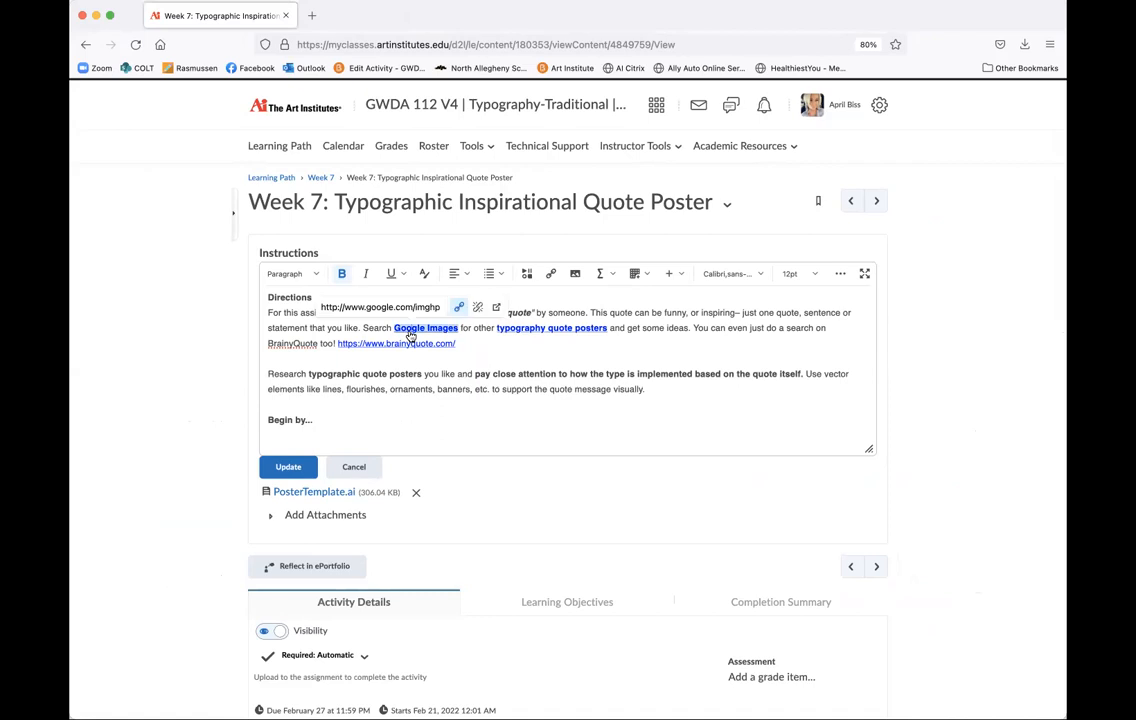
left_click(160, 2)
left_click(190, 6)
left_click(497, 228)
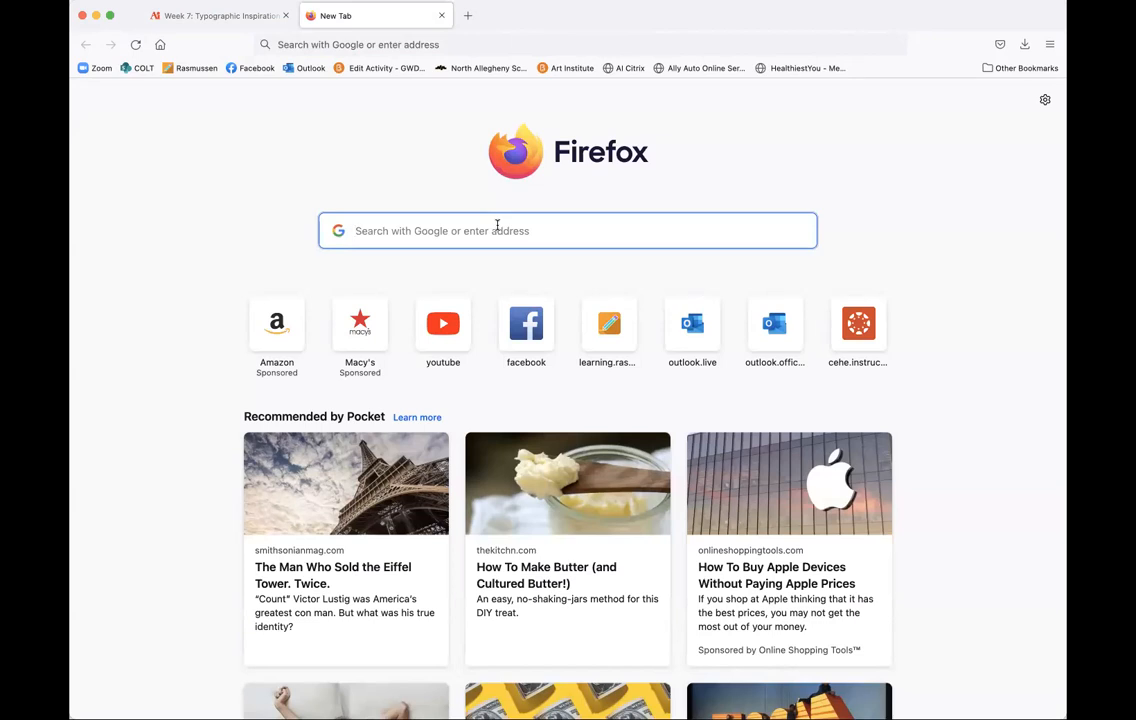
type("Typogra")
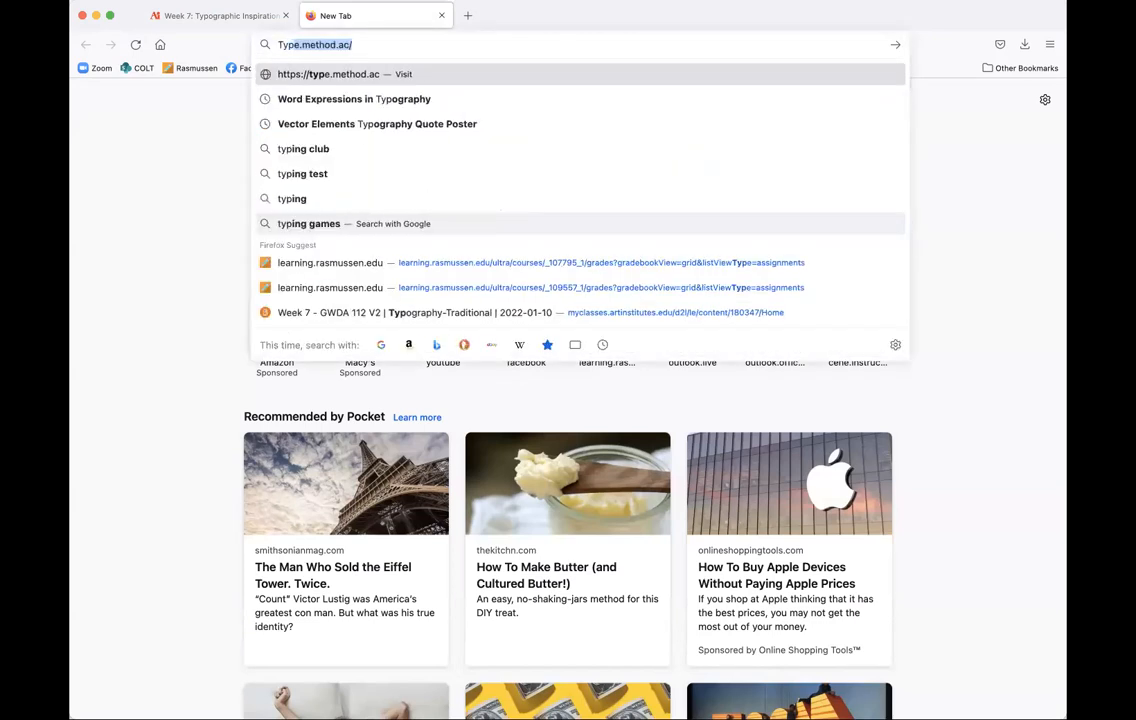
type("phic Posters")
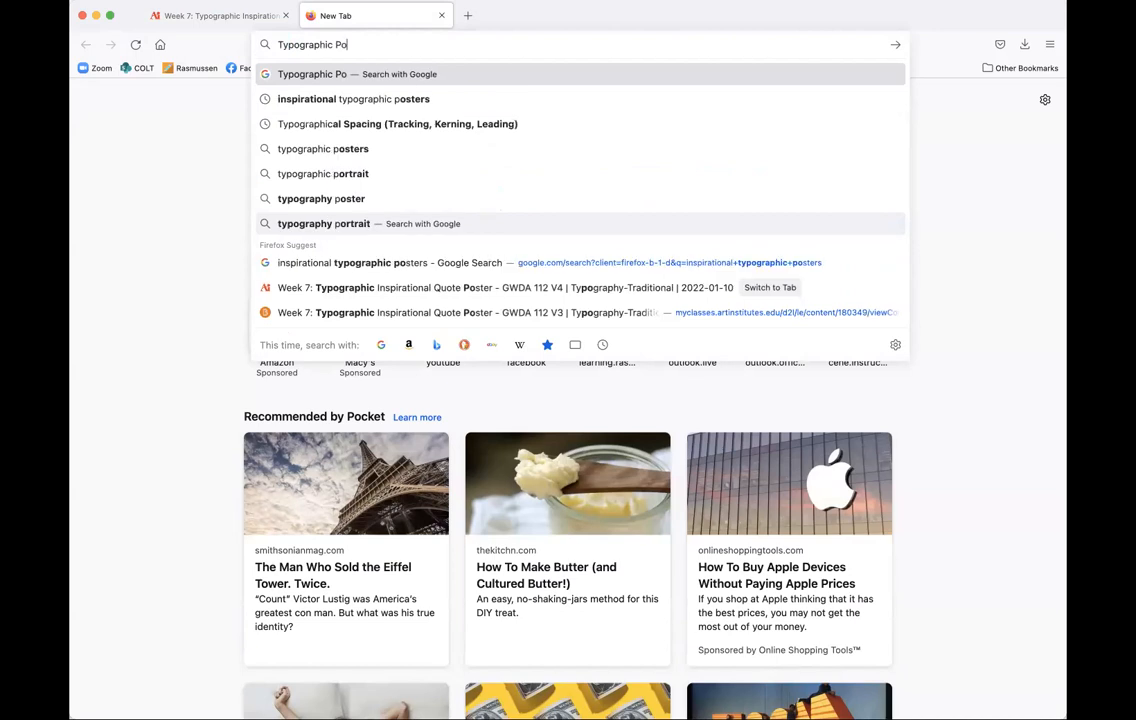
key("Return")
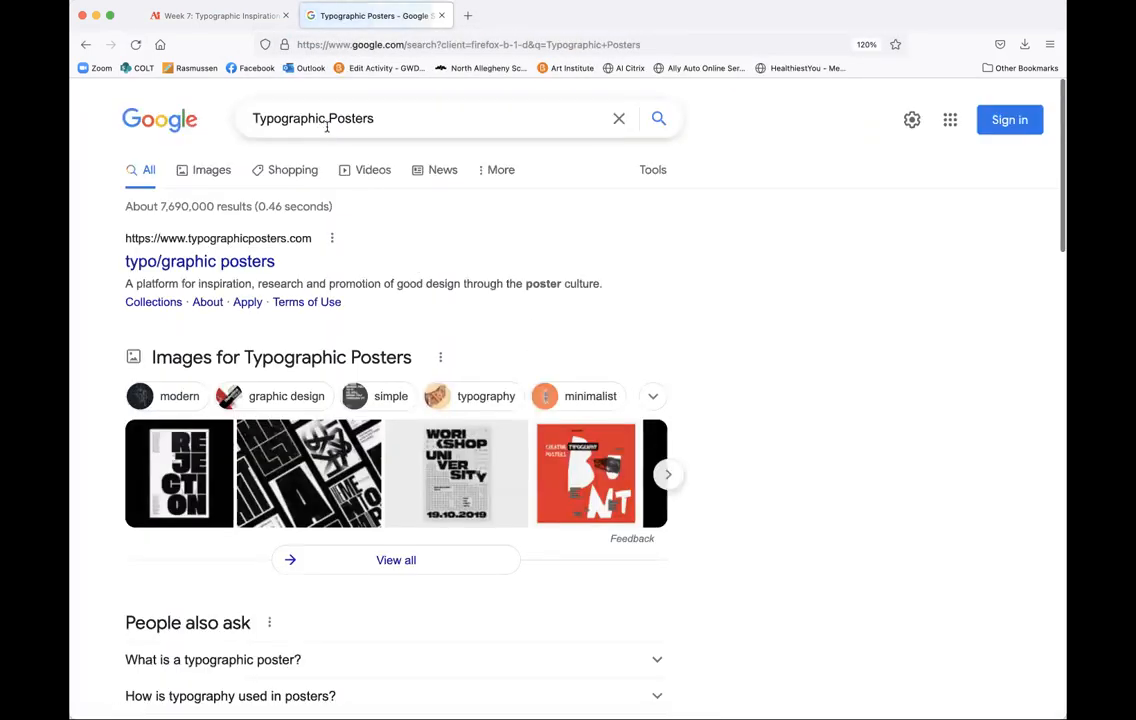
Refine the web search to "Typographic Quote Posters"
left_click(329, 119)
type("Quote")
key("Return")
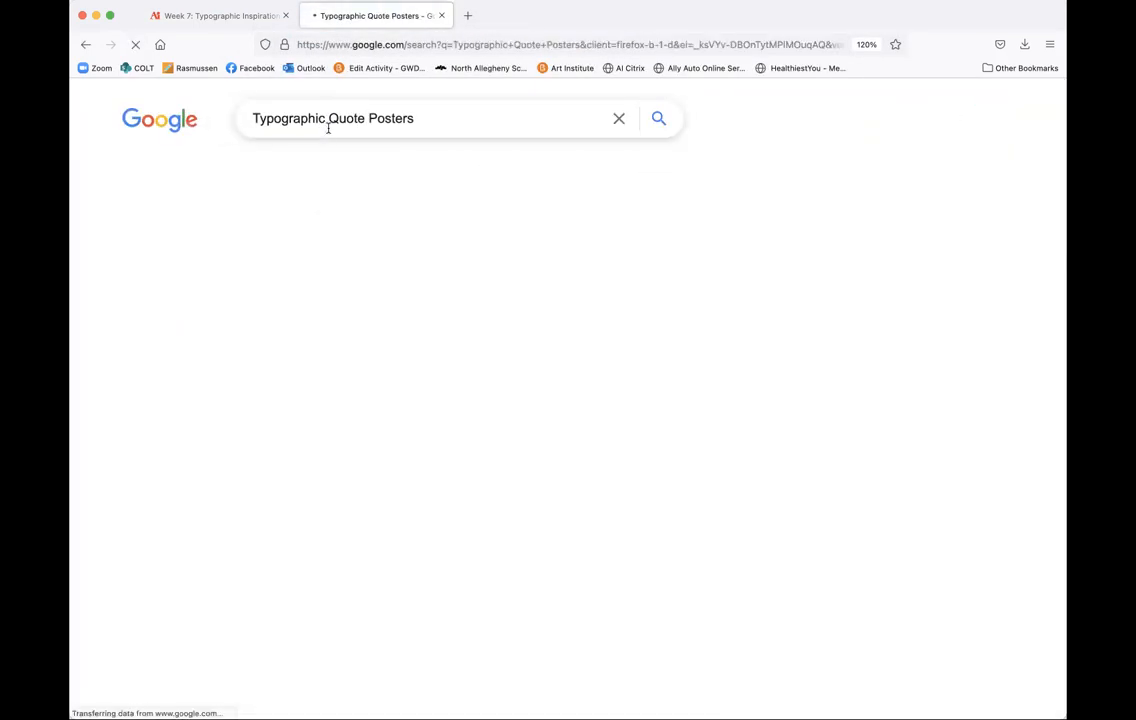
Switch the "Typographic Quote Posters" search to image results and examine the posters for layout and lettering ideas
left_click(299, 170)
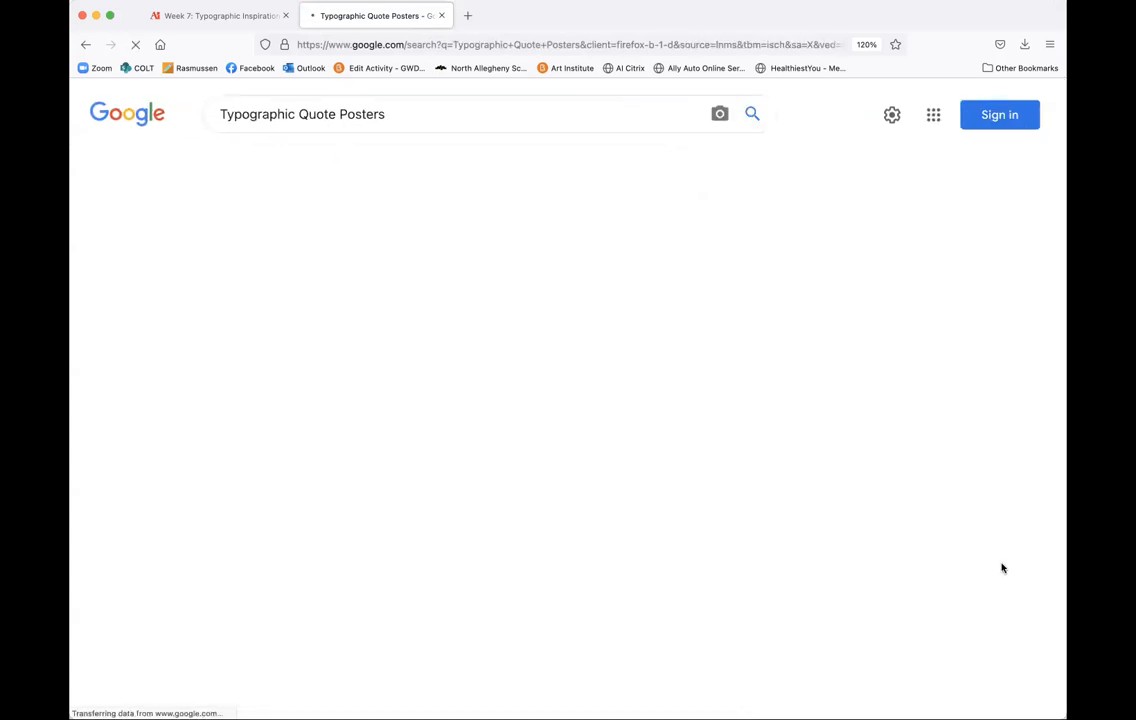
scroll(1002, 569, "down", 1)
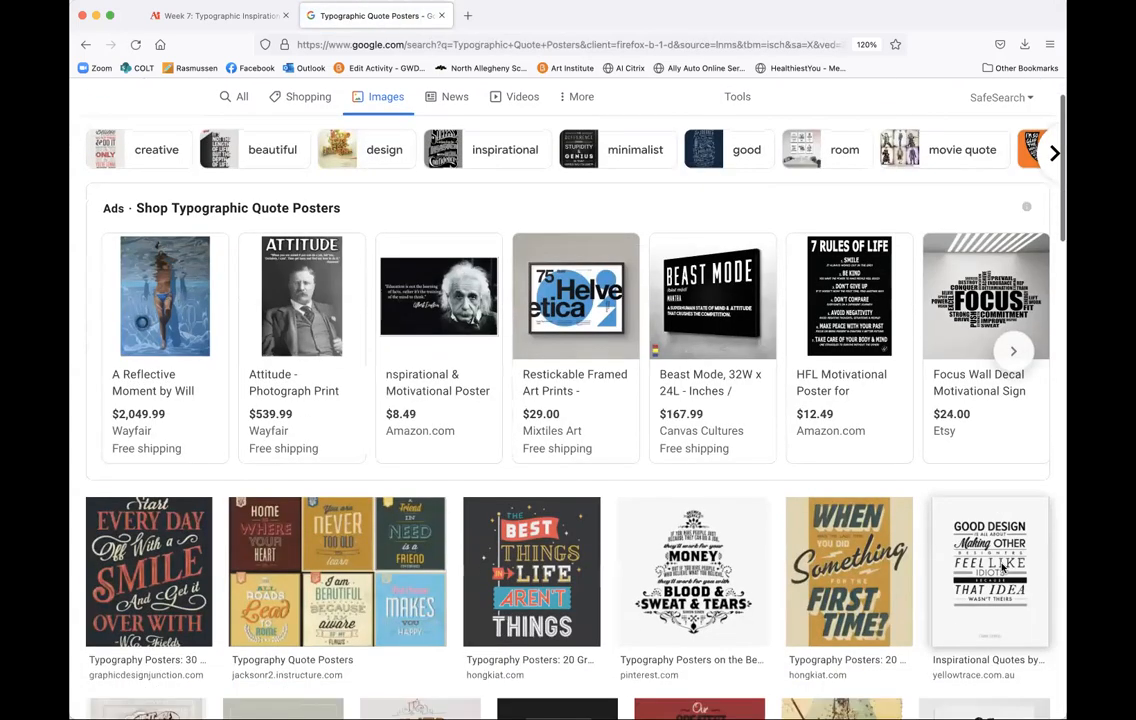
scroll(1002, 567, "down", 3)
scroll(1002, 567, "down", 3)
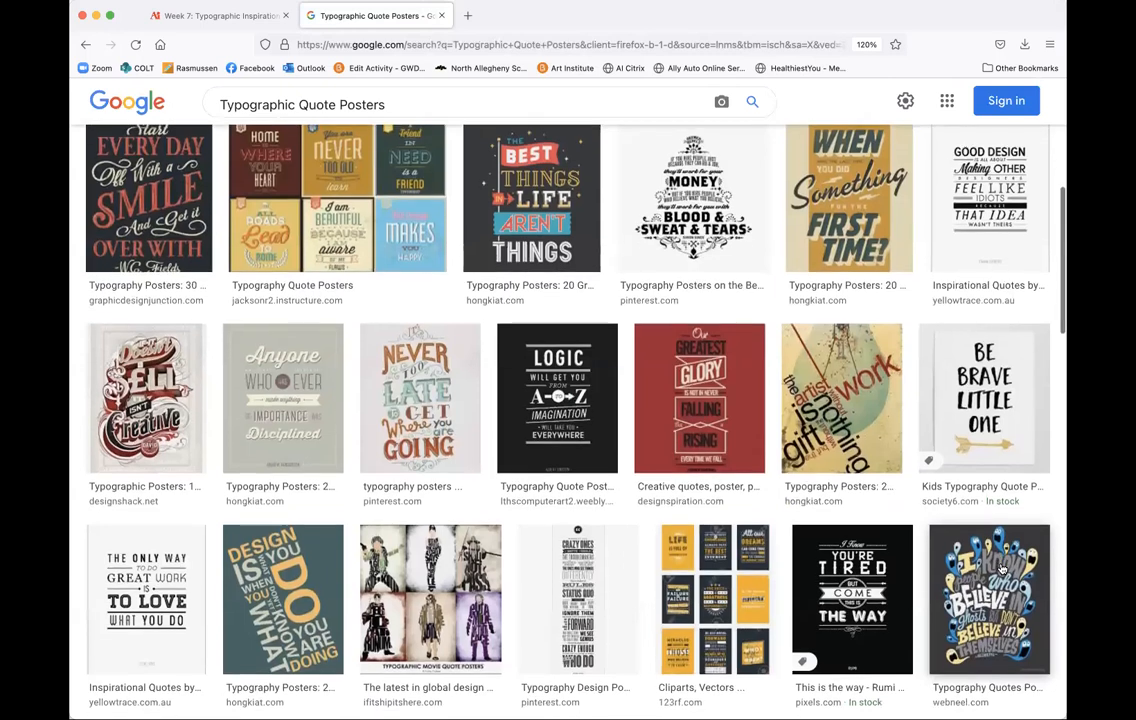
scroll(1002, 567, "up", 1)
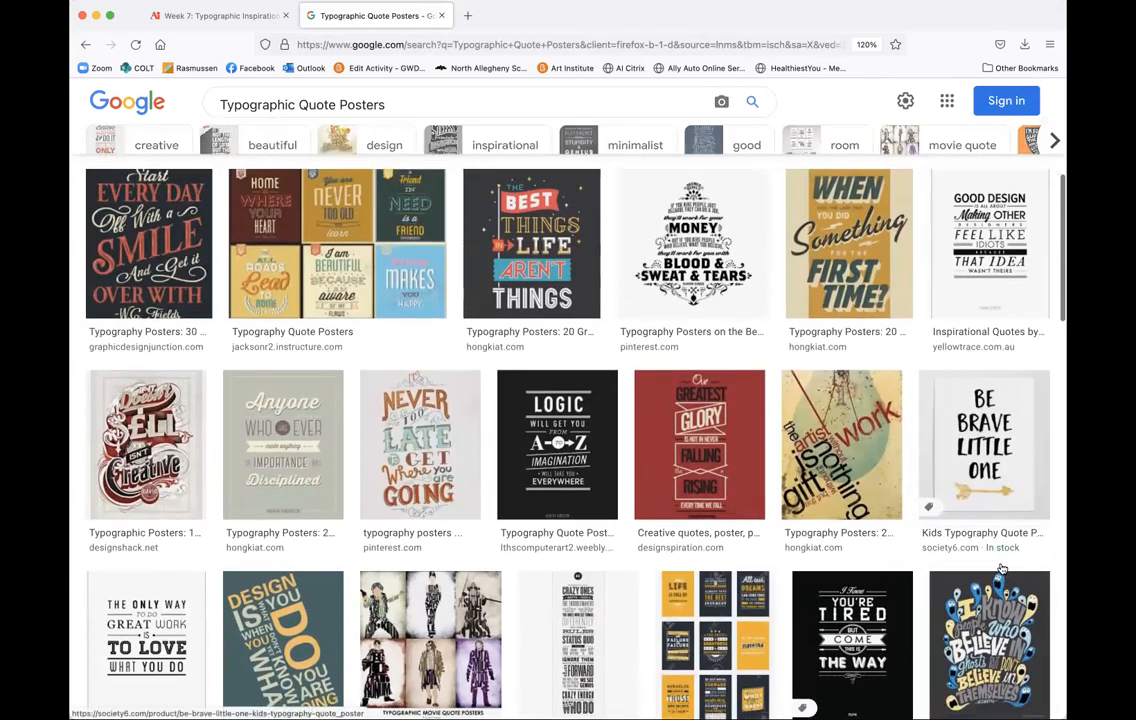
scroll(1002, 567, "down", 3)
scroll(1002, 568, "down", 5)
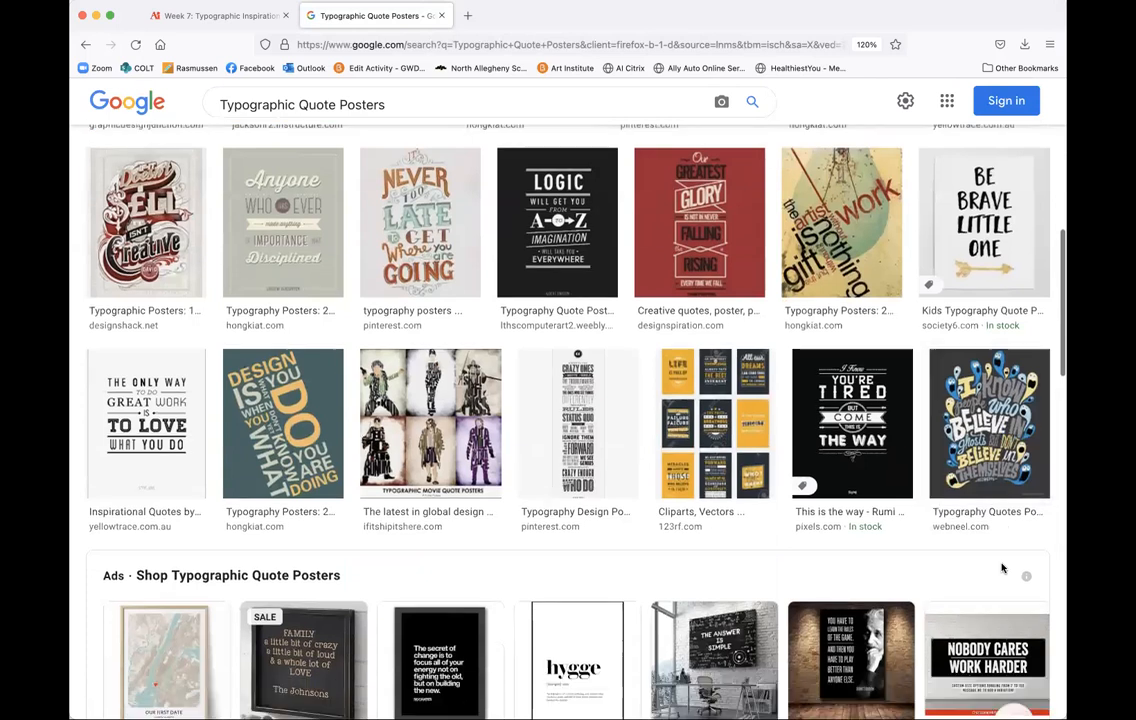
scroll(1002, 568, "down", 2)
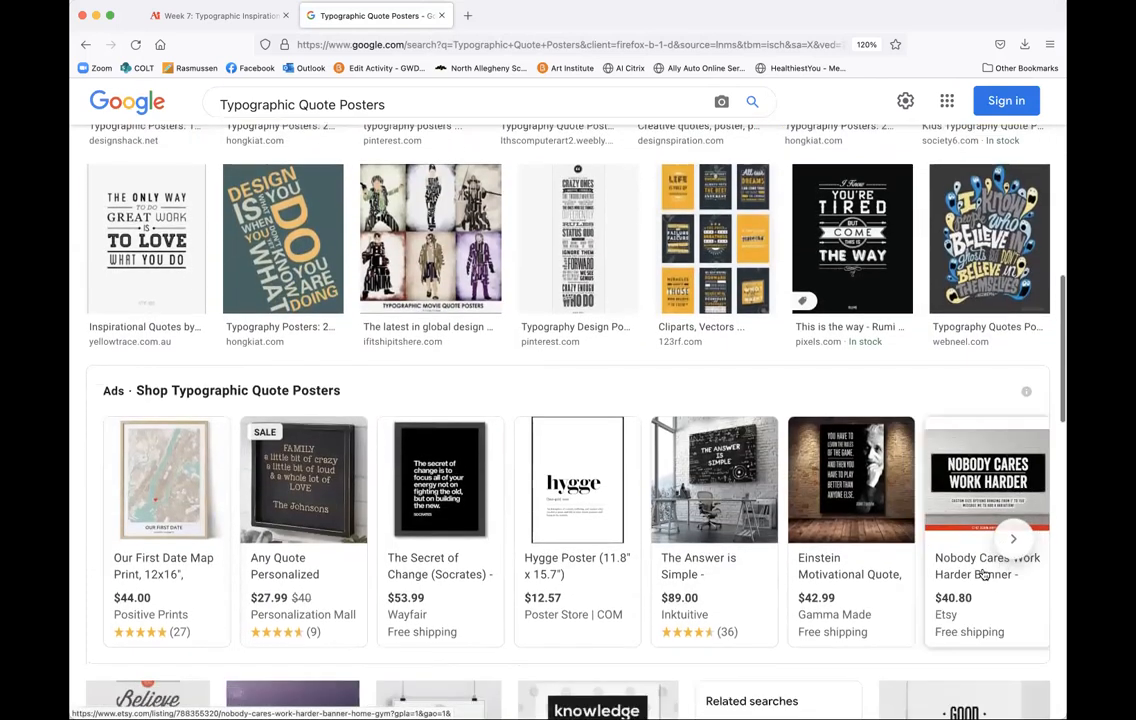
scroll(541, 400, "up", 6)
scroll(541, 400, "up", 5)
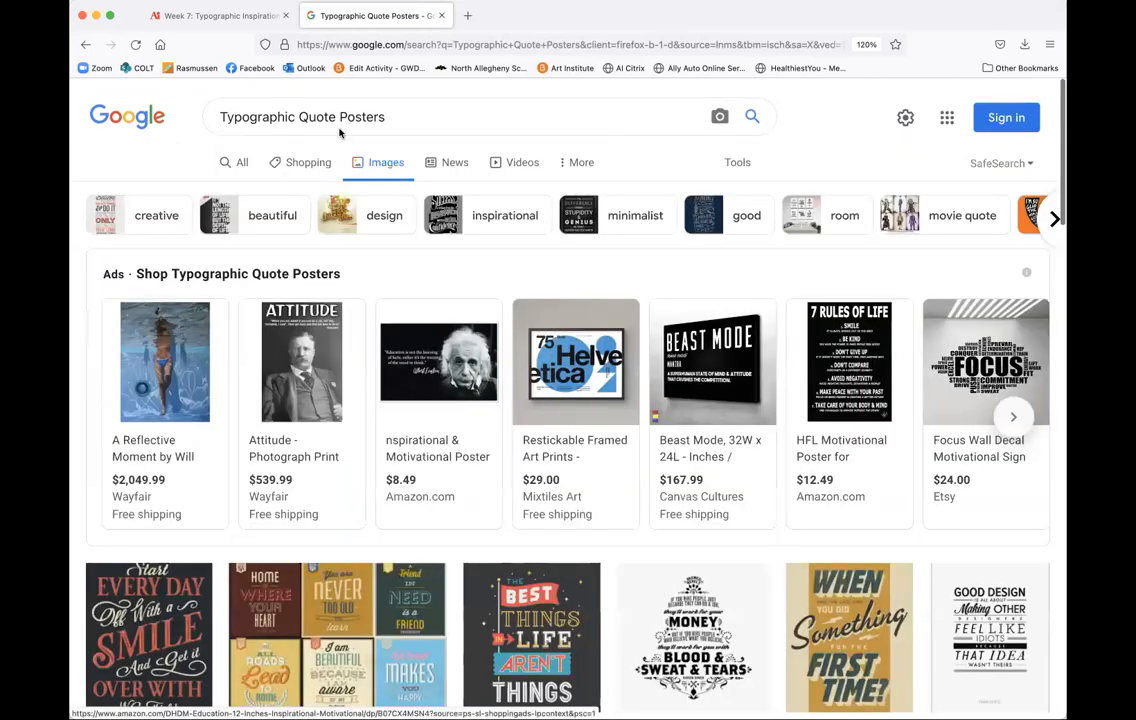
triple_click(341, 117)
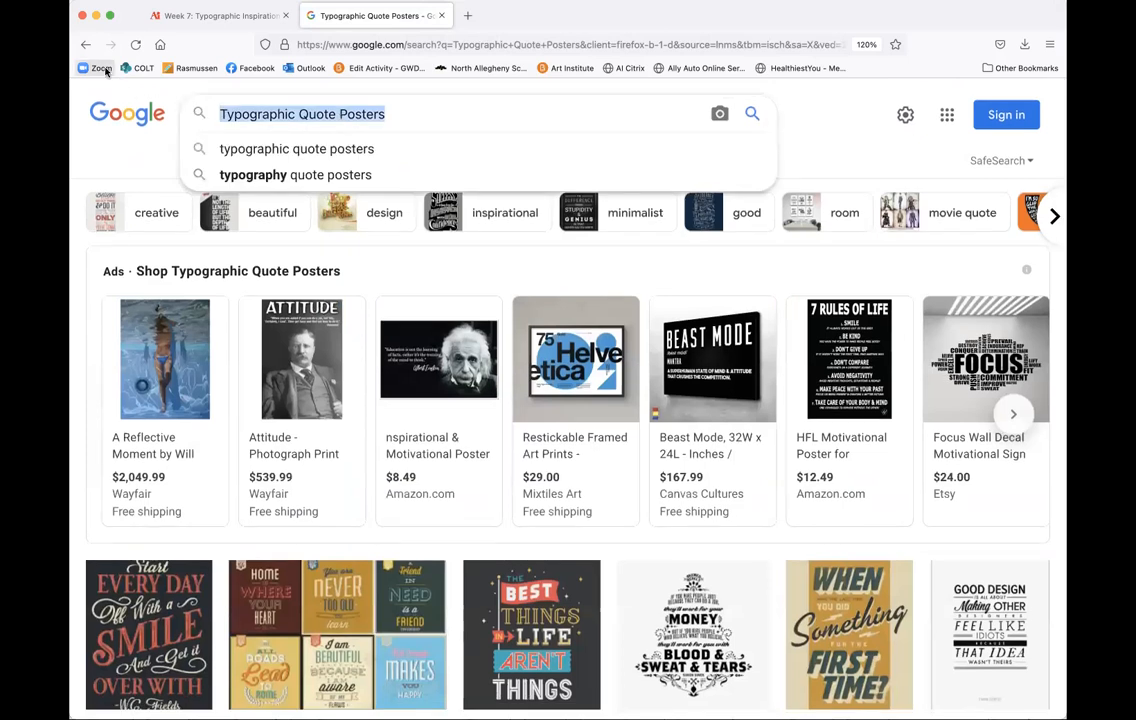
Return to the Week 7 assignment page, cancel editing of the directions, and open their BrainyQuote link
left_click(203, 22)
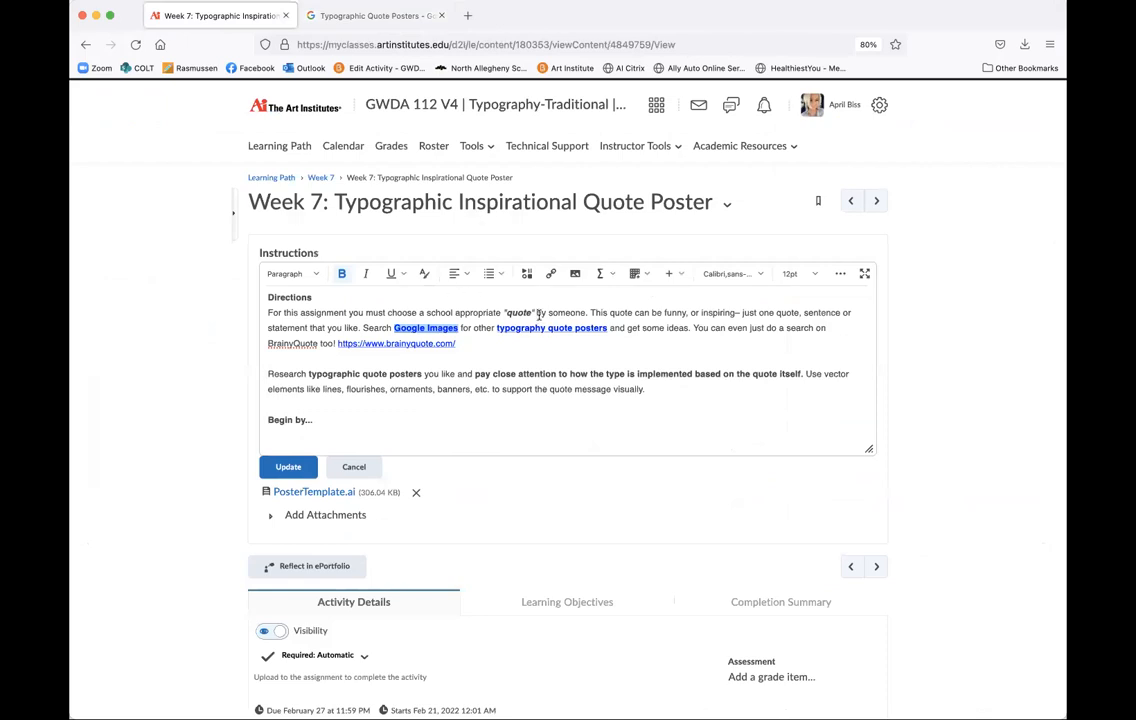
left_click(400, 346)
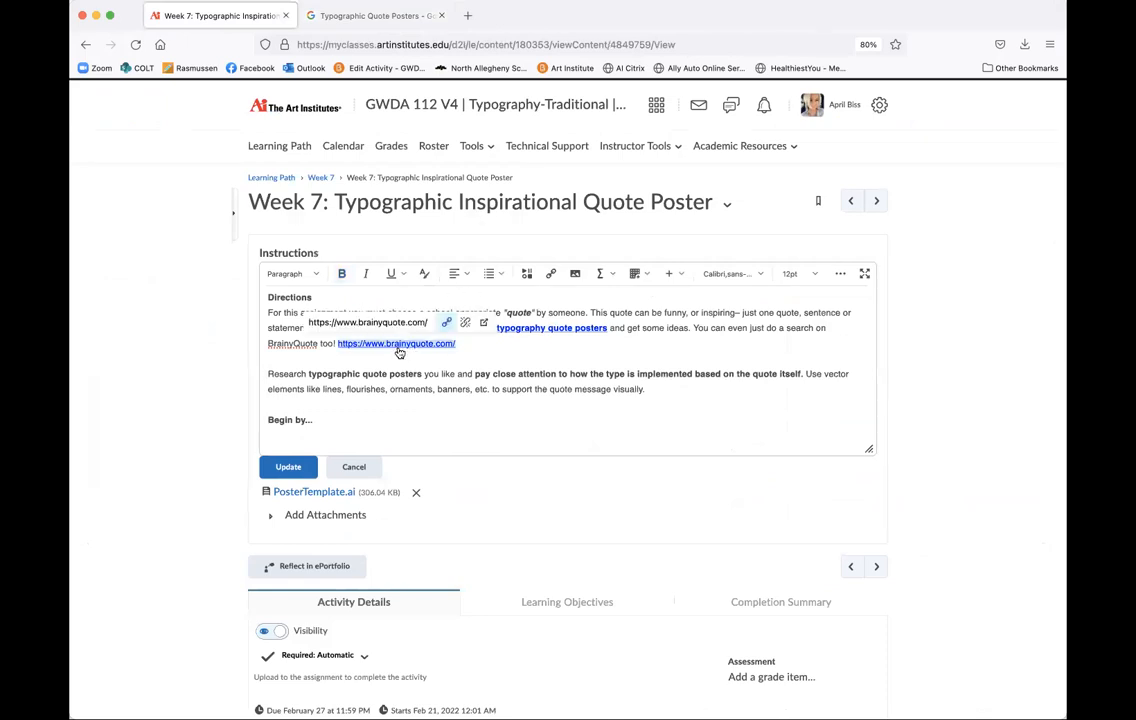
left_click(481, 351)
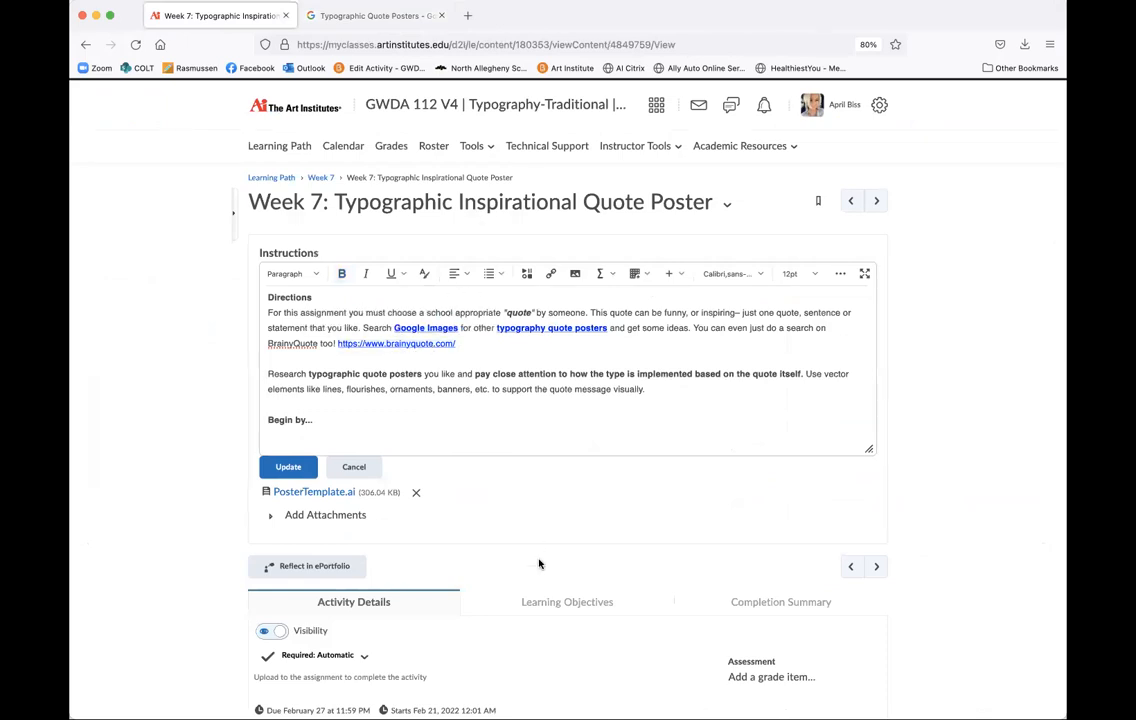
left_click(354, 466)
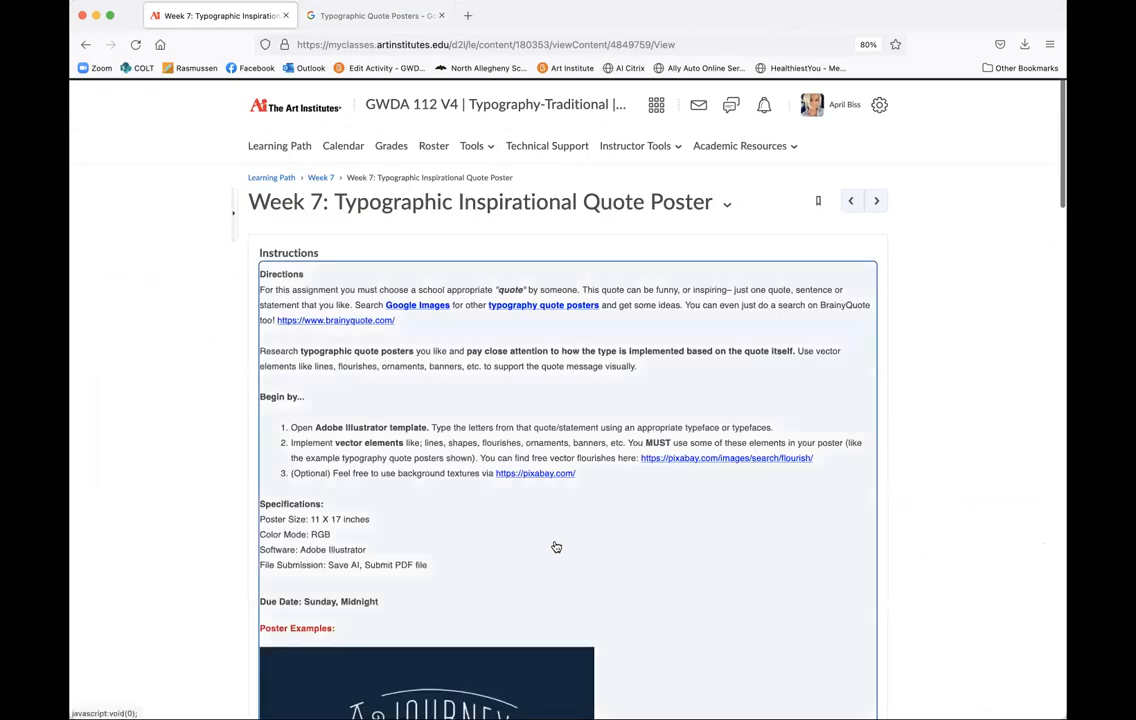
left_click(379, 321)
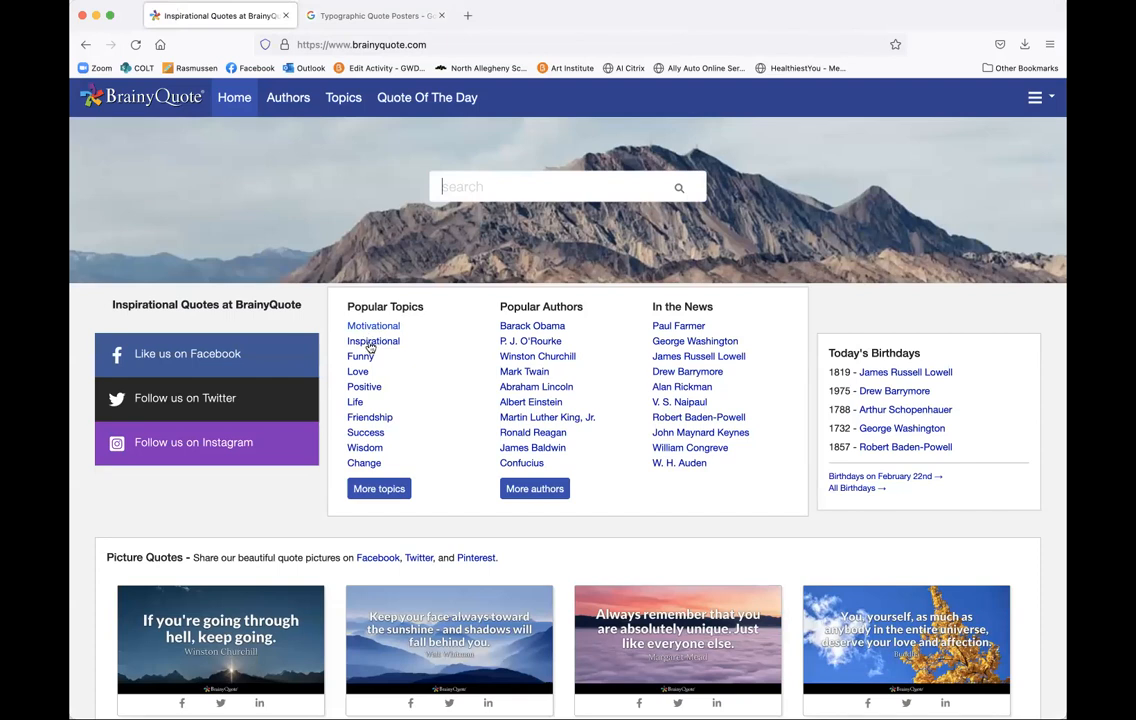
Browse the Life quotes on BrainyQuote and copy "Don't go through life, grow through life." with its author, Eric Butterworth
left_click(356, 402)
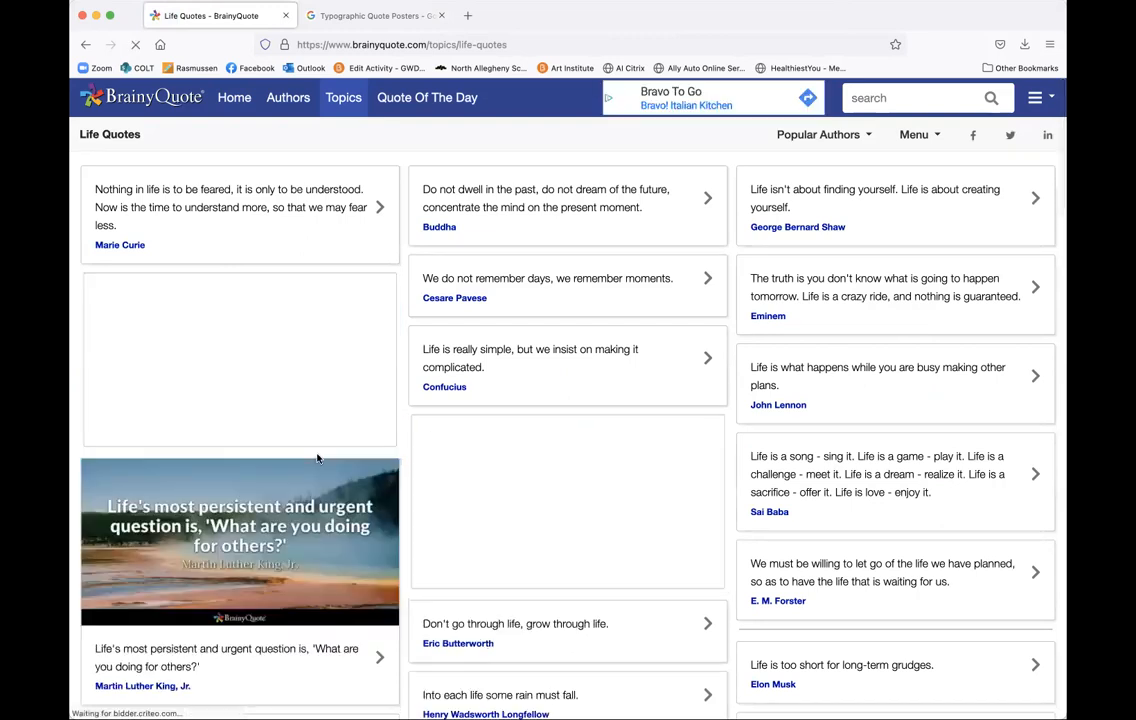
scroll(305, 440, "down", 5)
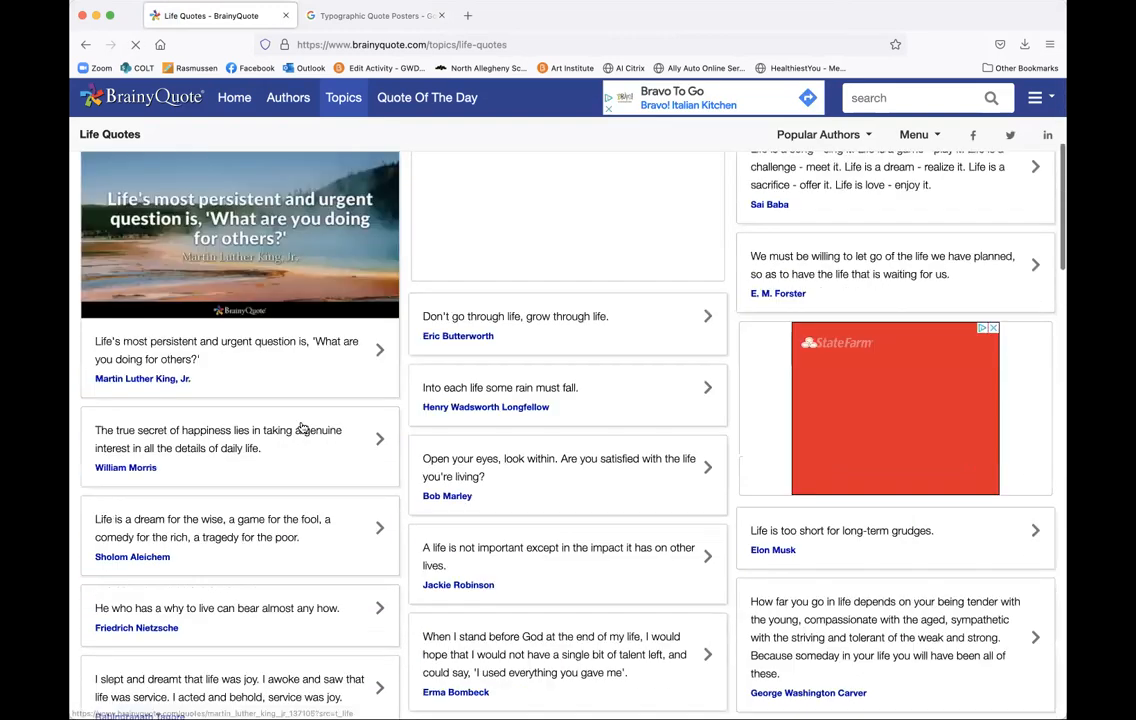
scroll(302, 428, "down", 1)
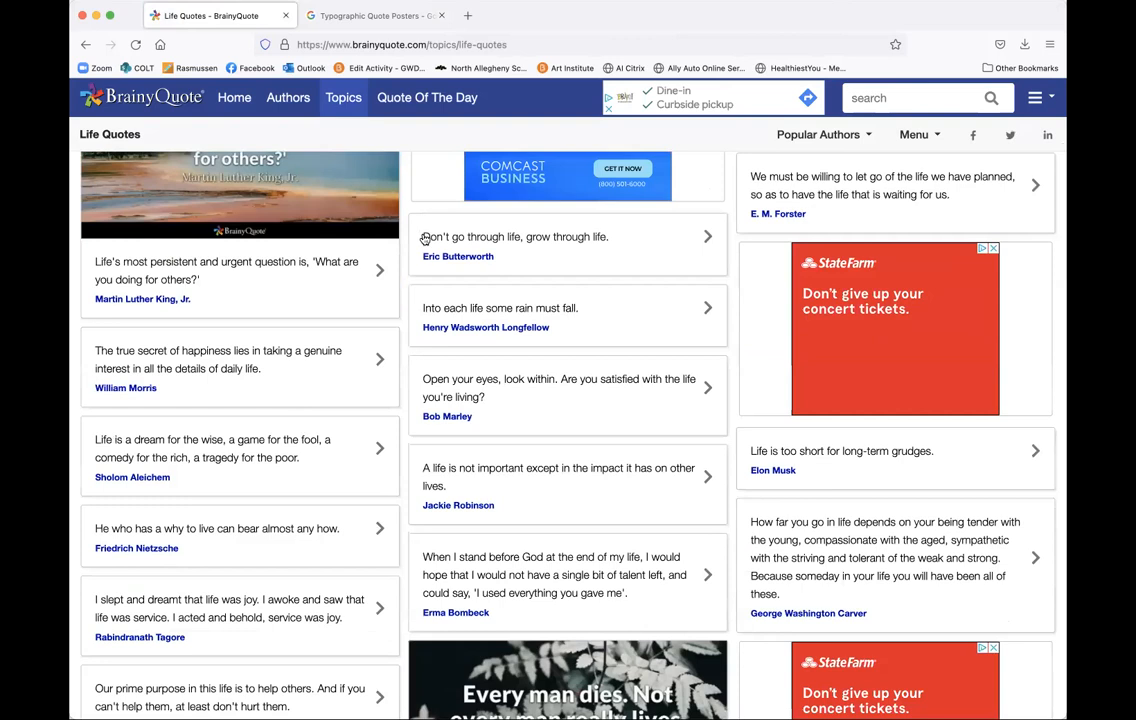
left_click_drag(423, 237, 594, 263)
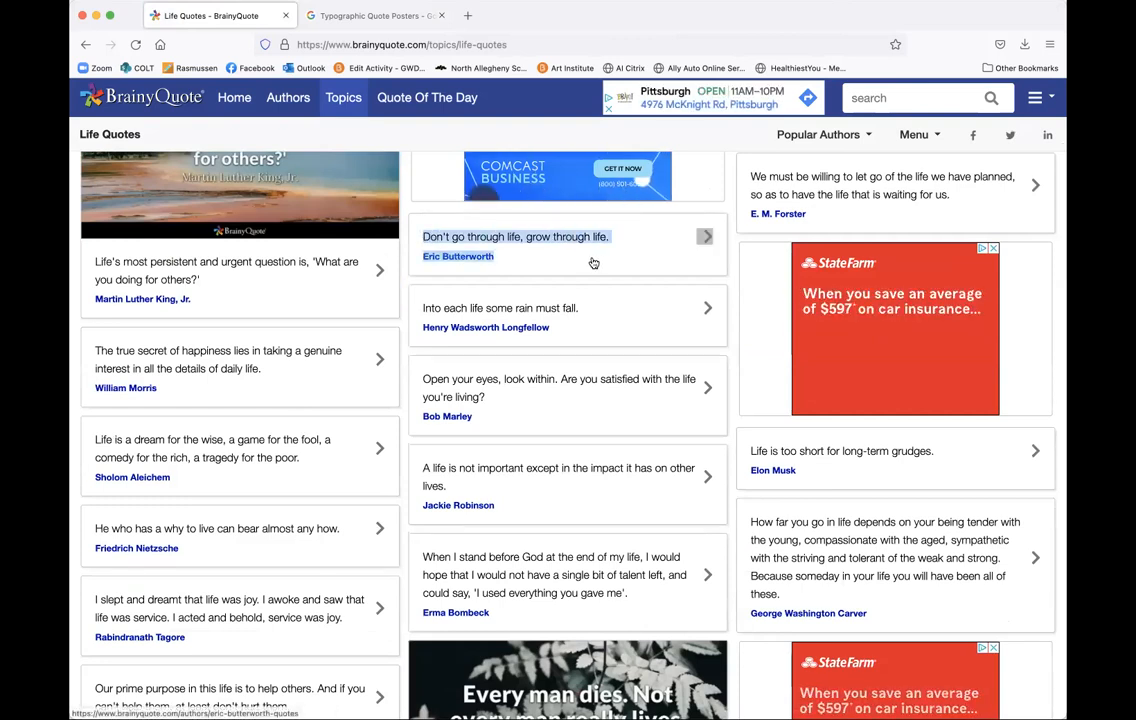
left_click(593, 263)
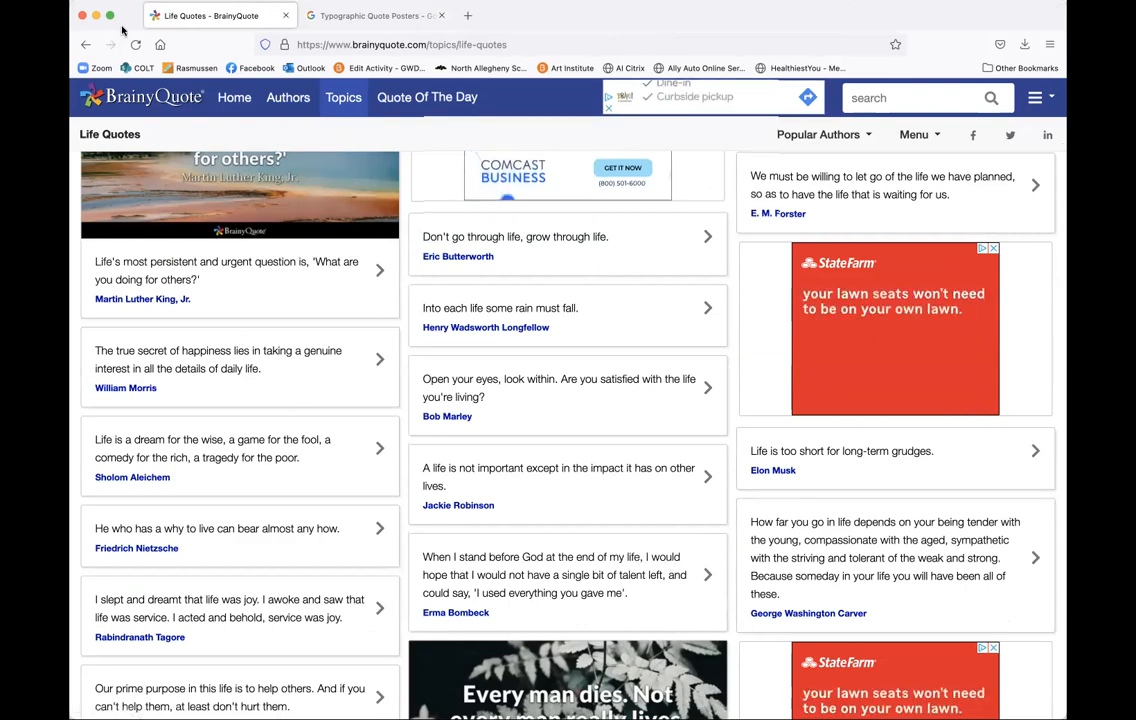
left_click(352, 18)
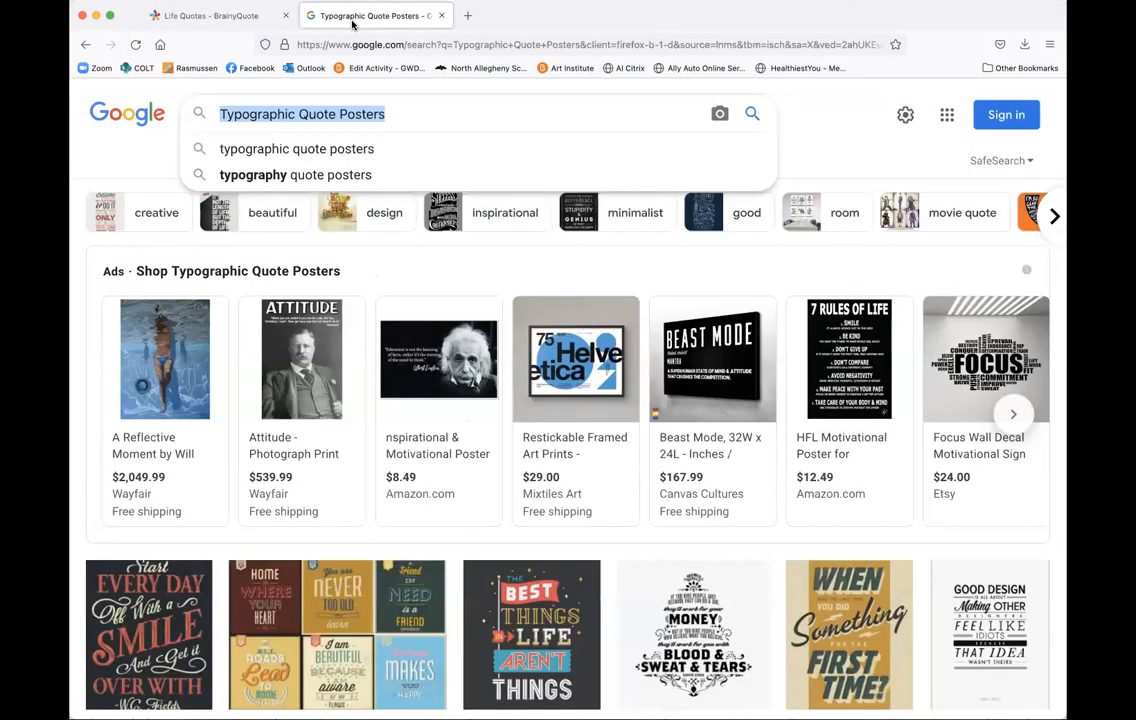
left_click(205, 17)
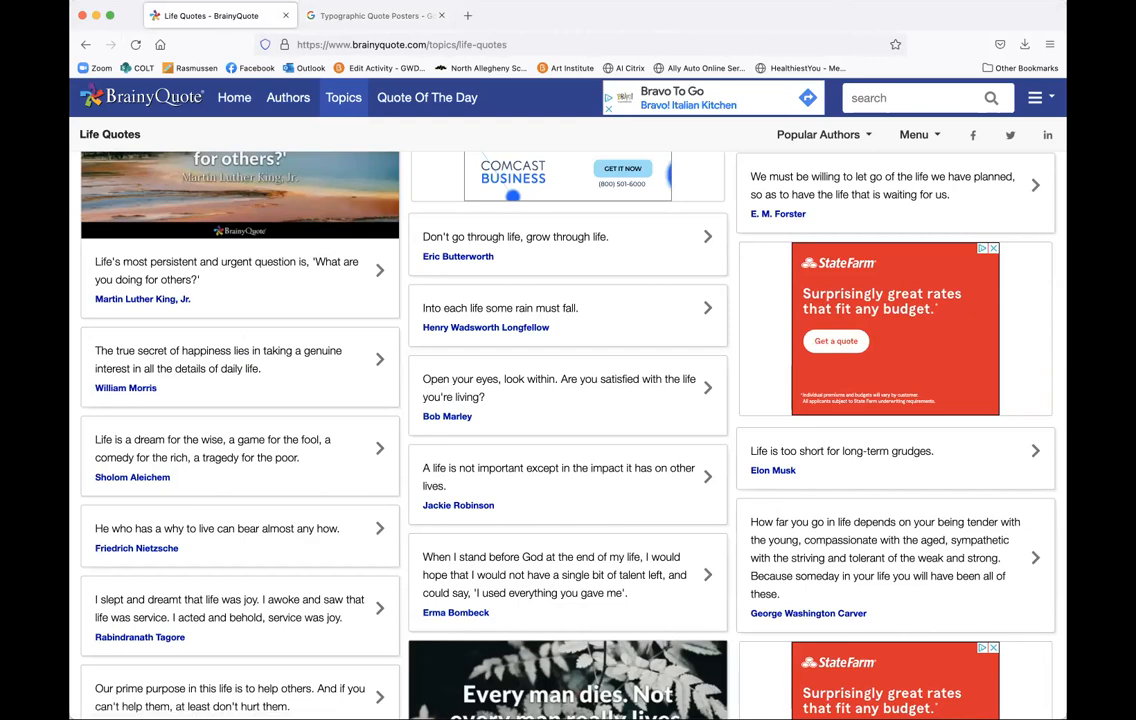
Switch to Illustrator and save the poster template to the Desktop as an .ai file named with the student's name plus "_Project7_TypePoster"
key("super+Tab")
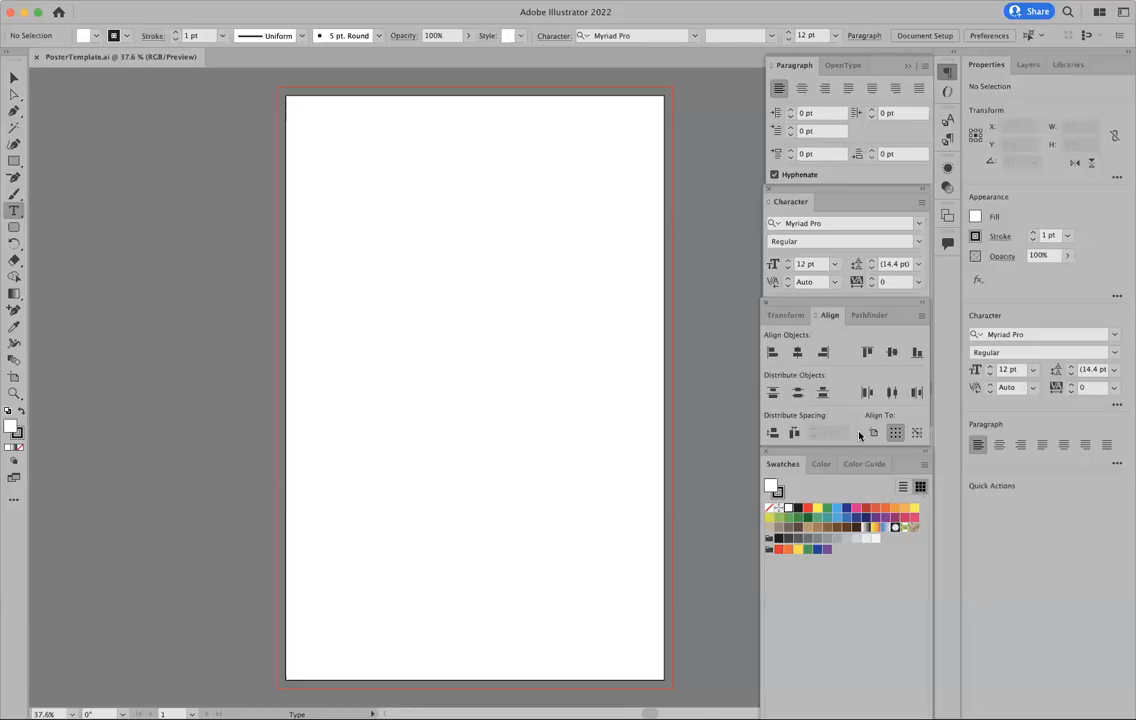
scroll(434, 282, "right", 2)
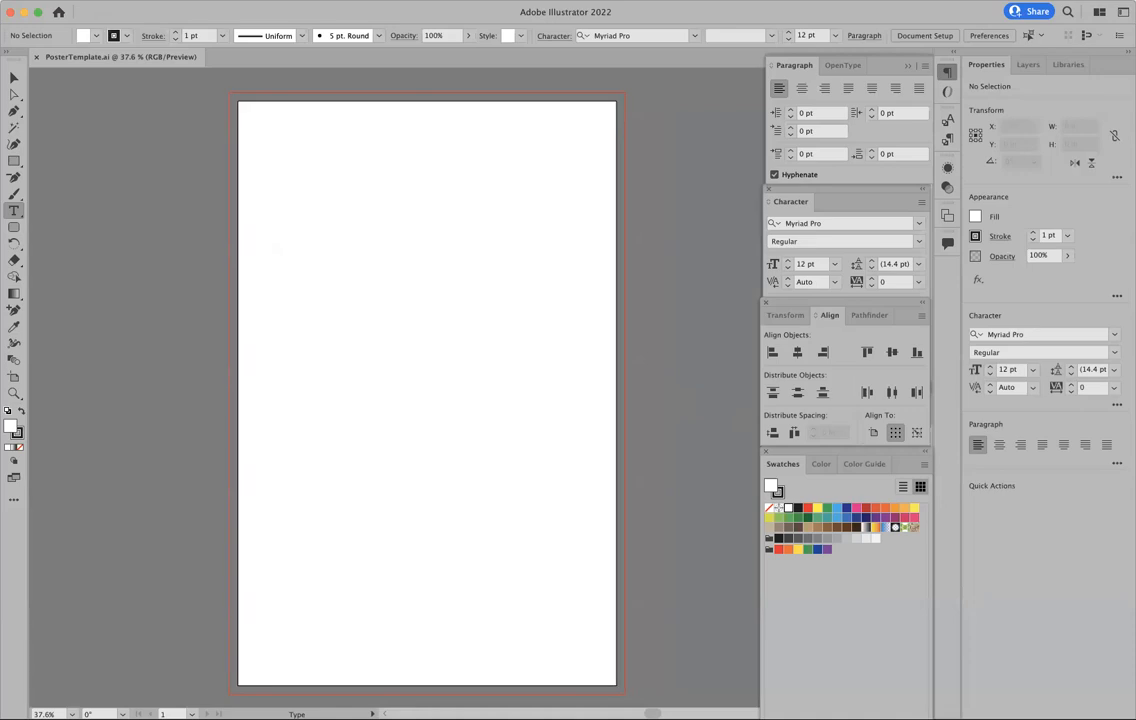
left_click(100, 2)
left_click(116, 147)
type("abiss_Project7_TypePoster.ai")
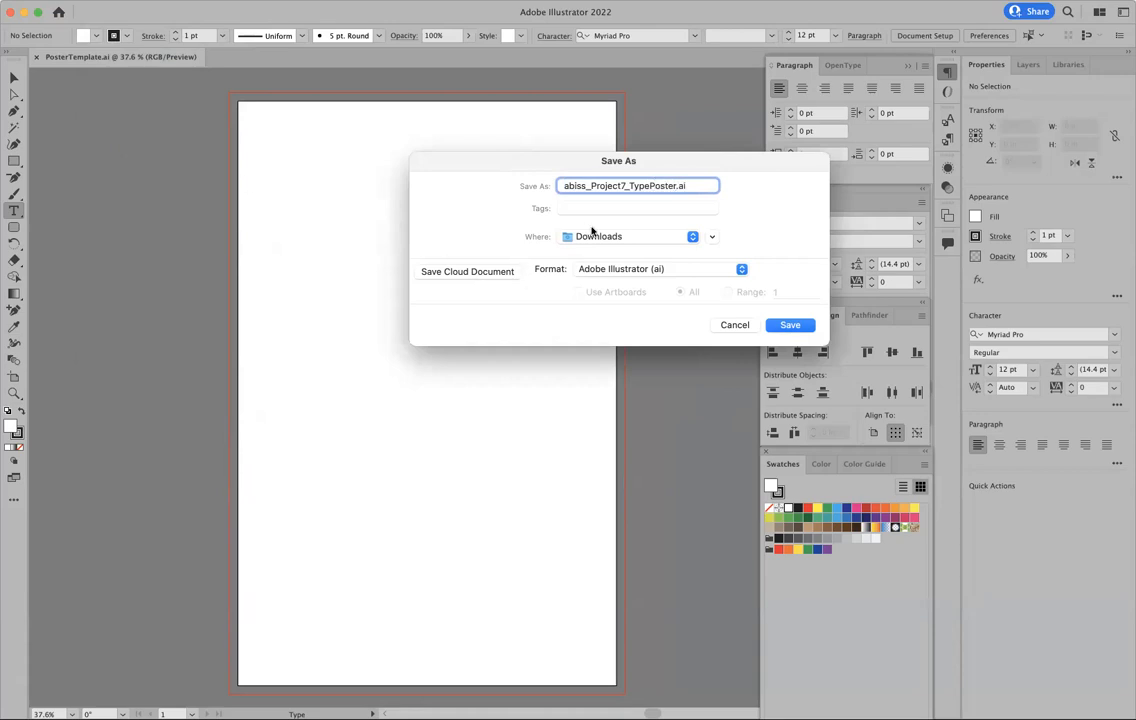
left_click(790, 325)
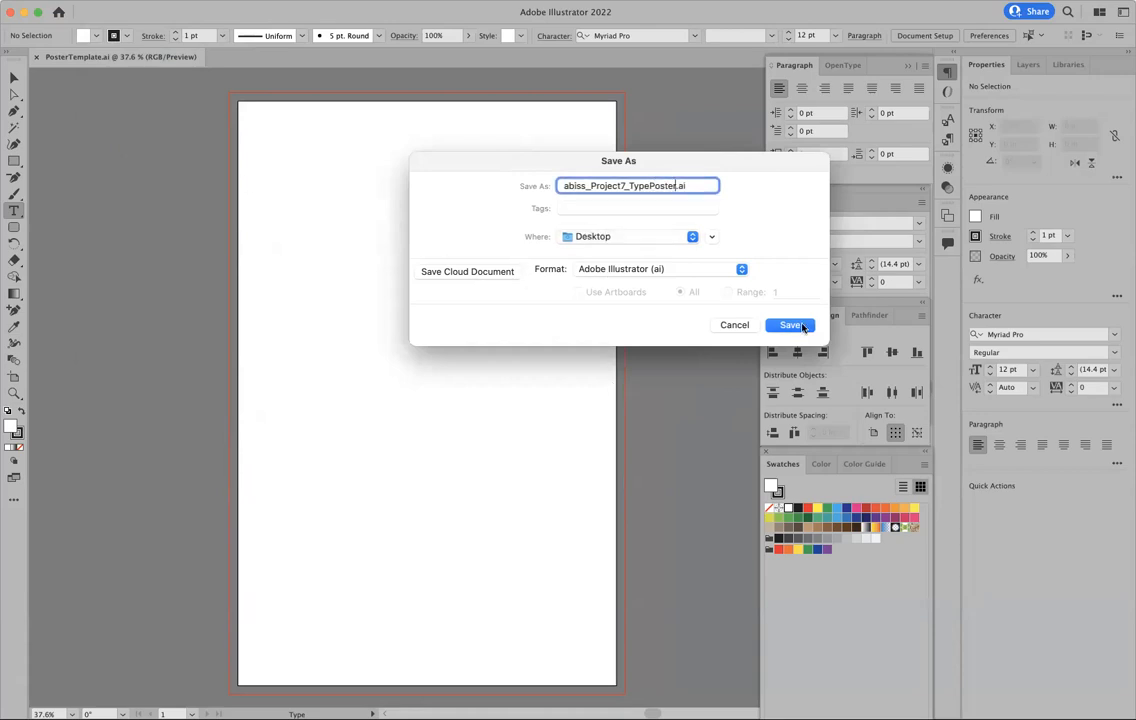
left_click(770, 536)
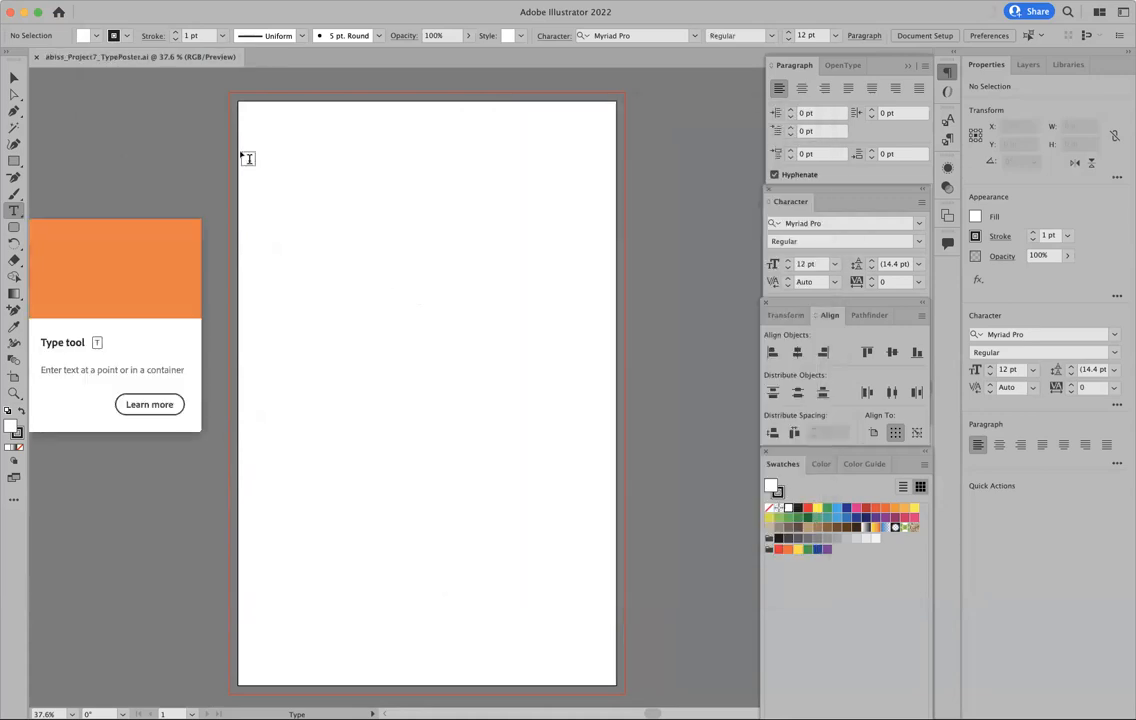
Paste the copied quote as point type in the upper part of the artboard and set its font size to 72 pt
left_click(306, 190)
key("super+v")
key("super+a")
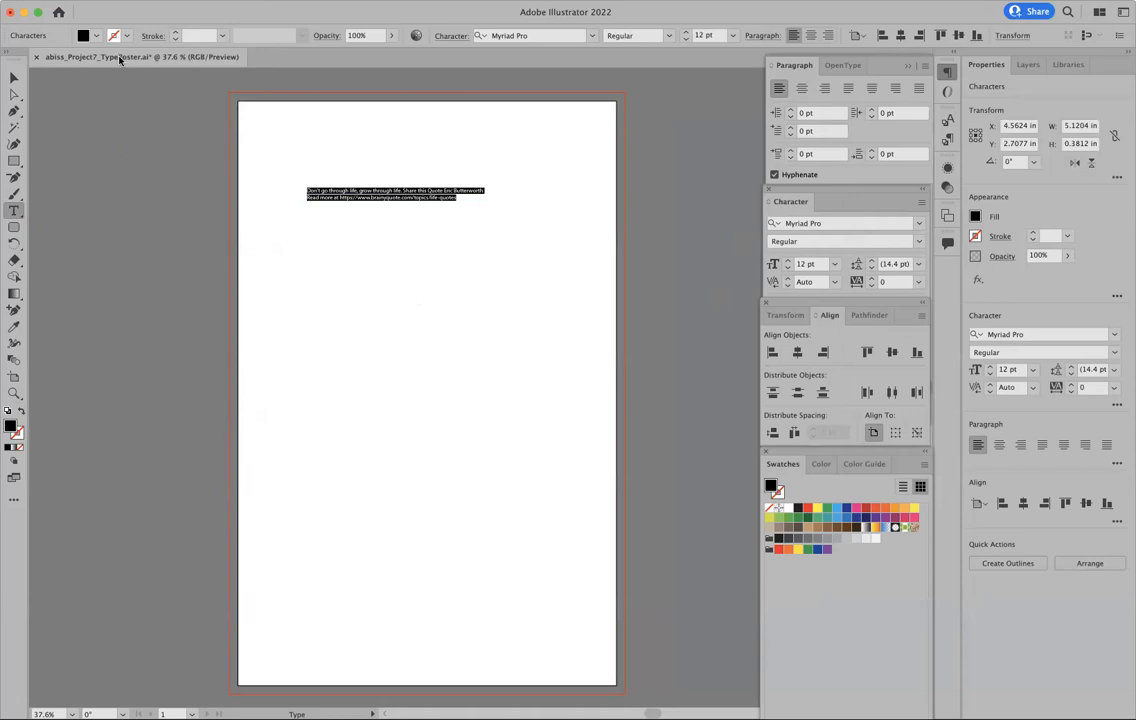
left_click(1032, 370)
left_click(1034, 605)
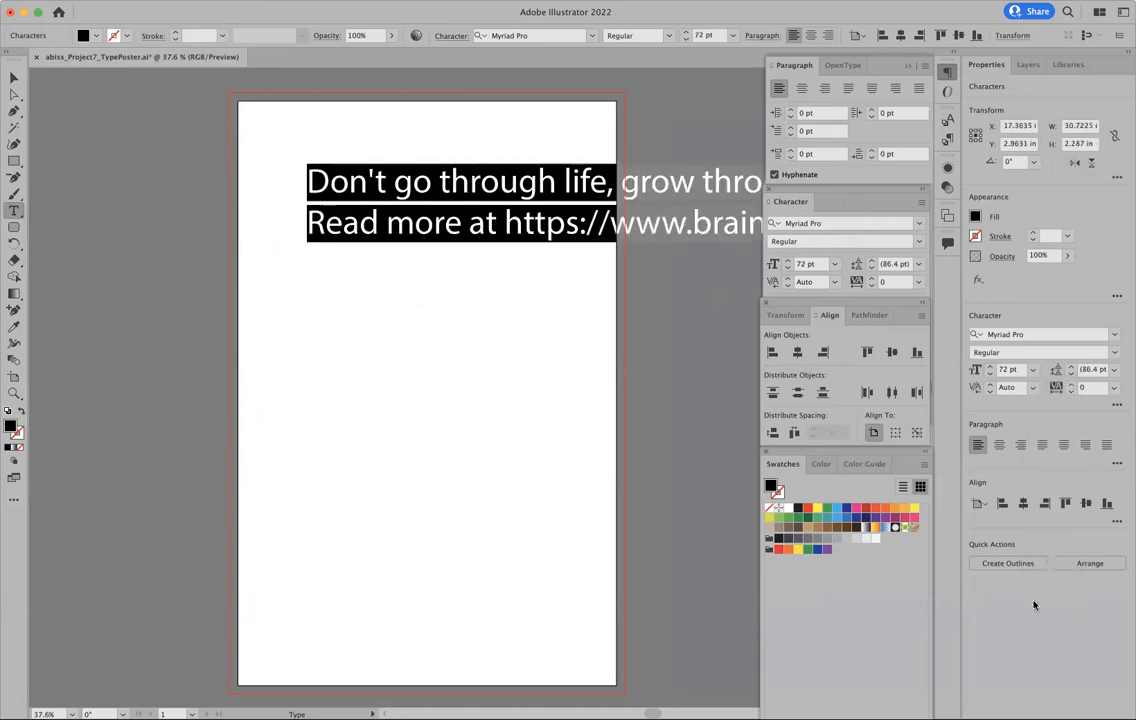
Break the quote onto a second line before "grow" and delete the words "Share this Quote"
left_click(621, 187)
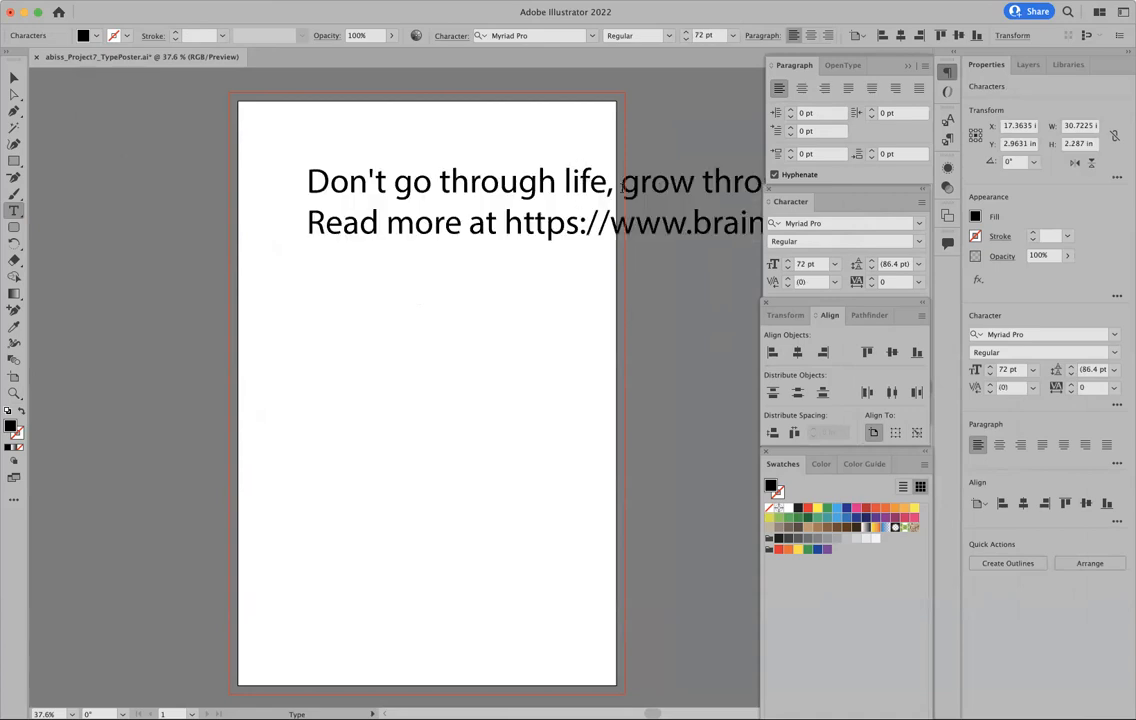
key("Return")
left_click_drag(575, 222, 688, 359)
scroll(646, 360, "right", 10)
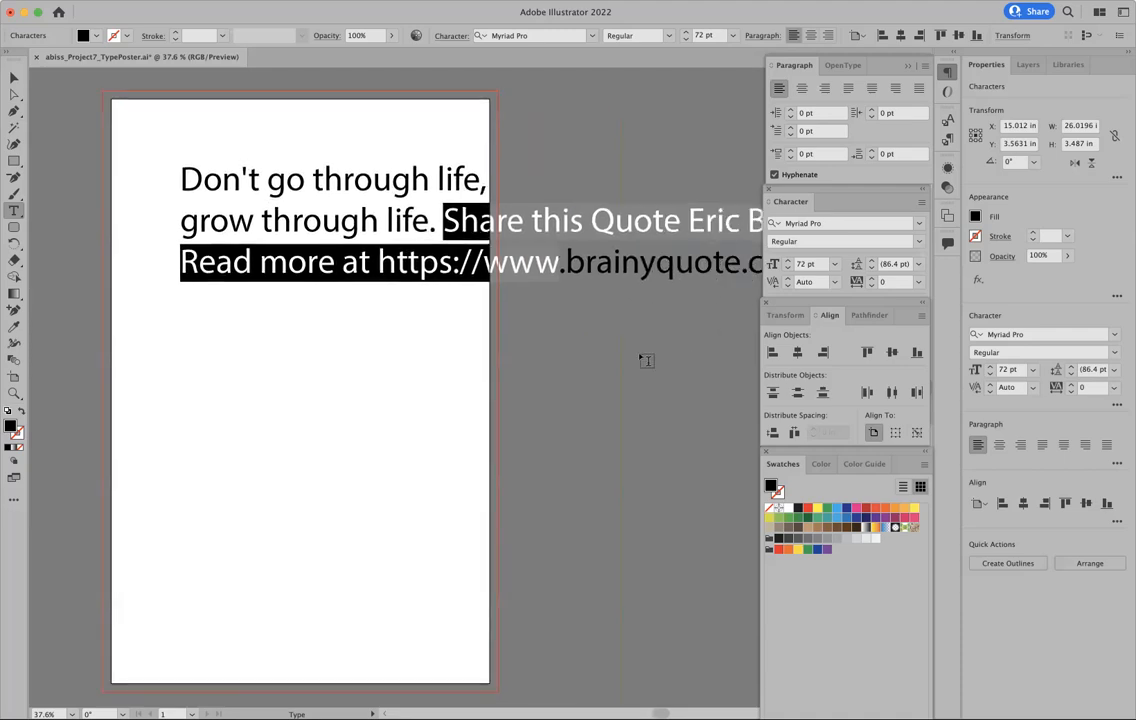
scroll(646, 360, "right", 2)
left_click(275, 210)
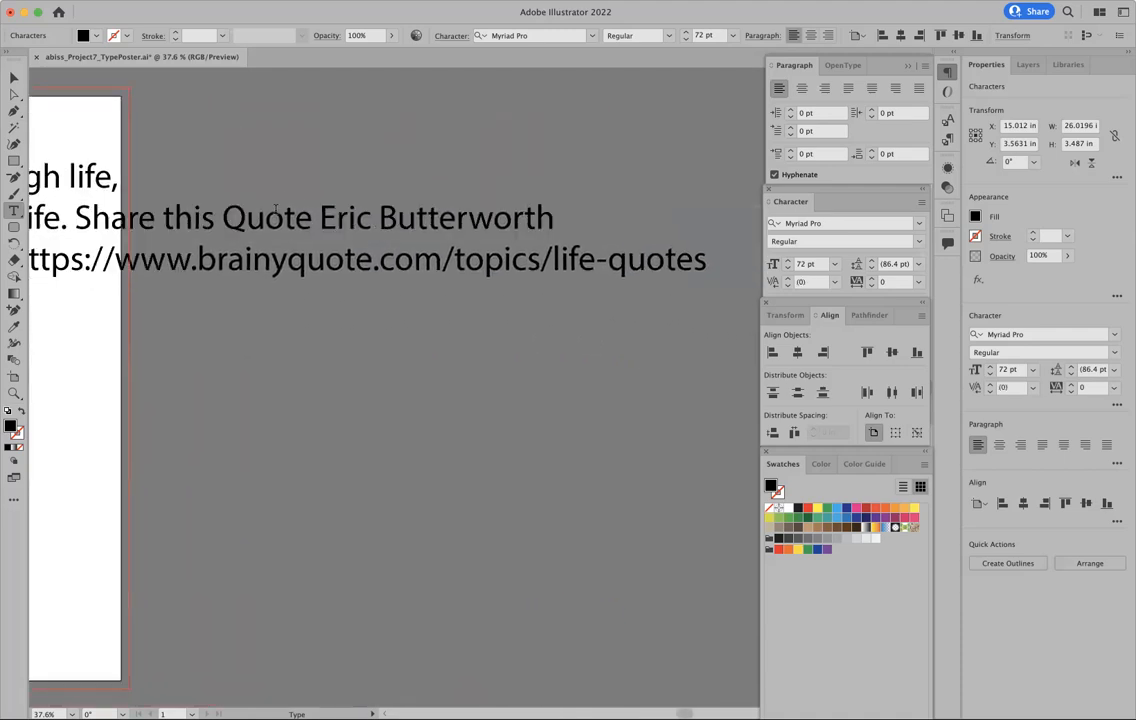
left_click_drag(322, 218, 87, 215)
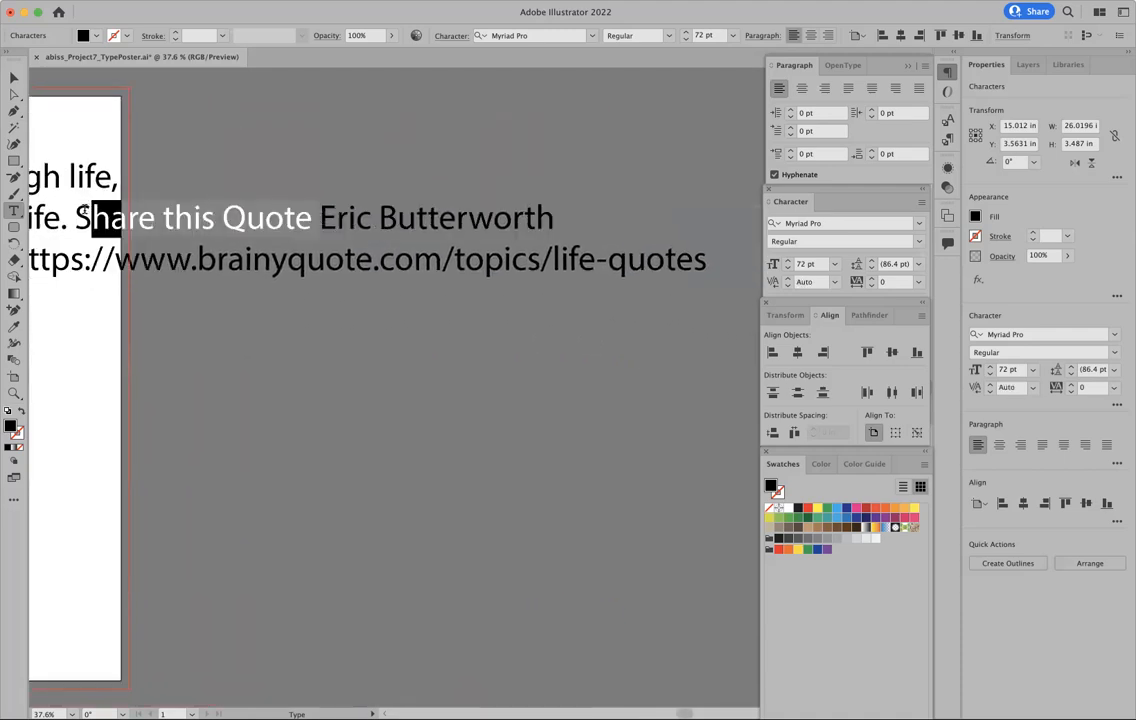
key("BackSpace")
key("BackSpace")
Delete the "Read more at" web address line and put "Eric Butterworth" on its own line below the quote
scroll(284, 314, "left", 2)
triple_click(335, 243)
scroll(335, 245, "left", 10)
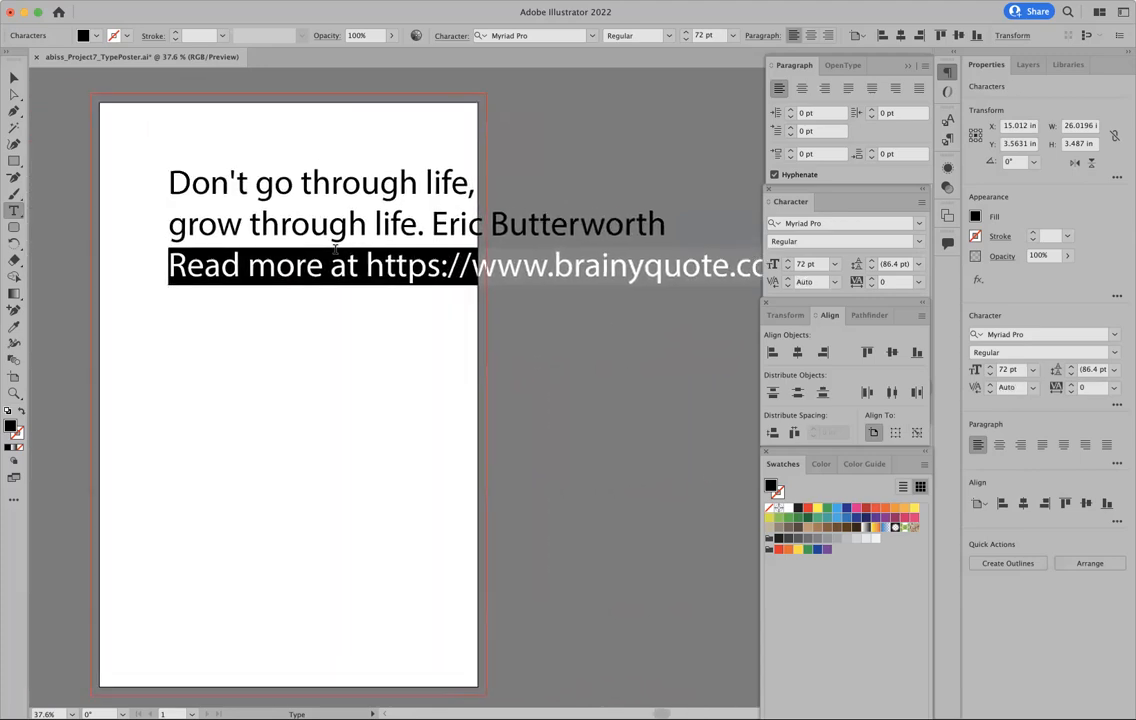
key("BackSpace")
key("BackSpace")
type("h")
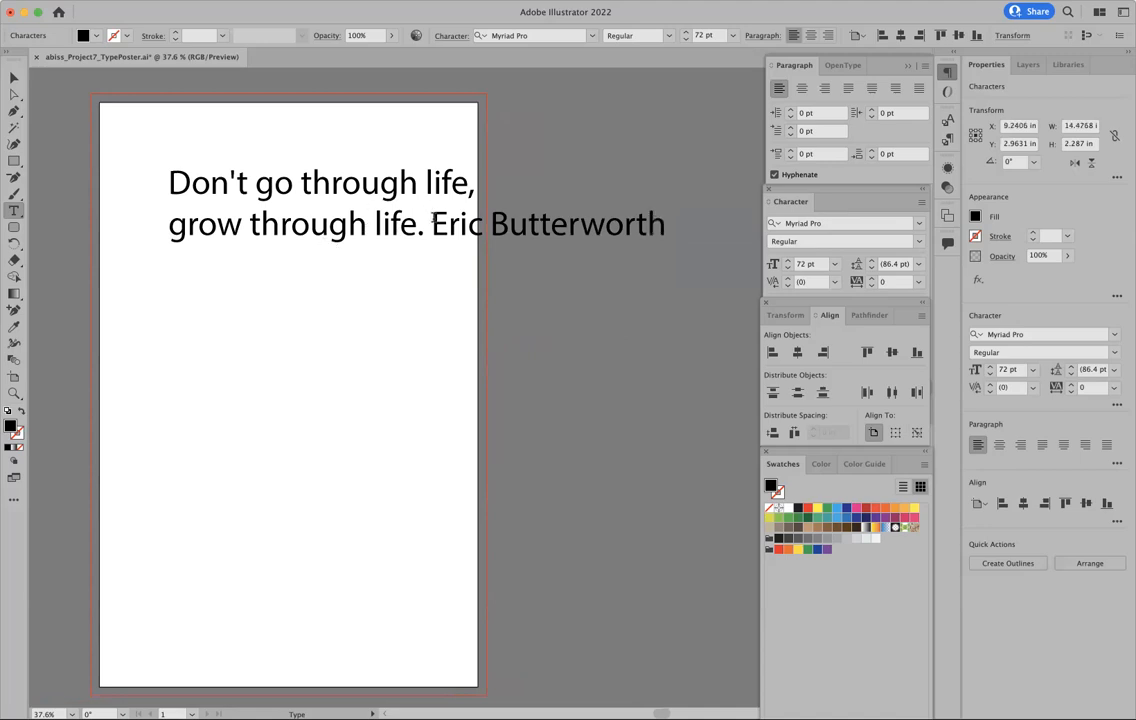
left_click(432, 222)
key("Return")
key("Escape")
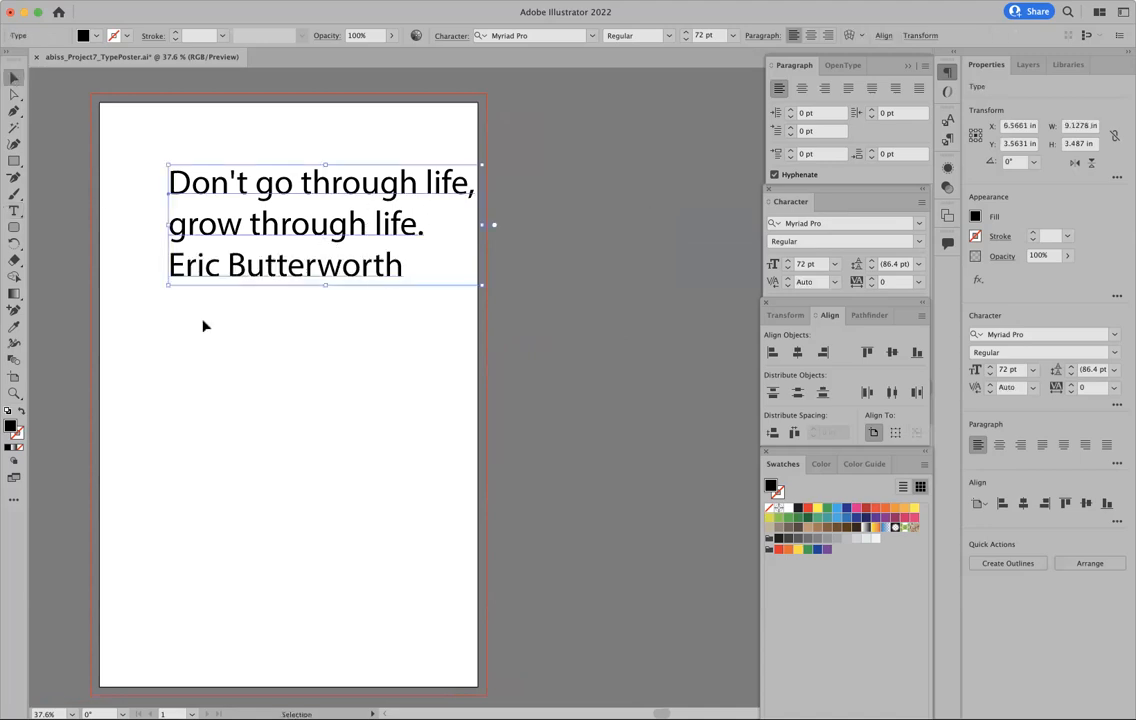
Center-align the quote text and move it to the horizontal middle of the artboard's upper half
scroll(206, 324, "left", 3)
left_click_drag(344, 212, 472, 254)
left_click(999, 444)
left_click(14, 210)
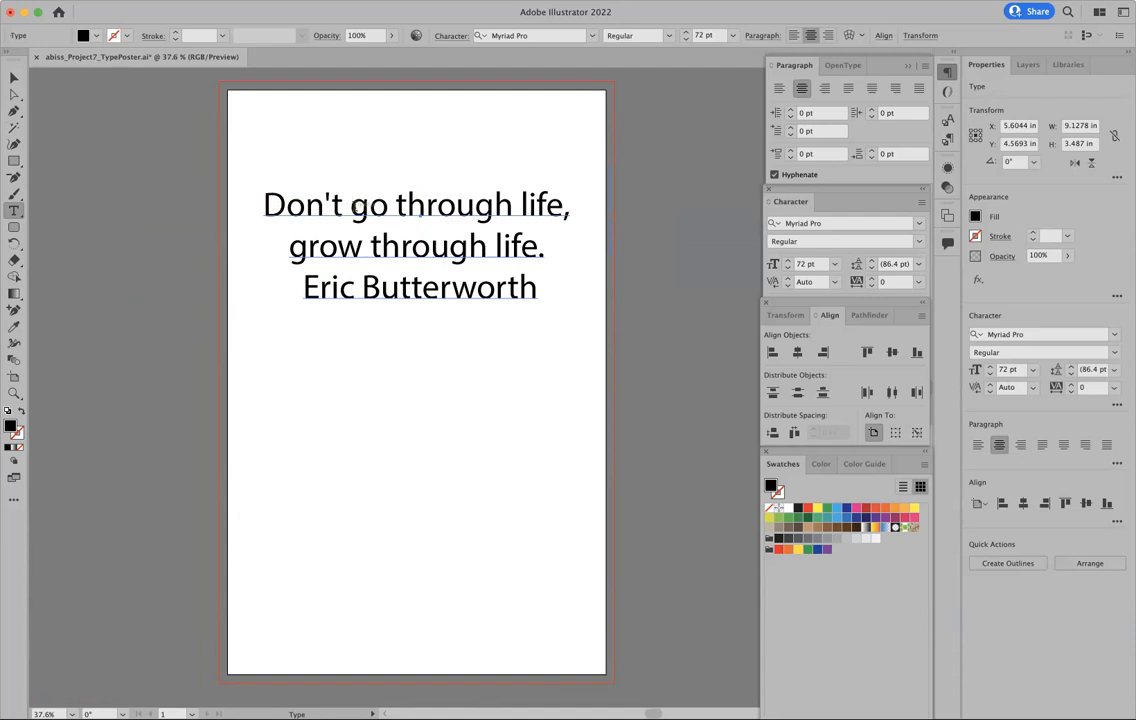
left_click(354, 206)
key("Return")
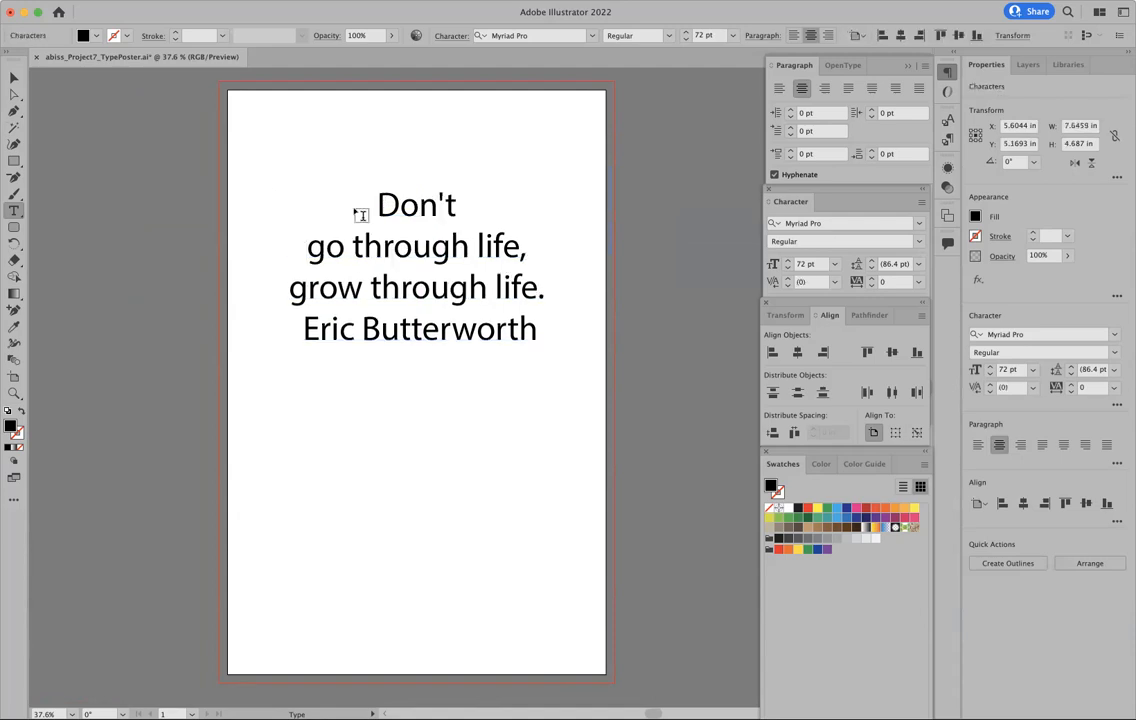
key("BackSpace")
Copy the word "Don't" into a new area type box below the quote and extend the box to about 5.2 in tall
left_click_drag(343, 205, 243, 187)
key("super+c")
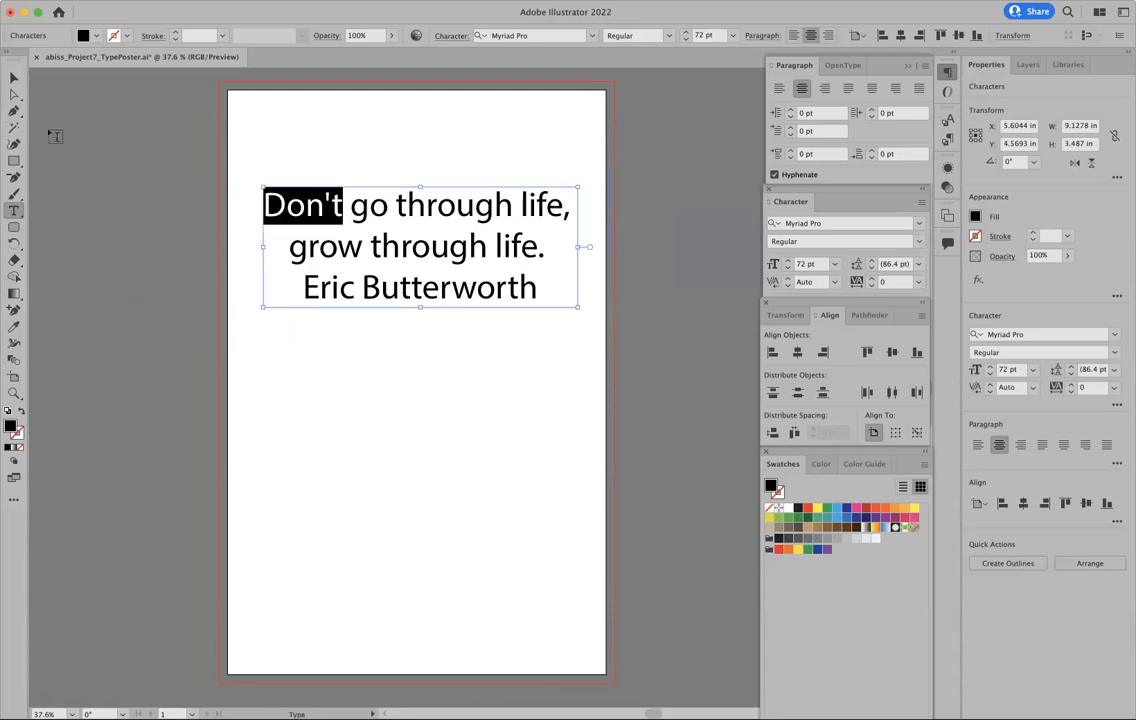
left_click(14, 78)
left_click(61, 167)
left_click(14, 211)
left_click_drag(322, 356, 531, 469)
key("super+v")
left_click_drag(488, 380, 357, 360)
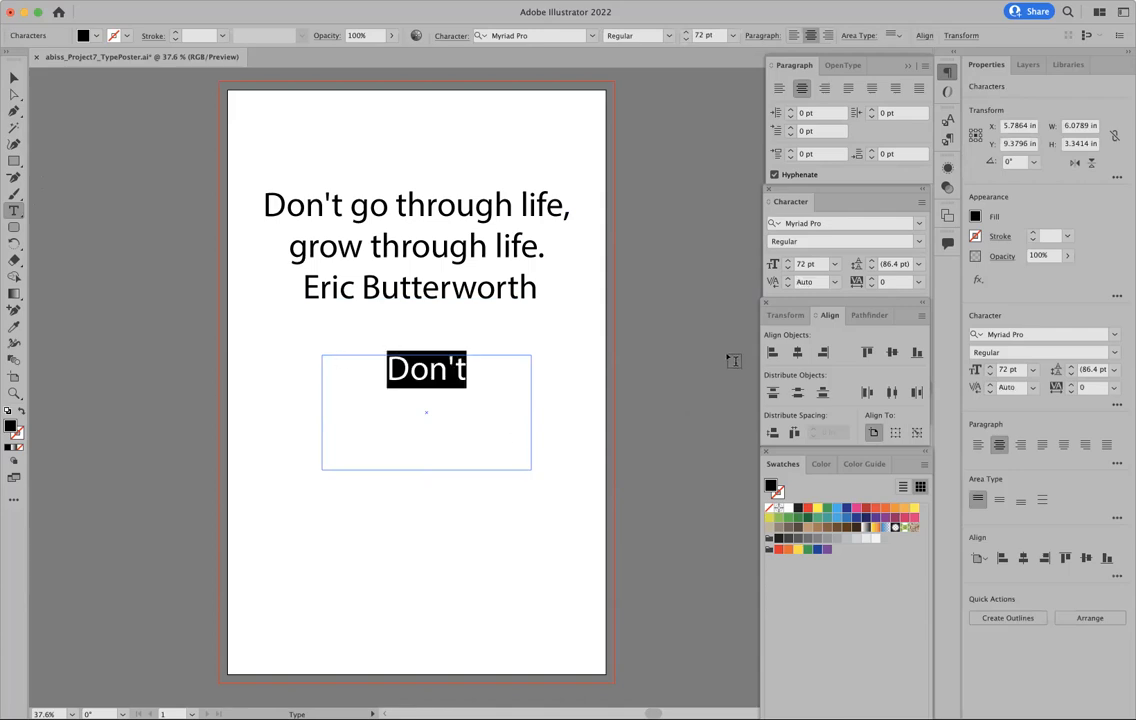
left_click(15, 78)
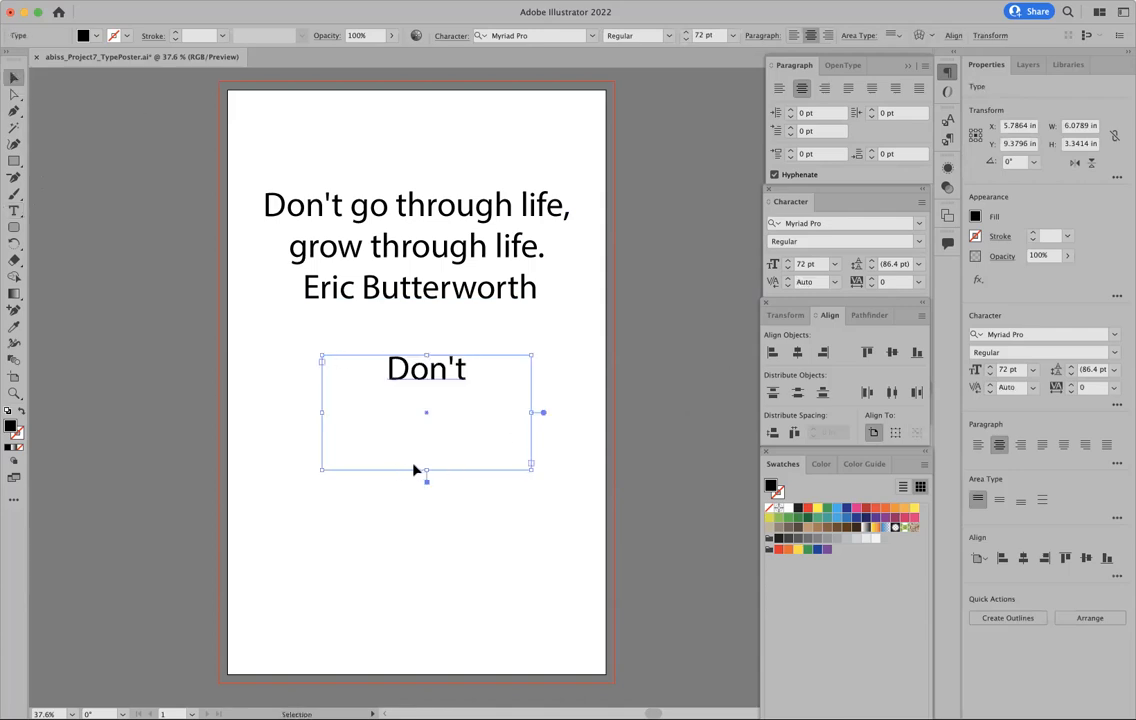
left_click_drag(428, 470, 427, 533)
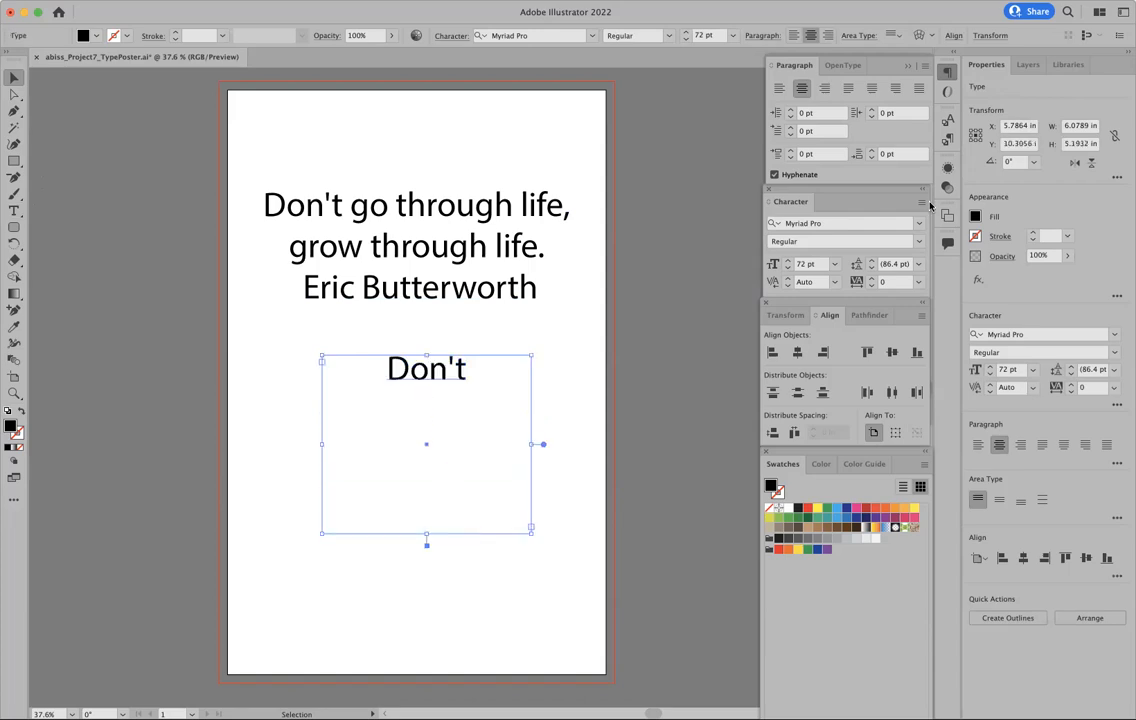
Set the font of the separate "Don't" text to Phosphate Inline
left_click(920, 224)
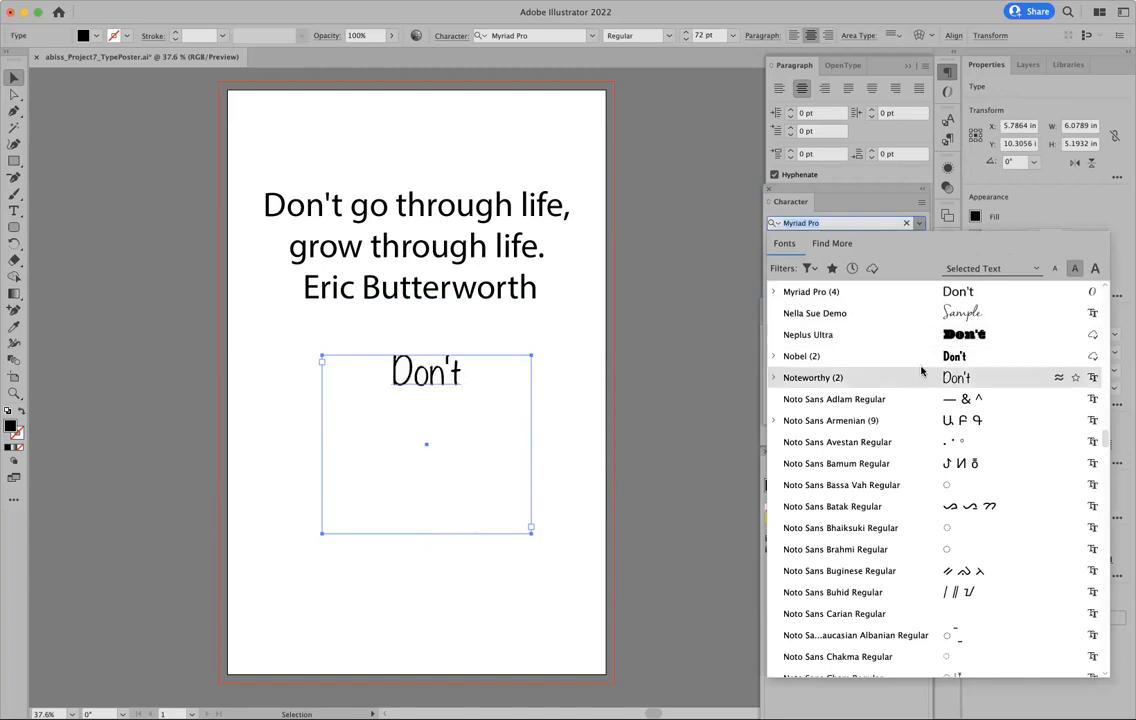
scroll(935, 400, "down", 12)
scroll(942, 453, "down", 15)
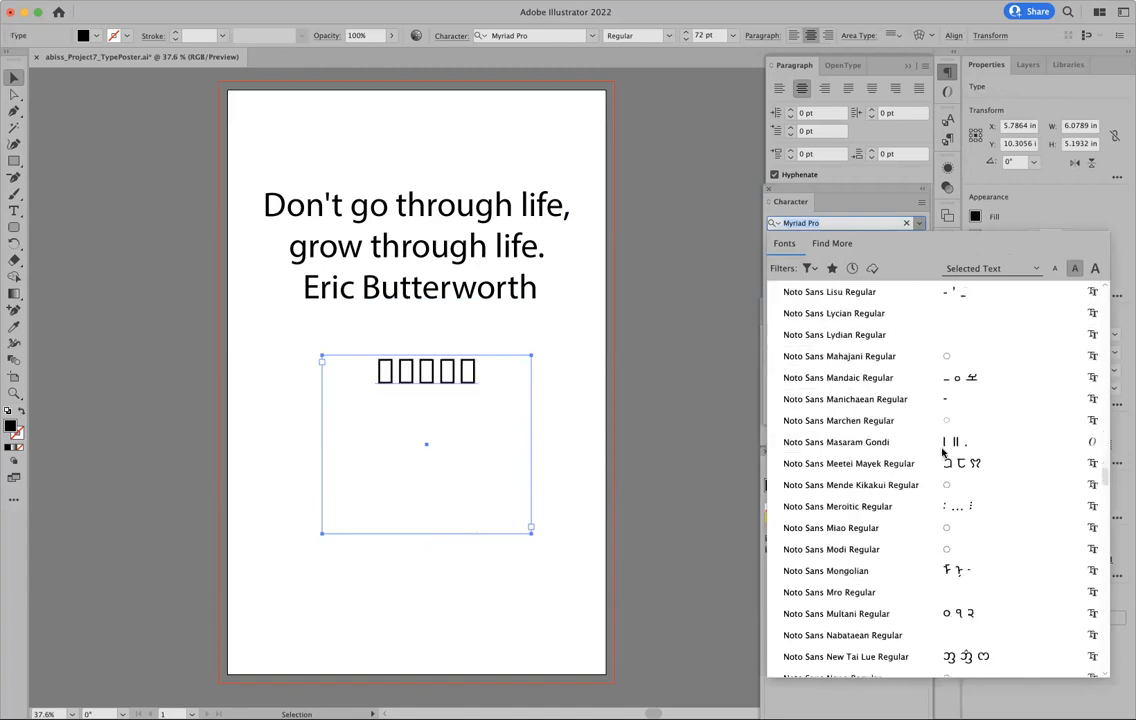
scroll(942, 453, "down", 15)
scroll(942, 453, "up", 5)
scroll(942, 453, "up", 6)
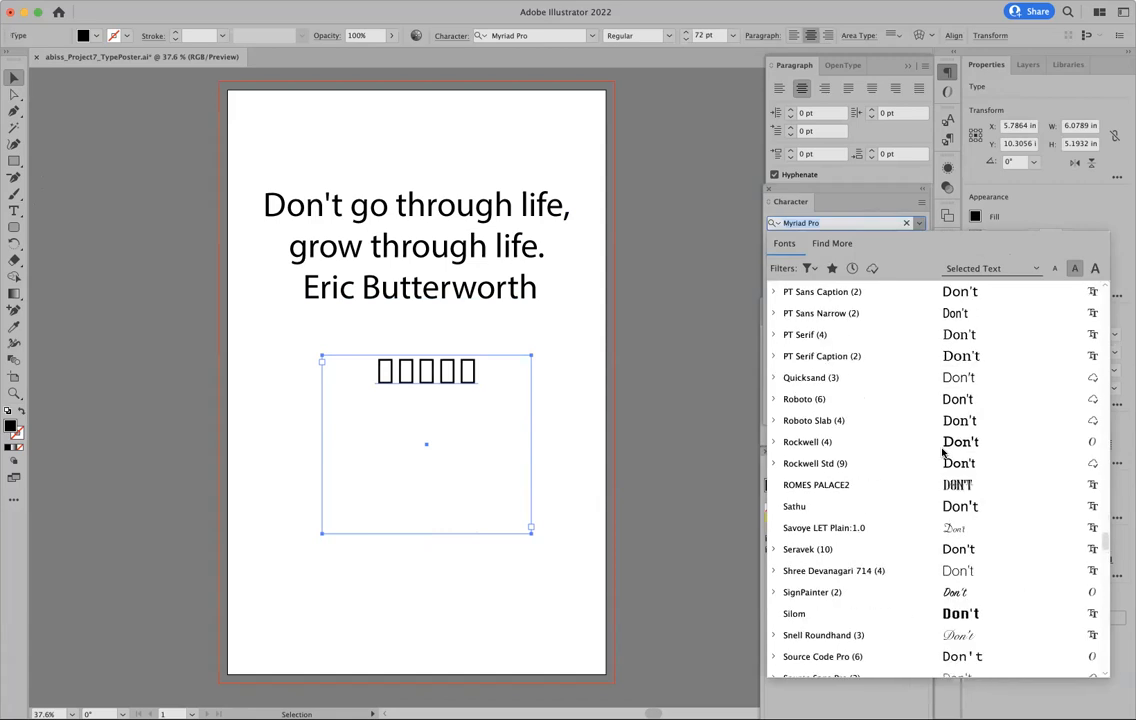
left_click(820, 377)
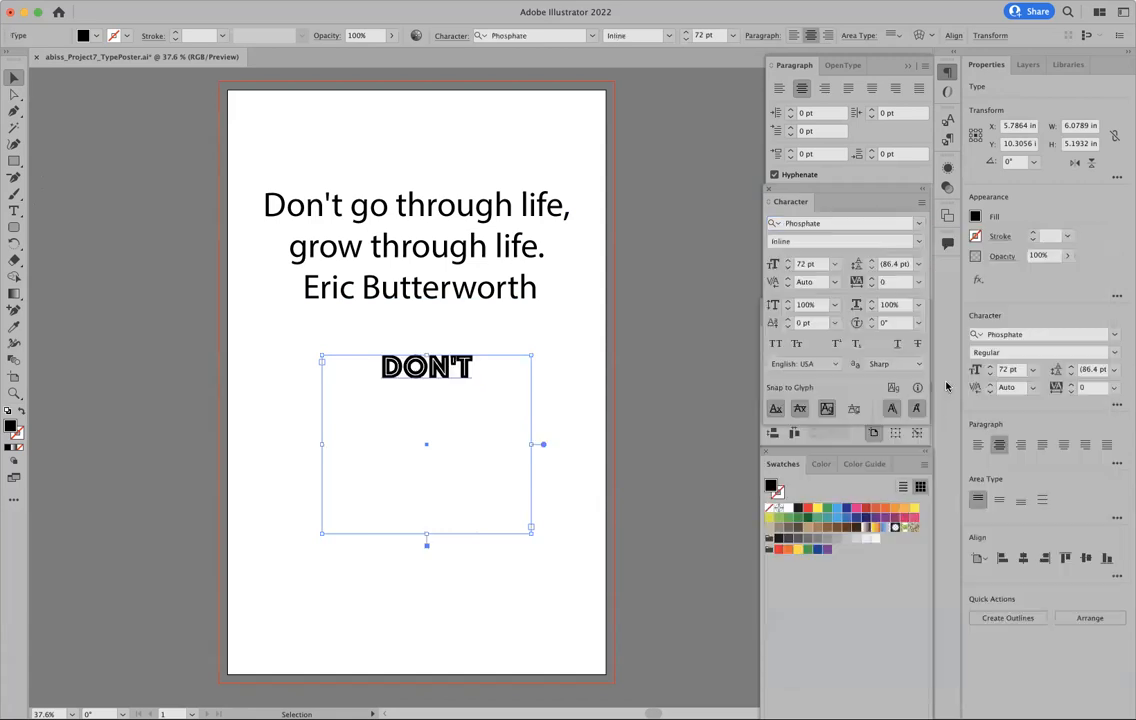
Set "Don't" to 200 pt, widen its box to about 7.9 in to fit one line, and center it horizontally on the artboard
left_click(788, 262)
type("200")
key("Return")
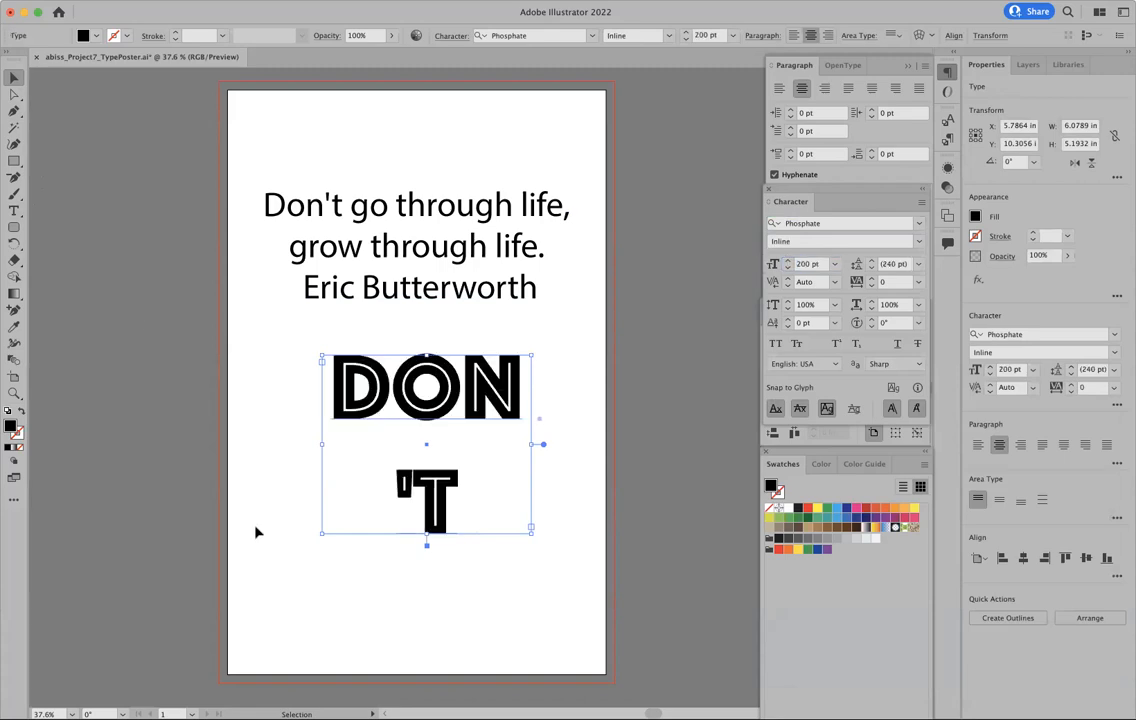
left_click_drag(322, 444, 260, 442)
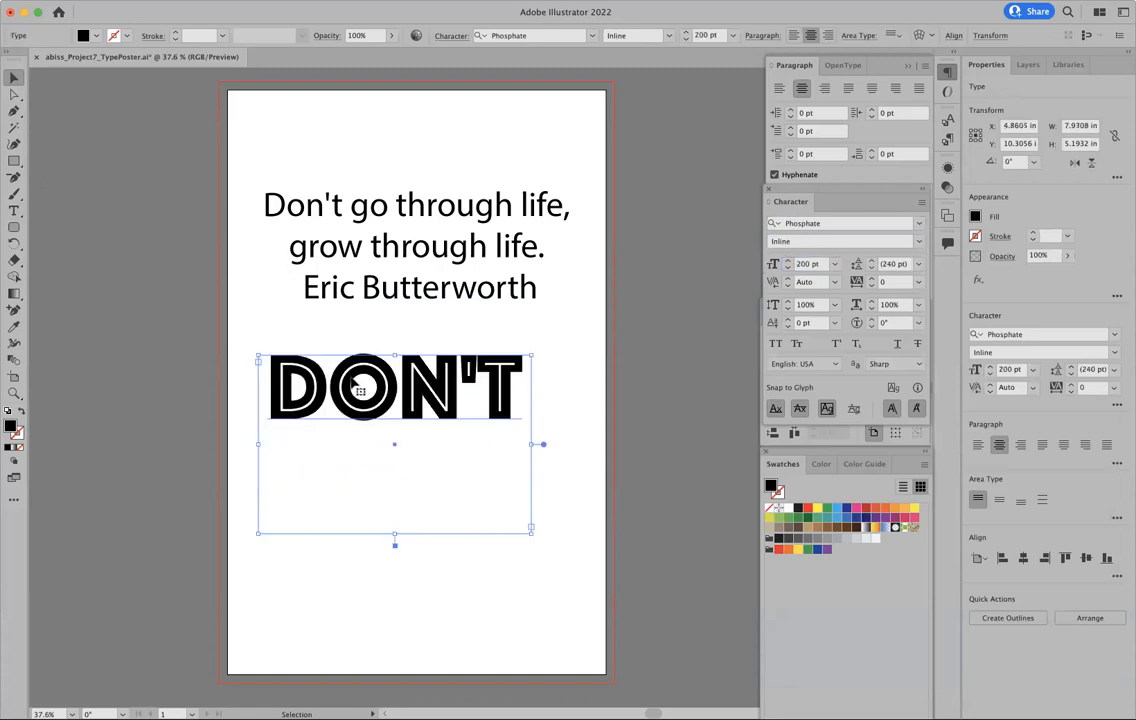
left_click_drag(395, 386, 415, 390)
Delete the word "Don't" from the start of the original quote text
left_click(14, 210)
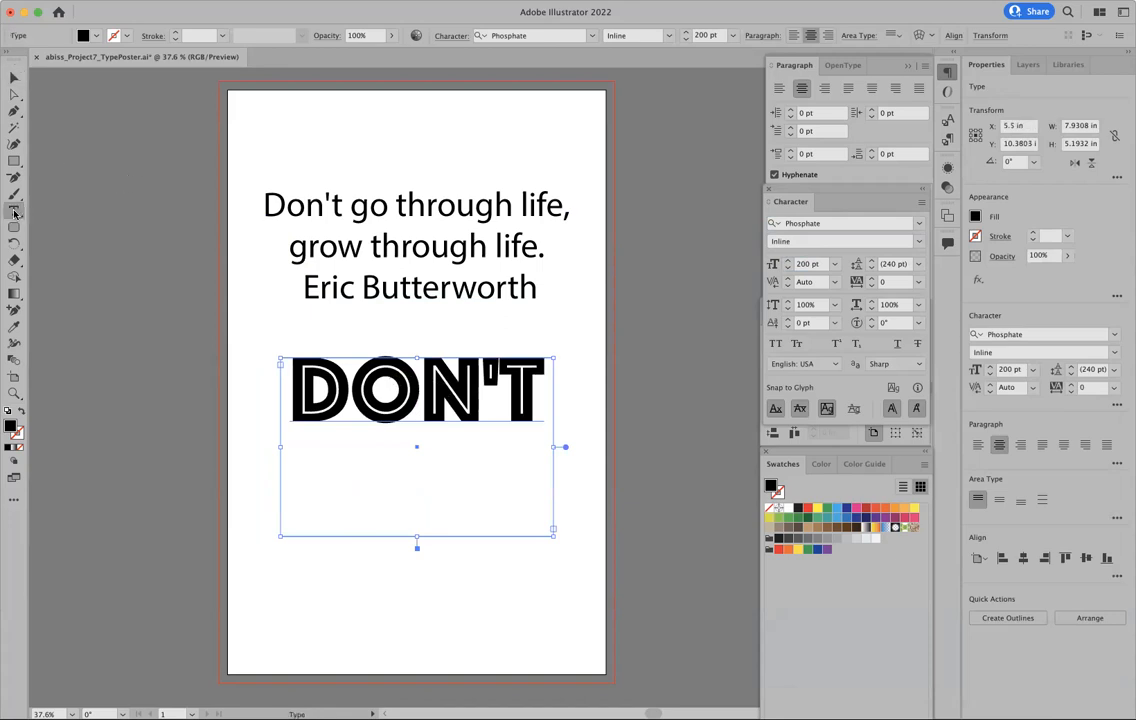
left_click_drag(350, 205, 277, 202)
key("BackSpace")
key("BackSpace")
key("Escape")
Move the remaining quote text down, place "DON'T" above it near the artboard's upper edge, and shorten the "DON'T" box to just below the word
left_click_drag(373, 223, 415, 556)
left_click_drag(400, 373, 400, 176)
left_click_drag(509, 537, 418, 238)
left_click(441, 223)
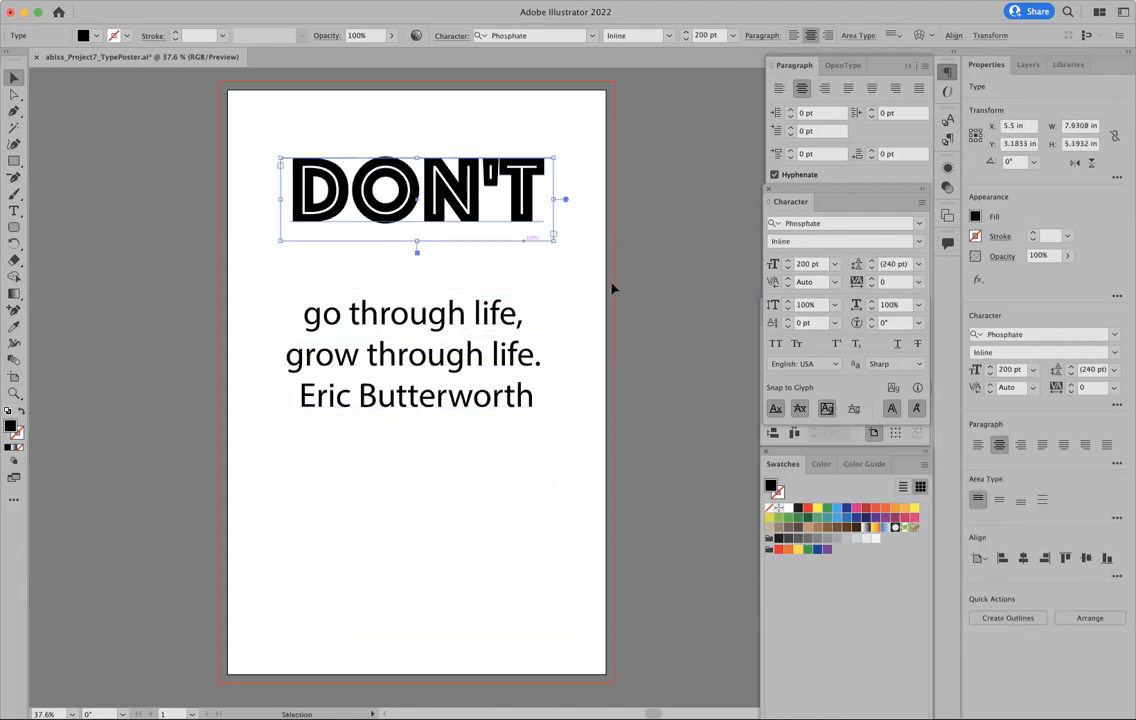
left_click(614, 289)
Set the words "go through" on the first line of the remaining quote in the Marydale-Bold font
left_click(14, 211)
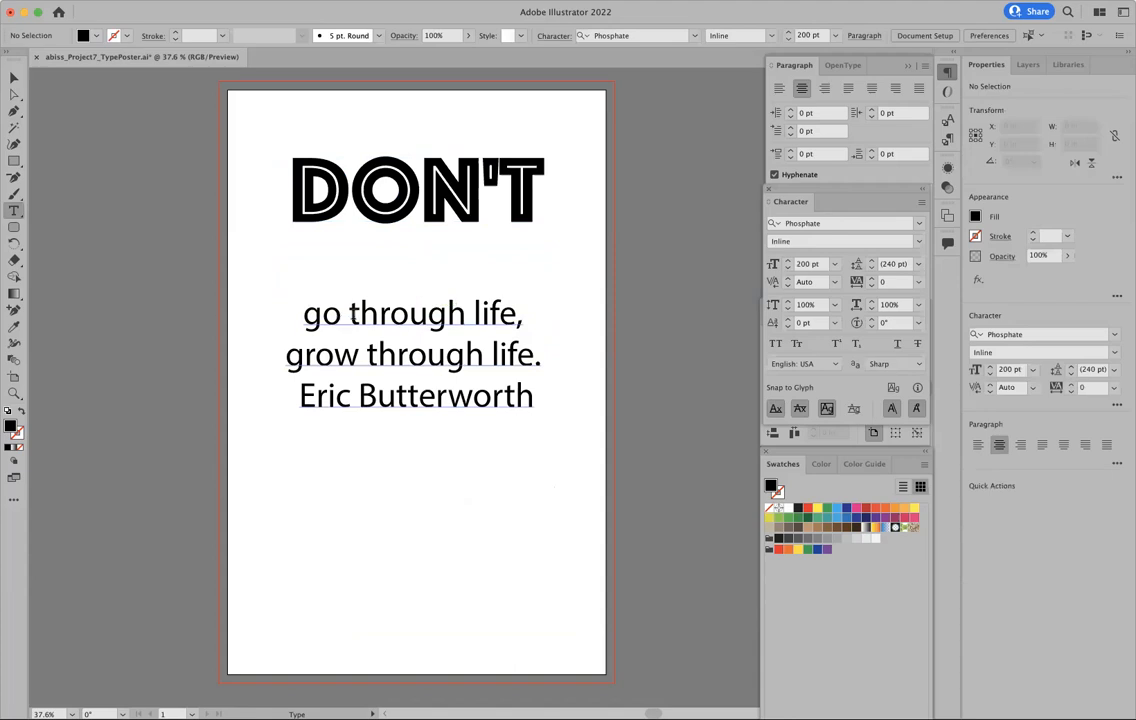
left_click_drag(350, 316, 466, 314)
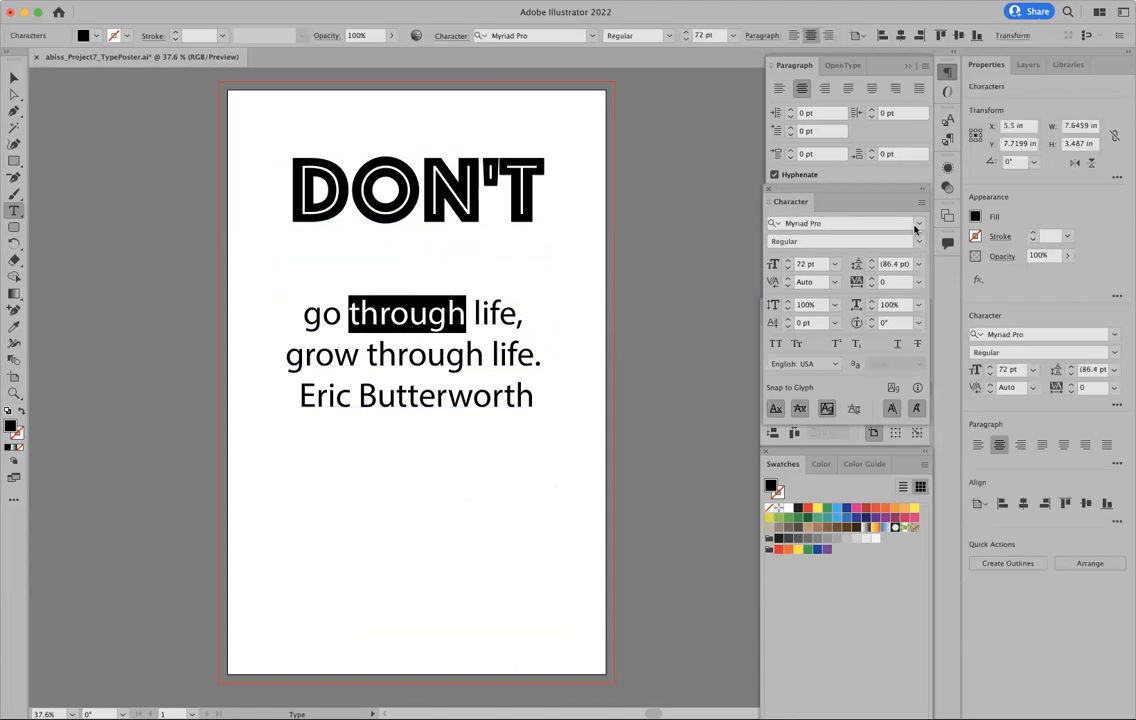
left_click(917, 224)
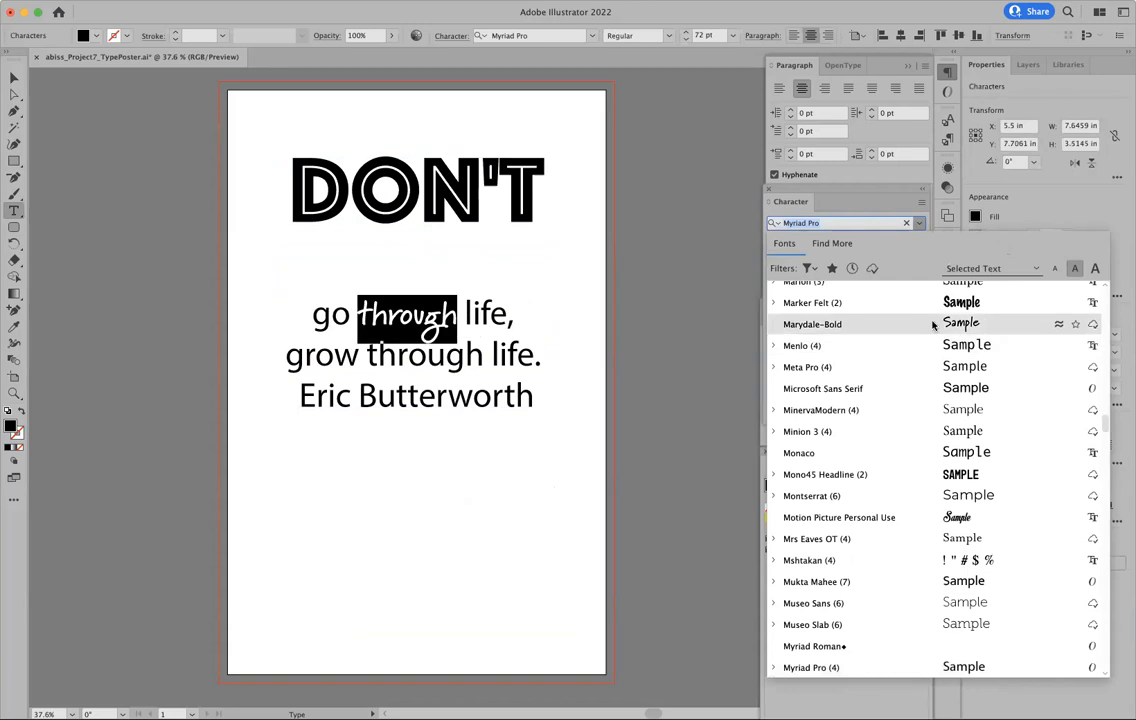
left_click(933, 325)
left_click(465, 314)
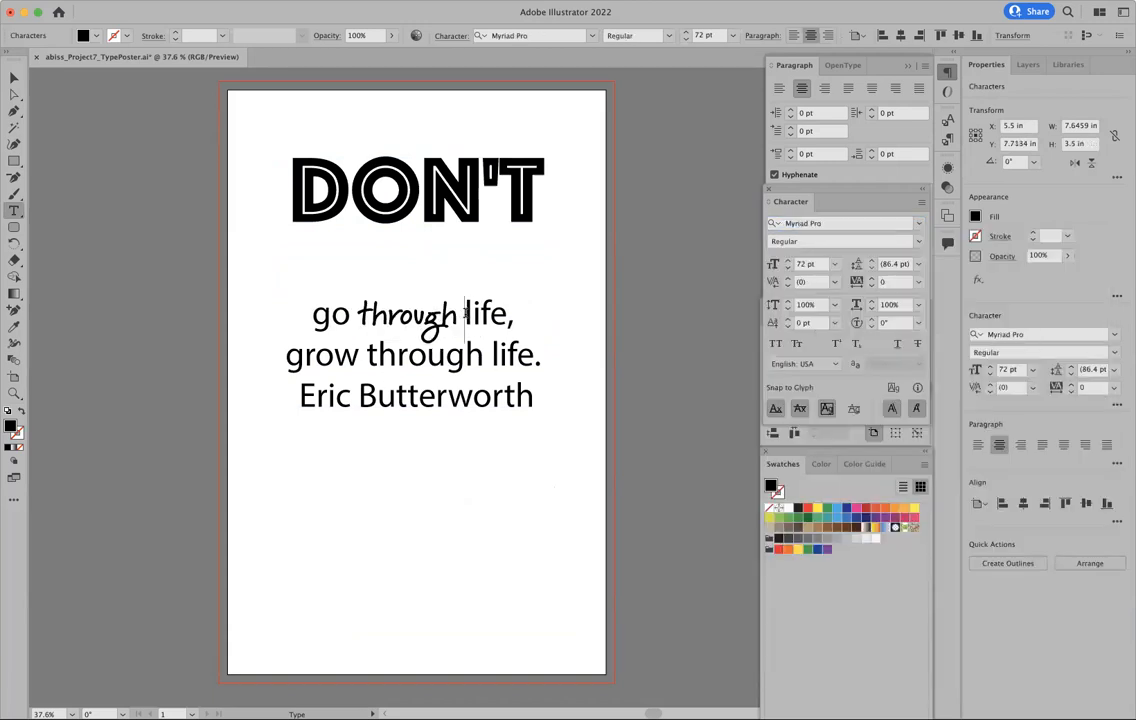
left_click_drag(313, 316, 386, 316)
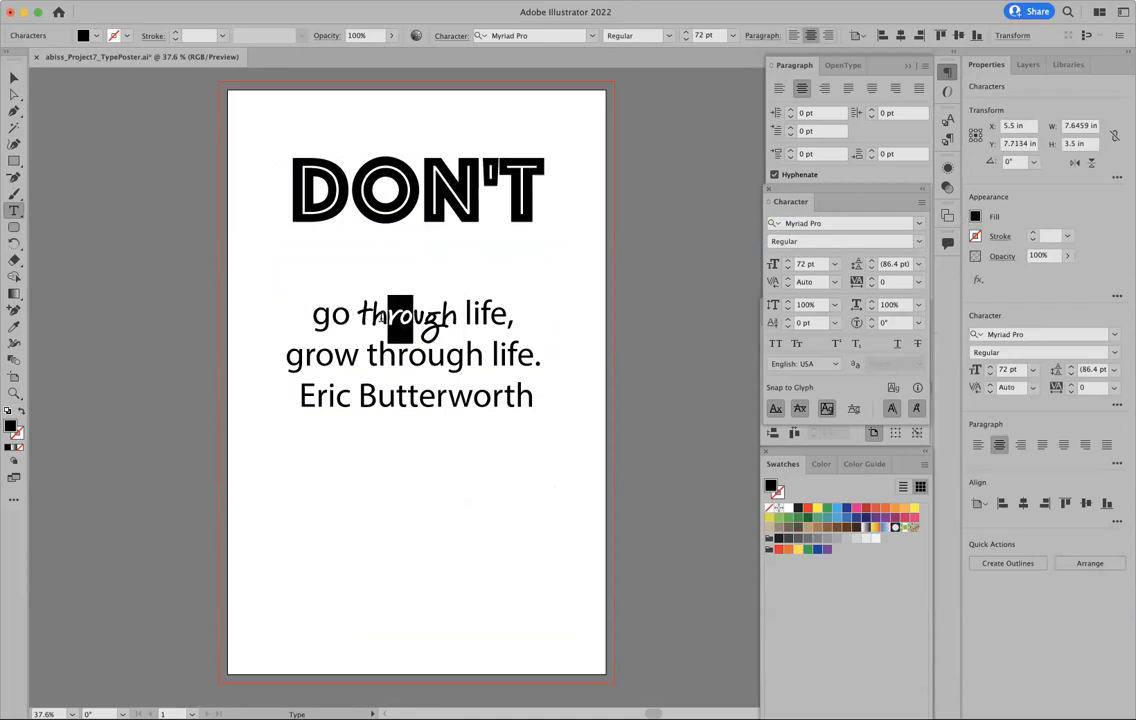
left_click_drag(316, 316, 458, 318)
left_click(920, 226)
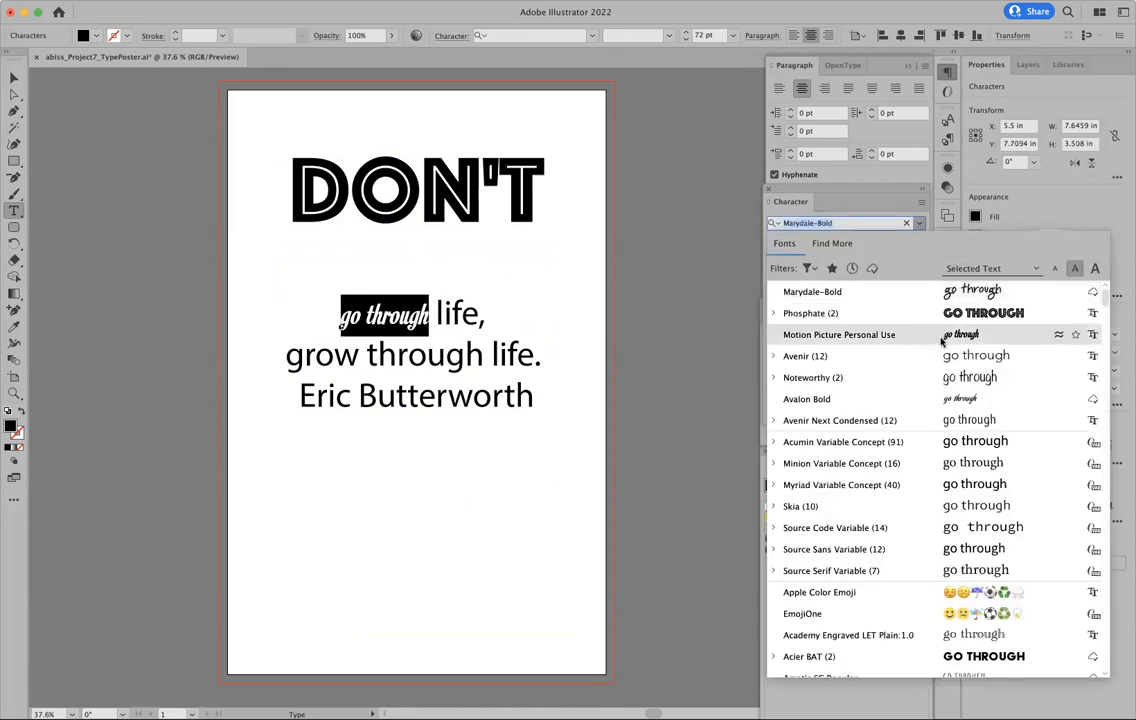
left_click(938, 294)
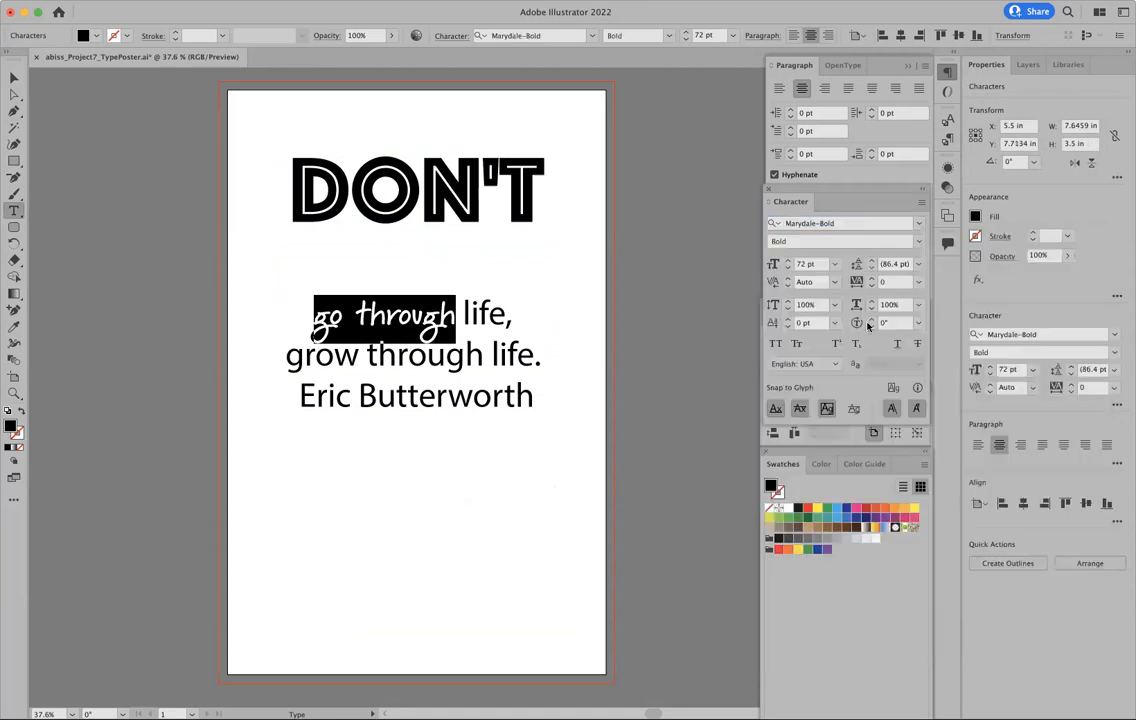
Set the word "life," on the first line in Mono45 Headline Regular
left_click_drag(462, 315, 512, 316)
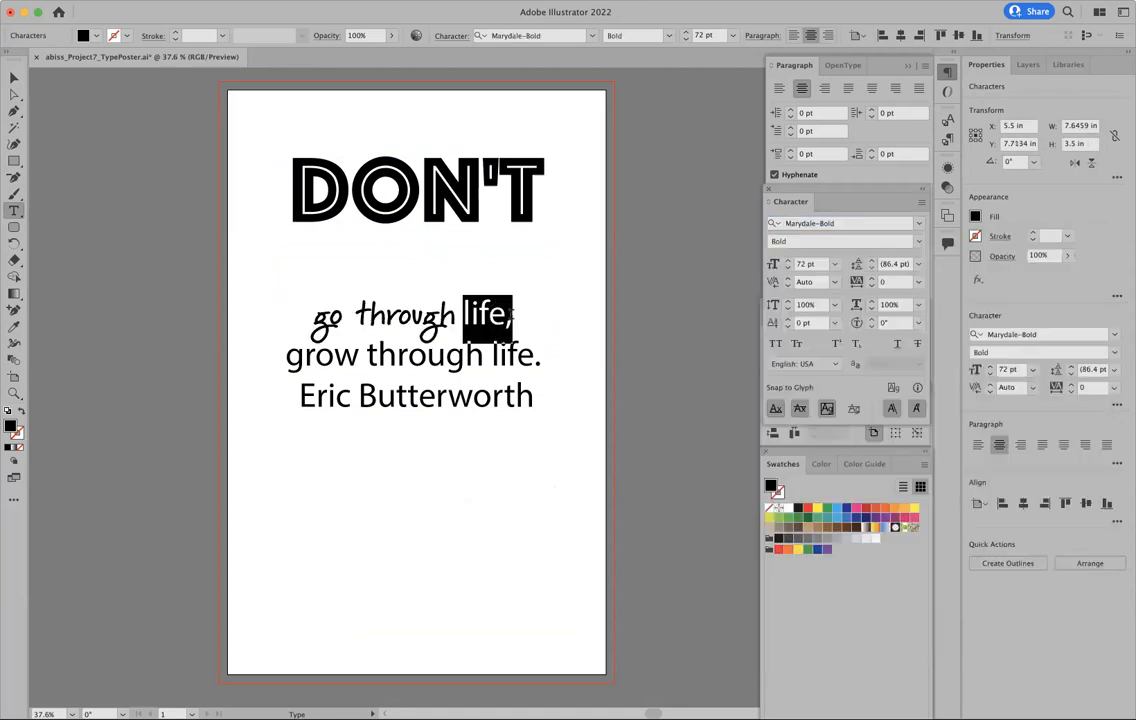
left_click(840, 223)
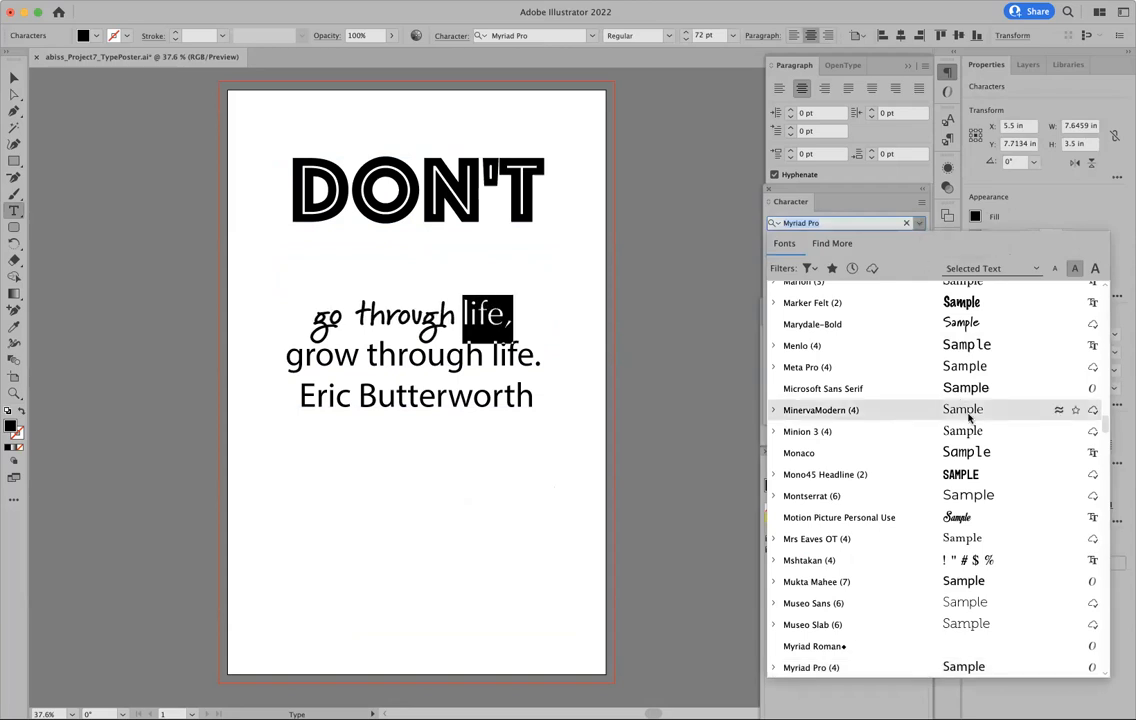
left_click(968, 474)
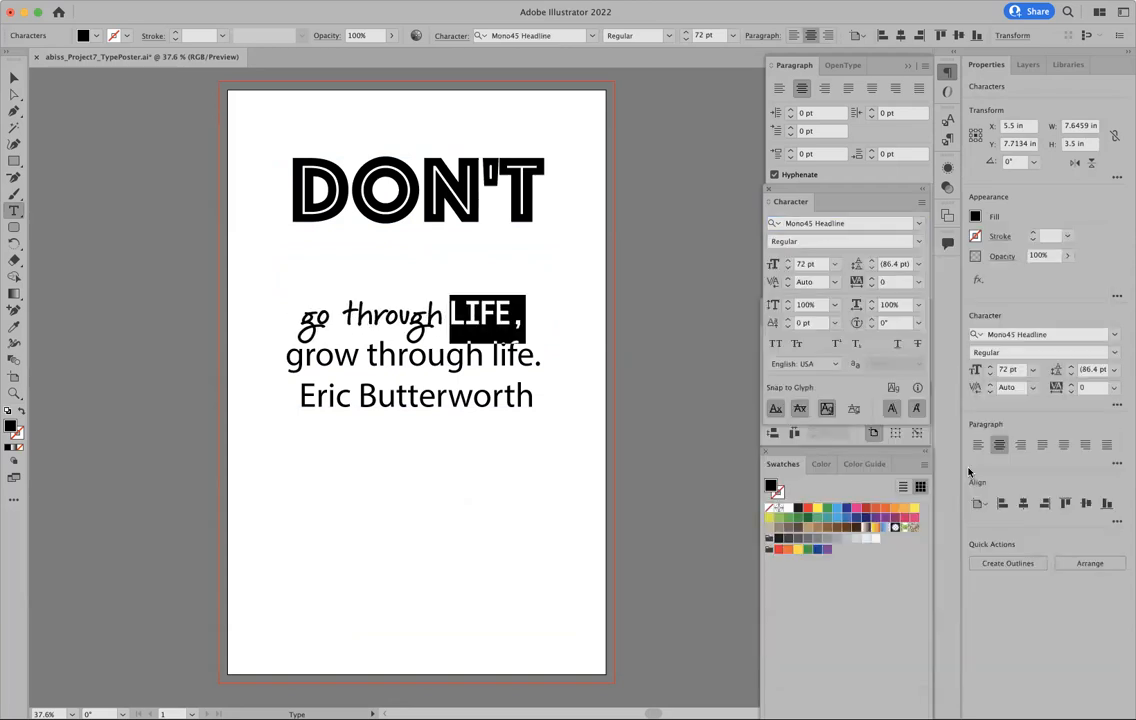
left_click(472, 313)
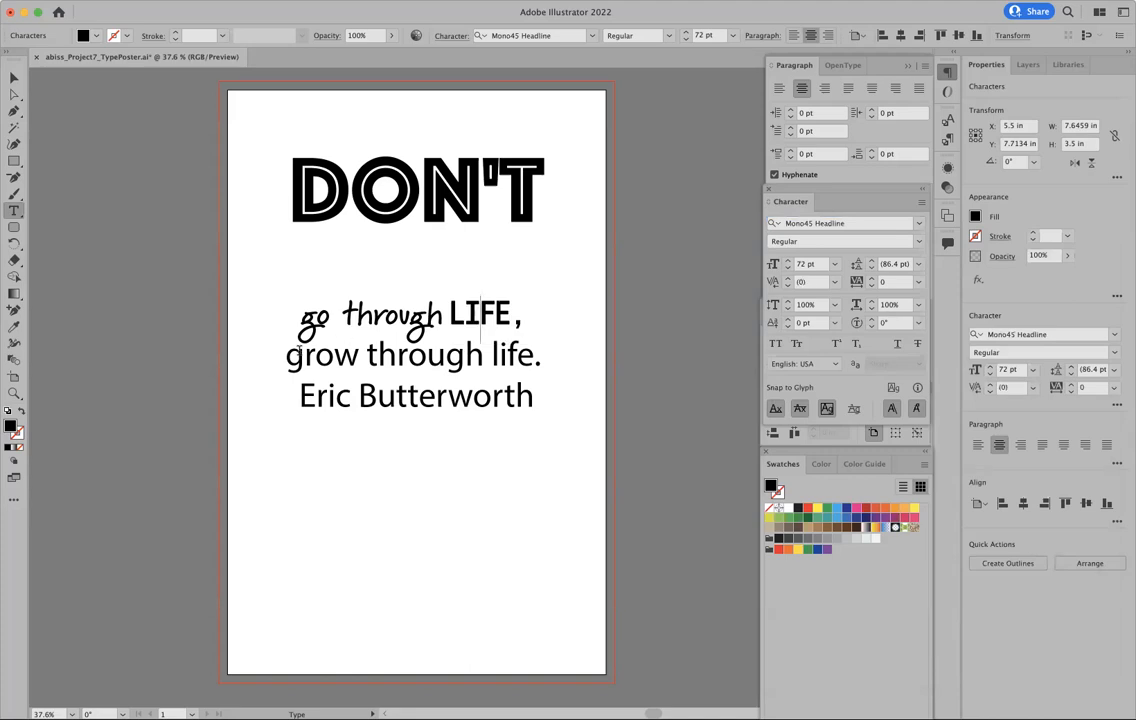
Copy the "grow through life." and "Eric Butterworth" lines and remove them from the text, leaving only "go through LIFE,"
left_click(568, 404, "shift")
key("ctrl+c")
key("BackSpace")
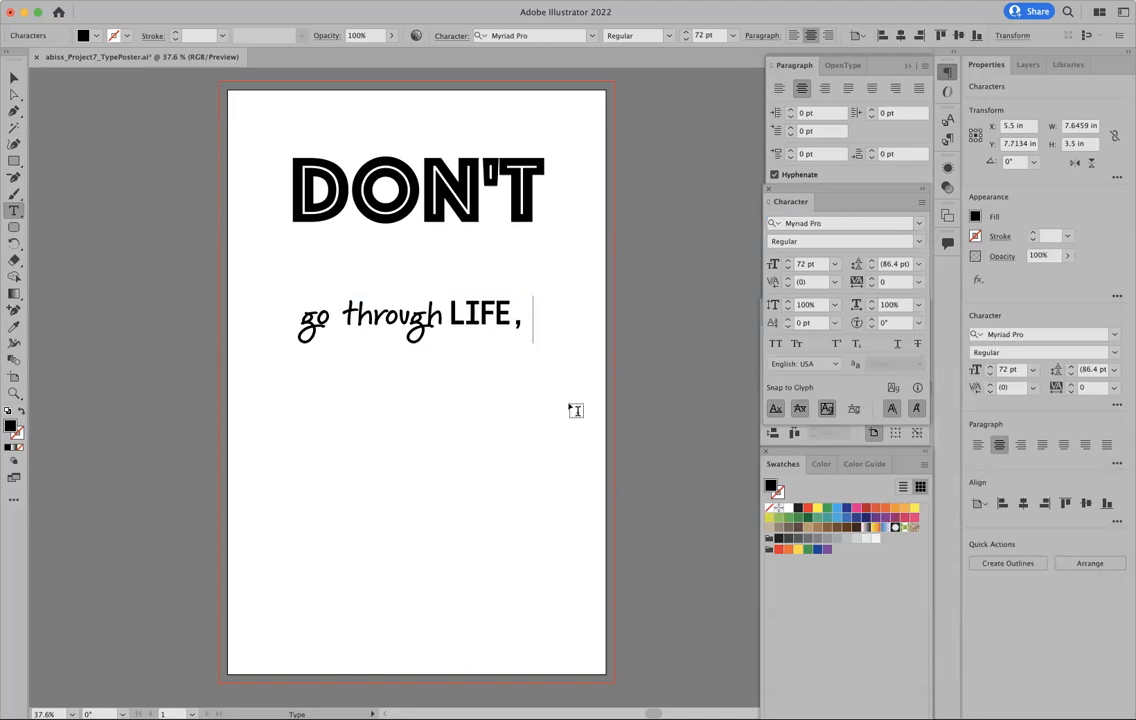
key("BackSpace")
key("BackSpace")
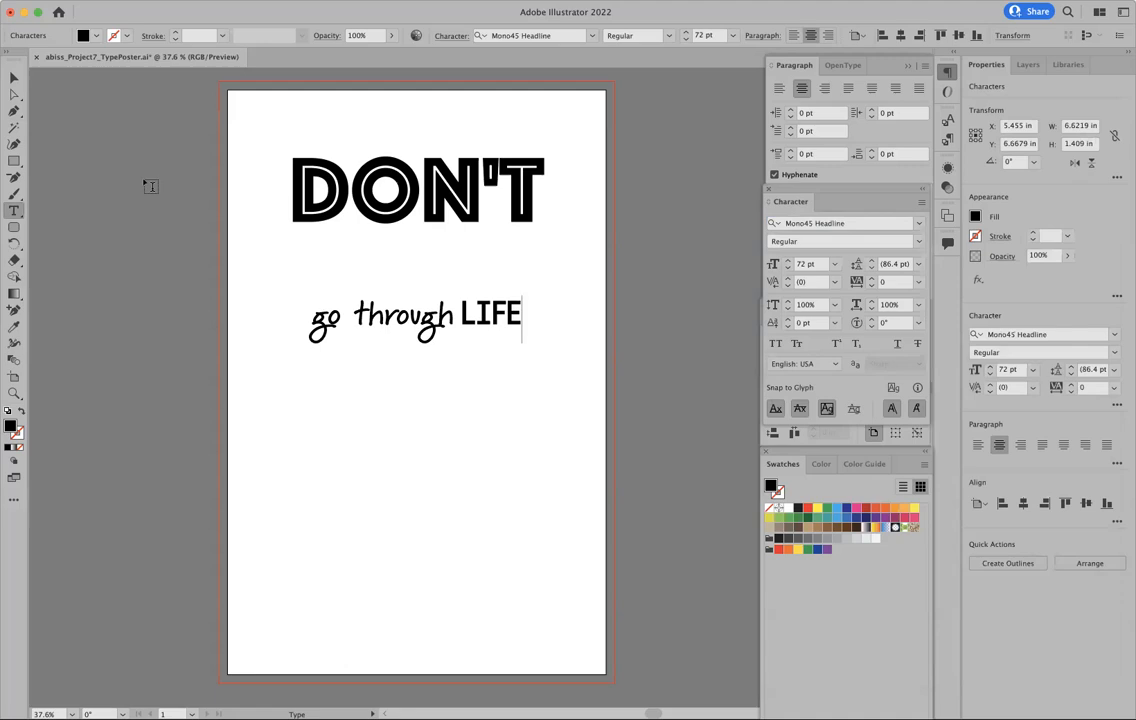
type(",")
Move the "go through LIFE," line up to sit directly beneath "DON'T"
left_click(15, 76)
left_click_drag(383, 313, 383, 258)
left_click(392, 424)
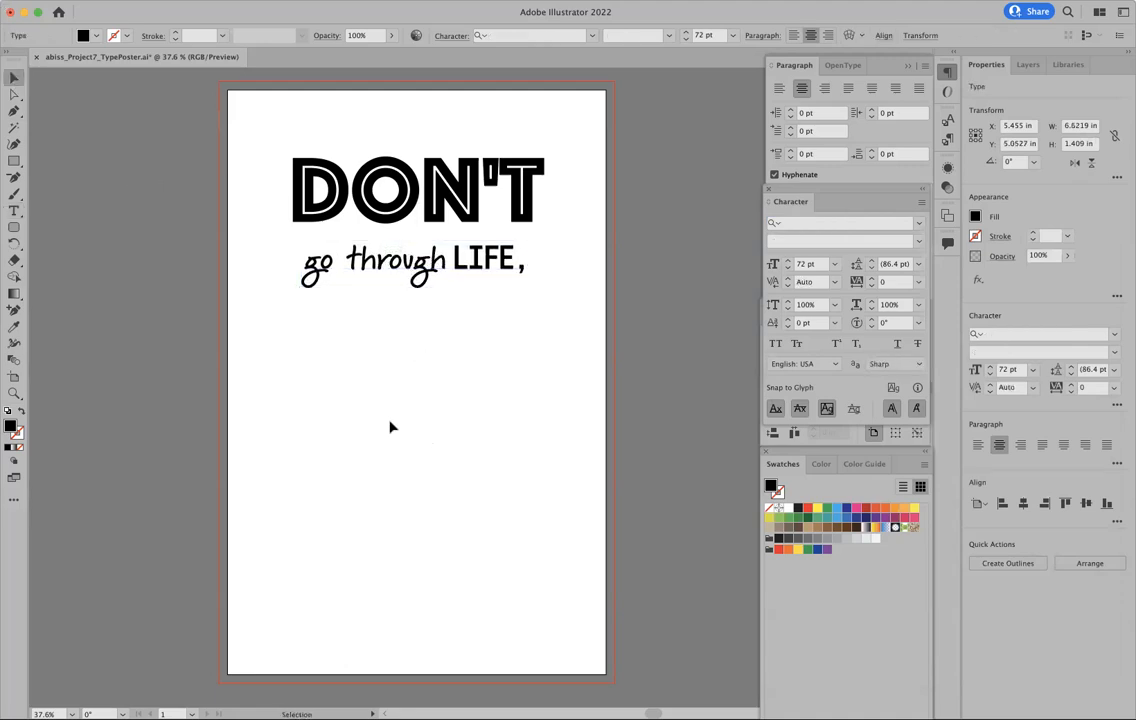
Paste the copied lines as separate point type below "go through LIFE," and move them to the artboard's horizontal middle
key("t")
left_click(318, 390)
key("ctrl+v")
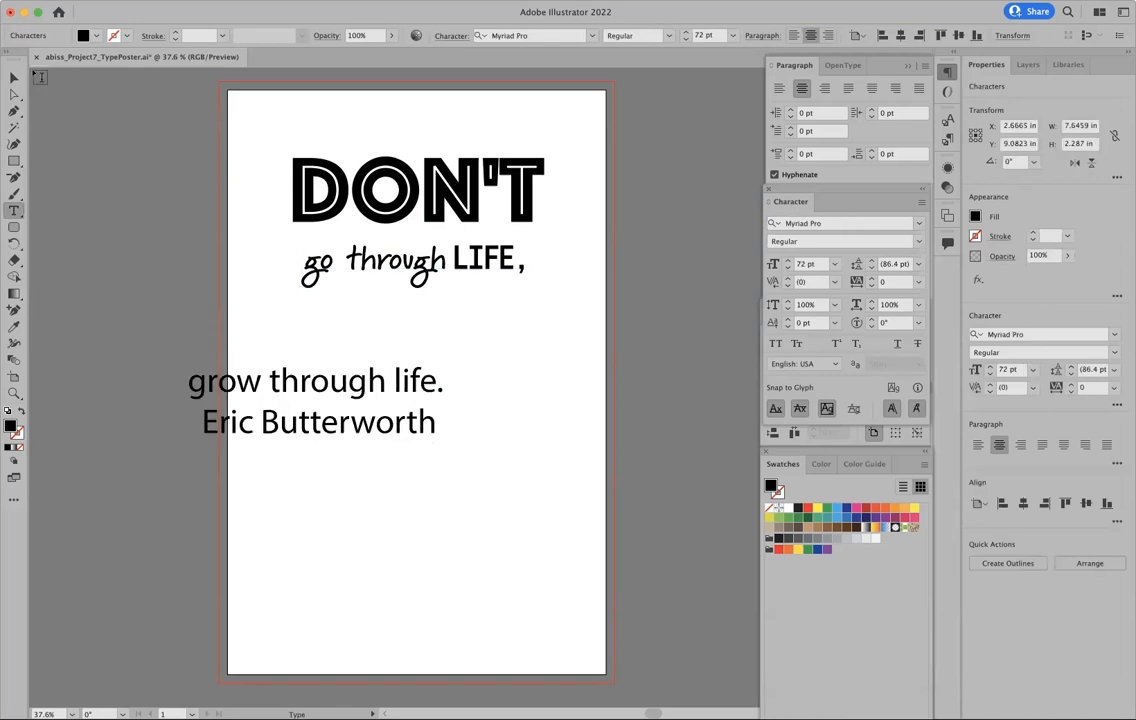
key("Escape")
left_click_drag(352, 428, 446, 422)
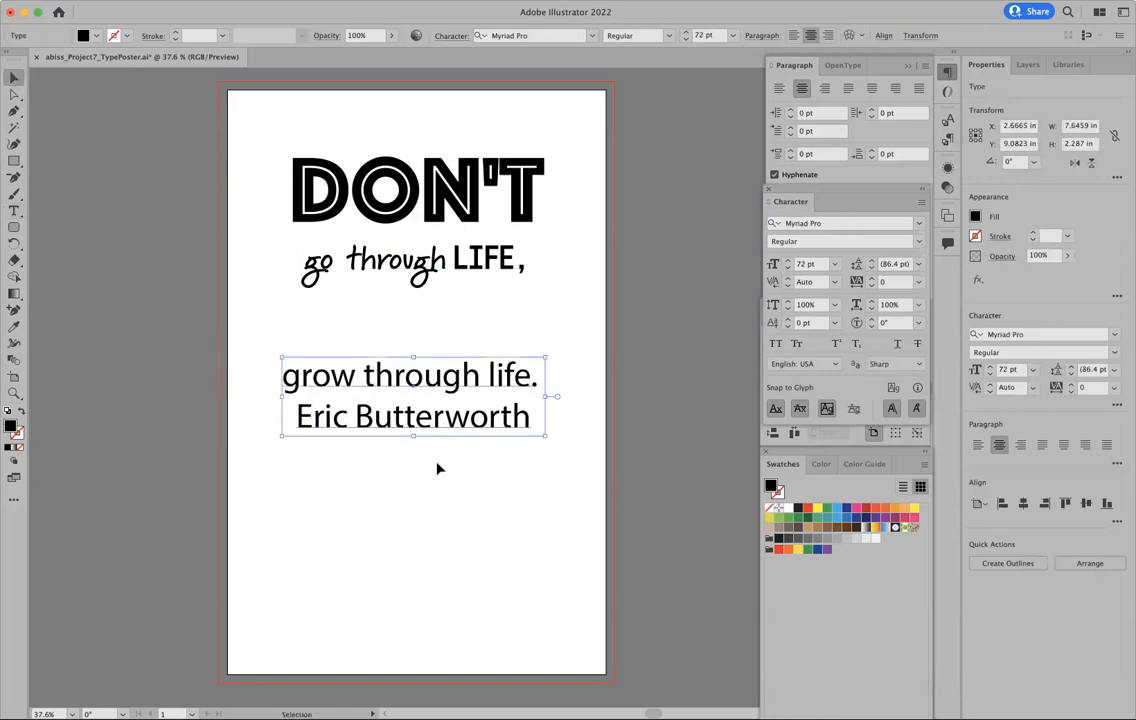
left_click(439, 467)
Copy the "Eric Butterworth" line and remove it from the "grow through life." text along with the trailing space
left_click(15, 212)
left_click_drag(298, 409, 560, 429)
key("ctrl+c")
key("BackSpace")
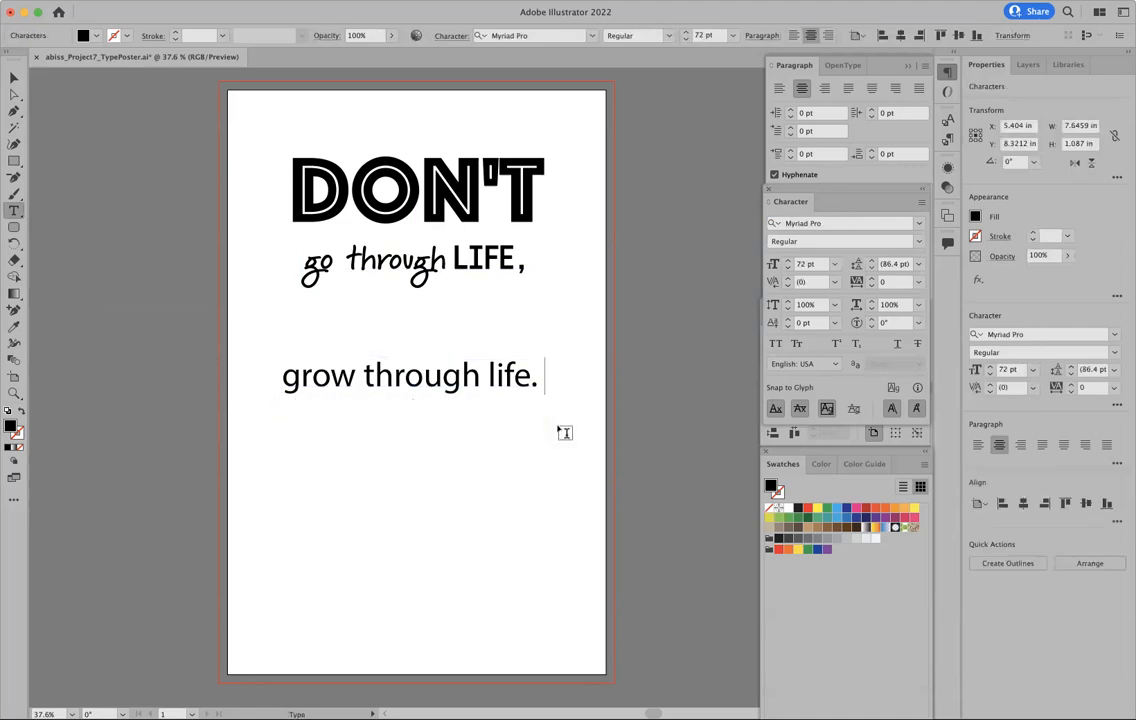
key("BackSpace")
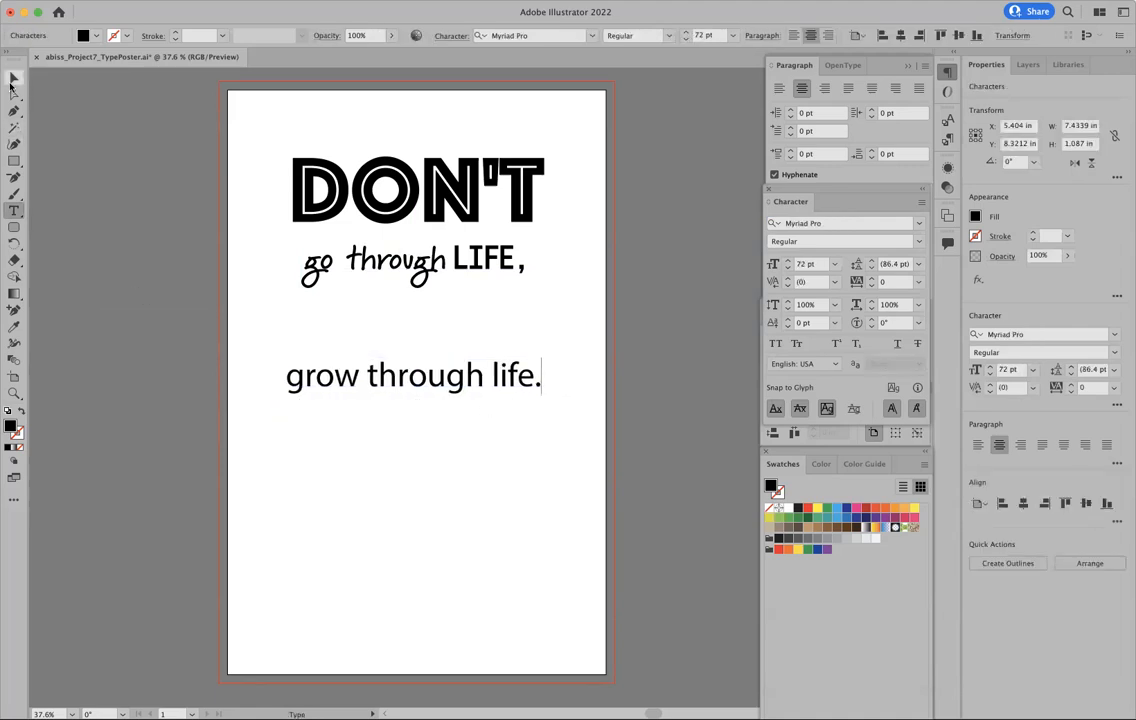
Paste "Eric Butterworth" as its own point type in the lower part of the artboard
left_click(14, 78)
left_click(58, 140)
key("t")
left_click(401, 550)
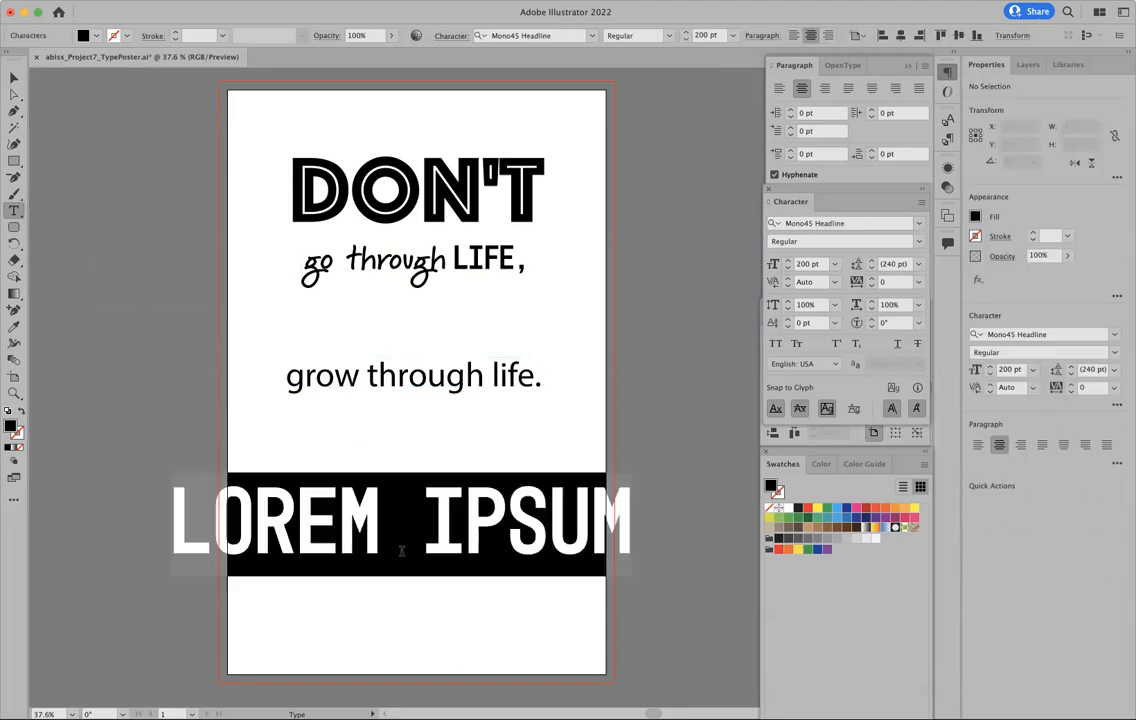
key("ctrl+v")
left_click(14, 78)
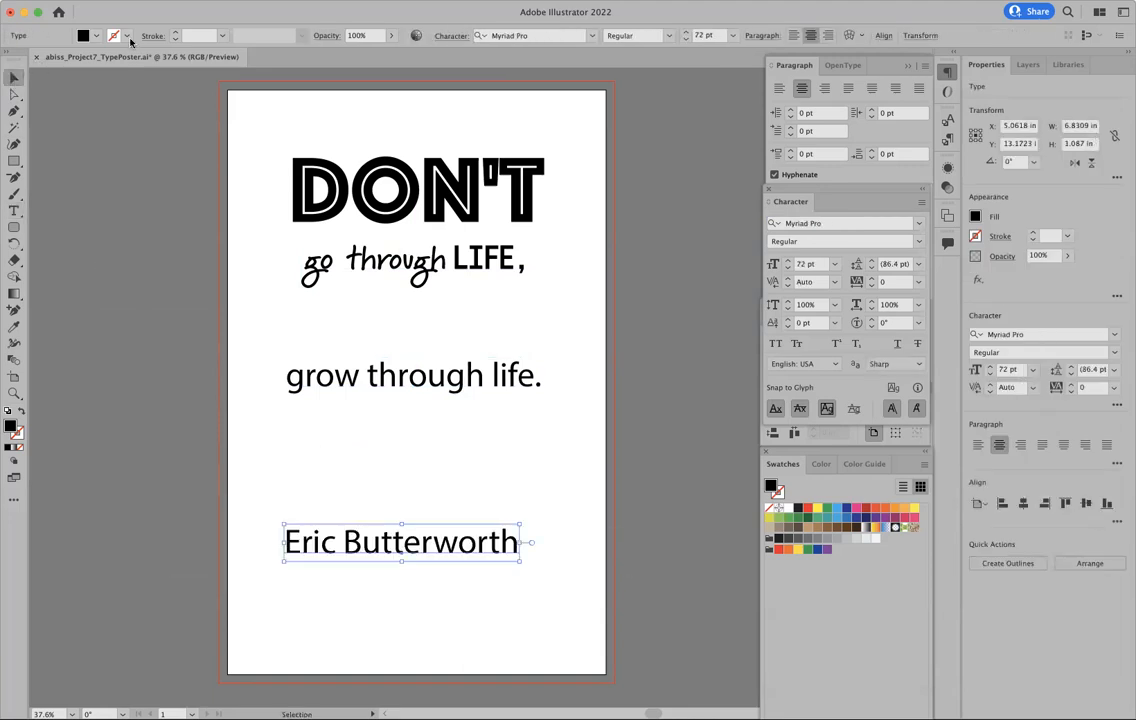
Set the "Eric Butterworth" text to 24 pt and park it outside the artboard, beside its right edge
left_click(833, 265)
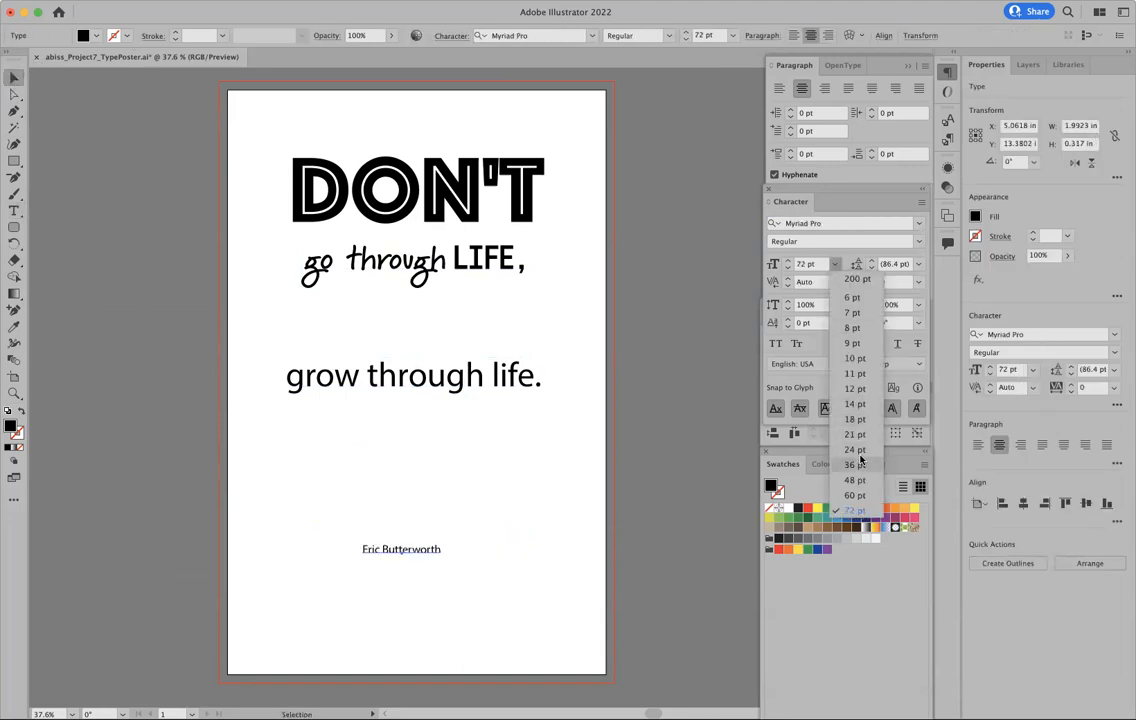
left_click(855, 450)
left_click_drag(435, 538, 740, 423)
left_click(455, 446)
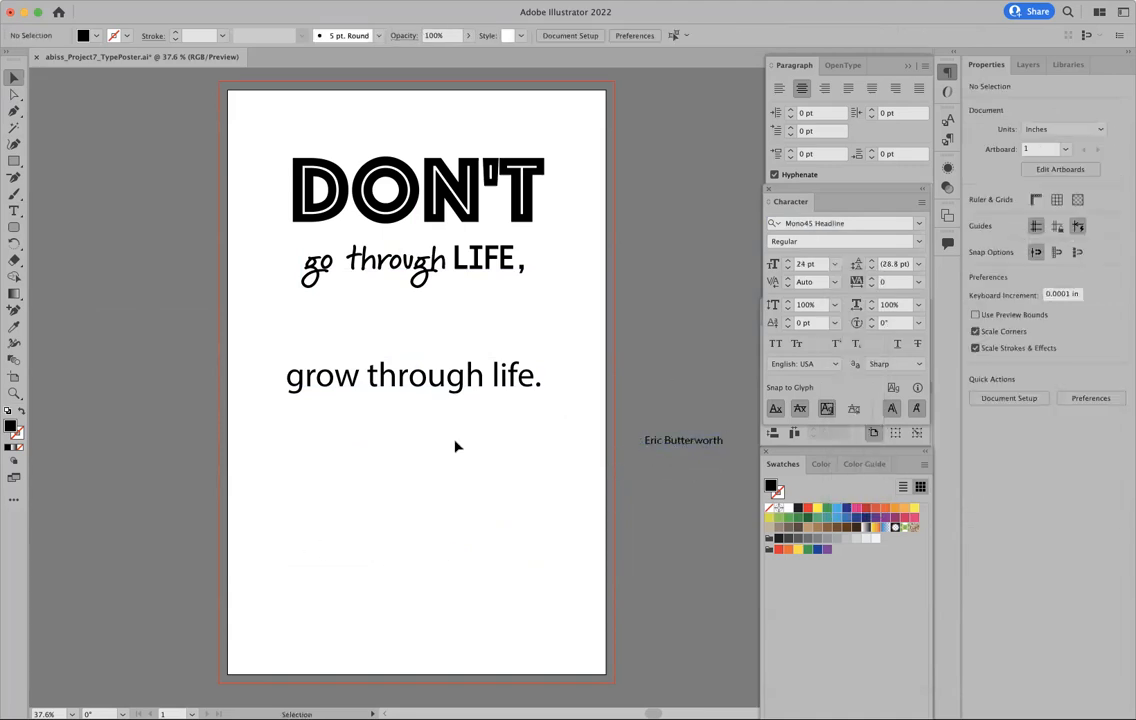
Copy the word "grow" and remove it from the "grow through life." text along with the space after it
left_click(422, 379)
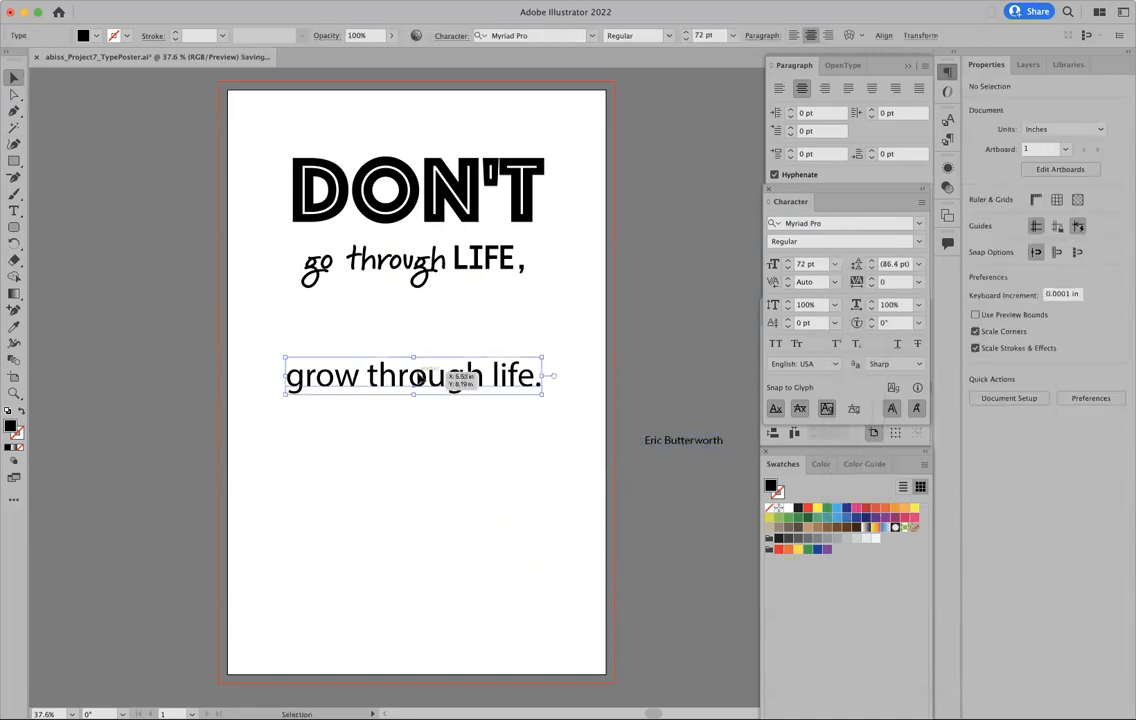
left_click(14, 210)
left_click_drag(352, 374, 254, 375)
key("super+c")
key("BackSpace")
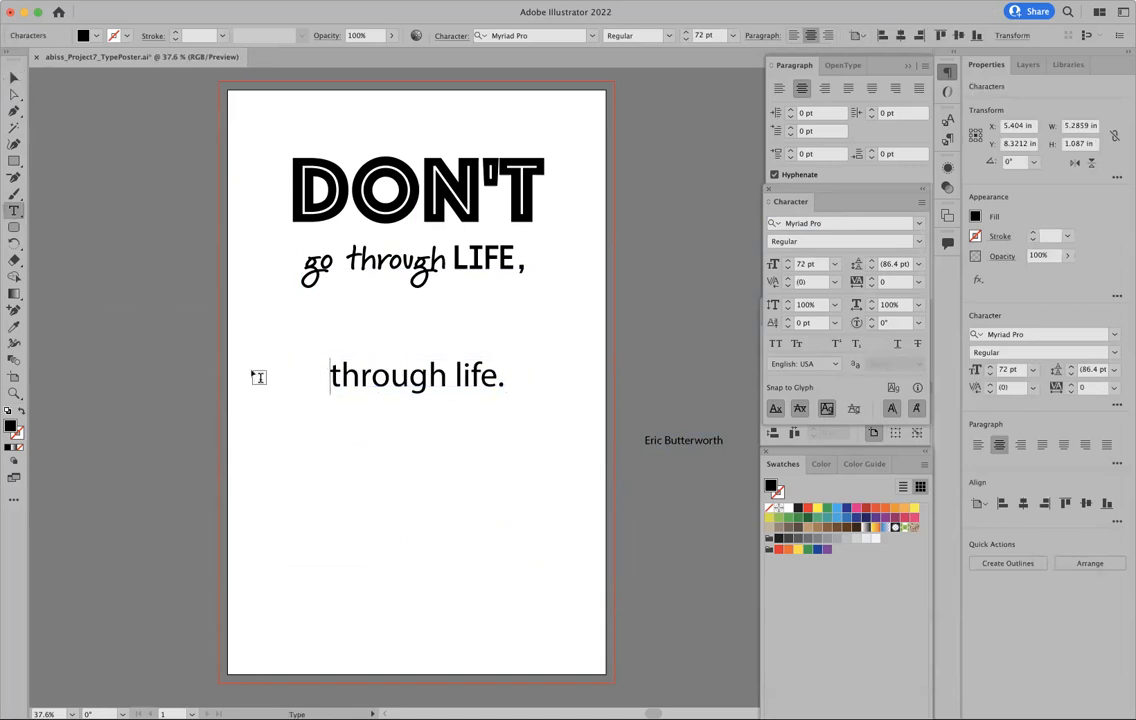
key("Delete")
left_click(14, 78)
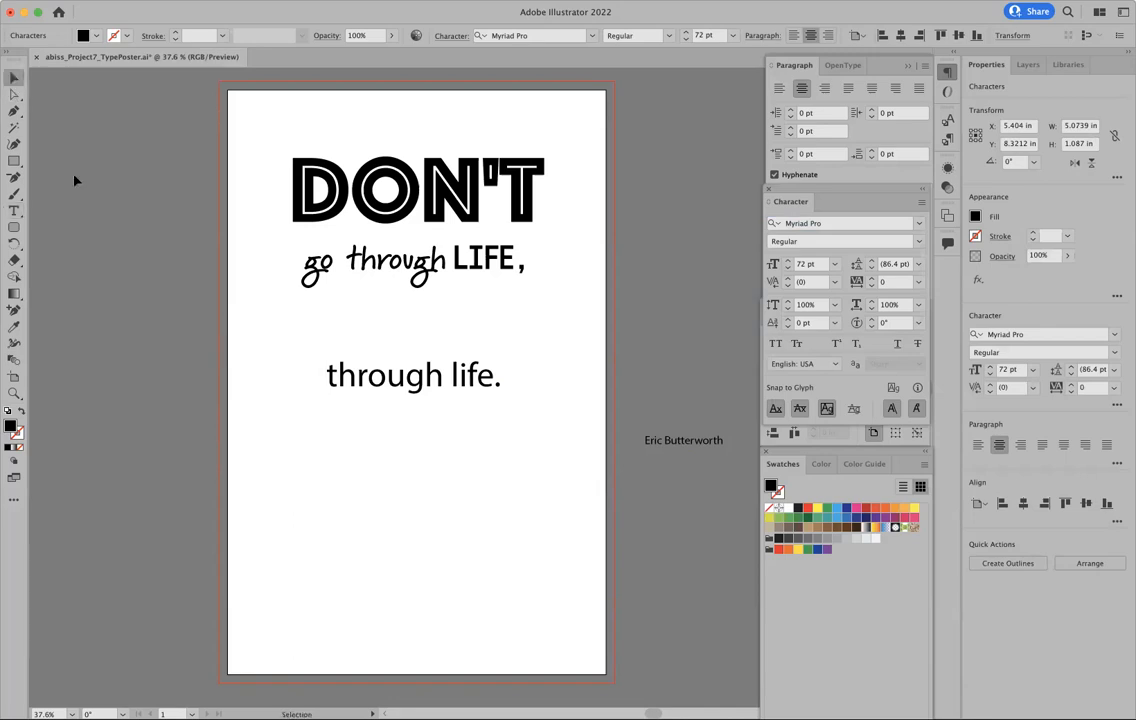
left_click(75, 180)
Paste "grow" as its own point type below "go through LIFE," and set it to 300 pt
left_click(14, 211)
left_click(373, 308)
key("super+v")
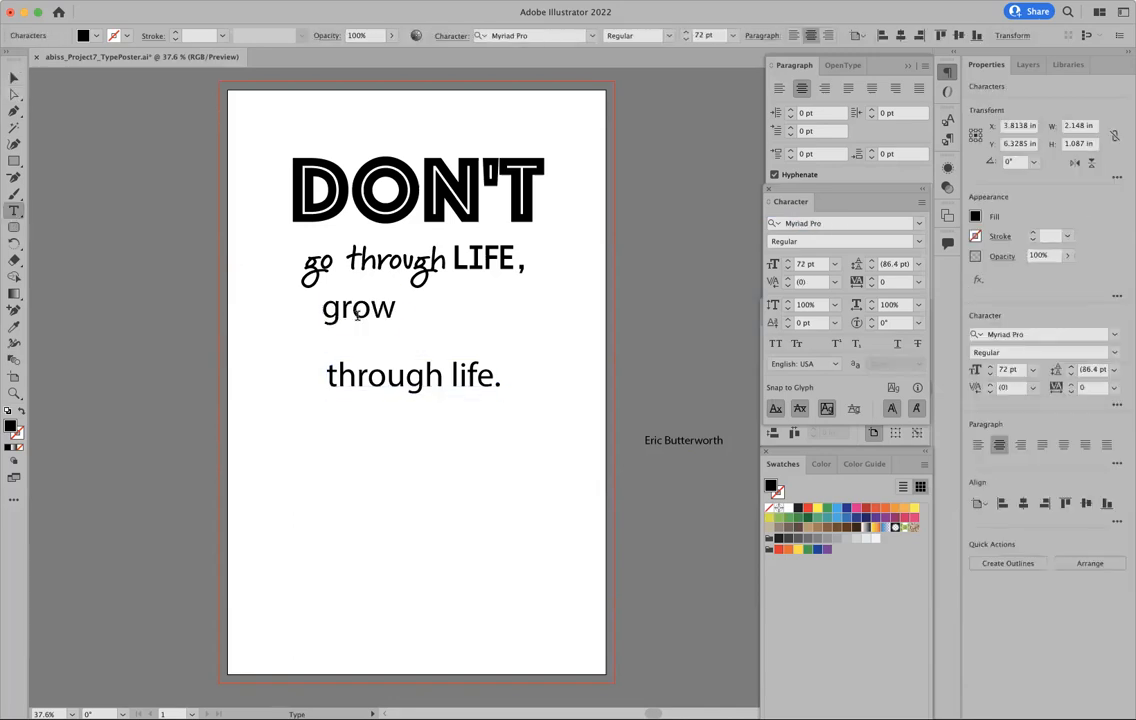
key("super+a")
left_click(821, 266)
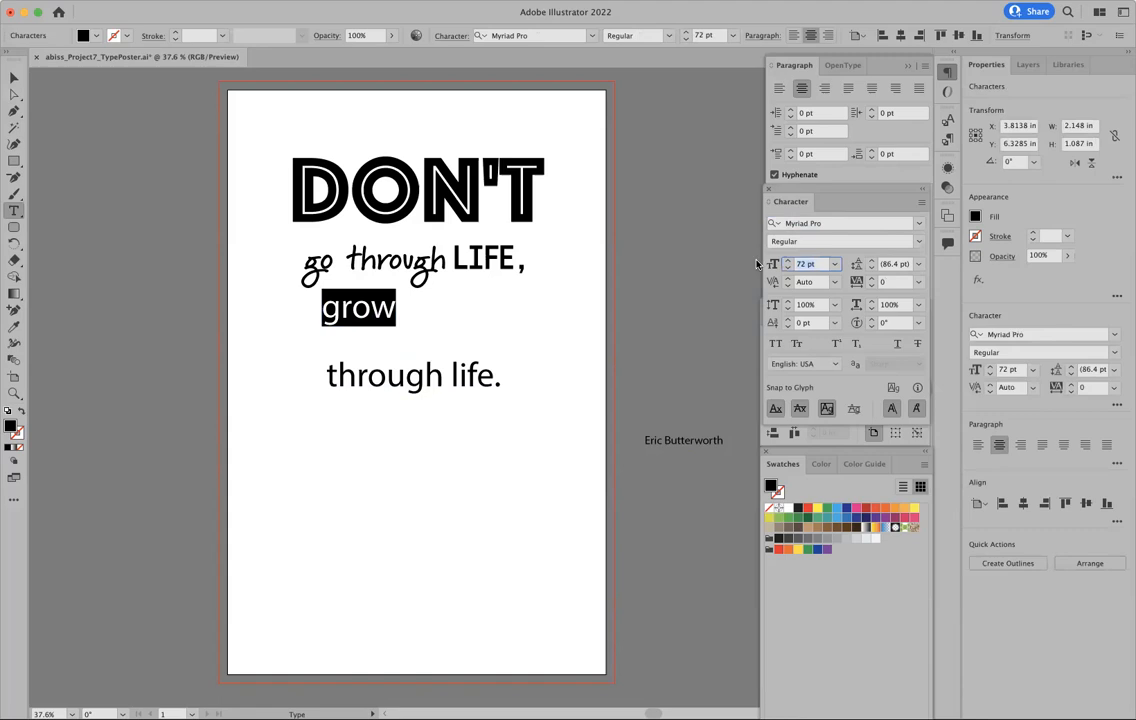
key("Return")
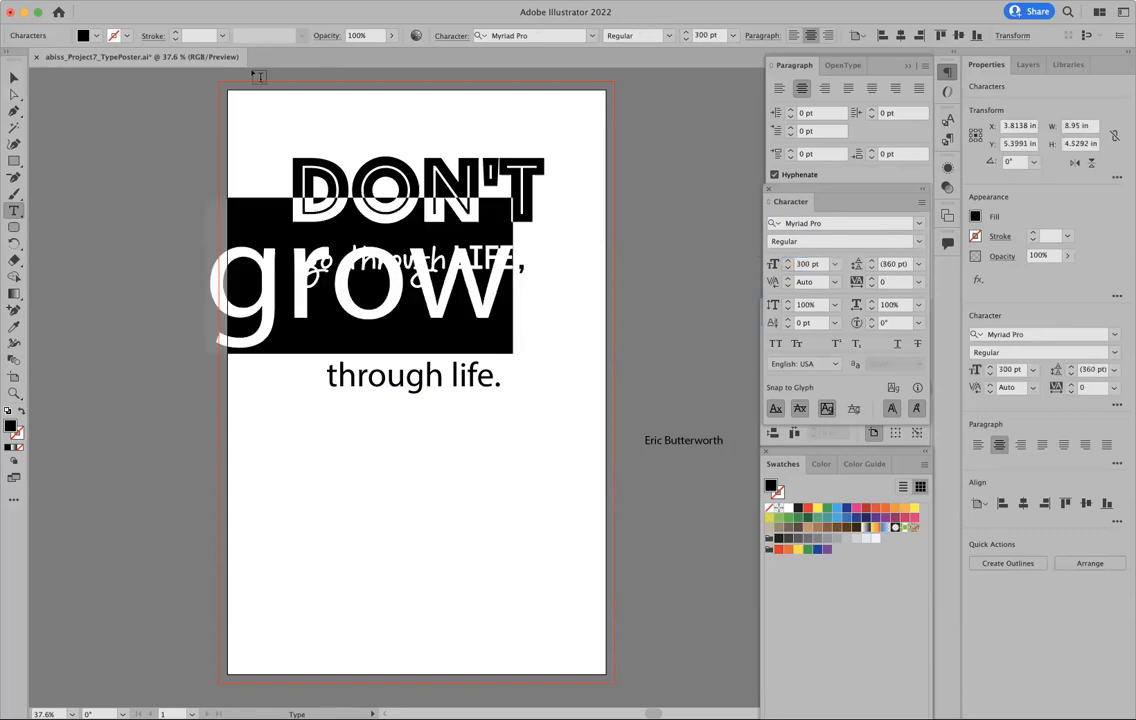
Move "through life." to the lower part of the artboard and lower the enlarged "grow" beneath "go through LIFE,"
left_click(14, 78)
left_click(92, 138)
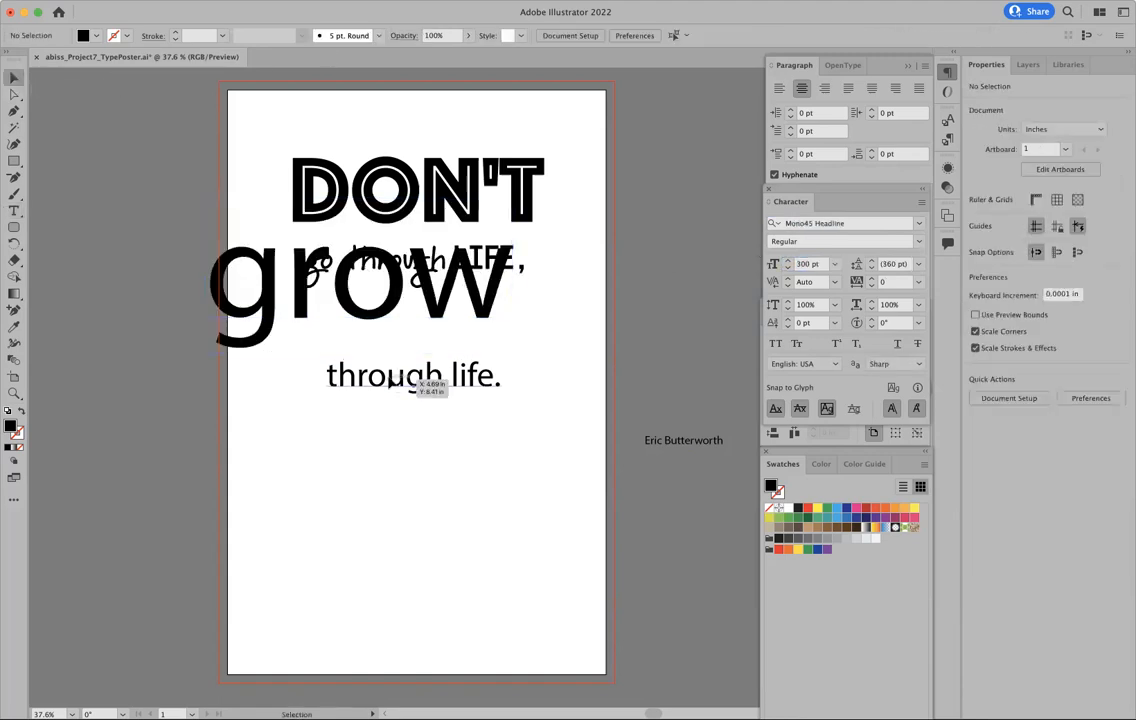
left_click_drag(412, 385, 415, 595)
left_click_drag(383, 320, 426, 374)
Set the "grow" text to Mono45 Headline Regular and move it slightly down, clear of the line above
left_click(919, 225)
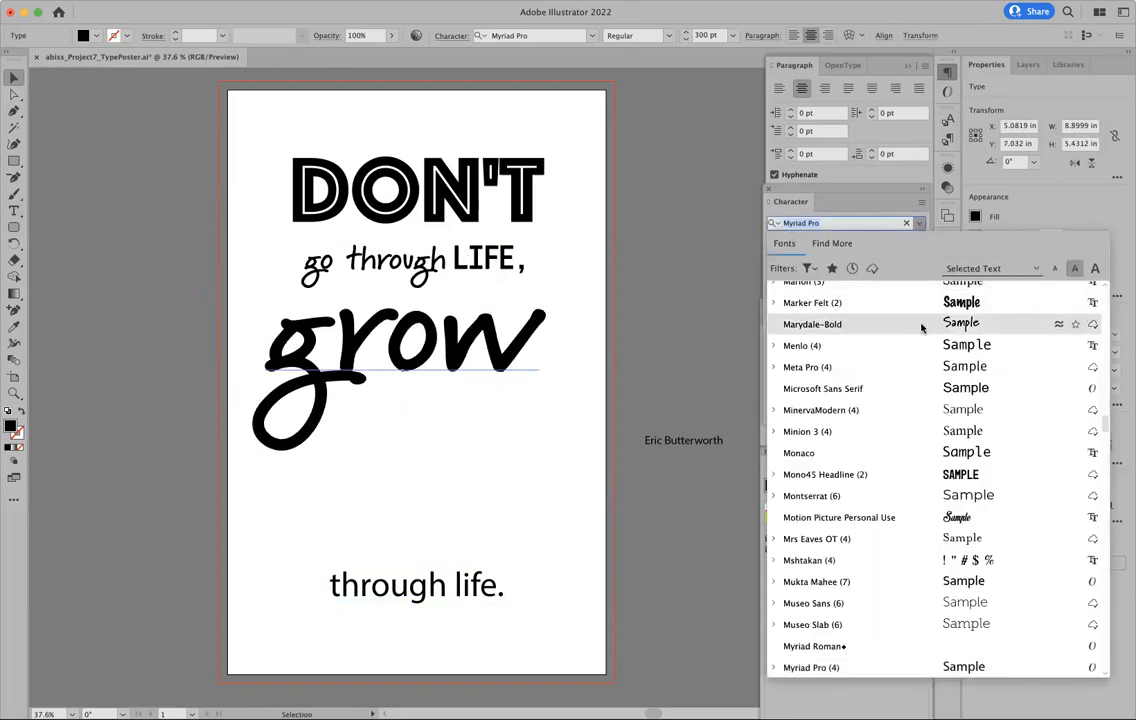
left_click(951, 481)
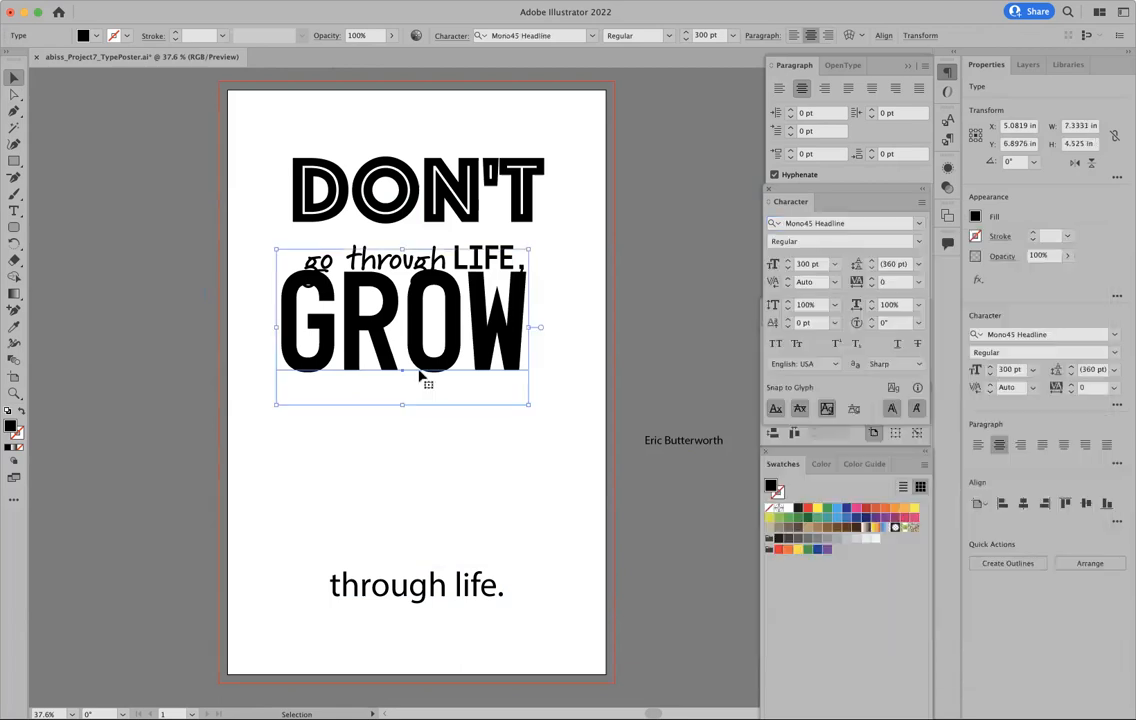
mouse_move(373, 340)
left_mouse_down()
mouse_move(378, 362)
mouse_move(378, 349)
left_mouse_up()
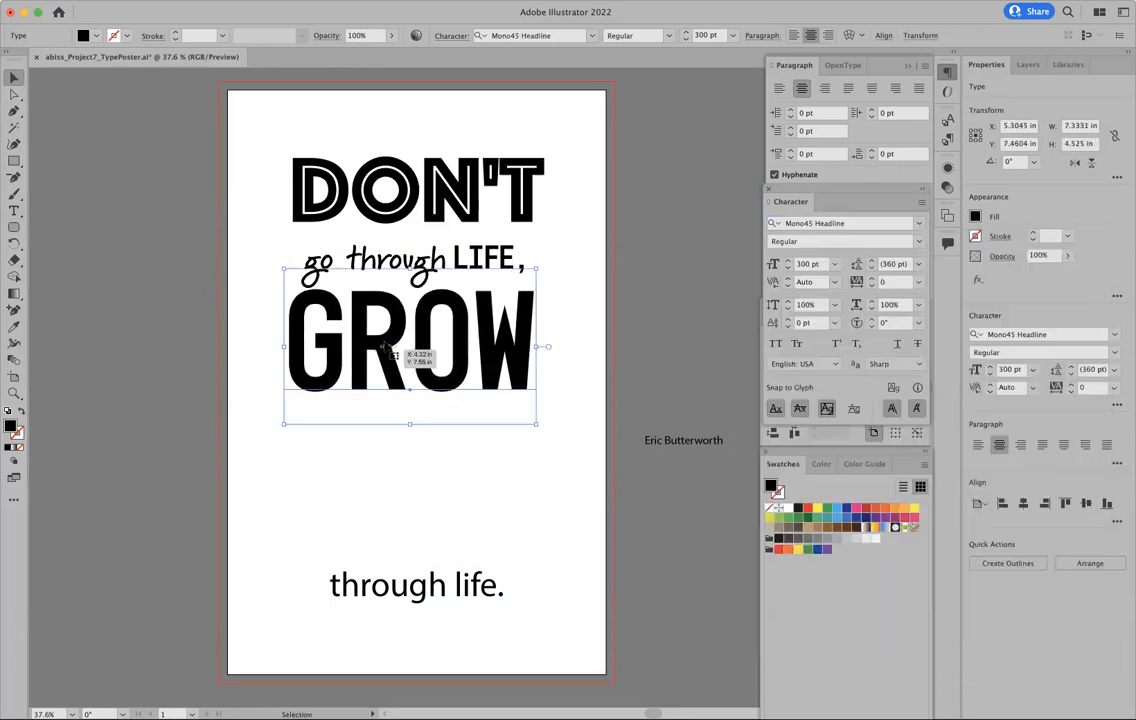
Bring "through life." up to just below "GROW" and nudge "go through LIFE," slightly up
left_click(459, 512)
left_click_drag(436, 590, 437, 451)
left_click_drag(420, 263, 305, 258)
Change the font of the word "through" in the "through life." text to Marydale-Bold
key("t")
left_click_drag(446, 452, 282, 446)
left_click(844, 224)
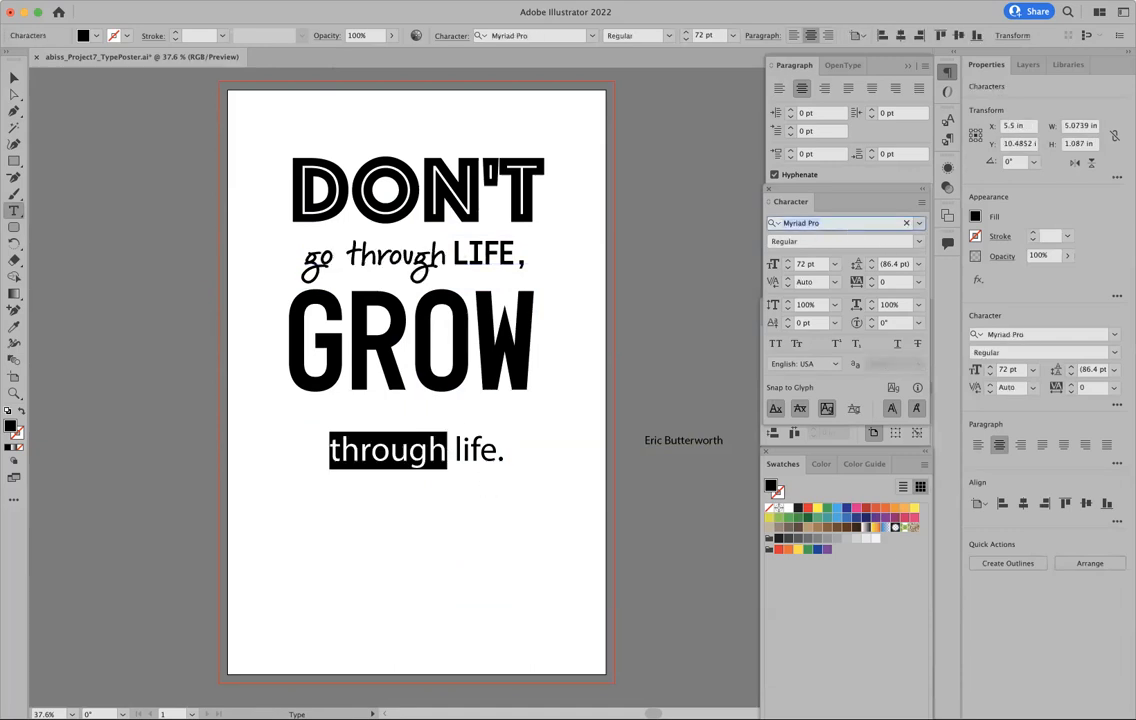
type("Mary")
left_click(829, 293)
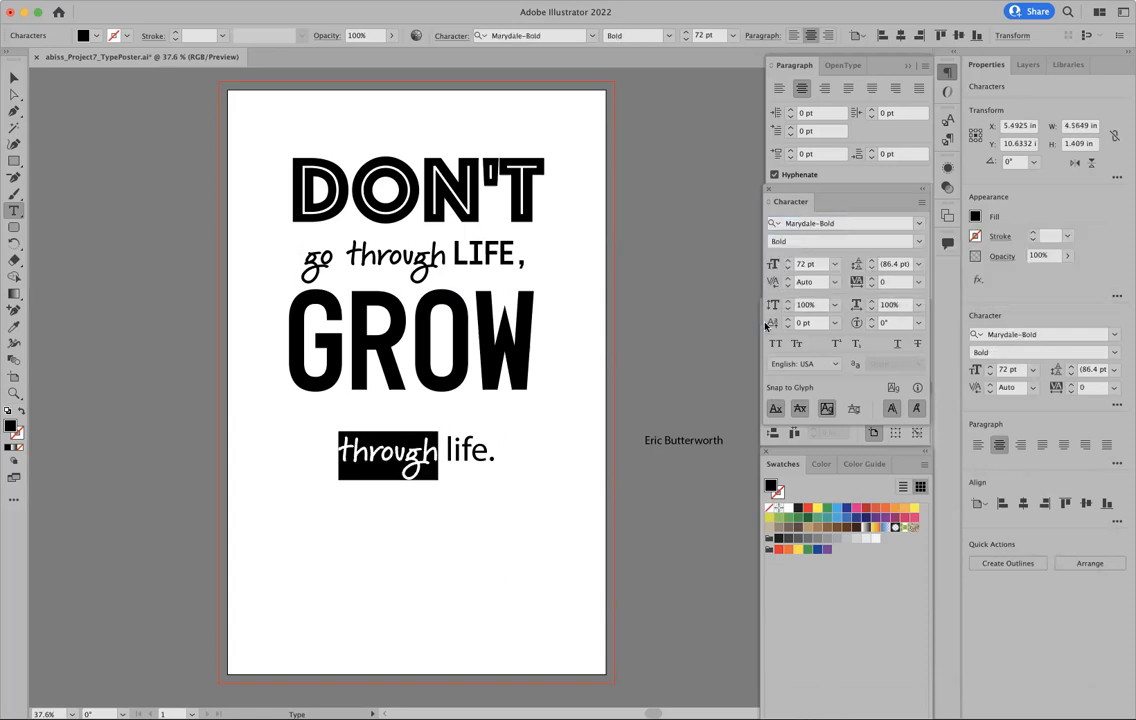
Change the font of "life." below "GROW" to Mono45 Headline Regular, matching "LIFE" in the line above
left_click_drag(441, 448, 493, 448)
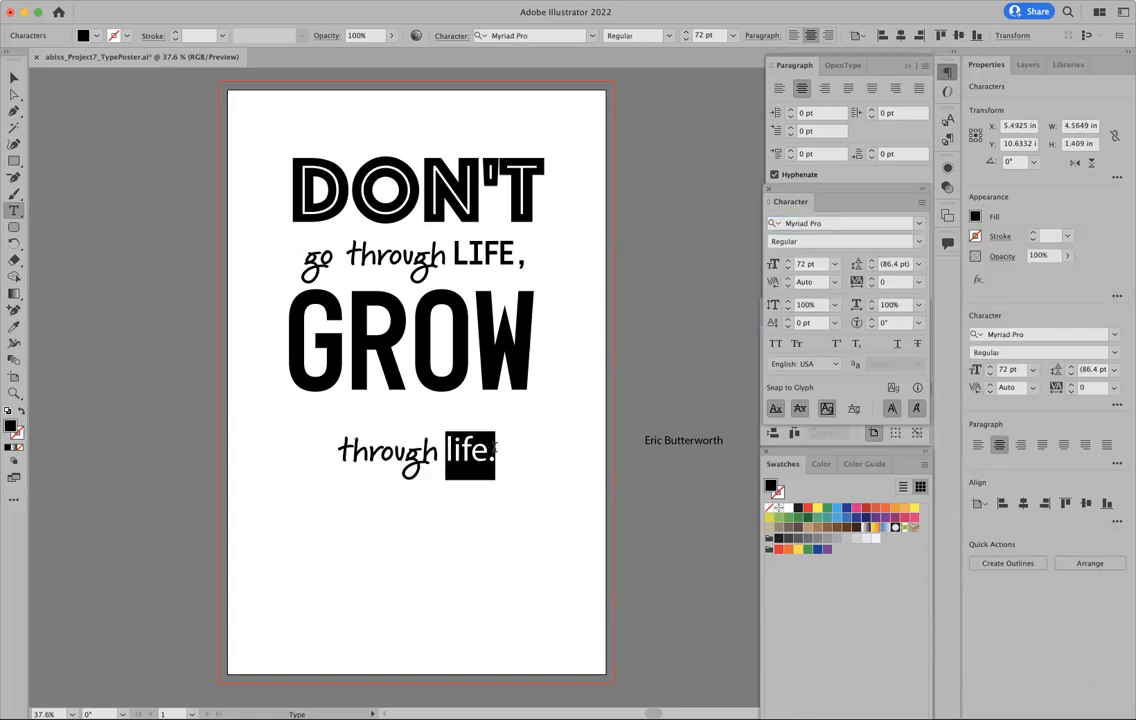
left_click_drag(458, 248, 515, 252)
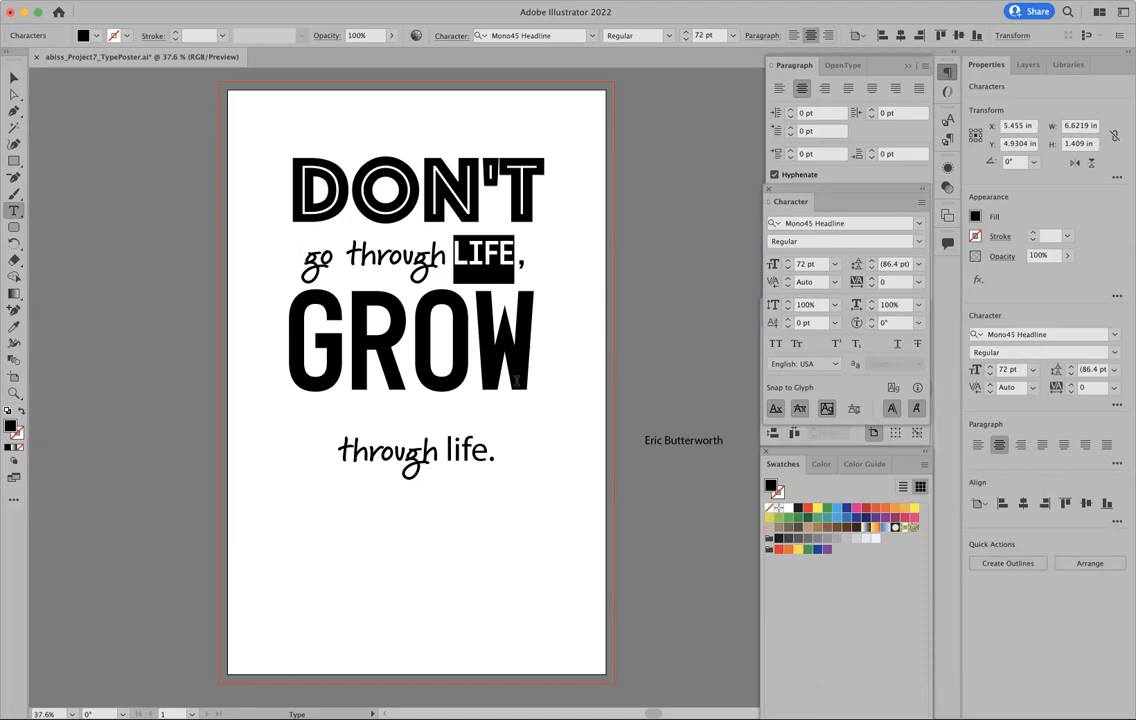
left_click_drag(446, 452, 507, 451)
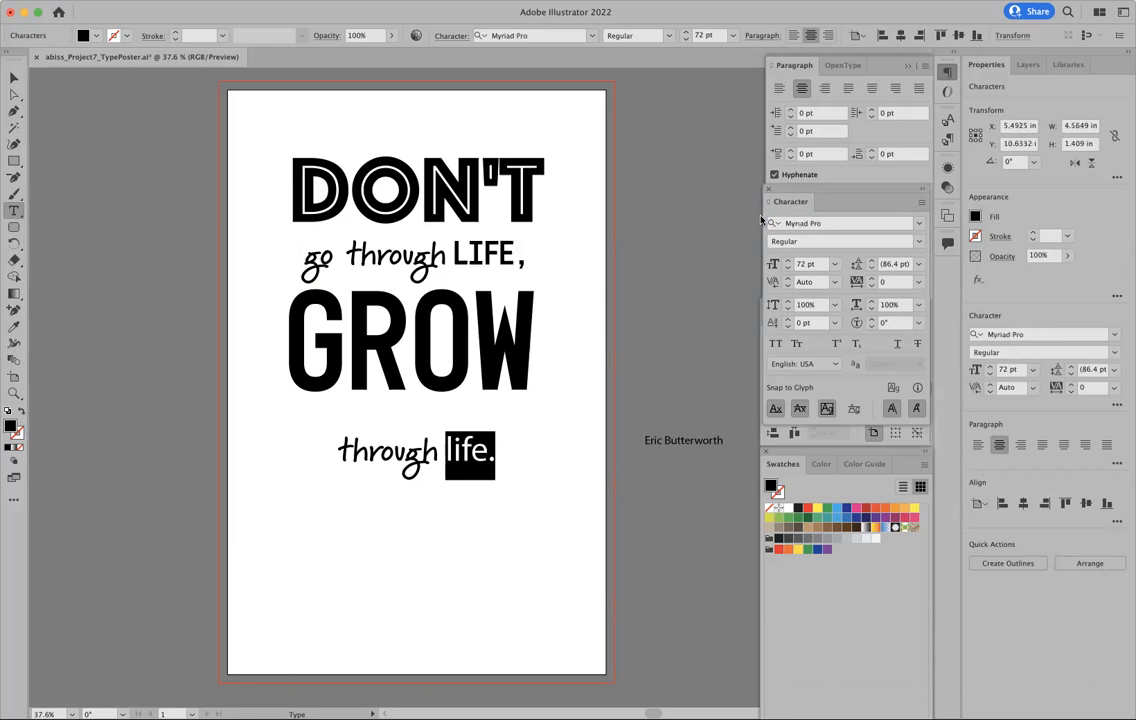
left_click(921, 225)
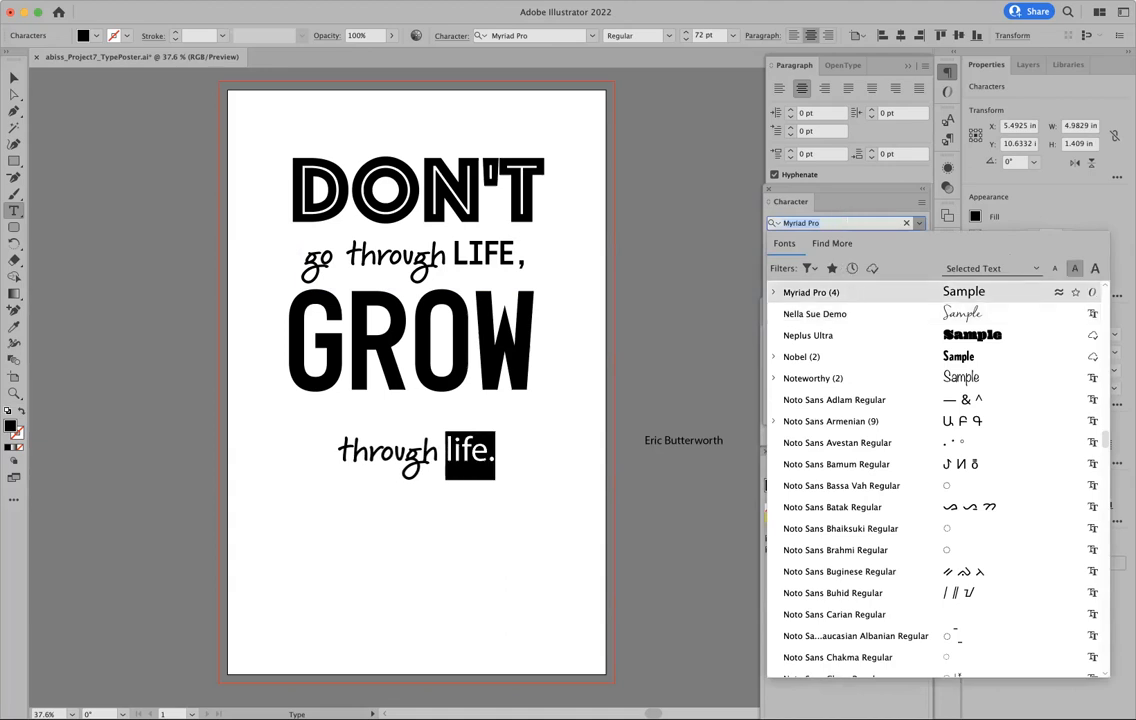
type("Mon")
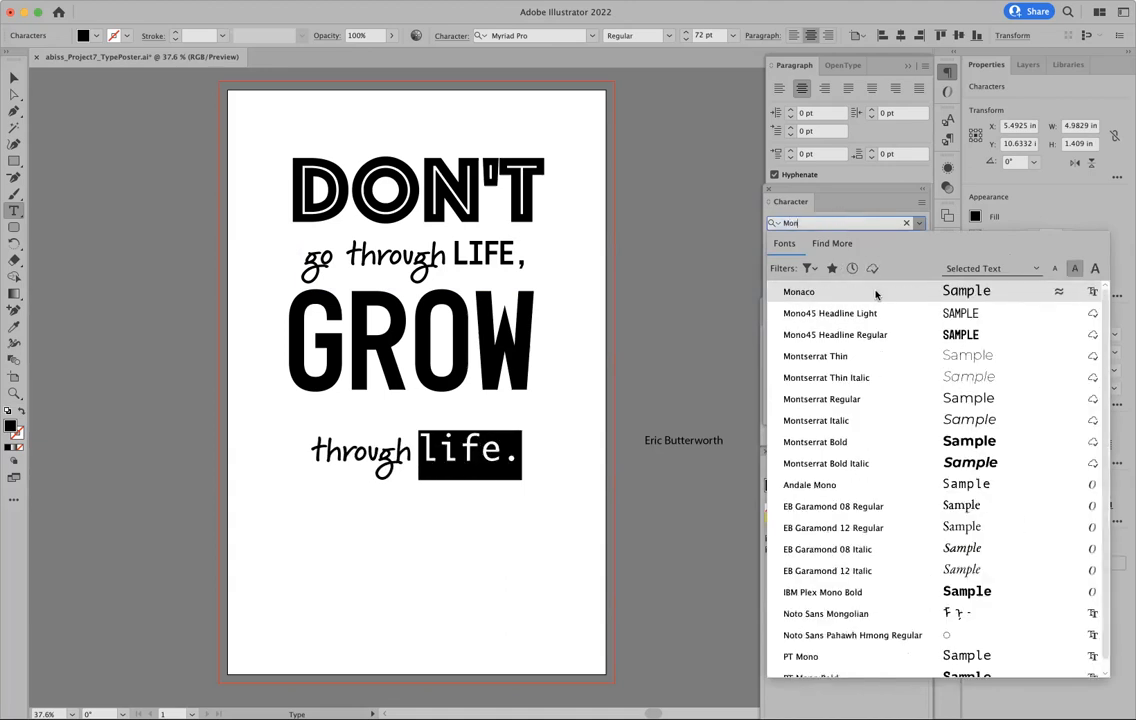
left_click(880, 334)
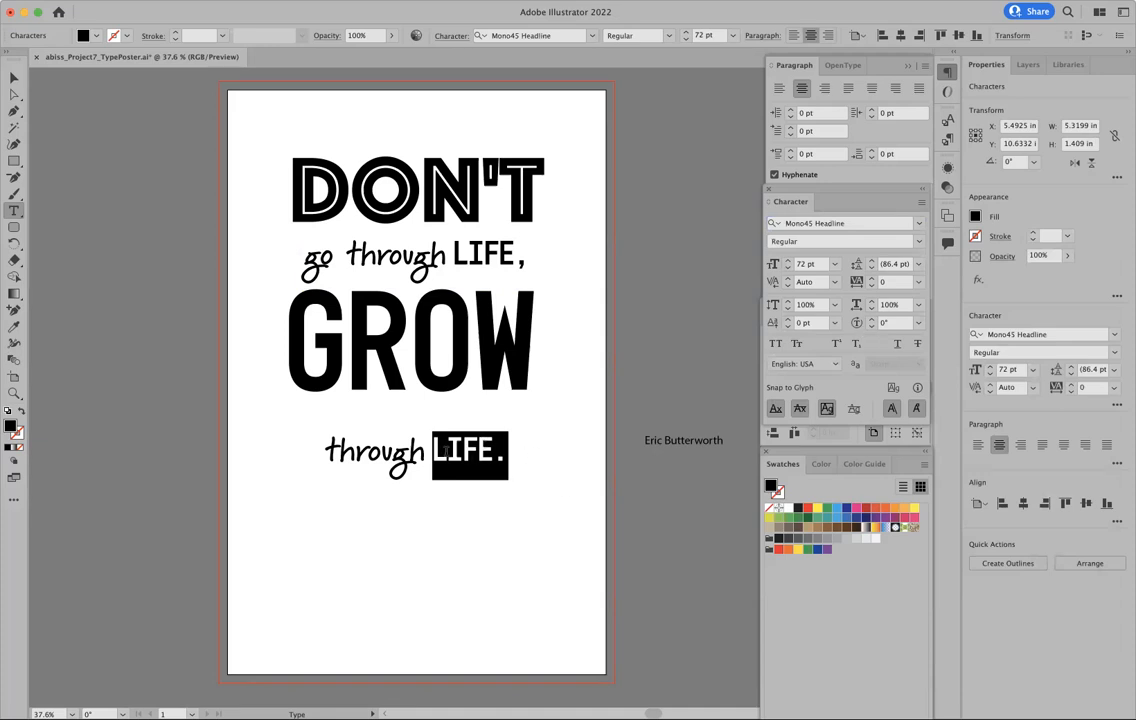
left_click(446, 452)
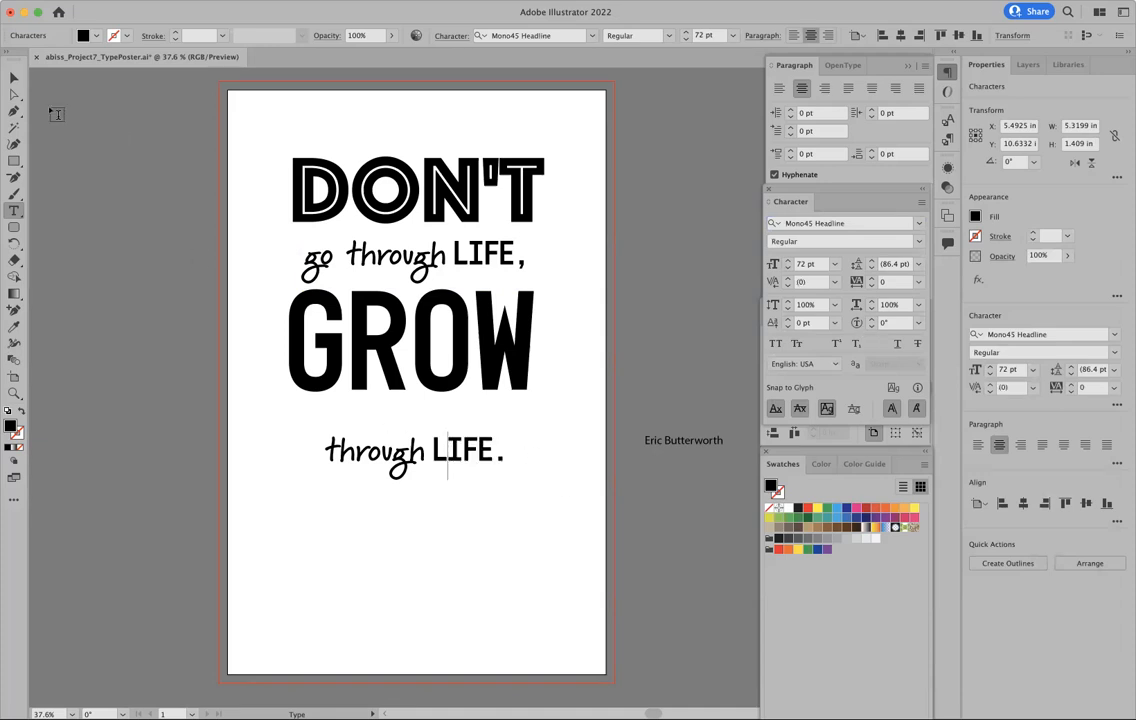
Move the "Eric Butterworth" text down, outside the artboard near its lower right corner
left_click(14, 78)
left_click(348, 260)
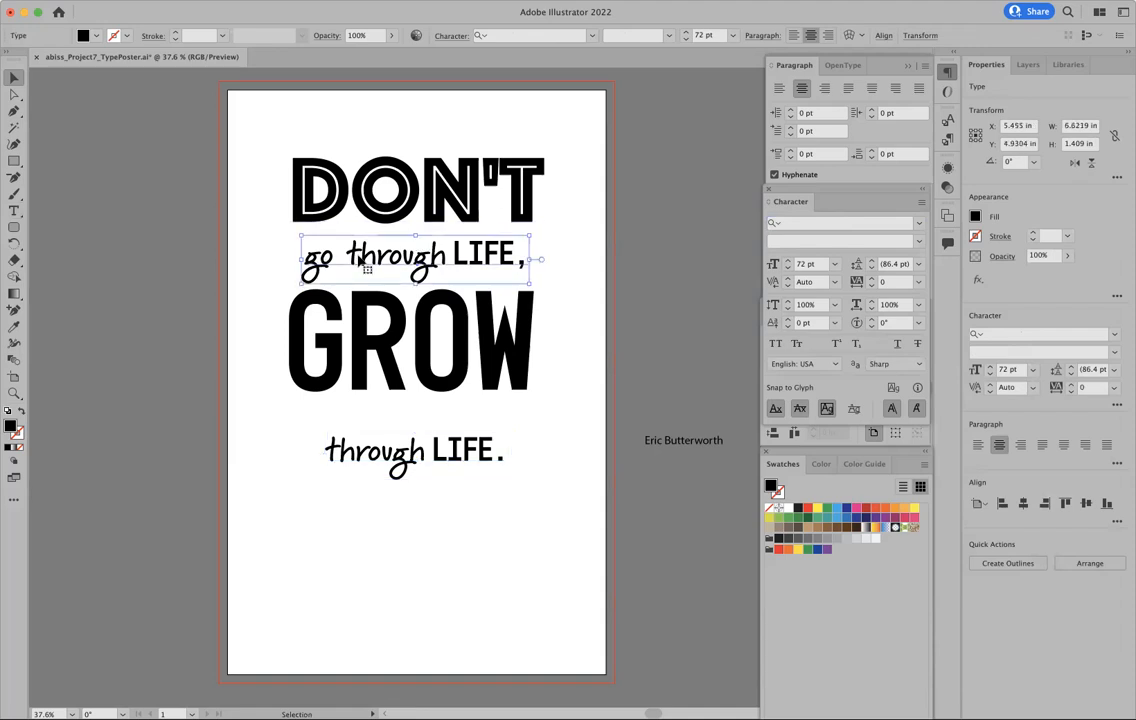
left_click(337, 456)
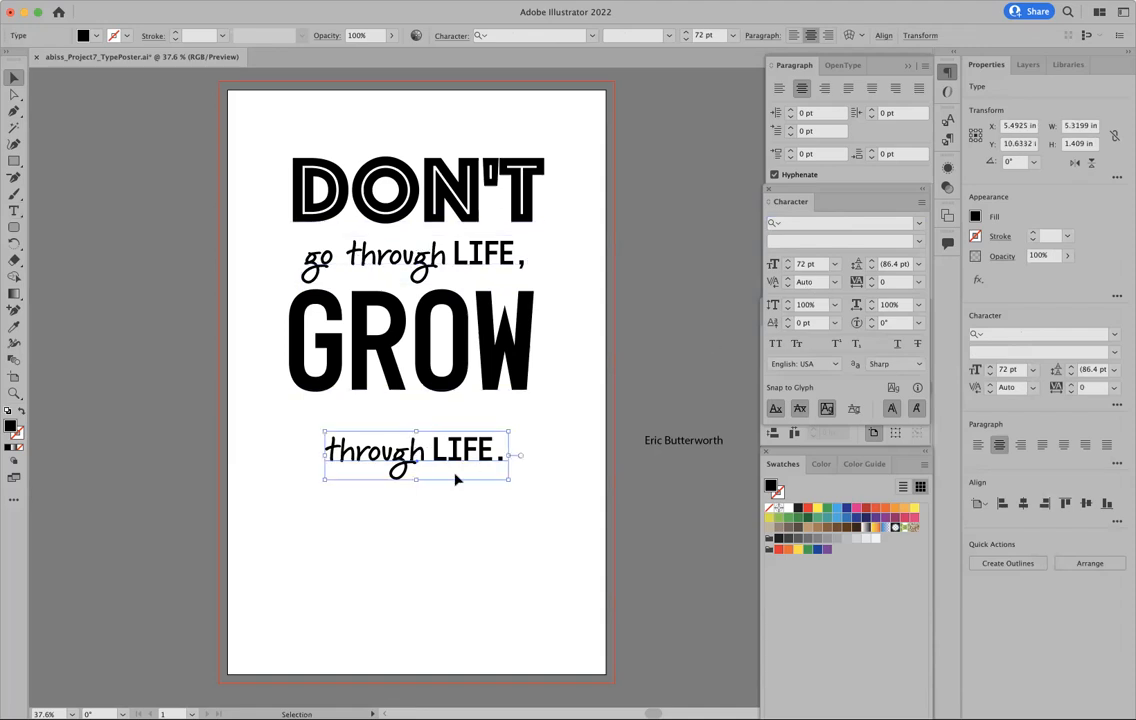
mouse_move(455, 464)
left_mouse_down()
mouse_move(456, 434)
mouse_move(456, 464)
left_mouse_up()
left_click_drag(677, 443, 676, 636)
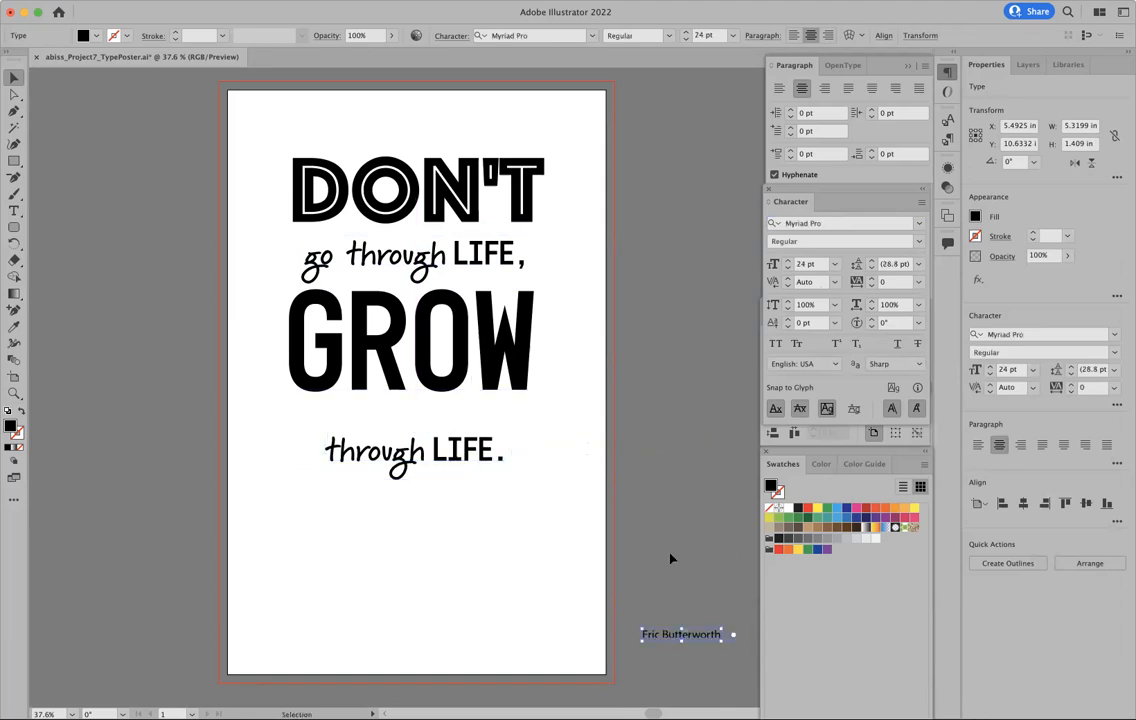
left_click(668, 555)
Shift the "DON'T", "go through LIFE," and "GROW" lines down the artboard and place "through LIFE." just below "GROW"
left_click_drag(447, 450, 442, 530)
left_click_drag(430, 352, 446, 417)
left_click(595, 365)
left_click_drag(430, 518, 428, 475)
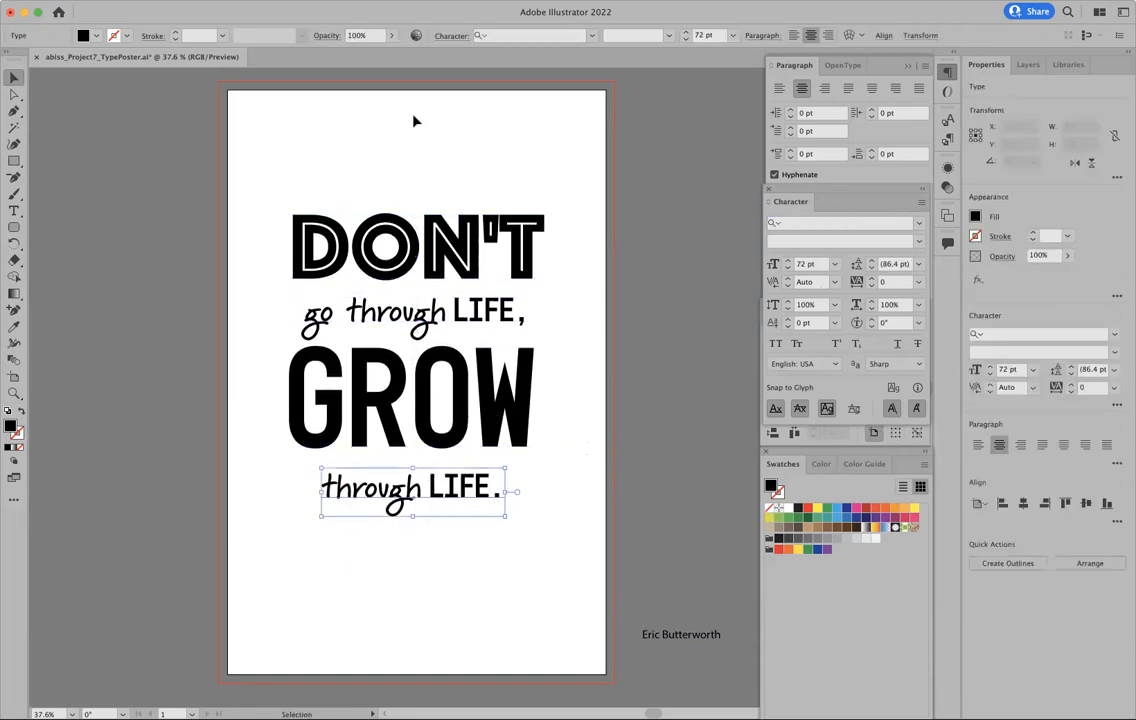
Align all four quote lines on the artboard to a common horizontal center
left_click_drag(413, 119, 580, 704)
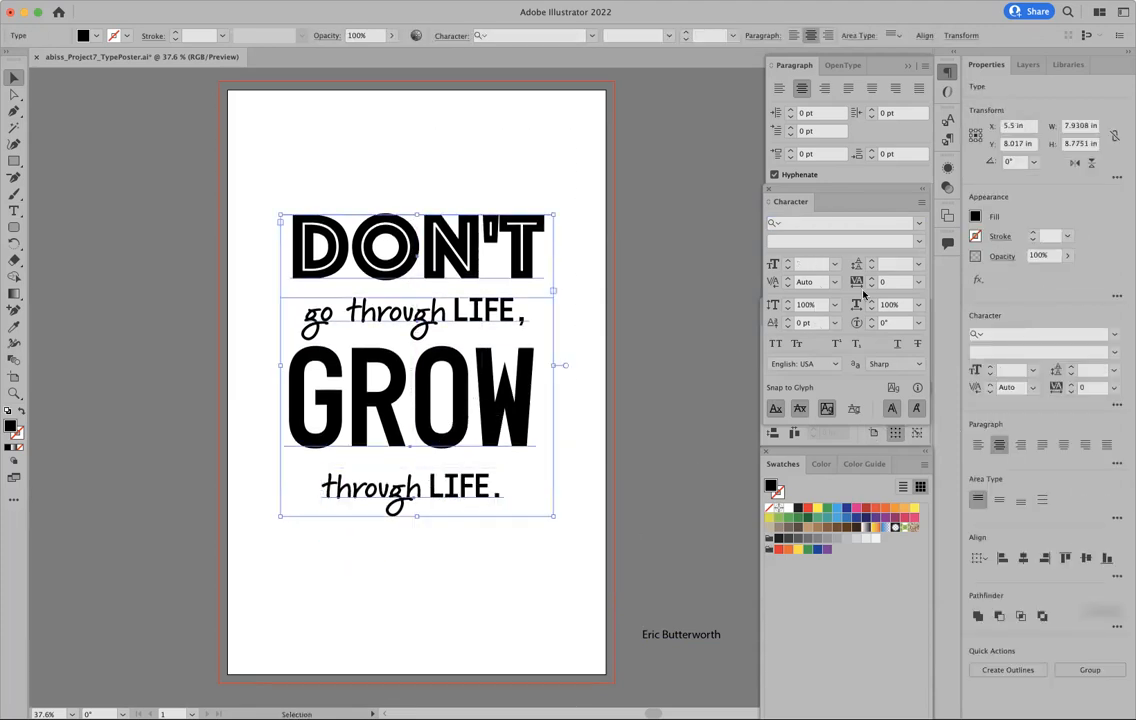
left_click(1023, 558)
left_click(654, 352)
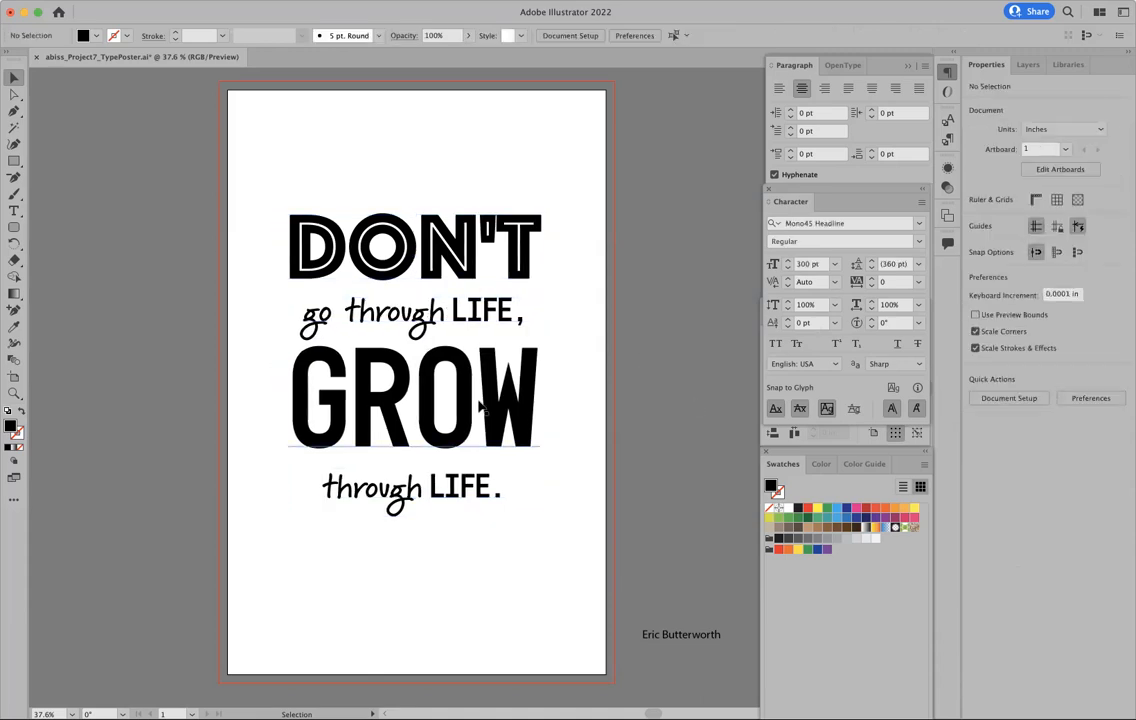
Lower "through LIFE." and "GROW" a little to open up the spacing between the lines
left_click_drag(433, 490, 436, 514)
left_click(563, 502)
left_click_drag(465, 433, 466, 448)
left_click(620, 498)
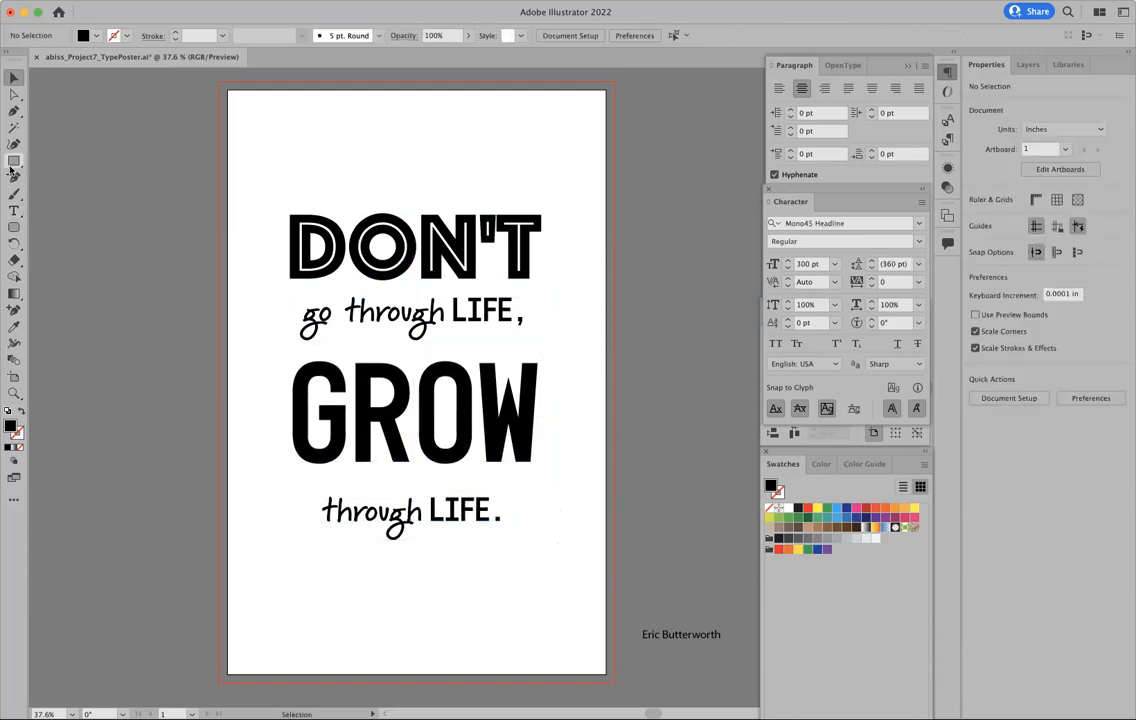
Draw a horizontal line segment about 7.2 in long between "DON'T" and "go through LIFE,"
left_click_drag(14, 160, 84, 228)
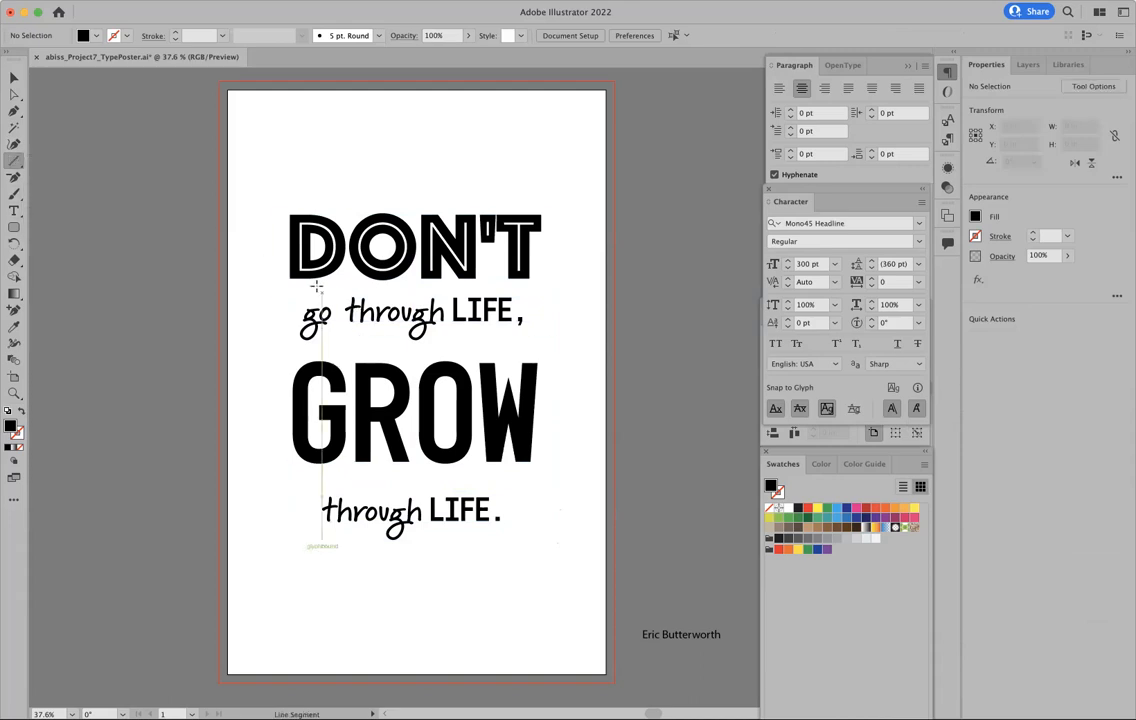
left_click_drag(290, 295, 536, 300)
key("v")
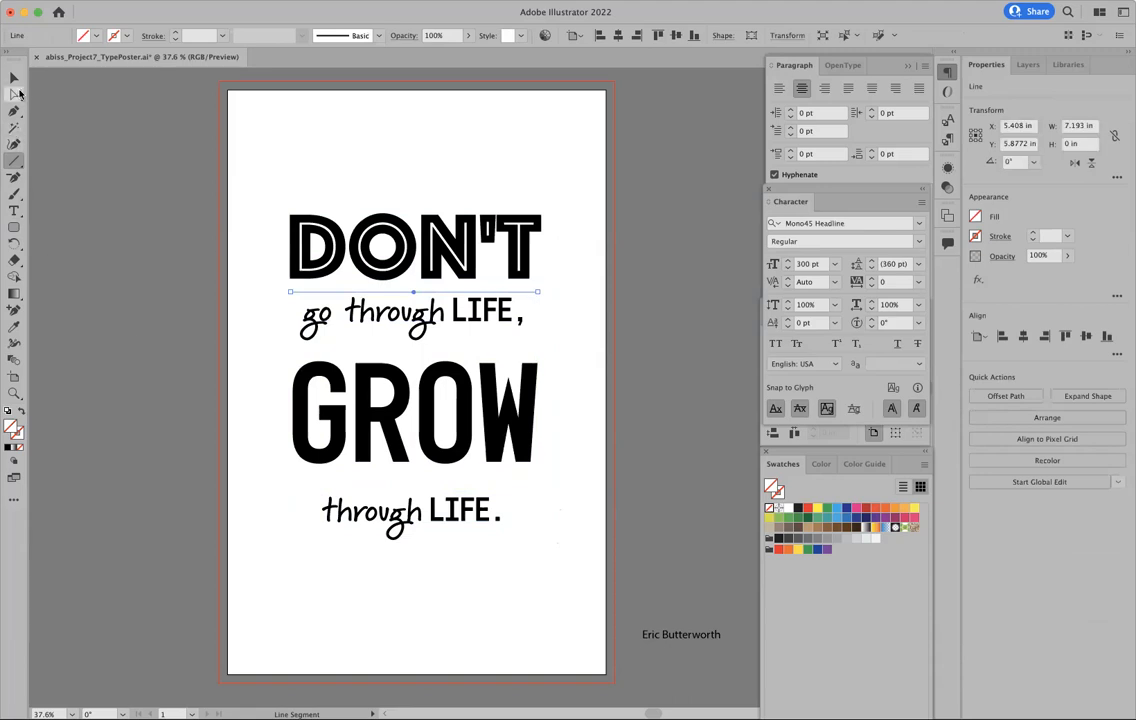
Give the line segment a black stroke with no fill and set its weight to 9 pt
left_click(7, 447)
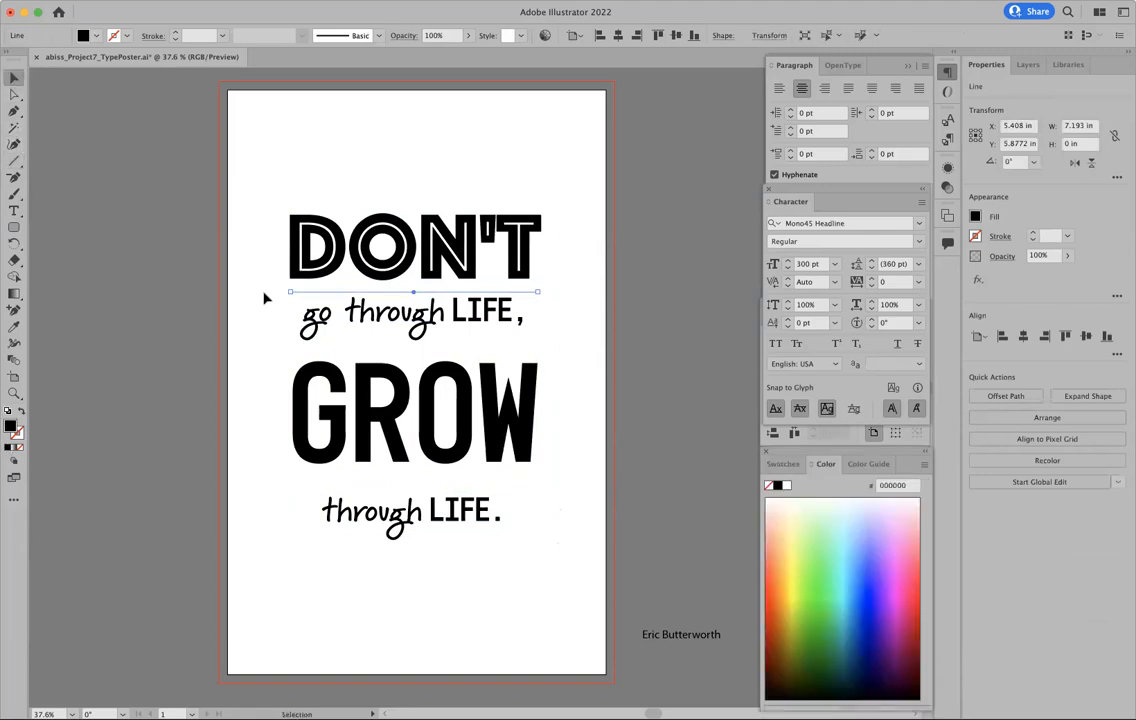
left_click(21, 410)
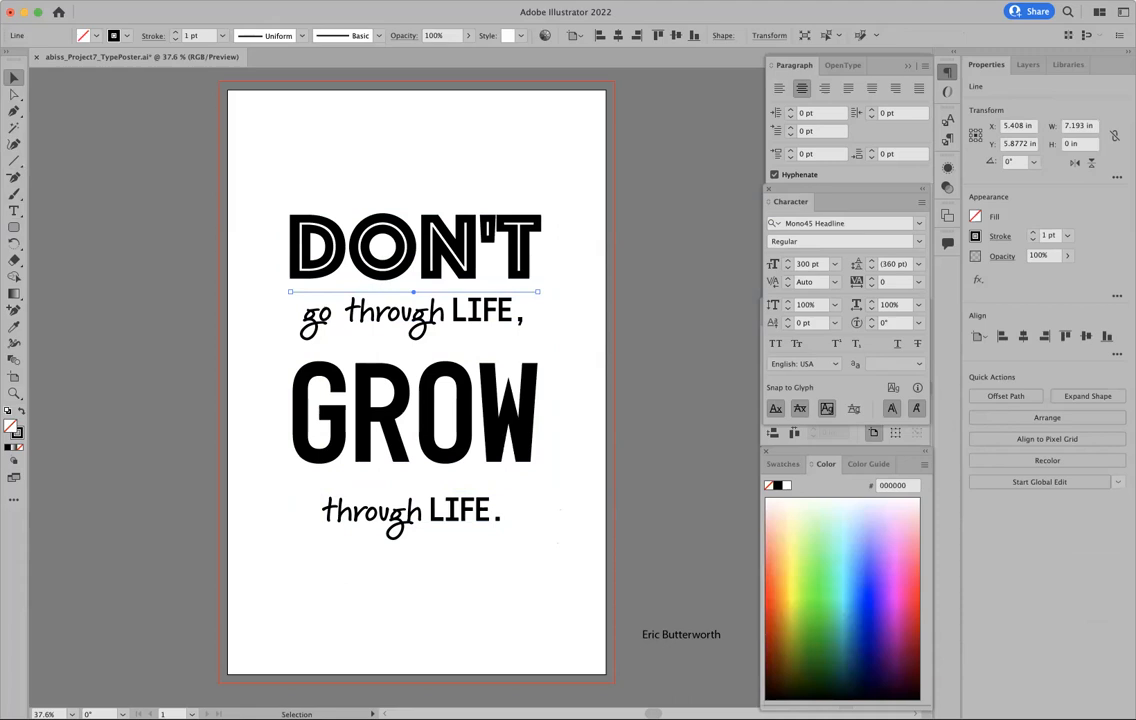
left_click(355, 2)
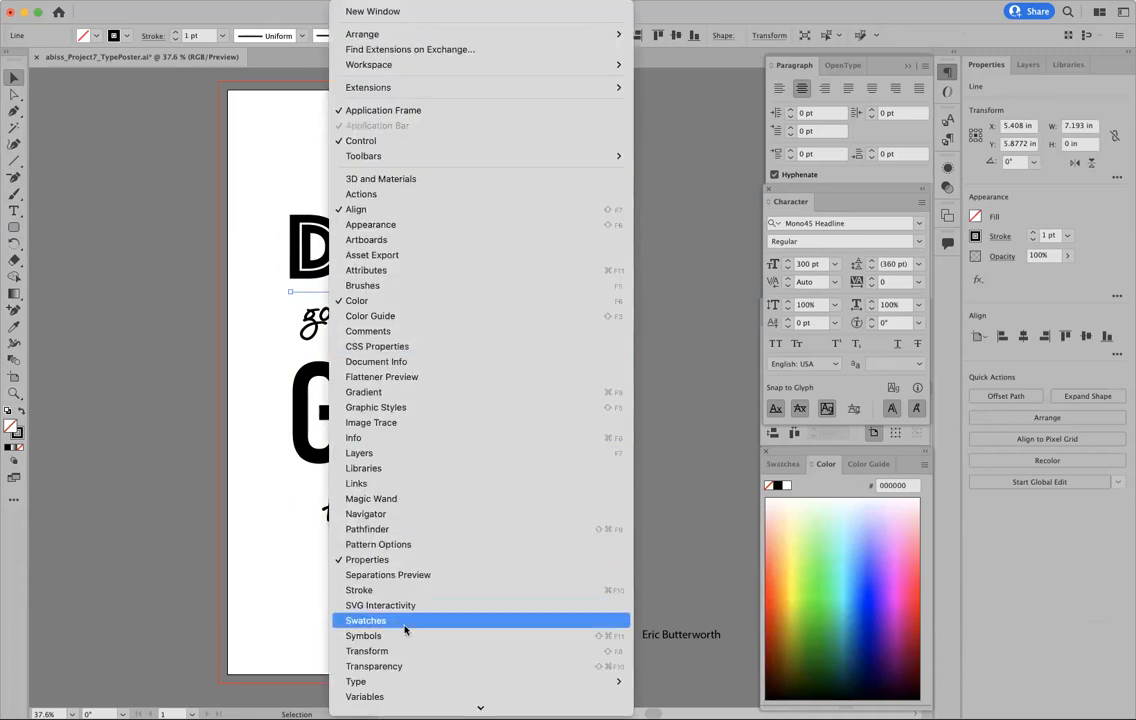
left_click(366, 591)
mouse_move(1052, 249)
left_mouse_down()
mouse_move(689, 190)
mouse_move(660, 148)
left_mouse_up()
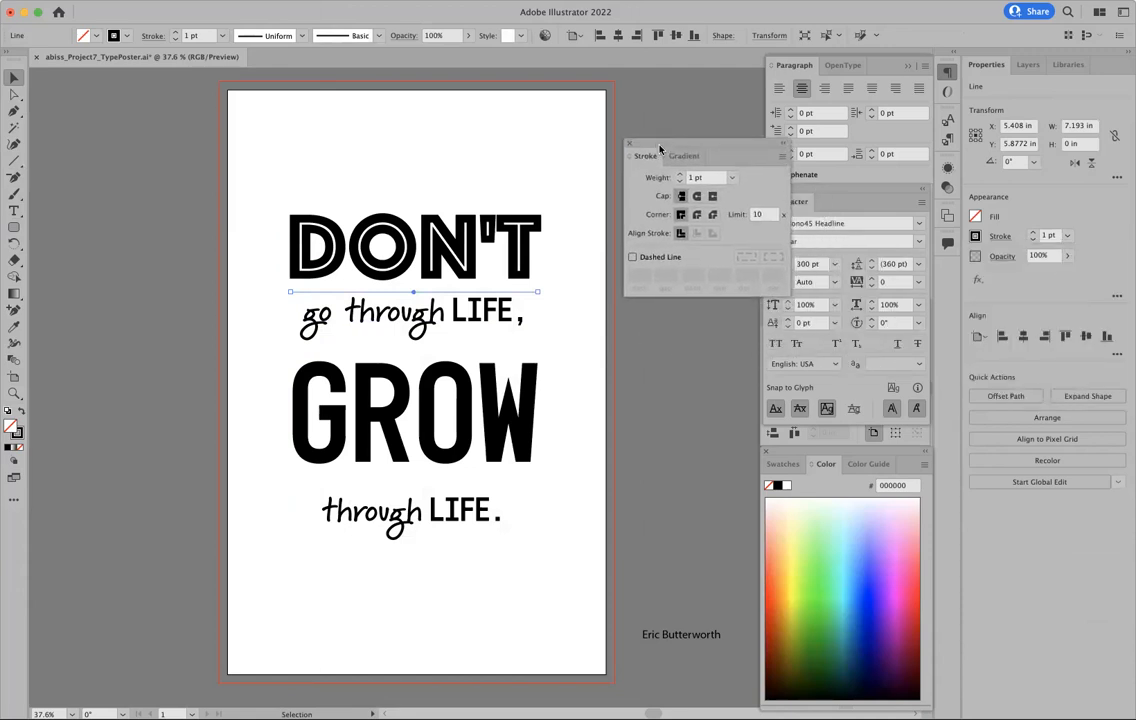
left_click(731, 180)
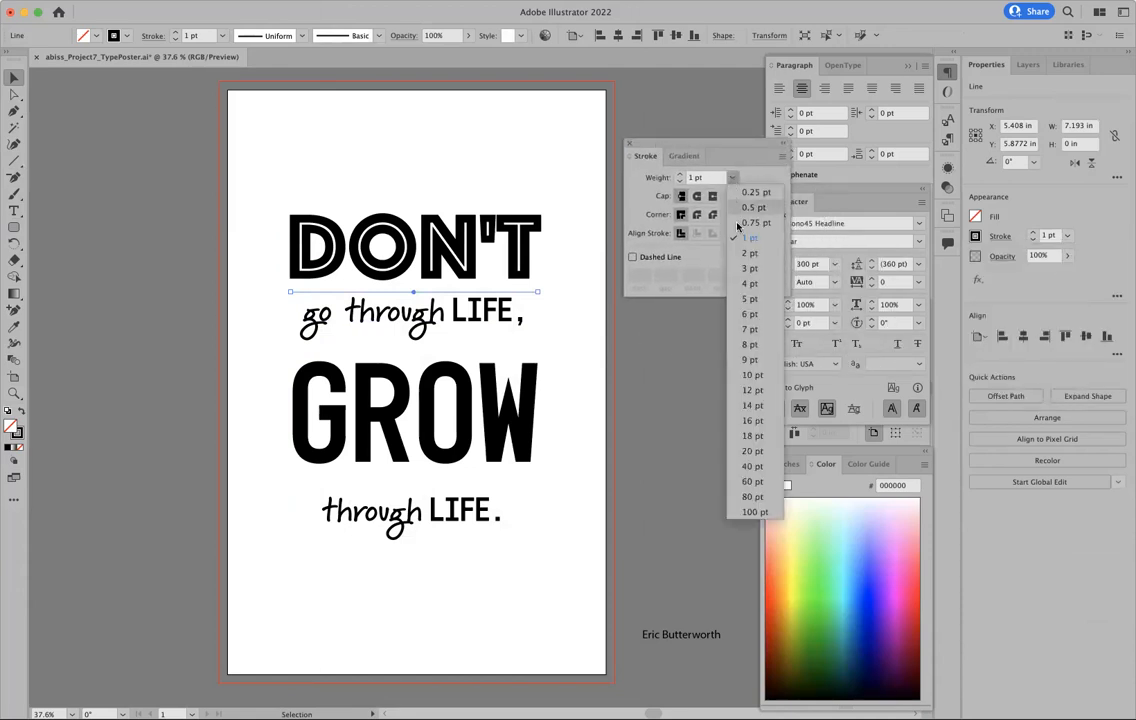
left_click(749, 253)
left_click(733, 179)
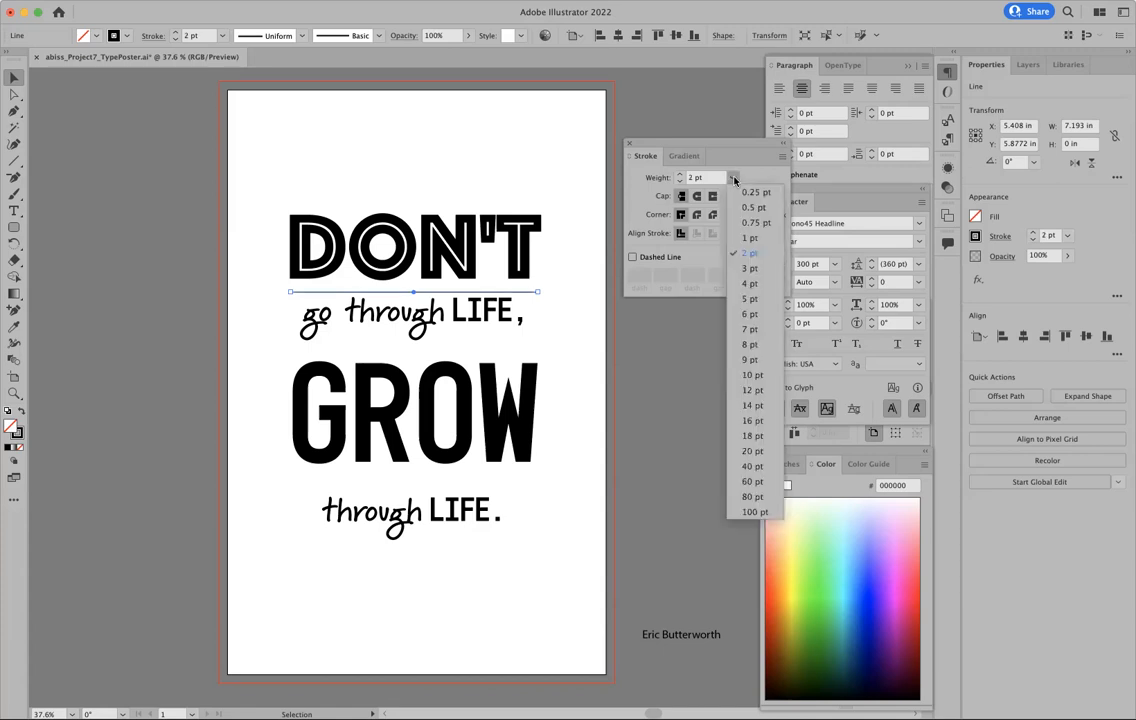
left_click(749, 359)
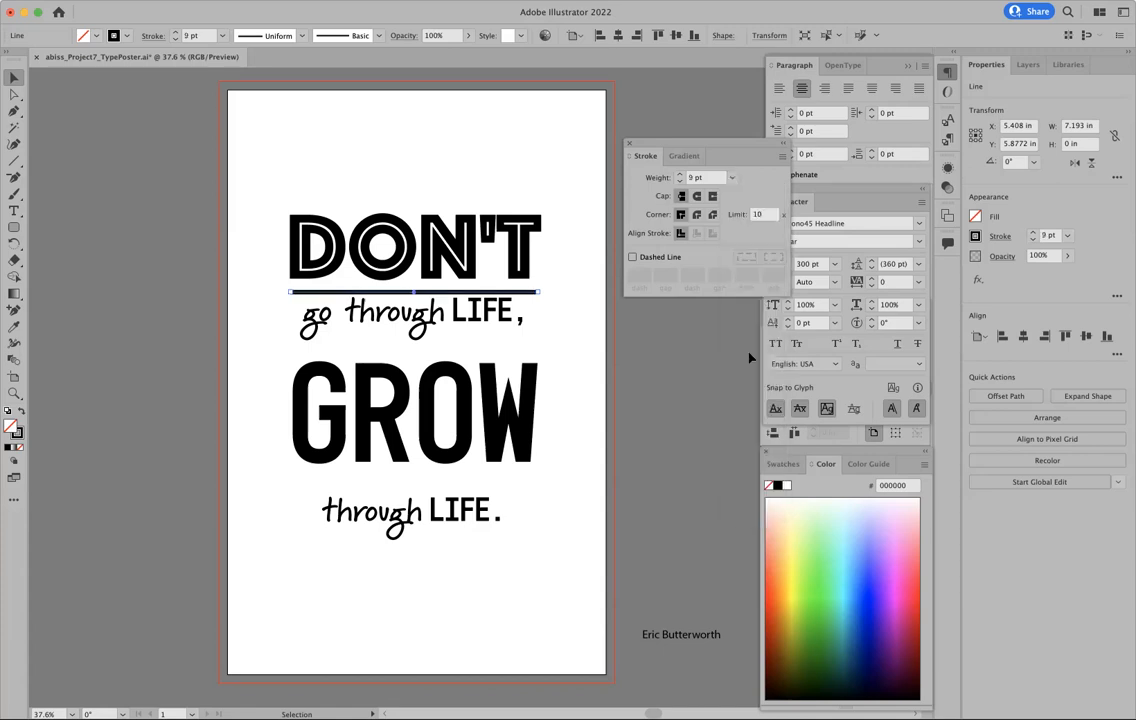
Give the divider line round caps and corners and a dashed pattern of 6 pt dashes with 8 pt gaps throughout
left_click(697, 215)
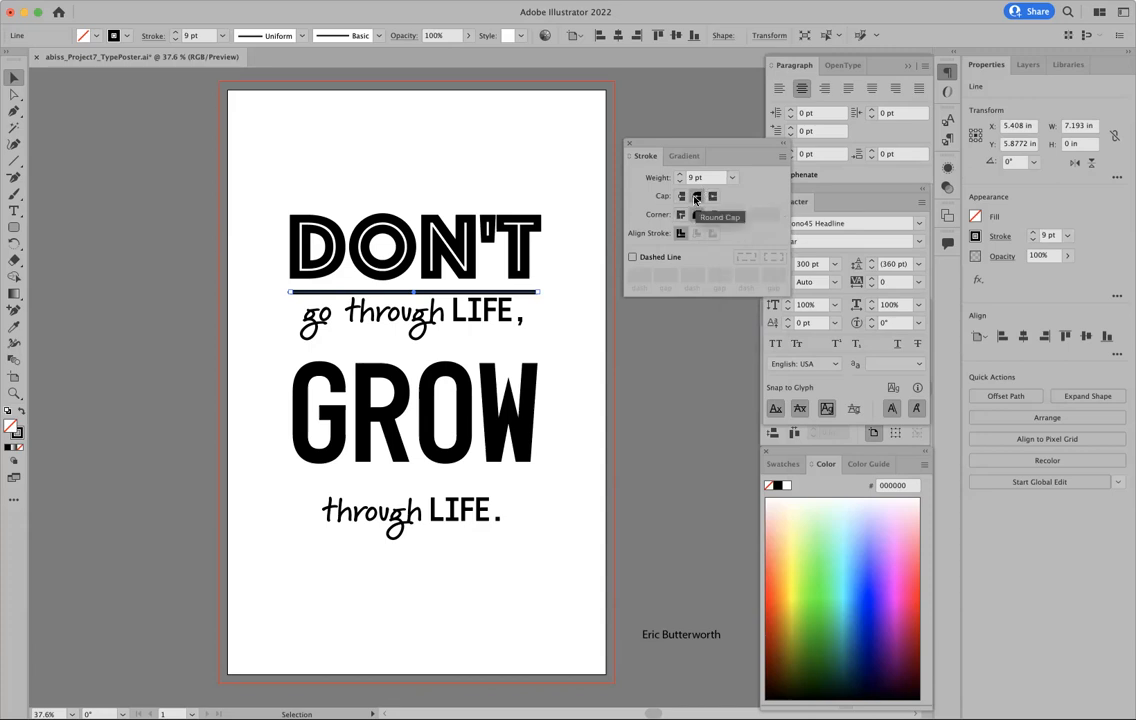
left_click(631, 258)
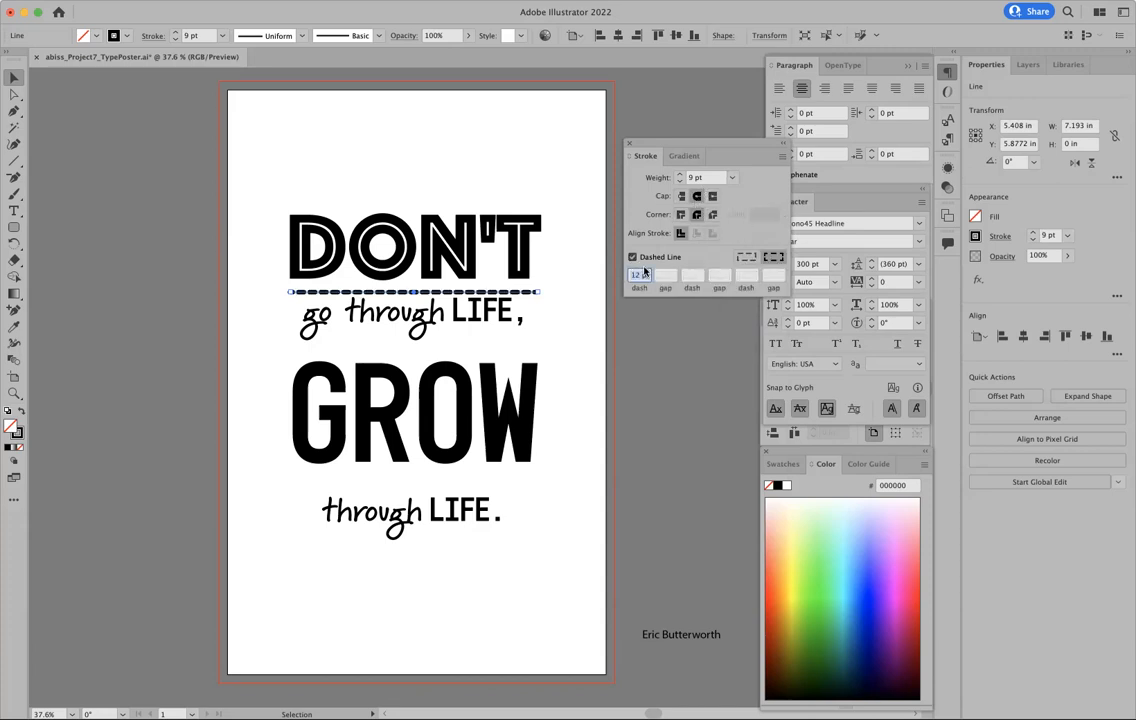
type("6")
left_click(665, 275)
type("8")
left_click(694, 275)
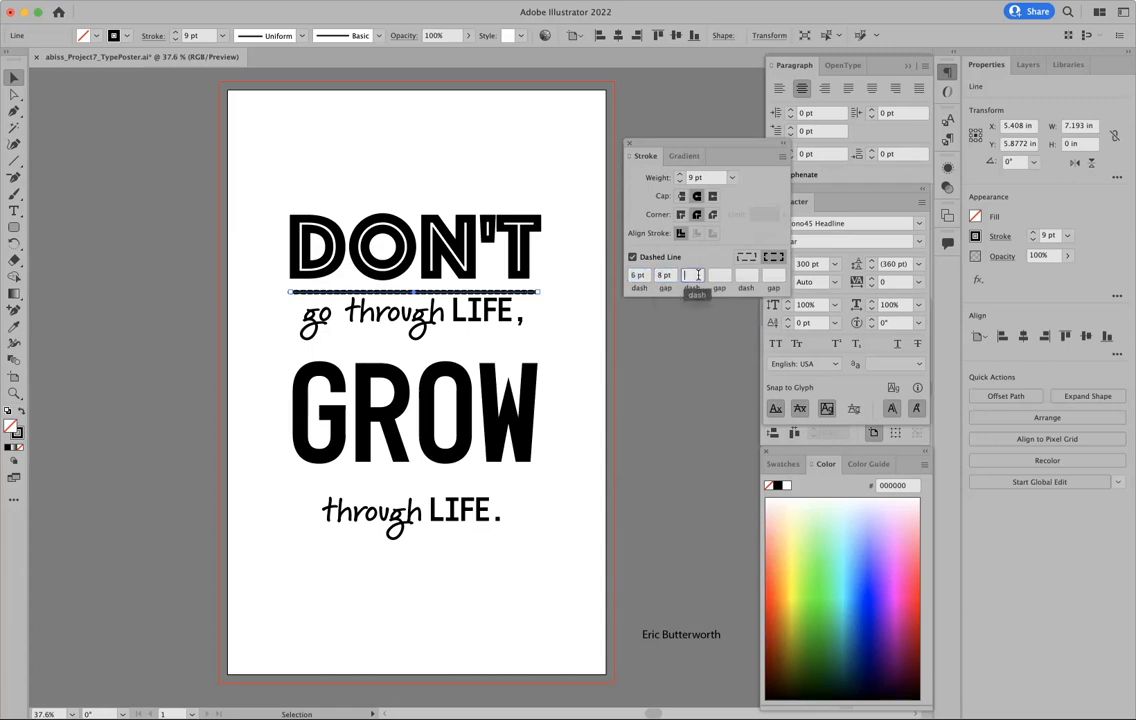
type("6")
left_click(716, 274)
type("8")
left_click(743, 274)
left_click(770, 275)
type("8")
left_click(729, 237)
Reduce the dashed divider's stroke weight to 6 pt and set its first dash length to 4 pt
left_click(719, 183)
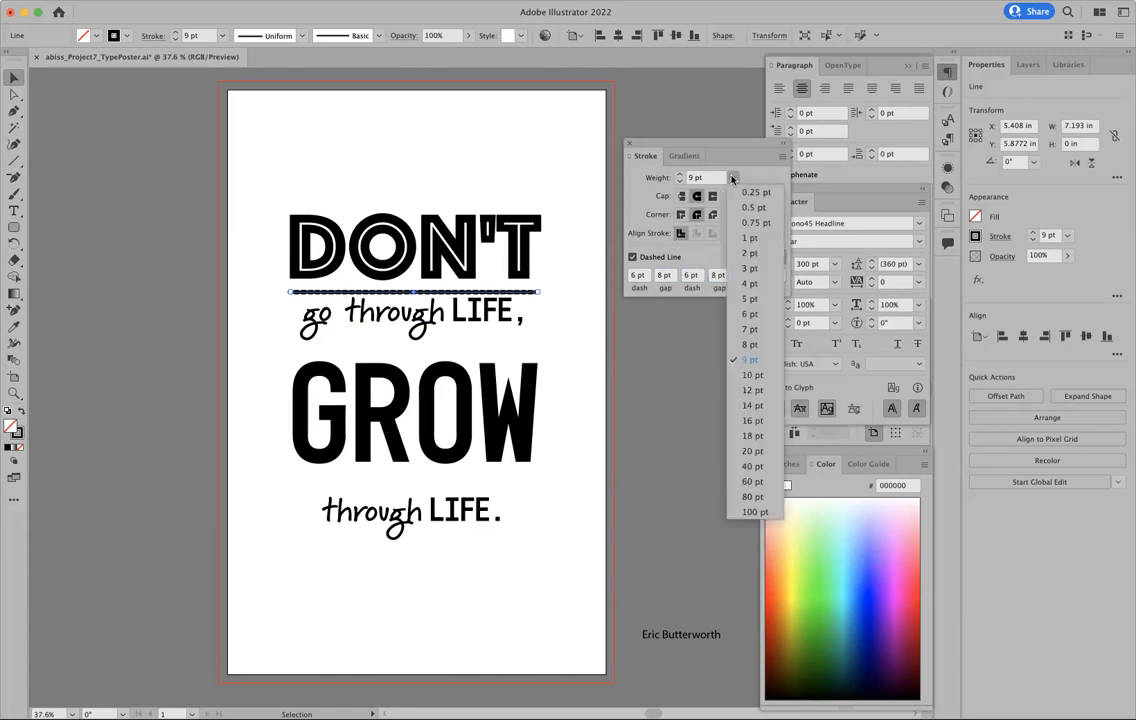
left_click(748, 314)
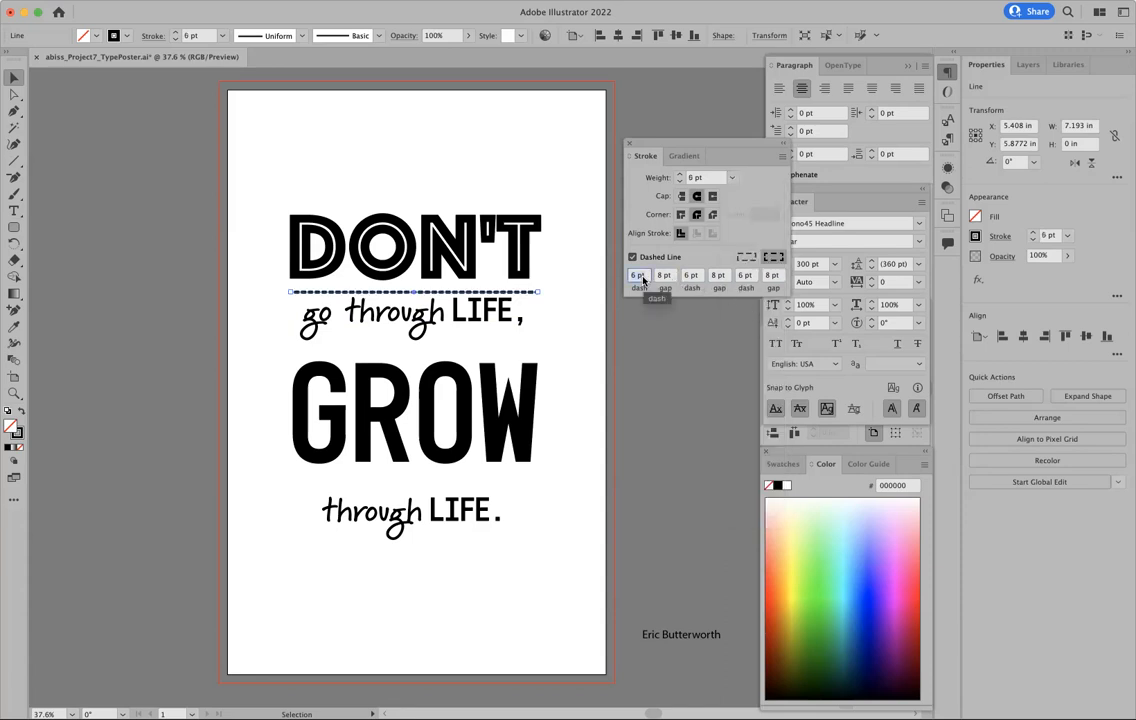
type("4")
left_click(693, 275)
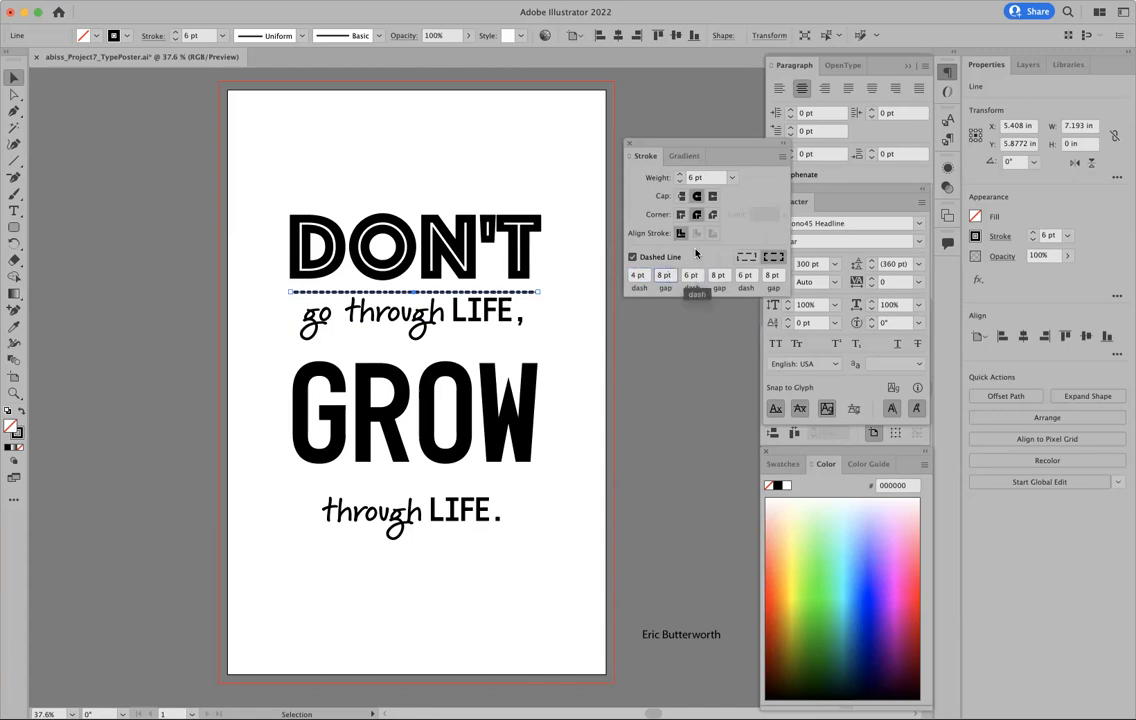
Switch the divider to butt caps and miter corners, and set its second and third dash lengths to 4 pt
left_click(697, 215)
left_click(697, 197)
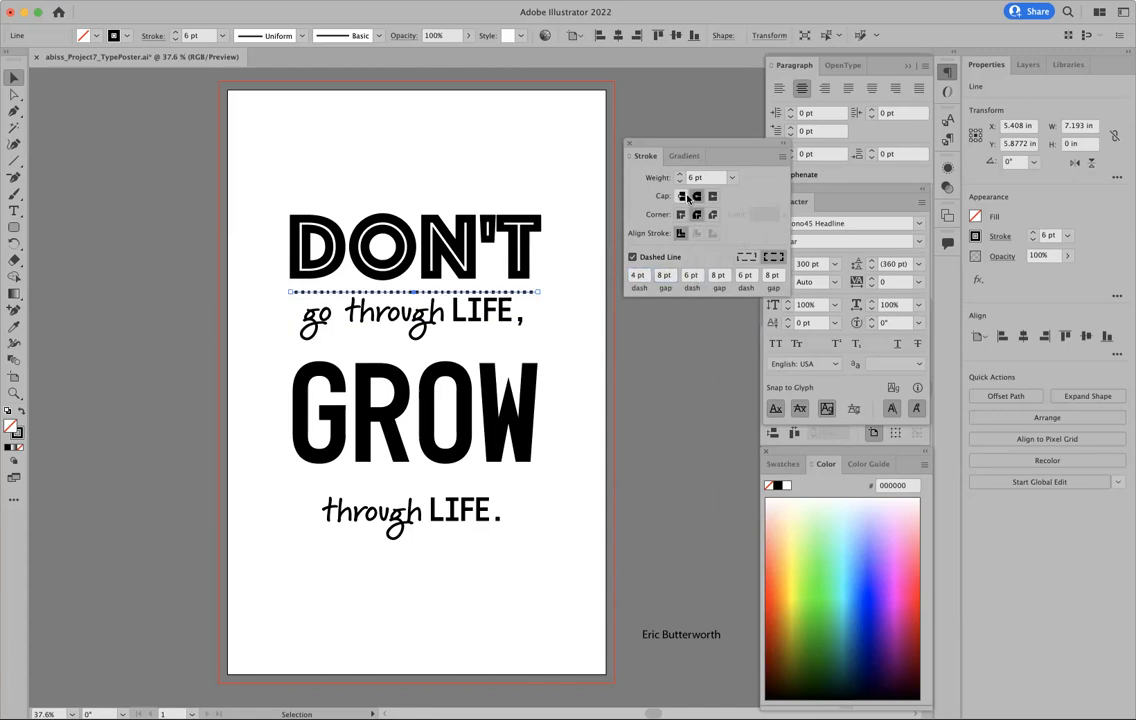
left_click(680, 214)
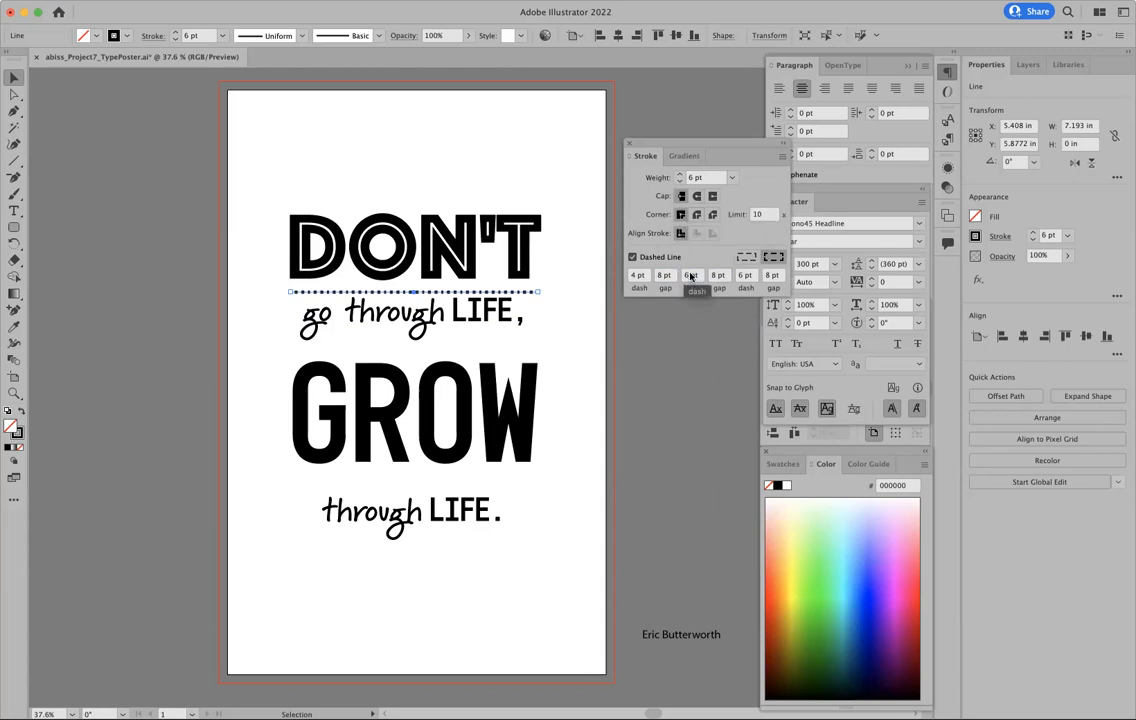
type("4")
double_click(747, 275)
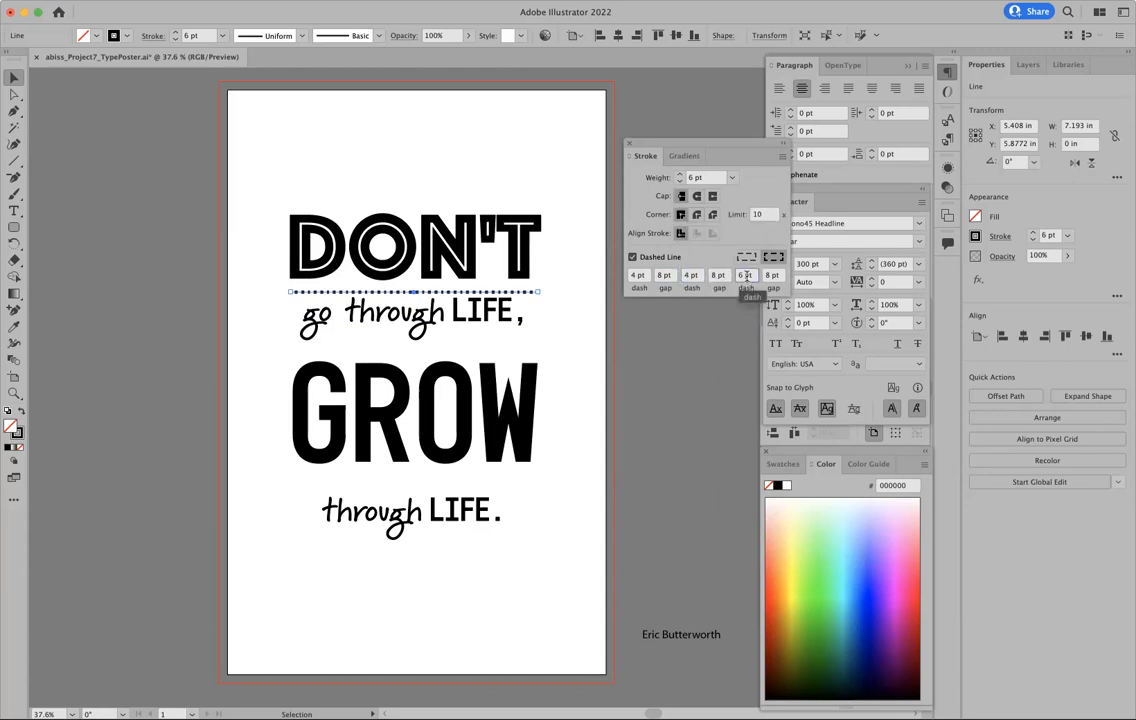
type("4")
left_click(676, 378)
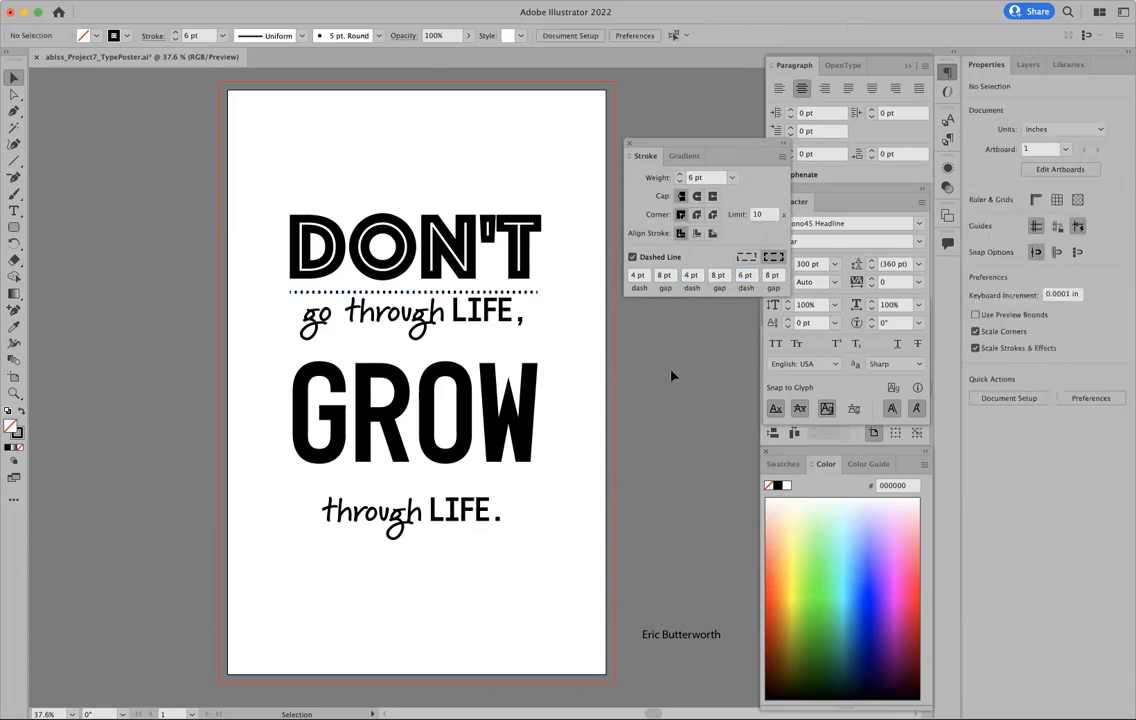
Place a copy of the dotted line just above "GROW" and lower "go through LIFE," slightly between the two lines
left_click(493, 292)
mouse_move(490, 300)
left_mouse_down()
mouse_move(483, 378)
mouse_move(455, 345)
mouse_move(428, 340)
mouse_move(421, 356)
left_mouse_up()
left_click(589, 353)
Turn the copied line above "GROW" into a solid line with a 4 pt stroke
left_click(443, 292)
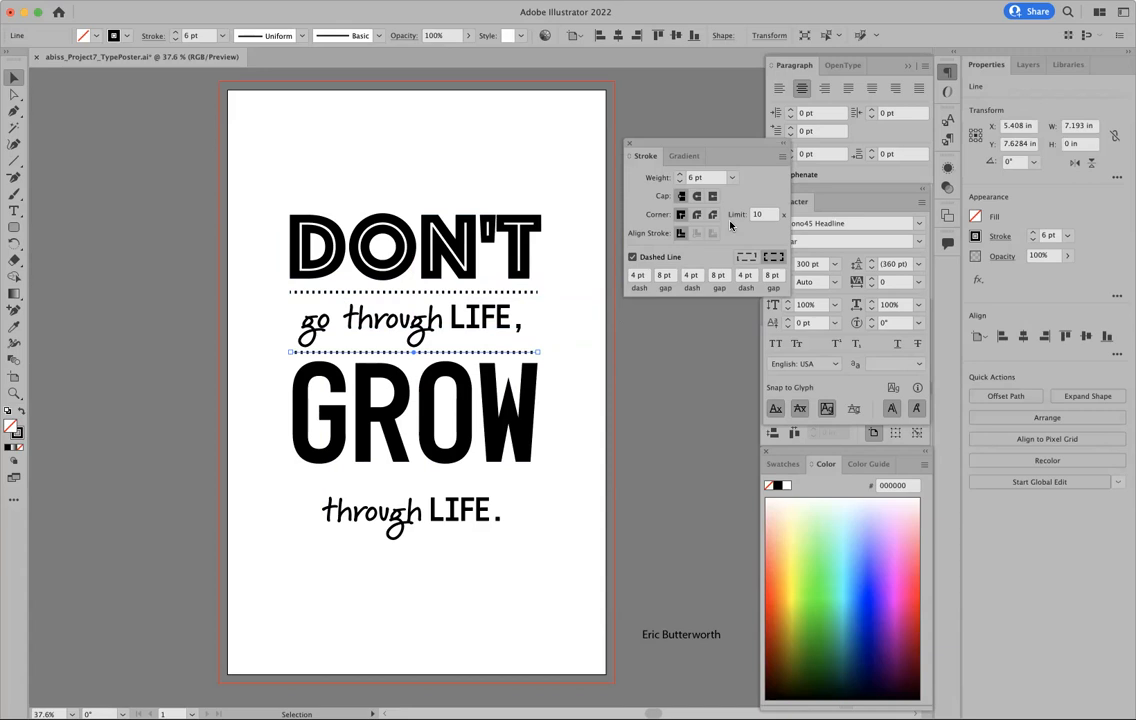
left_click(632, 258)
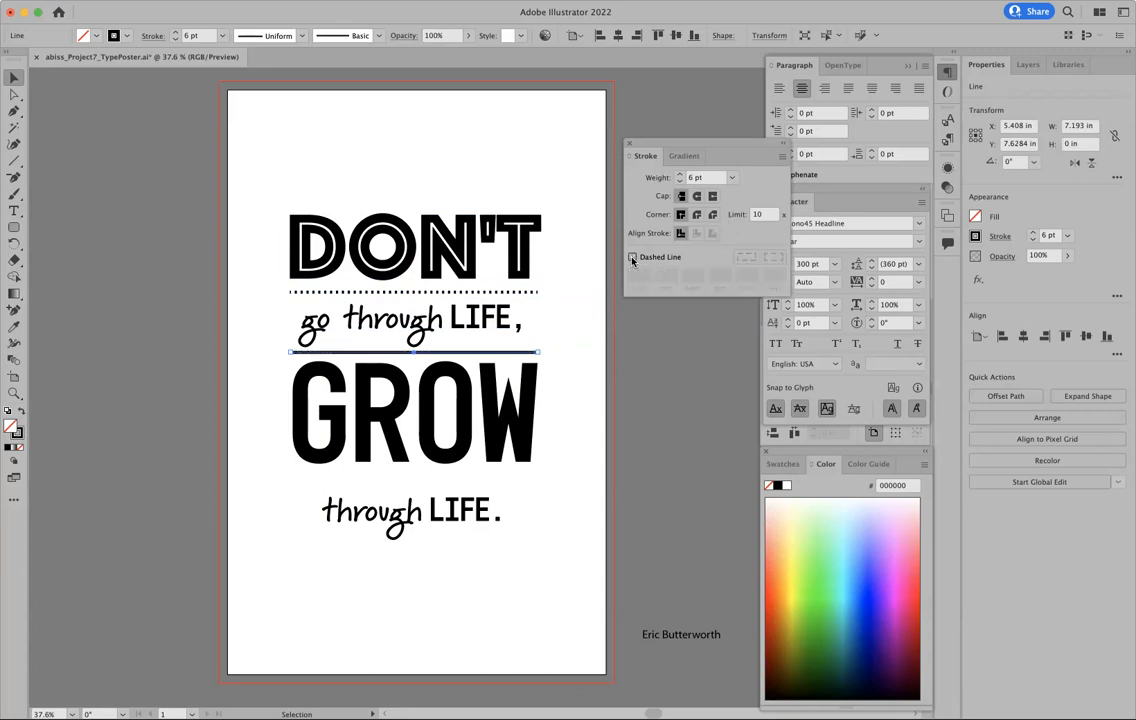
left_click(726, 177)
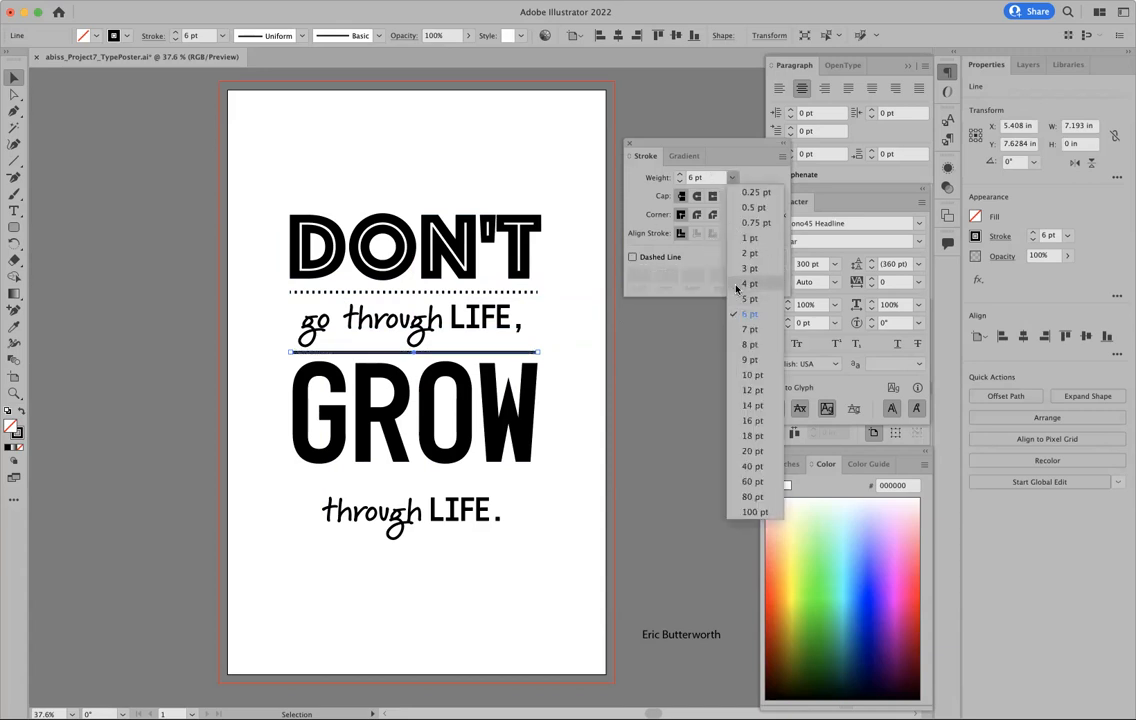
left_click(748, 299)
left_click(626, 350)
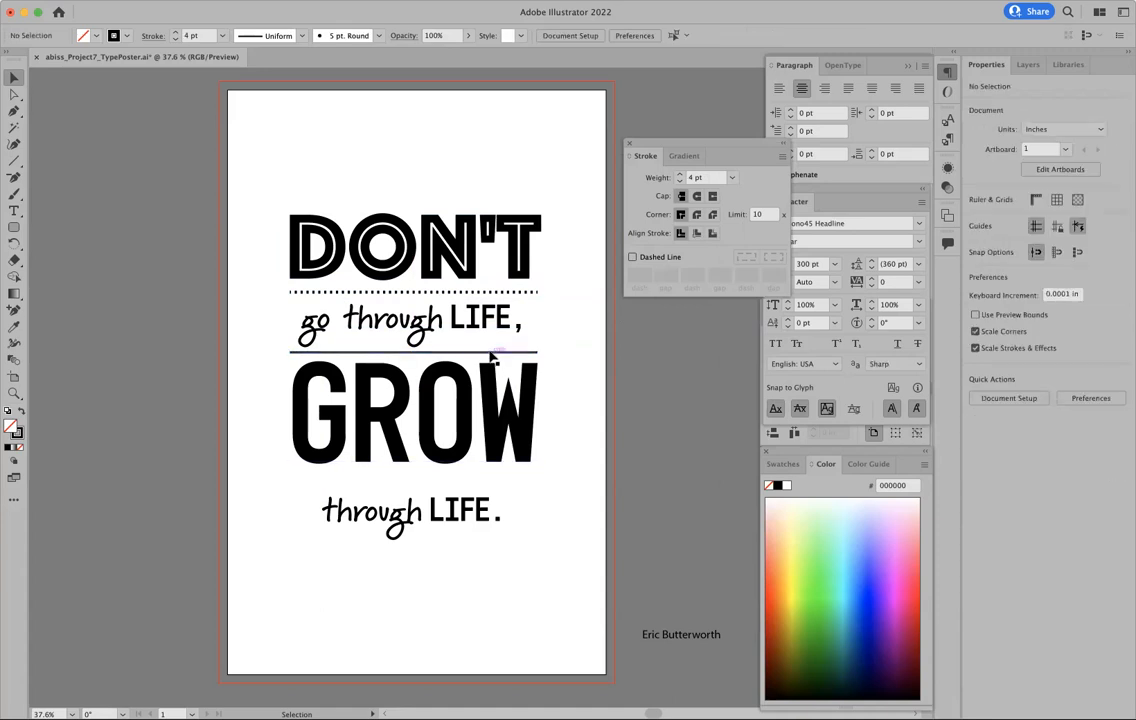
Delete the solid line between "go through LIFE," and "GROW"
left_click_drag(491, 356, 494, 354)
left_click(586, 431)
left_click(494, 354)
key("Delete")
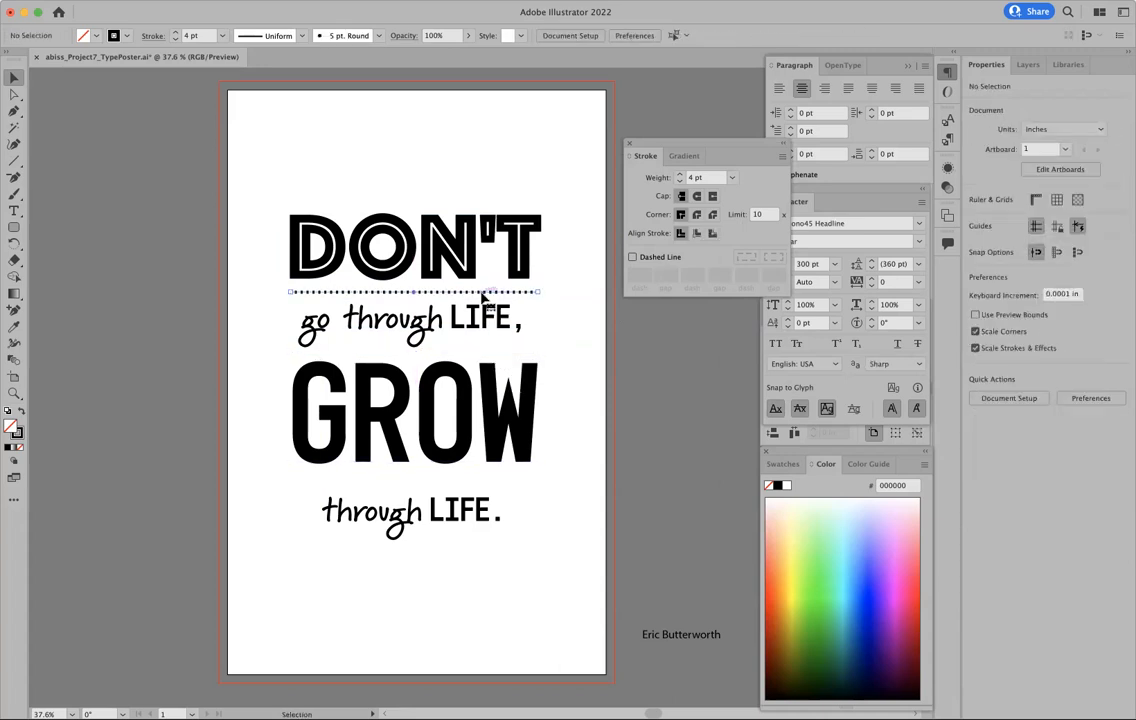
Paste a copy of the dotted line and position it between "GROW" and "through LIFE."
key("super+v")
mouse_move(550, 388)
left_mouse_down()
mouse_move(522, 497)
mouse_move(497, 497)
mouse_move(482, 474)
mouse_move(493, 480)
mouse_move(463, 505)
left_mouse_up()
left_click(516, 521)
left_click(567, 552)
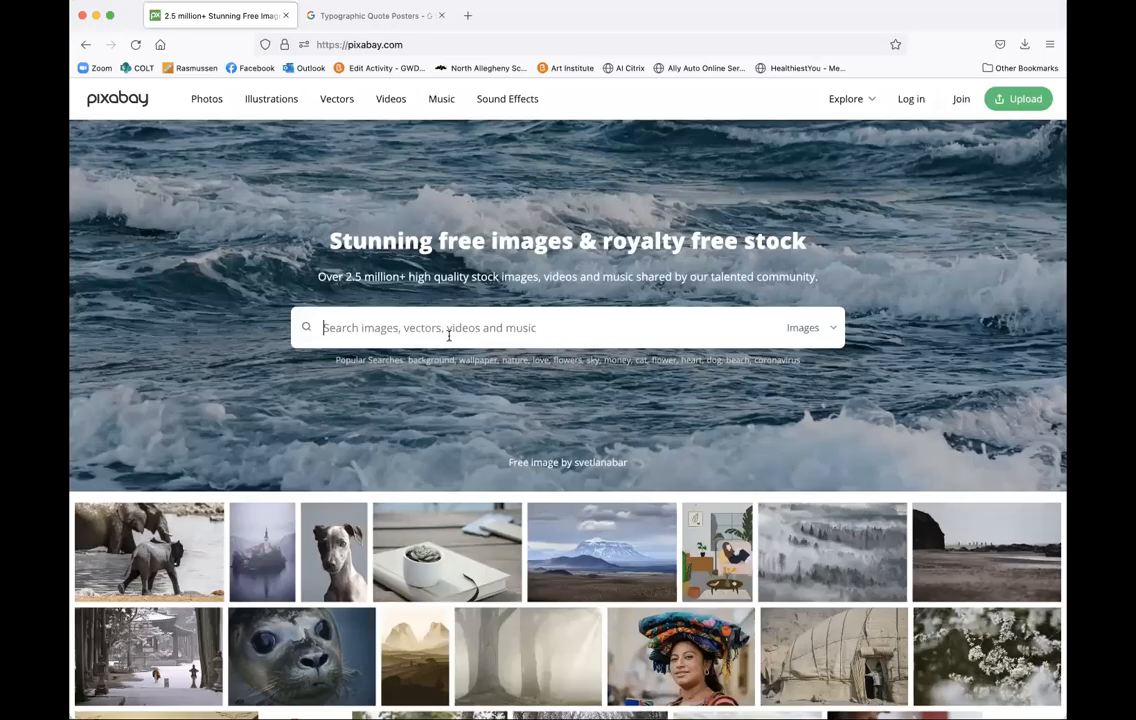
Switch to Pixabay in the web browser and search its vector section for "flourishes"
left_click(388, 327)
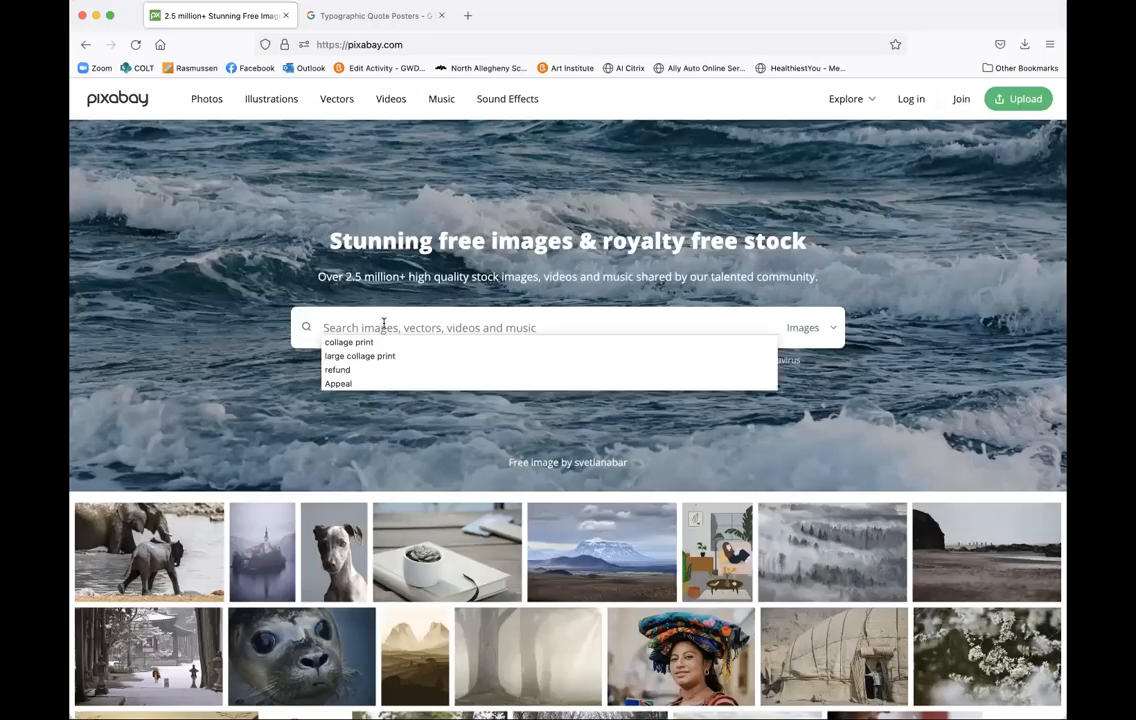
left_click(337, 99)
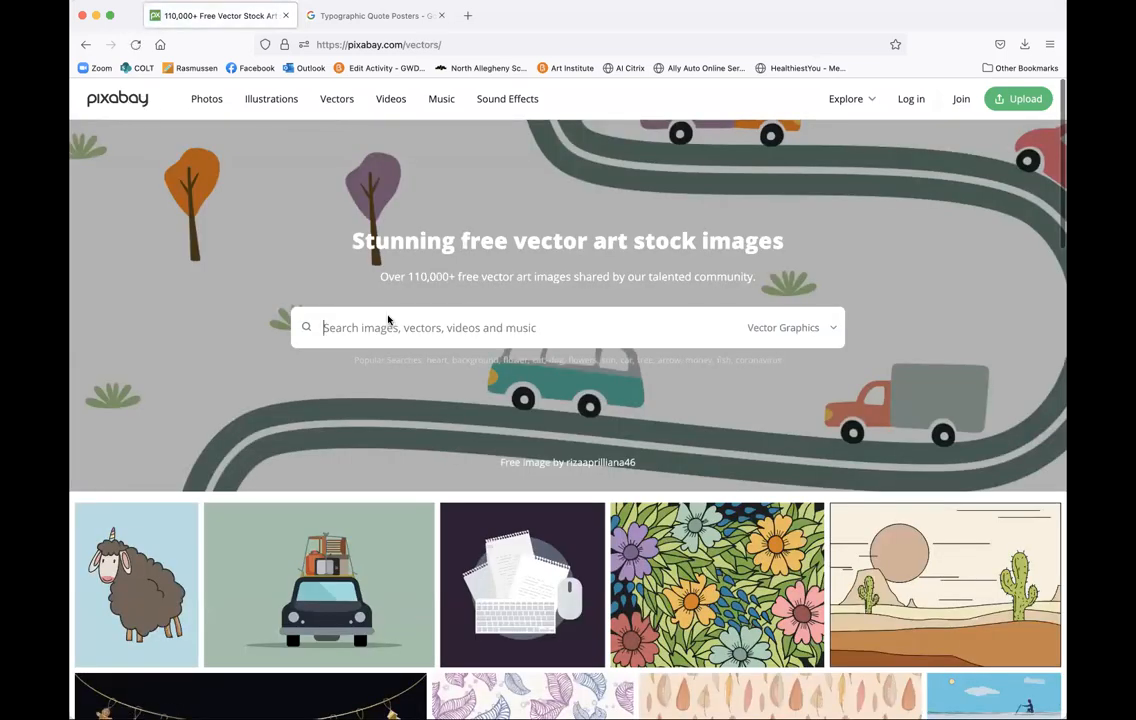
type("flourishes")
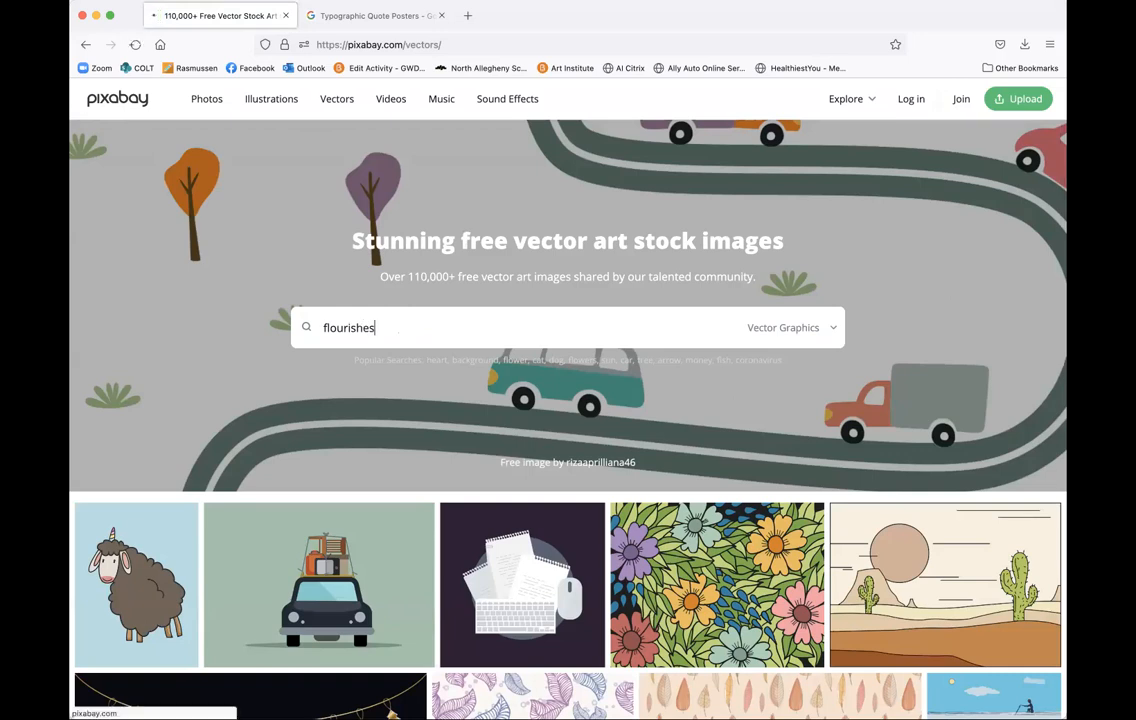
key("Return")
Look through the flourish results for ornamental dividers and open the Frame Dividers Calligraphy vector set
scroll(516, 467, "down", 3)
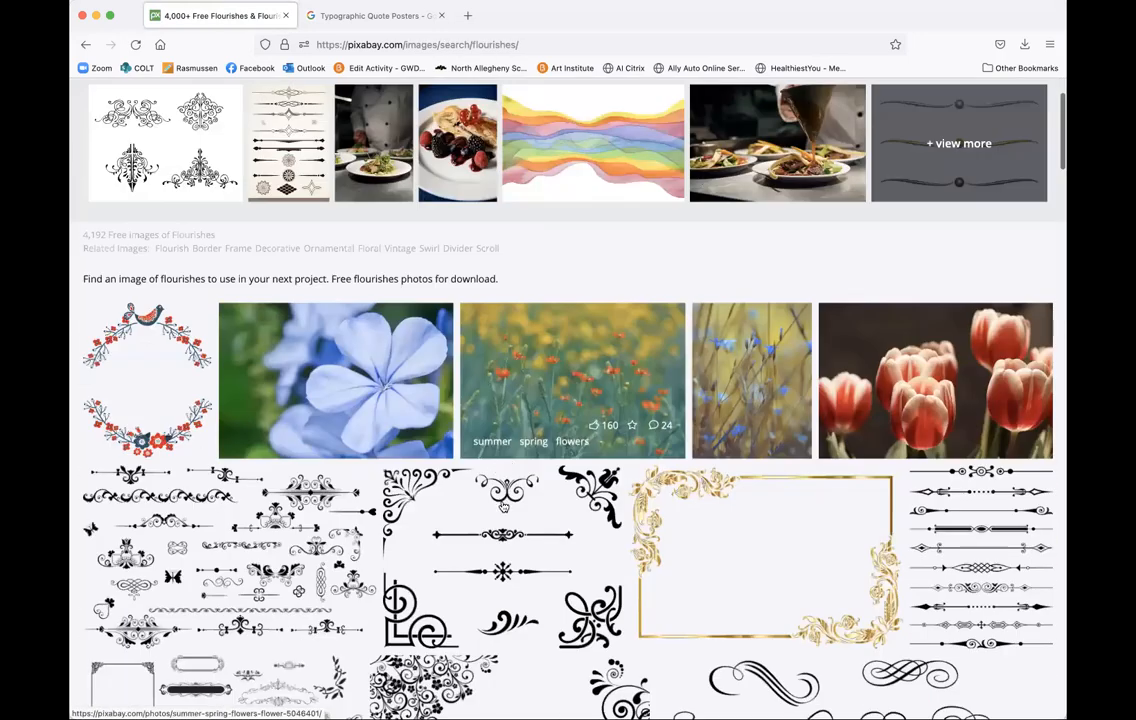
scroll(452, 418, "down", 2)
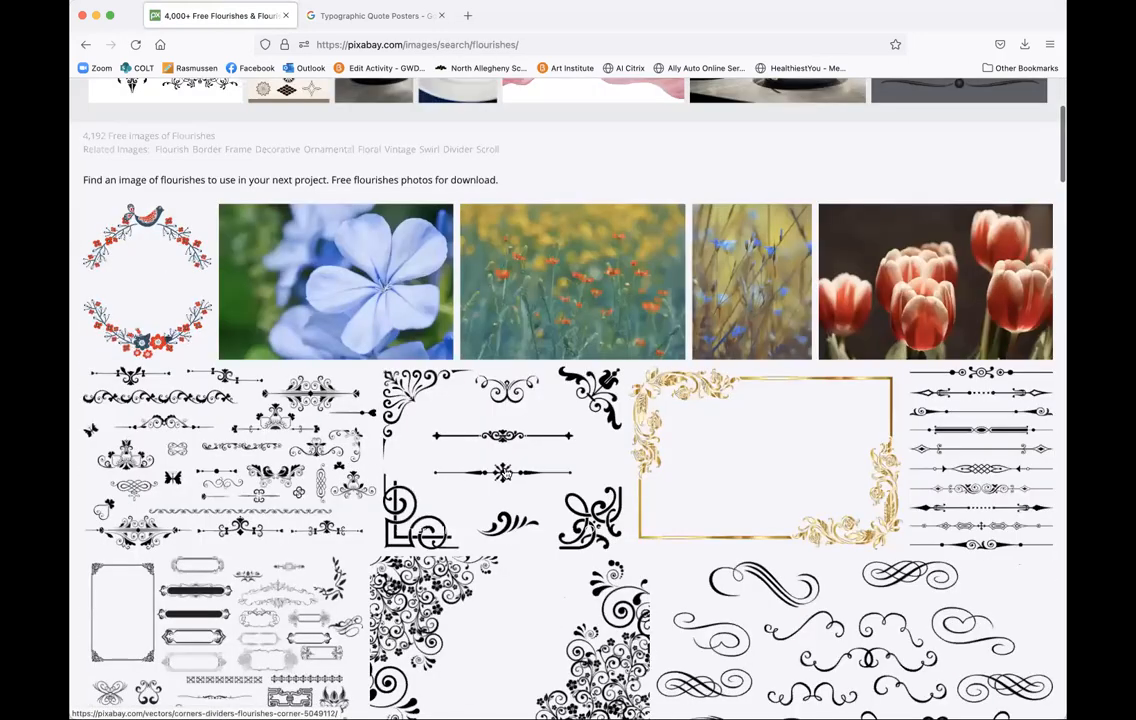
scroll(505, 473, "down", 5)
scroll(506, 473, "down", 5)
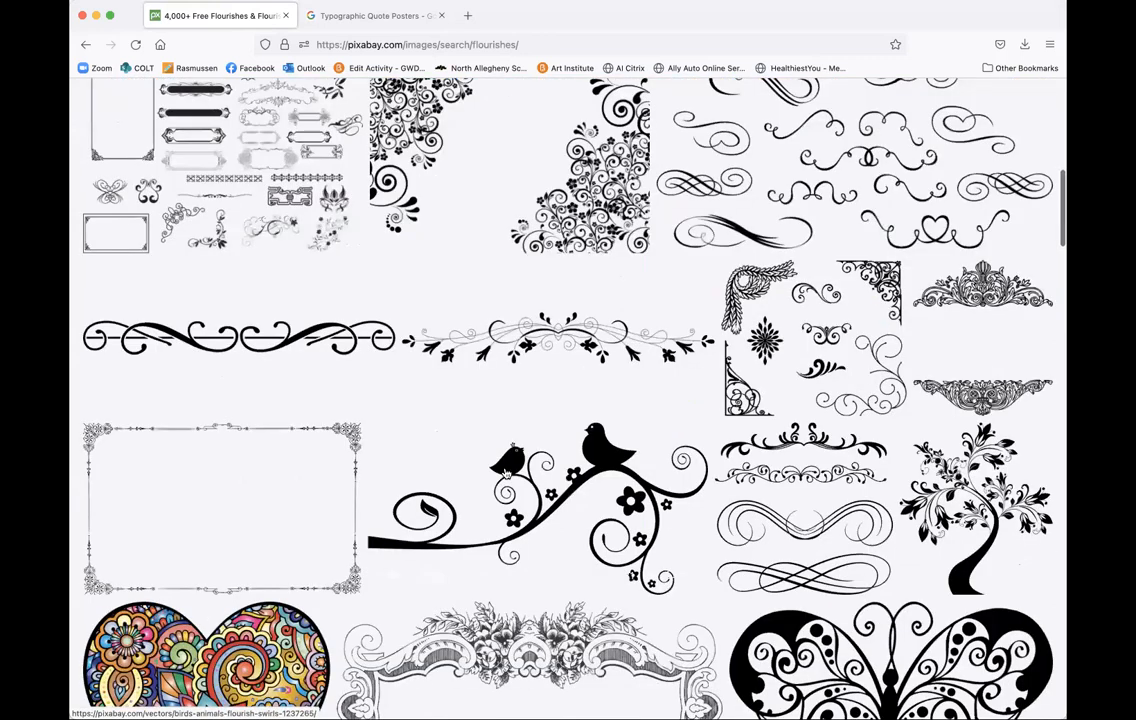
scroll(506, 473, "down", 10)
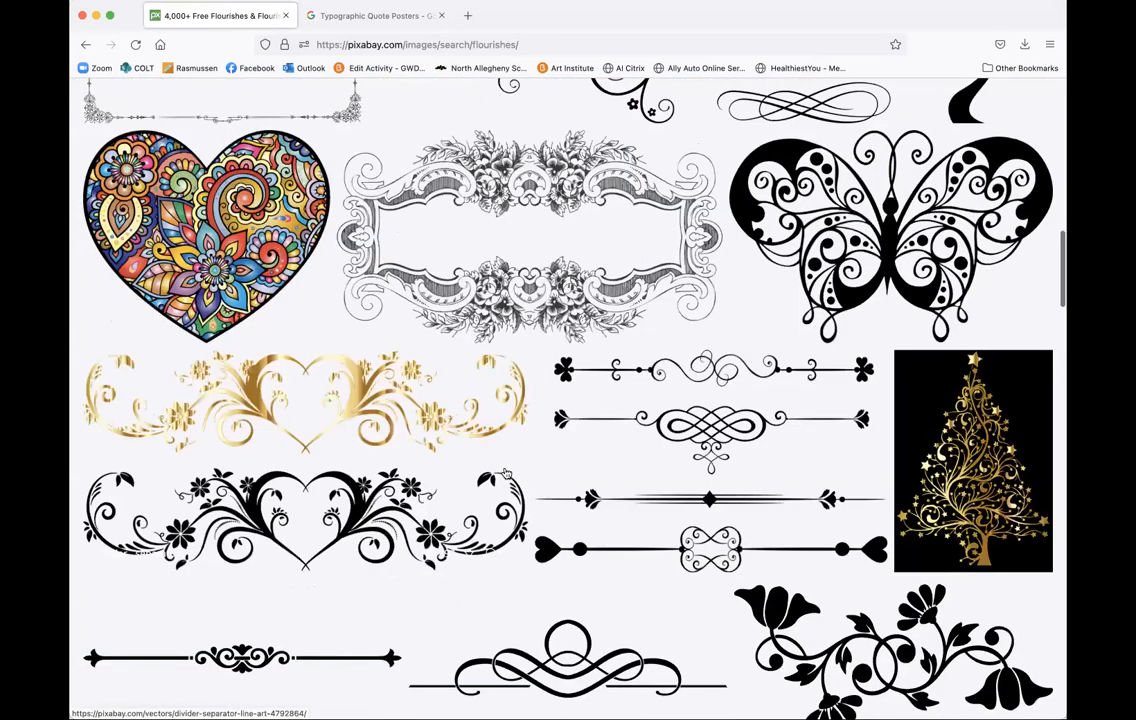
scroll(506, 473, "down", 4)
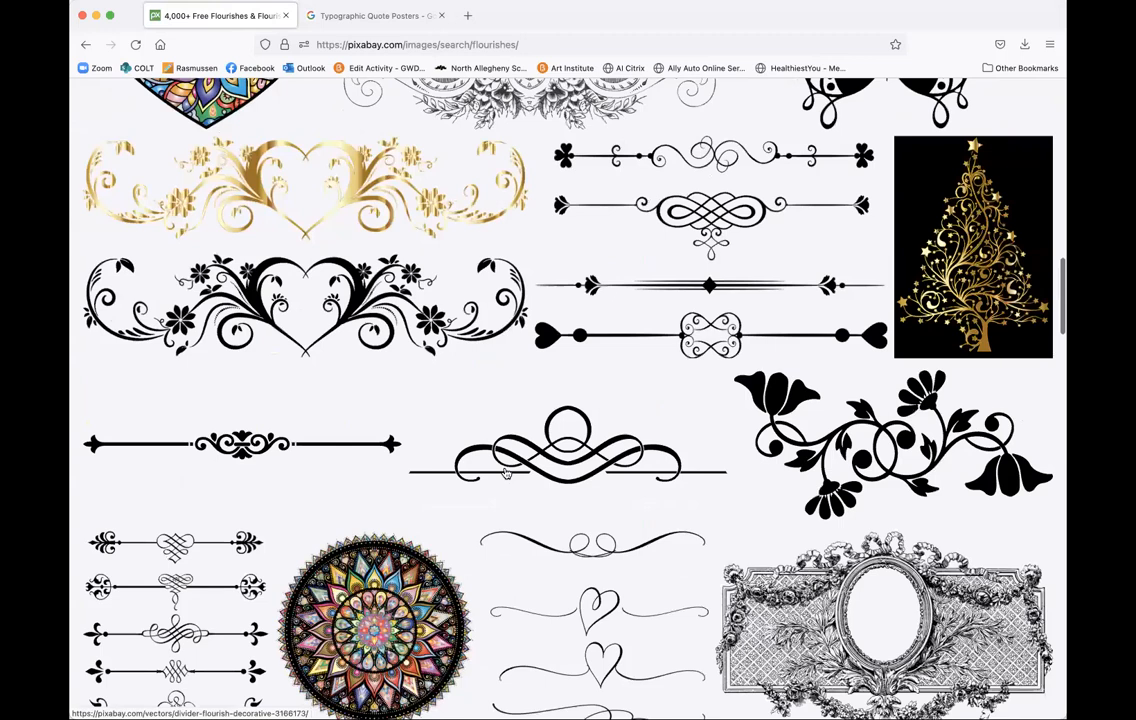
scroll(506, 473, "down", 4)
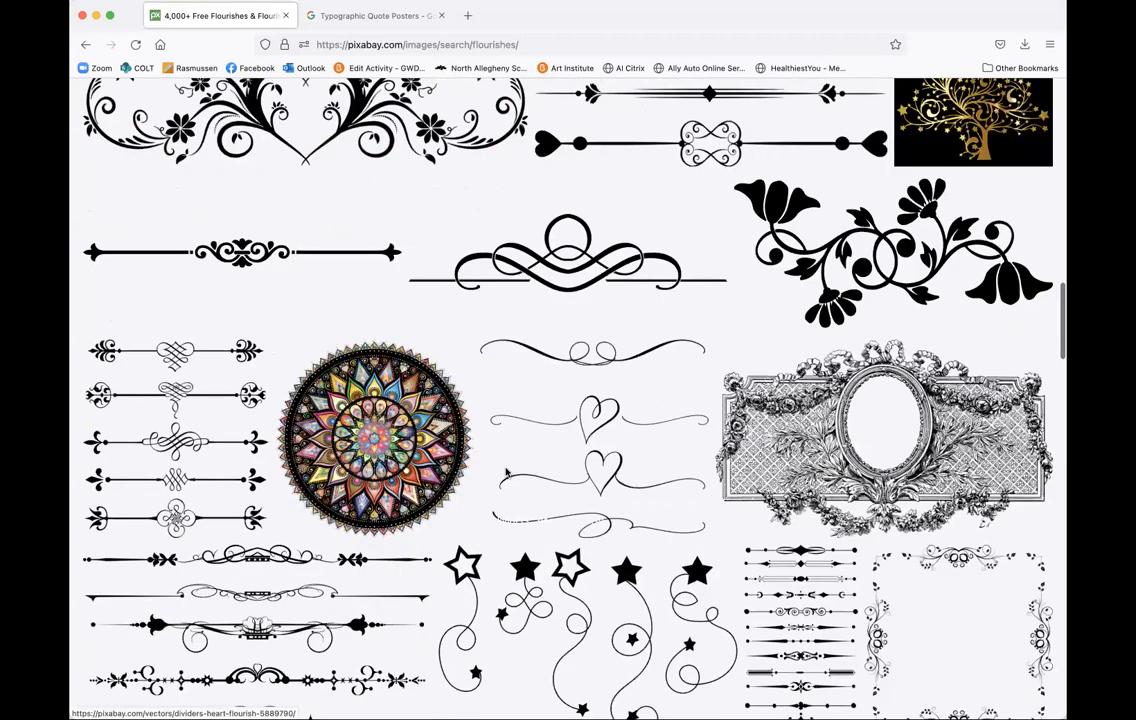
scroll(506, 473, "down", 9)
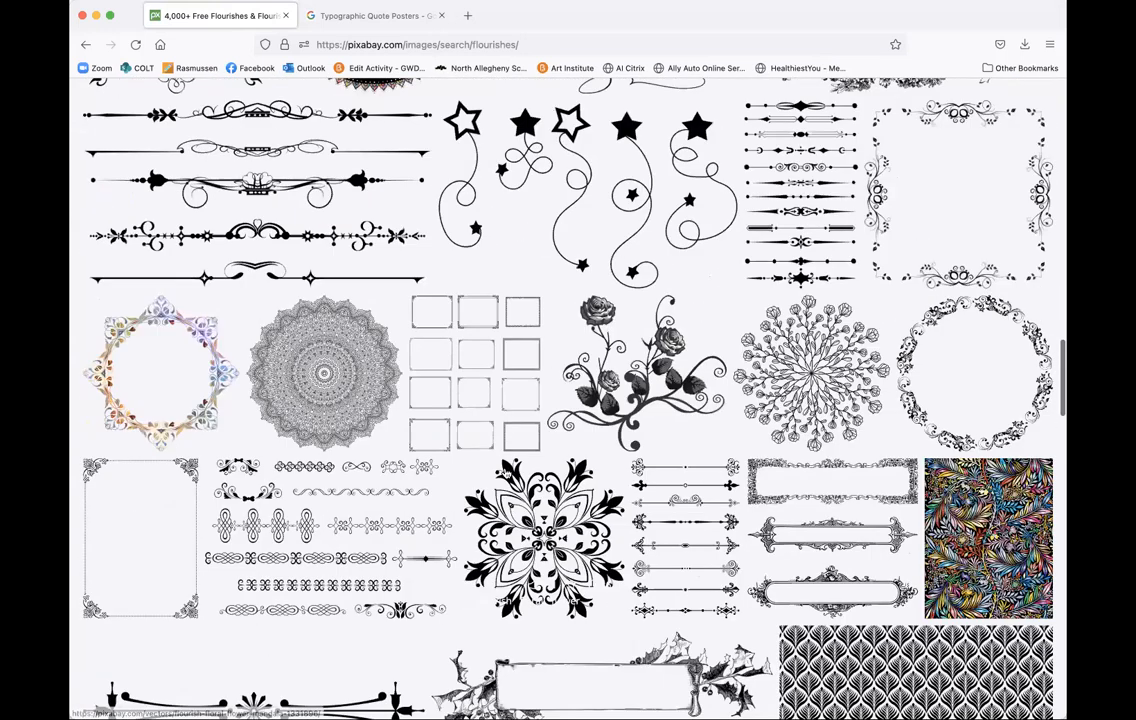
scroll(450, 420, "down", 2)
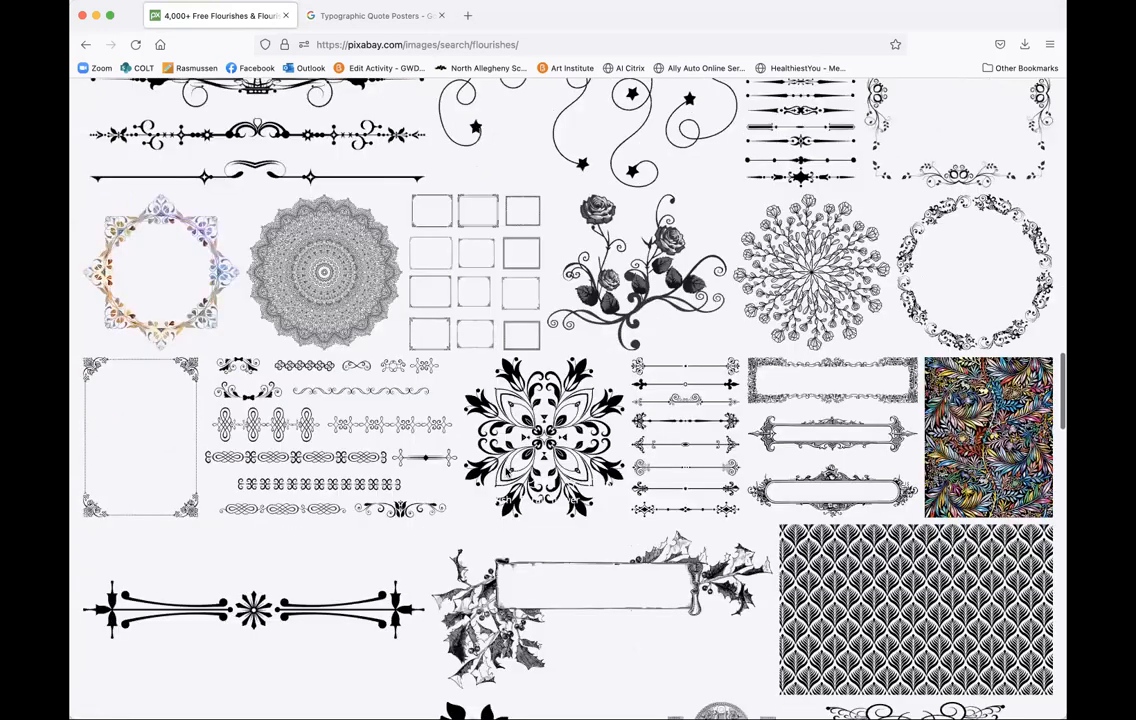
left_click(700, 402)
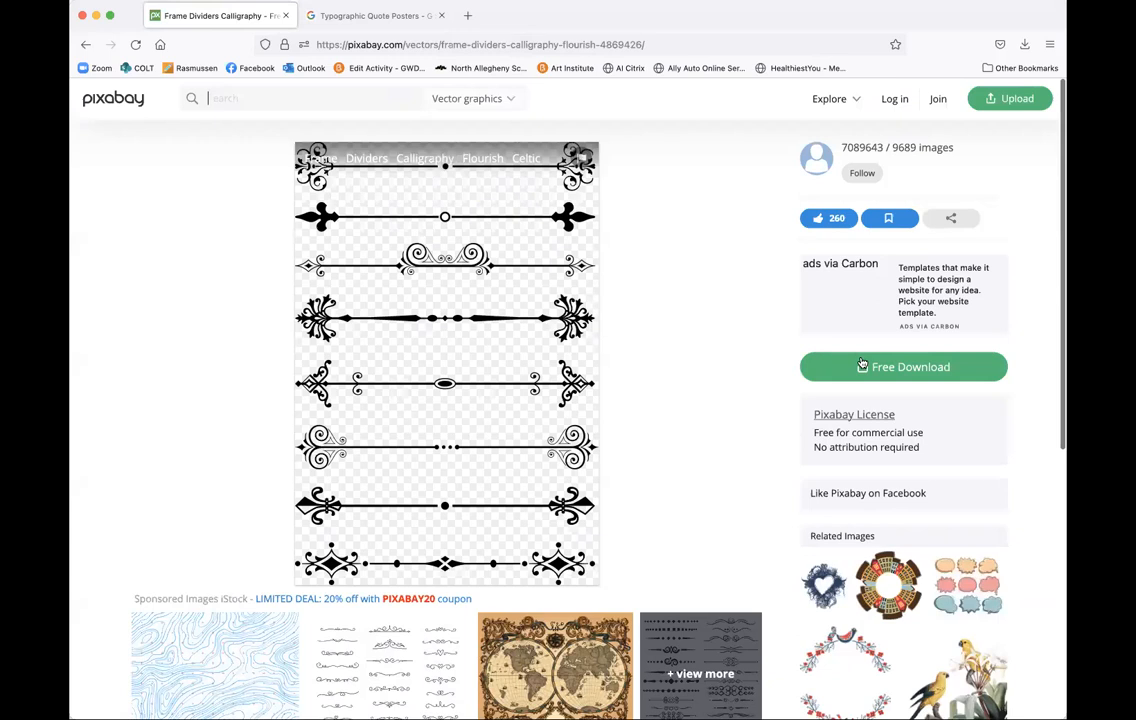
Download the divider set as the 876×1280 PNG, completing the robot check
left_click(903, 370)
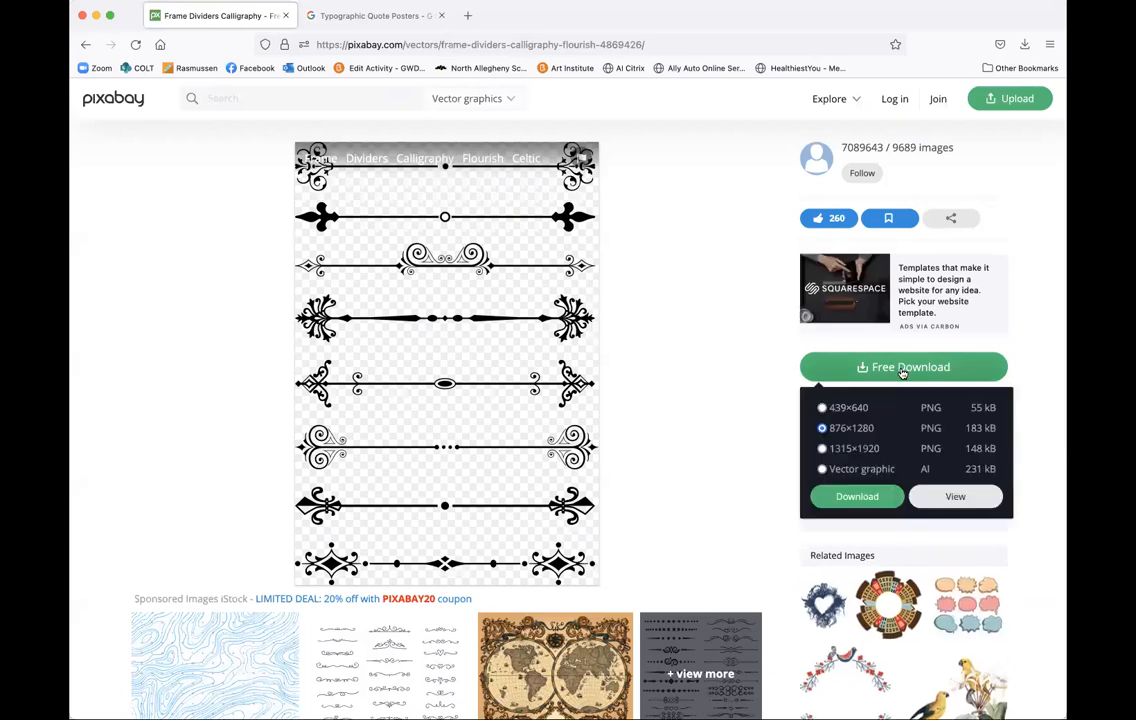
left_click(848, 497)
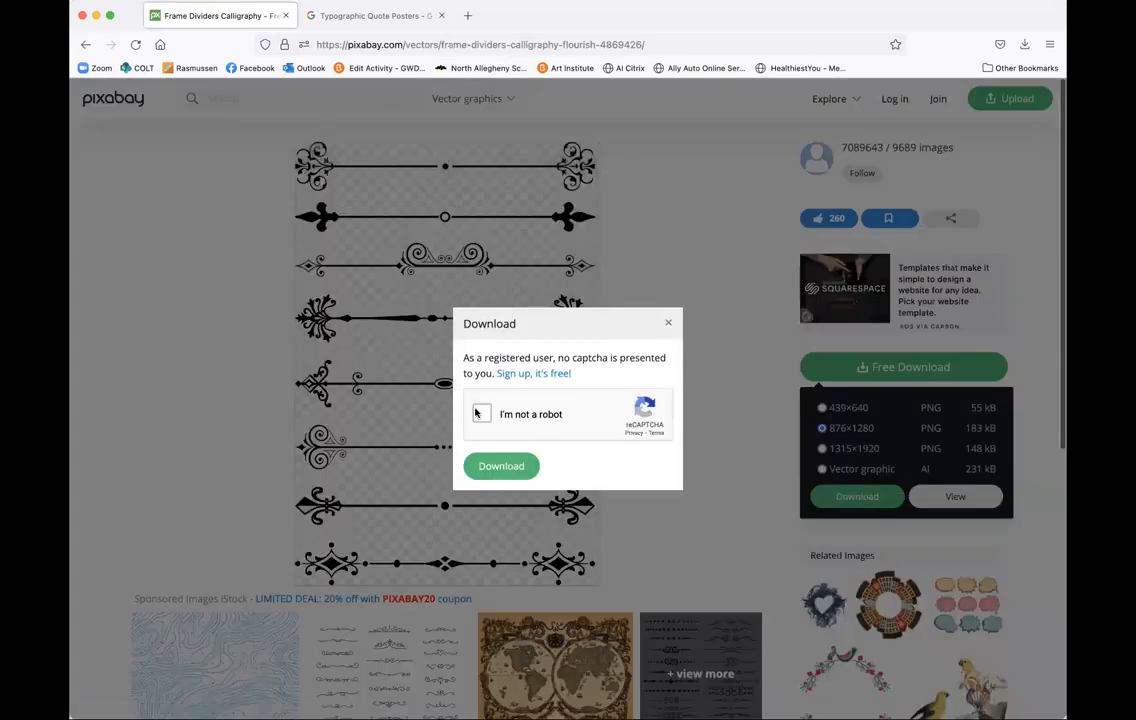
left_click(479, 414)
left_click(493, 466)
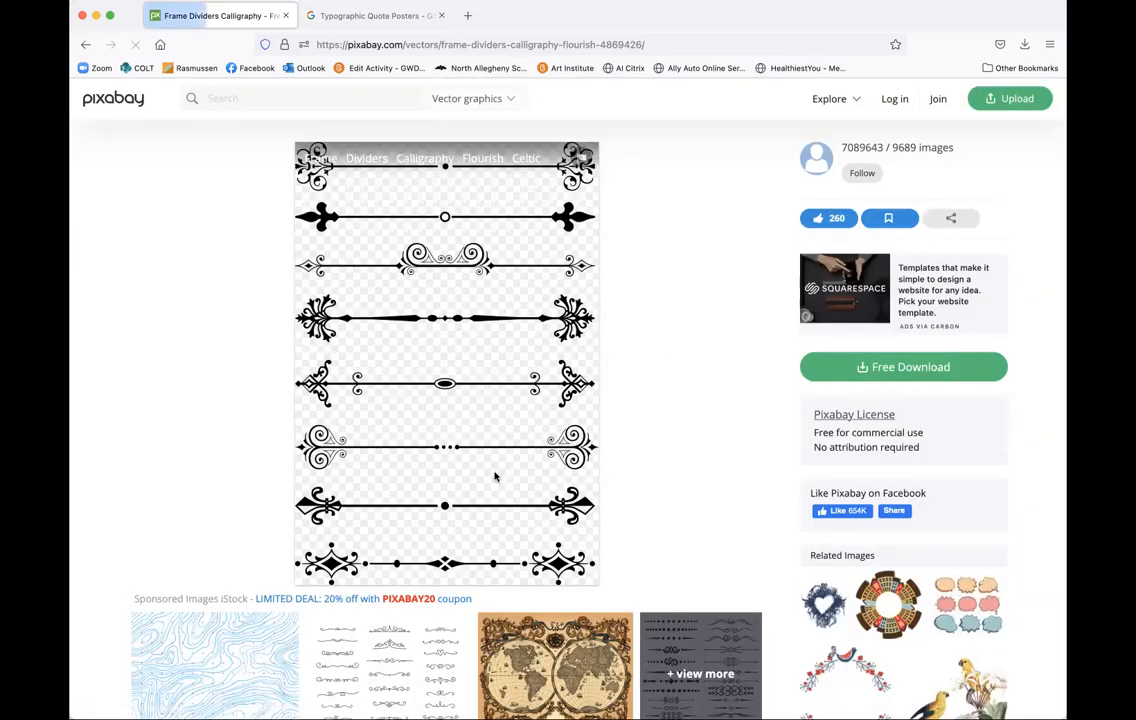
left_click(281, 214)
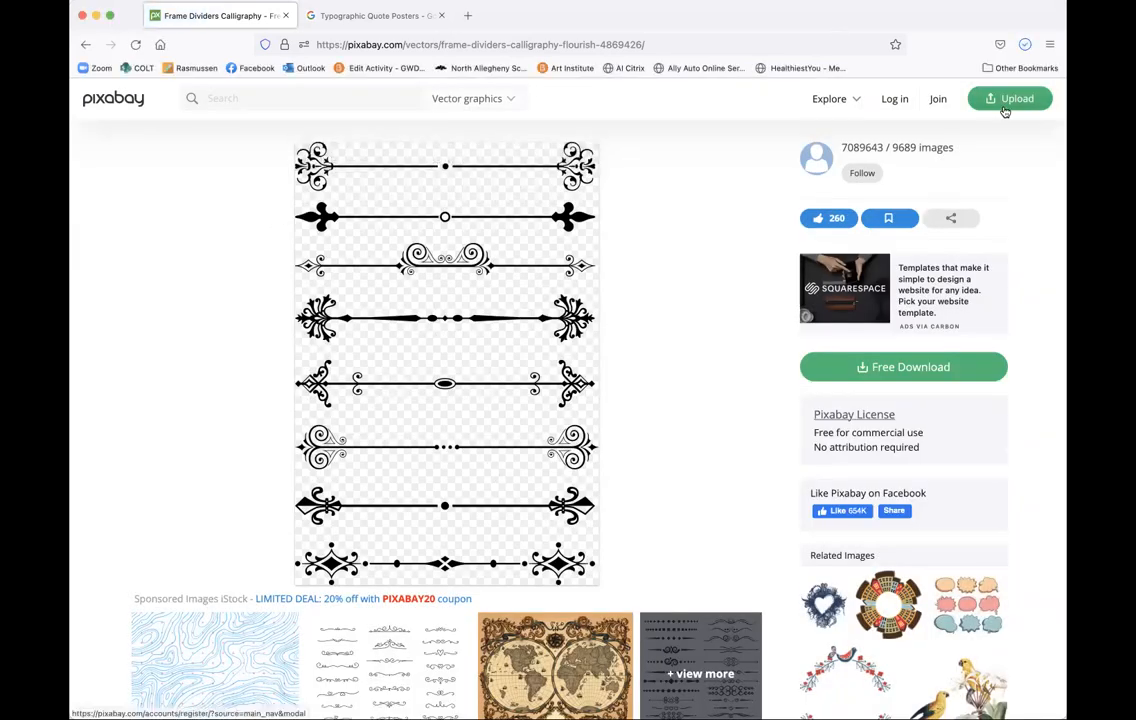
Open the downloaded divider image from the browser's recent downloads
left_click(1025, 46)
left_click(959, 76)
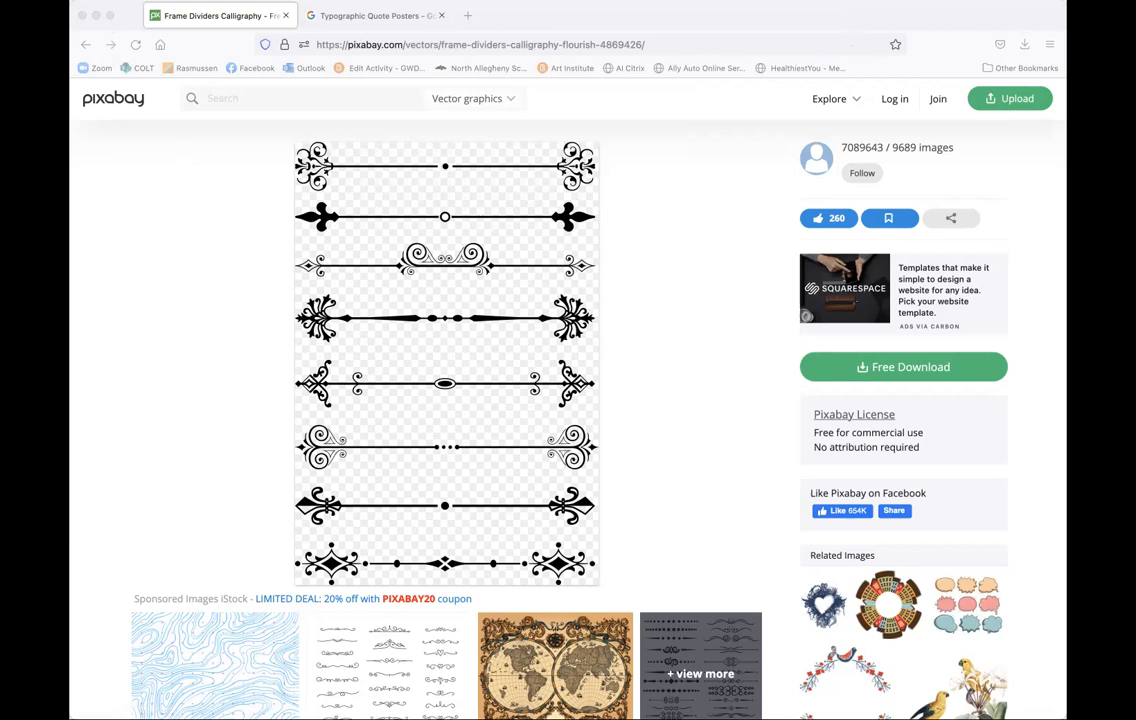
left_click(705, 306)
left_click(902, 394)
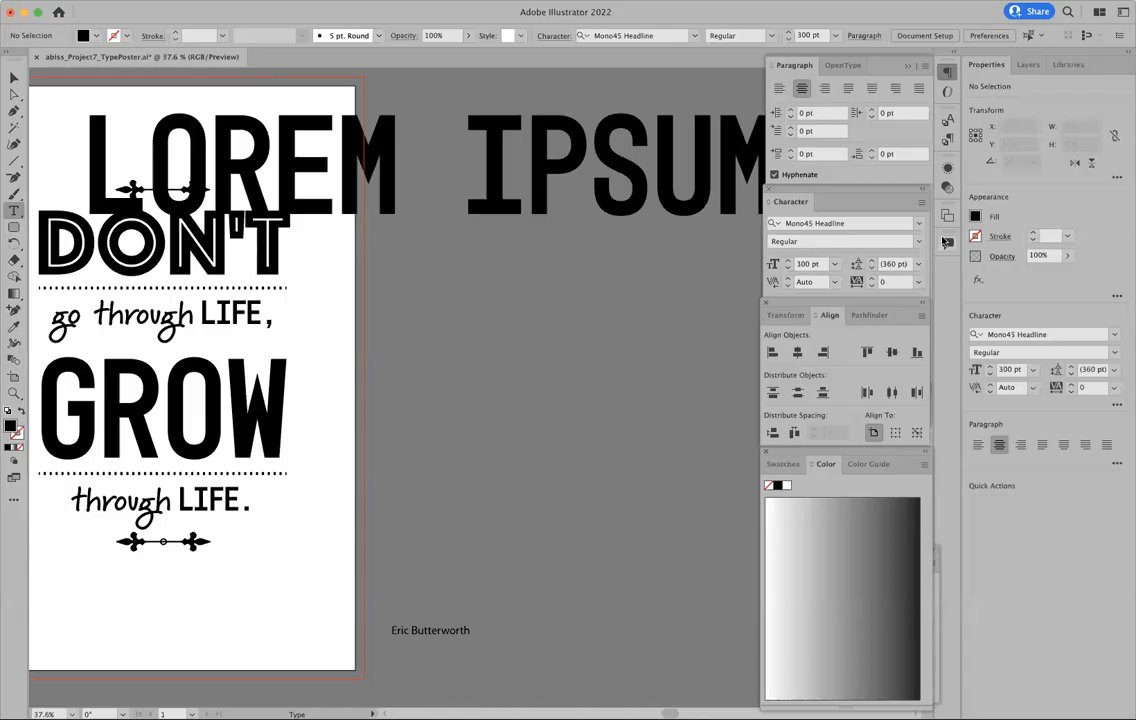
Back in Illustrator, move the "LOREM IPSUM" placeholder text off the poster onto the empty canvas beside it
left_click(533, 170)
left_click(13, 79)
left_click_drag(336, 148, 718, 263)
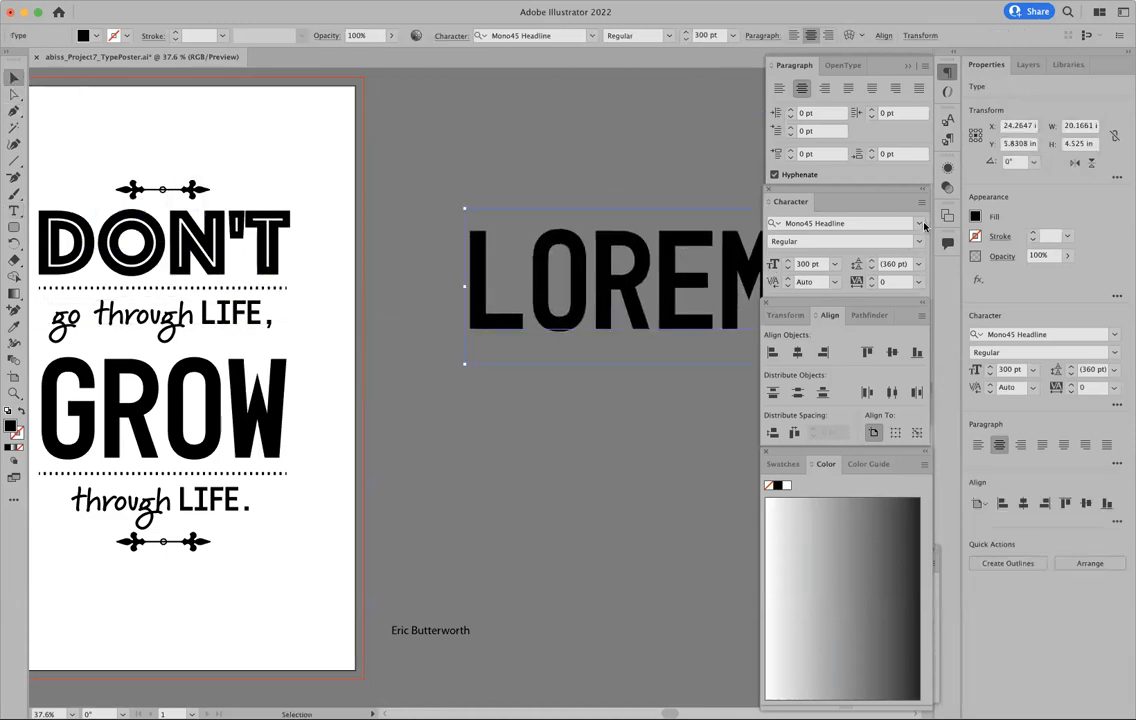
Browse the font list and set the placeholder text in Vintage Decorative Signs 9 to produce ornaments
left_click(921, 224)
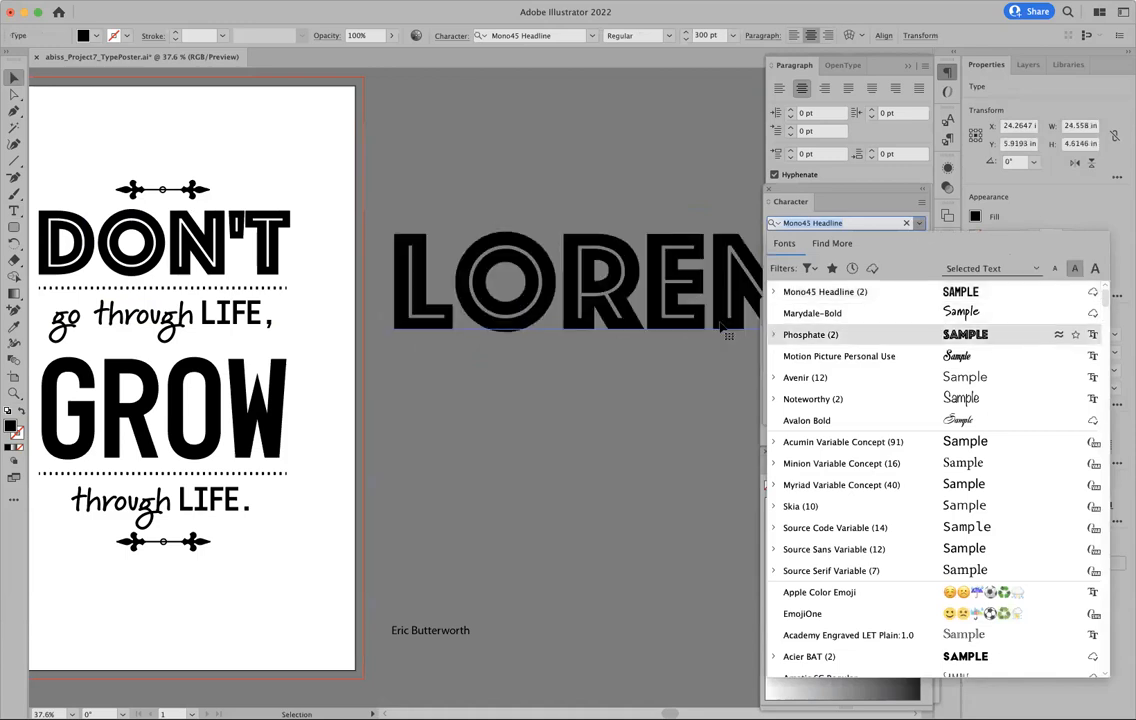
scroll(841, 489, "down", 5)
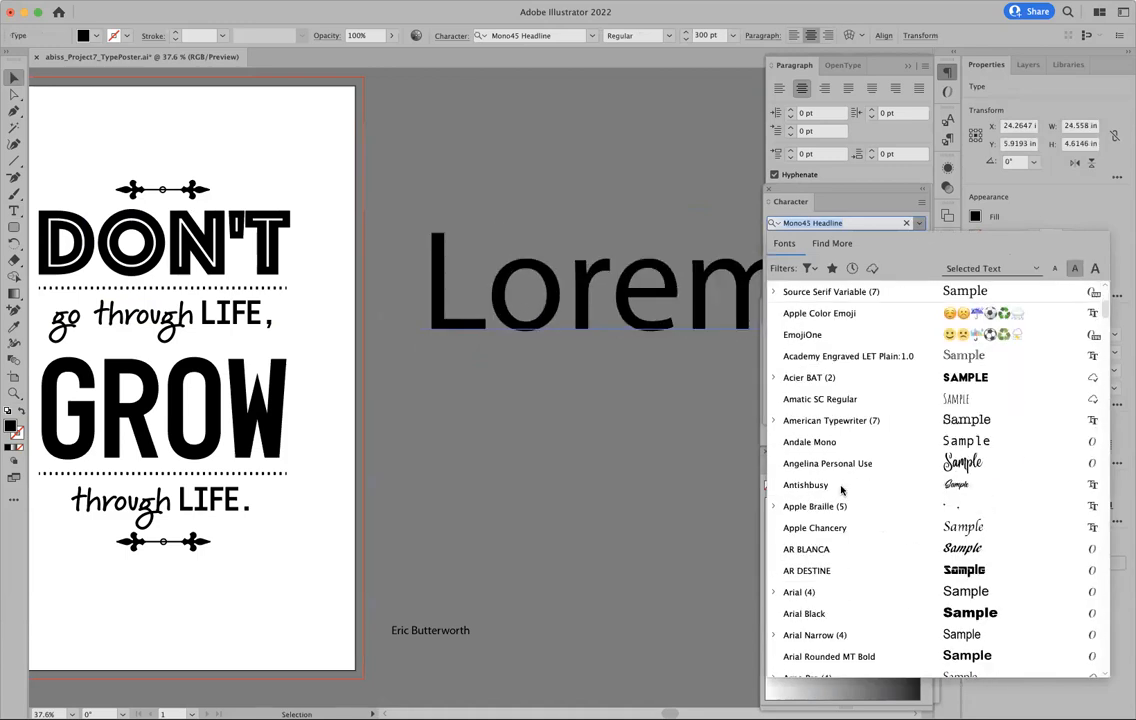
scroll(841, 489, "down", 10)
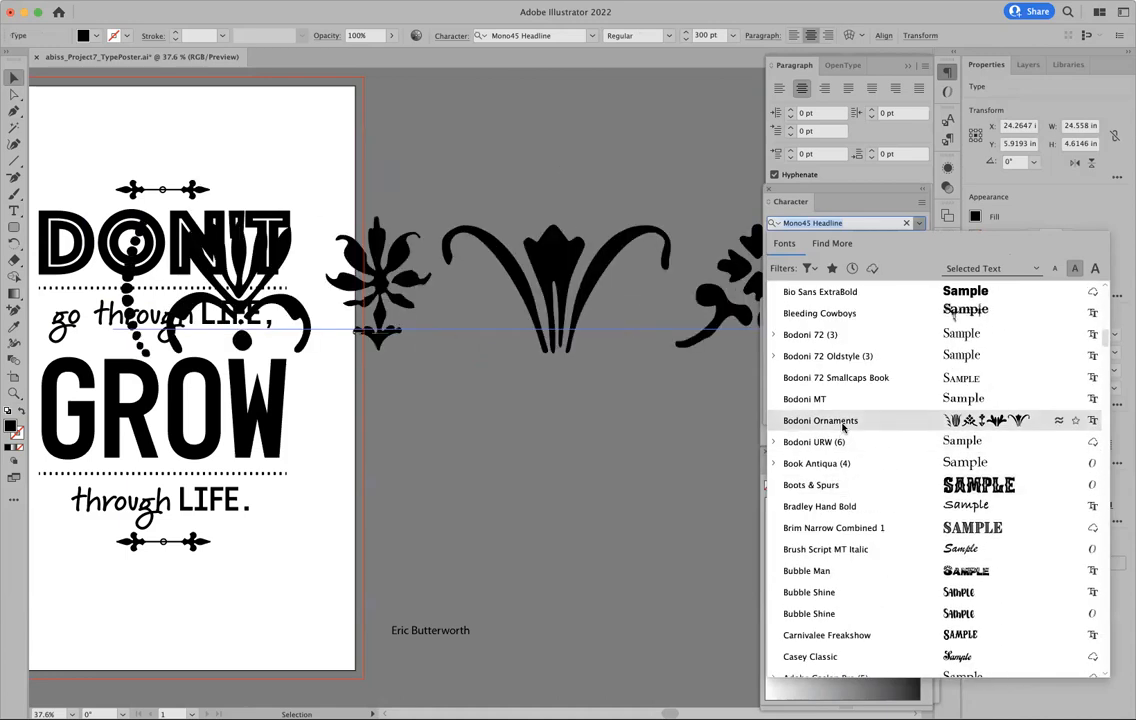
scroll(851, 506, "down", 10)
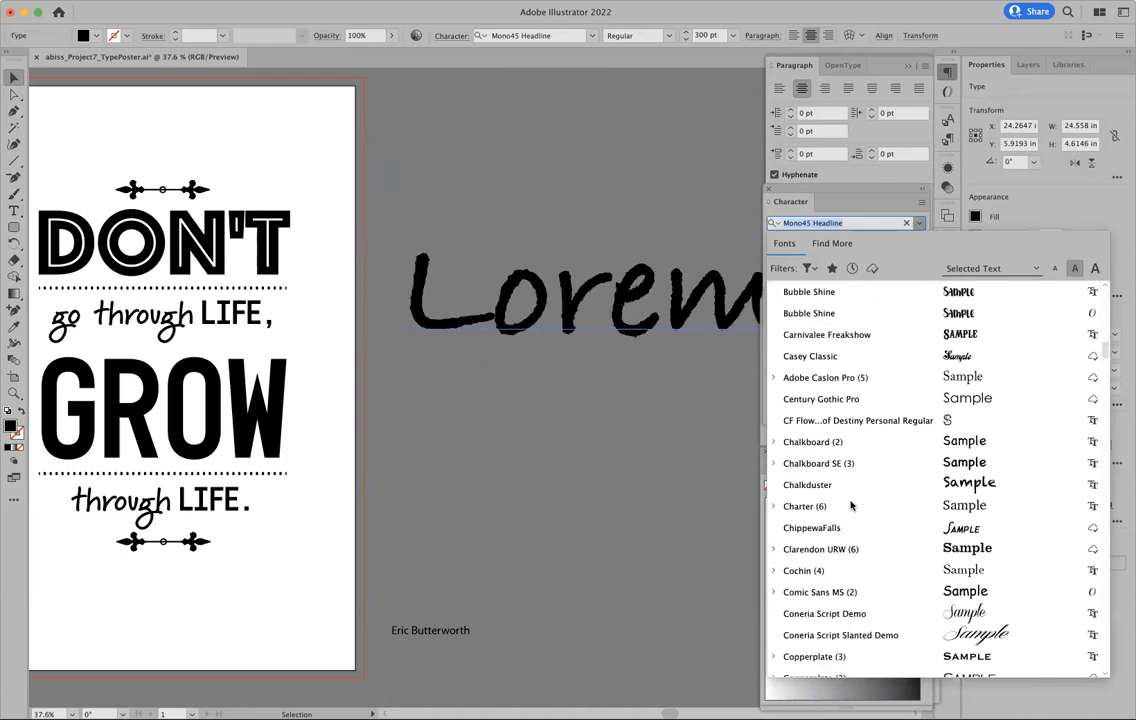
scroll(851, 506, "down", 15)
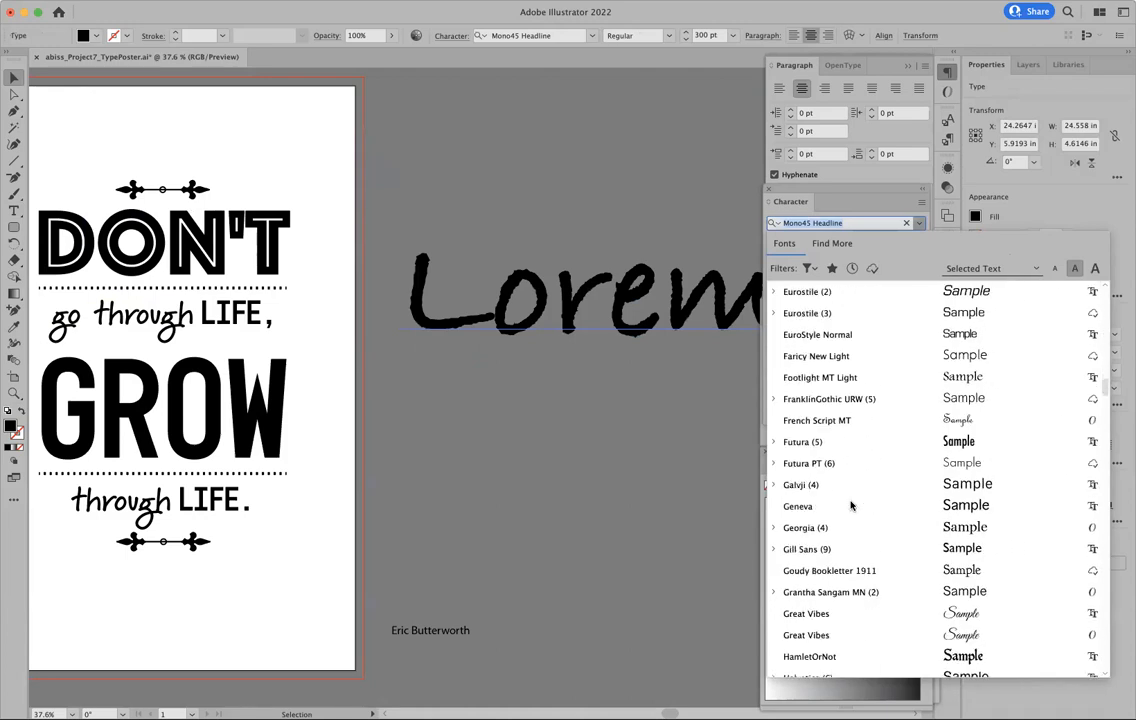
scroll(851, 506, "down", 20)
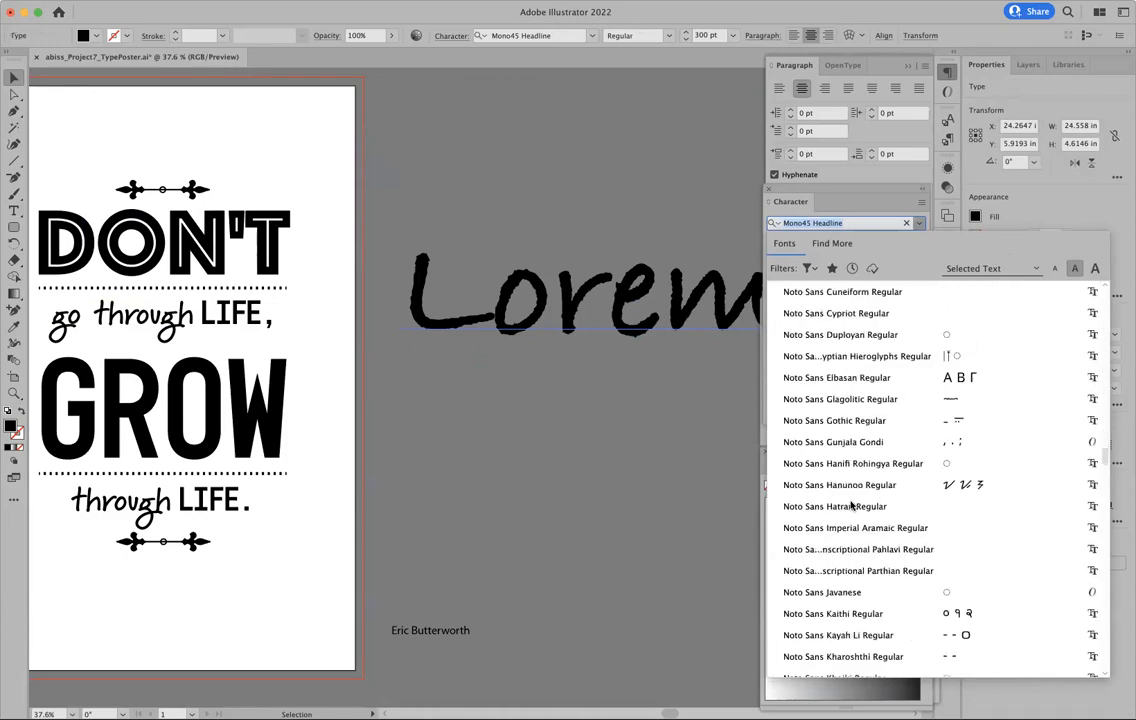
scroll(851, 506, "down", 20)
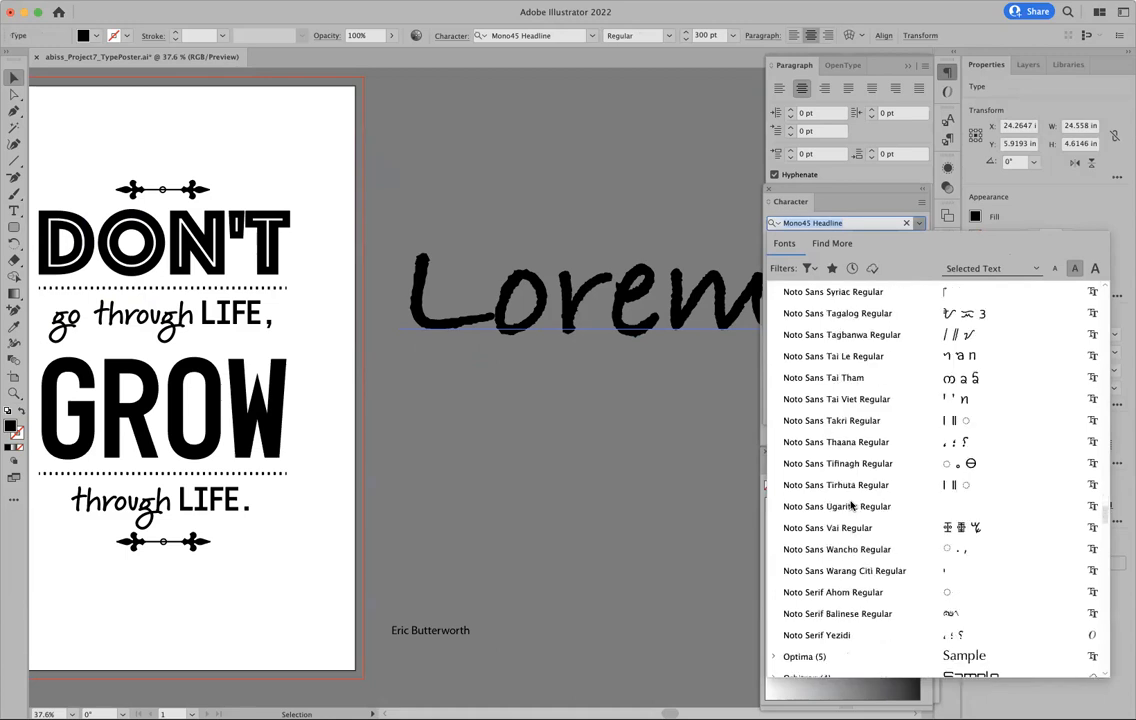
scroll(851, 506, "down", 15)
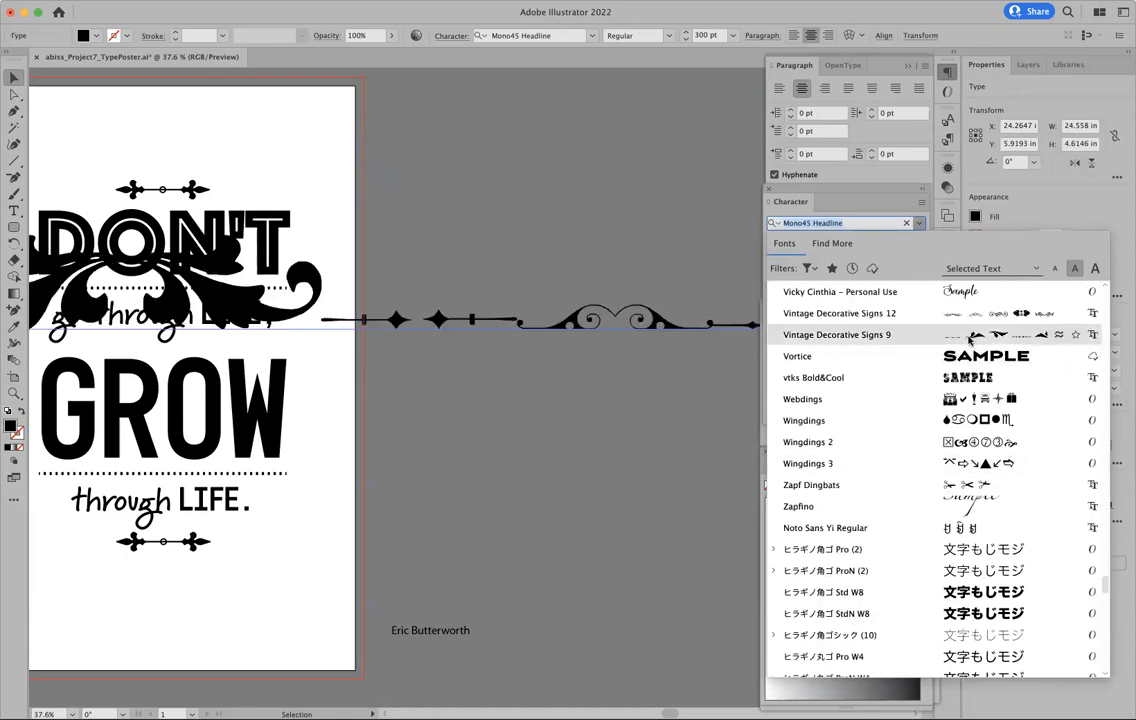
left_click(968, 340)
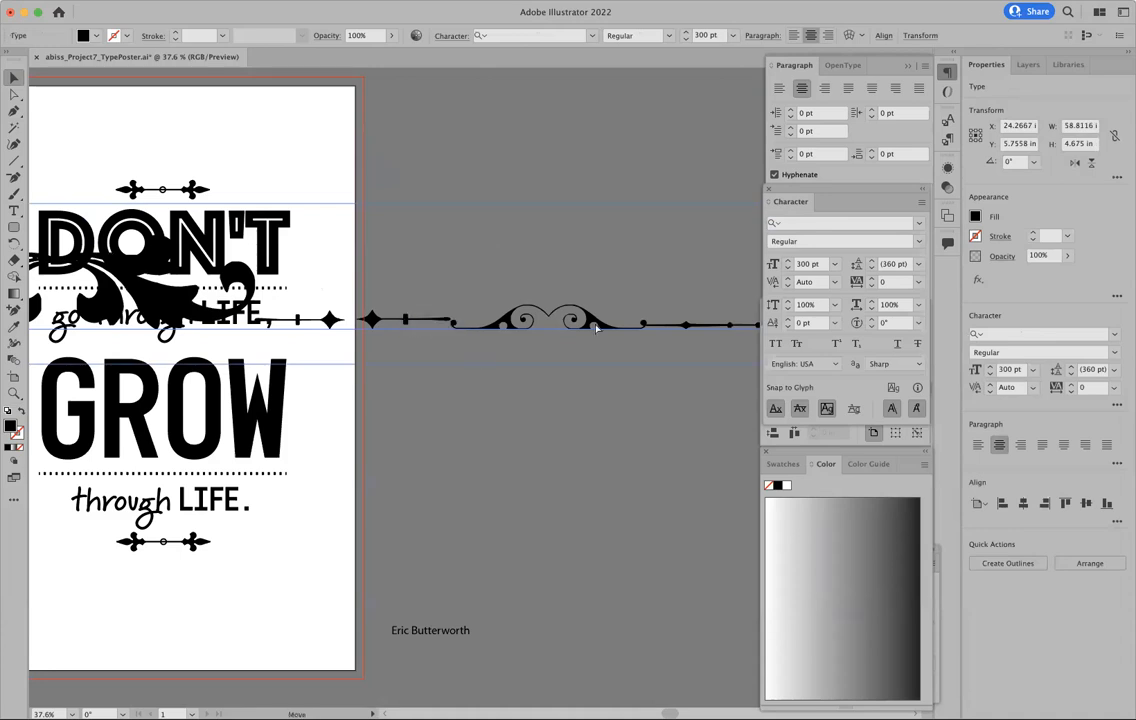
Move the long row of ornament characters off the poster onto the empty canvas above it
left_click_drag(488, 330, 160, 392)
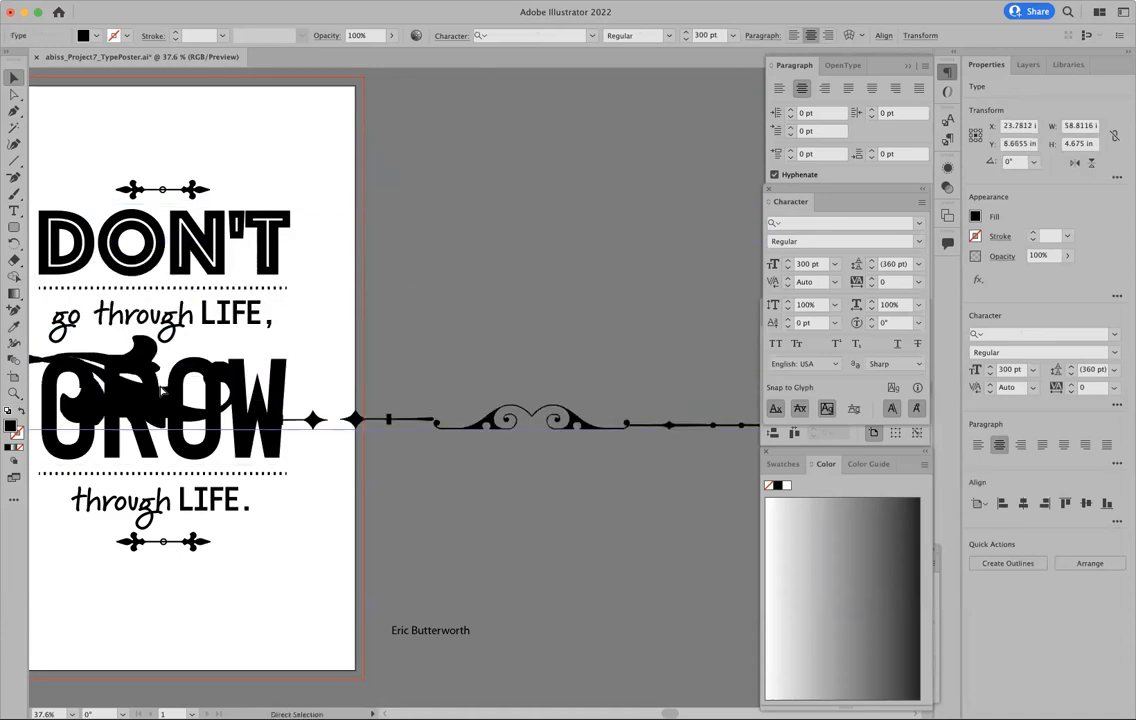
key("super+minus")
left_click_drag(280, 418, 398, 128)
scroll(415, 245, "up", 3)
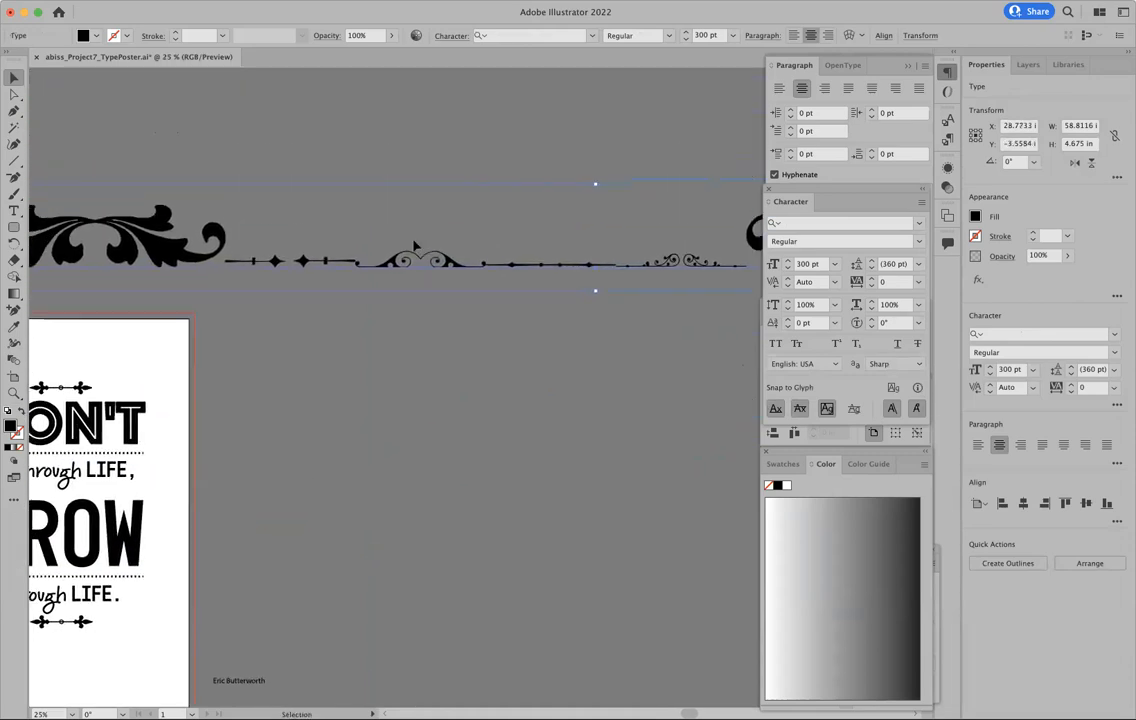
key("super+minus")
left_click_drag(260, 337, 335, 256)
Delete the plain letter "L" at the start of the ornament row and move the row slightly higher
key("t")
left_click_drag(102, 303, 136, 305)
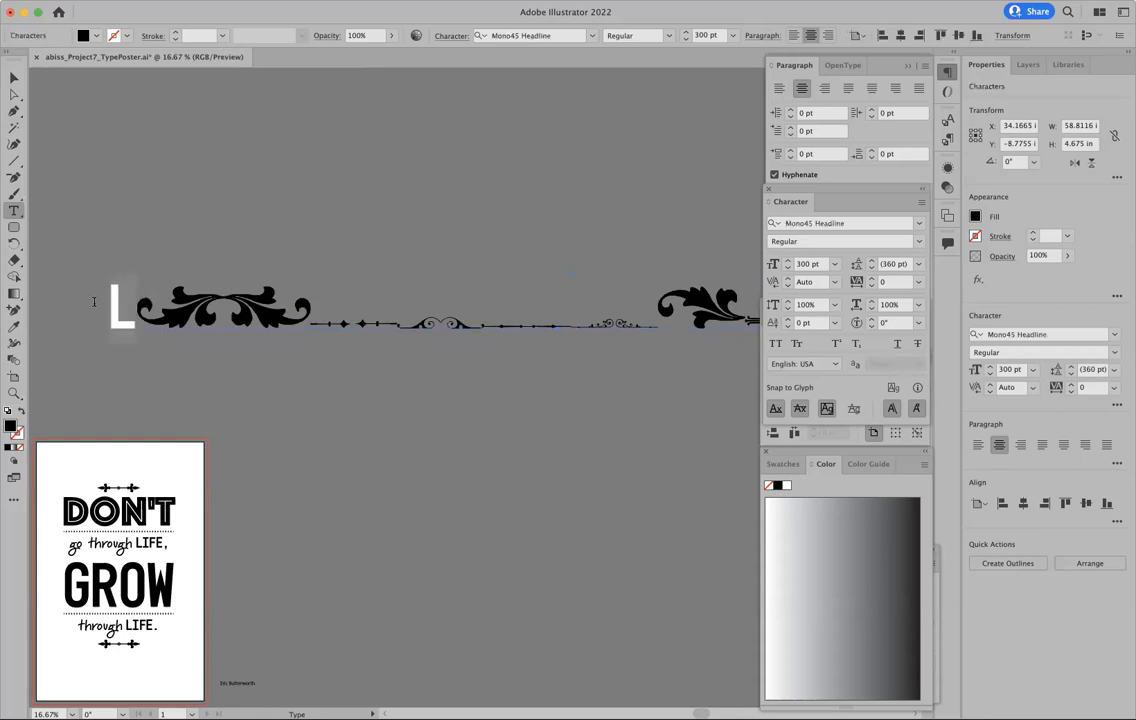
key("BackSpace")
key("Escape")
left_click_drag(398, 315, 340, 254)
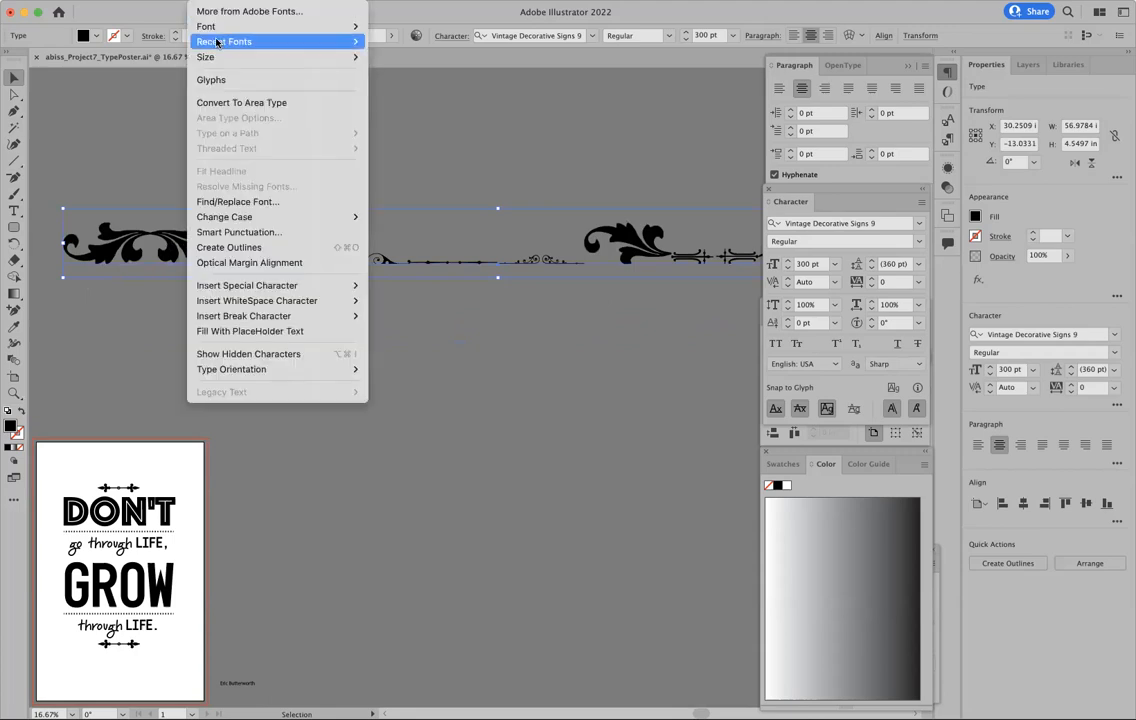
Show the font's Glyphs panel with enlarged previews and place it beside the ornament row
left_click(208, 80)
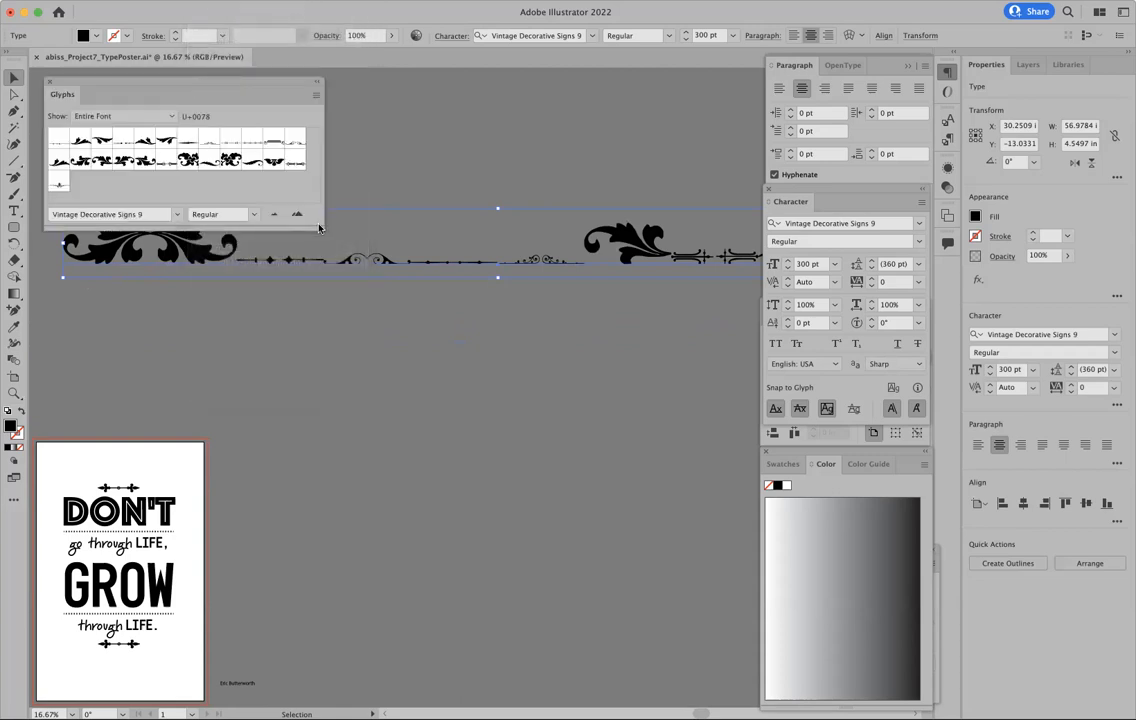
left_click_drag(318, 224, 513, 558)
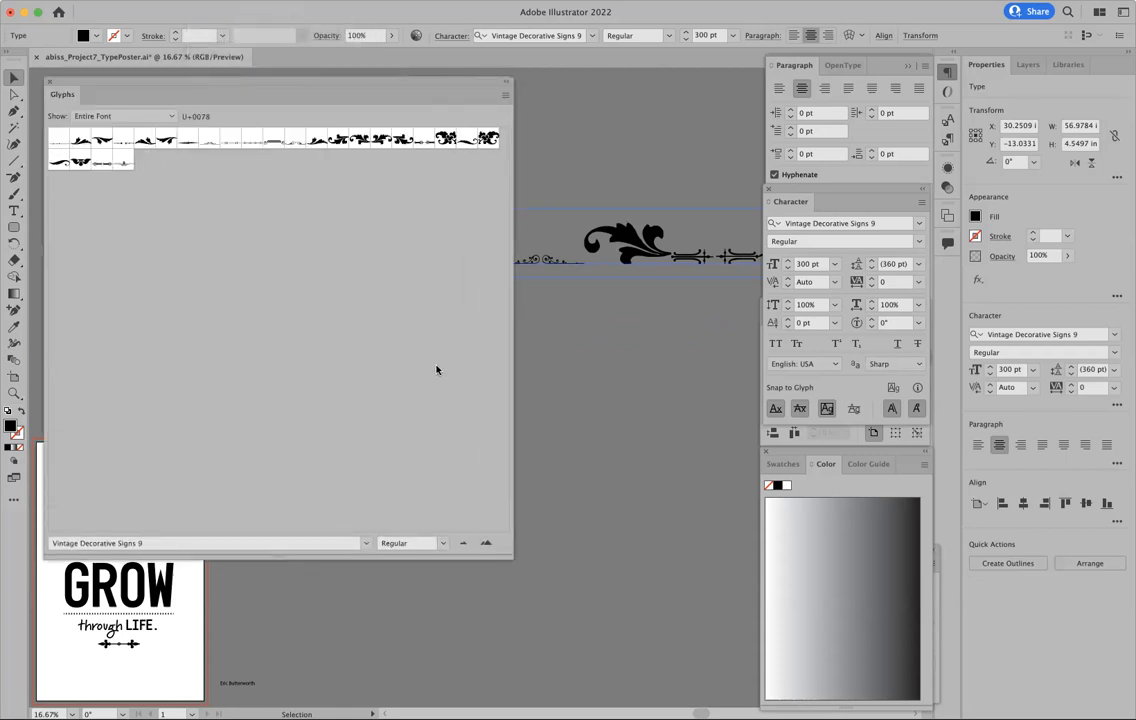
left_click(487, 541)
left_click(487, 541)
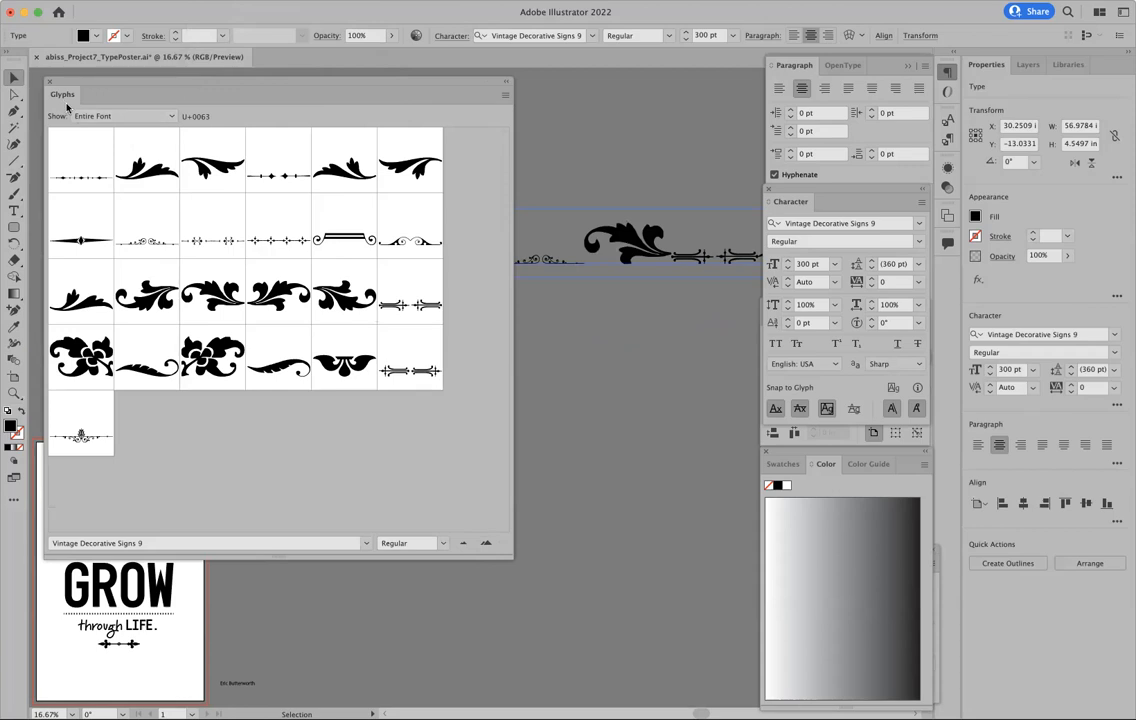
left_click_drag(100, 81, 644, 149)
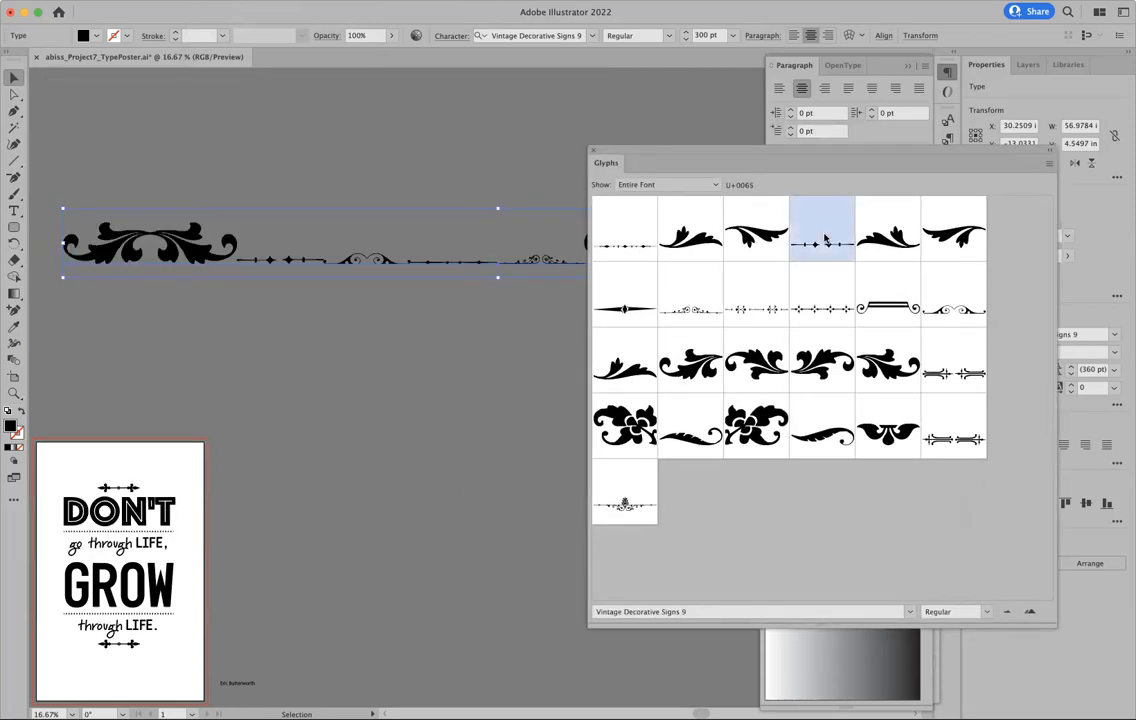
Replace the whole ornament row with the single two-diamond divider glyph and place it just above the poster
double_click(150, 258)
key("super+a")
key("BackSpace")
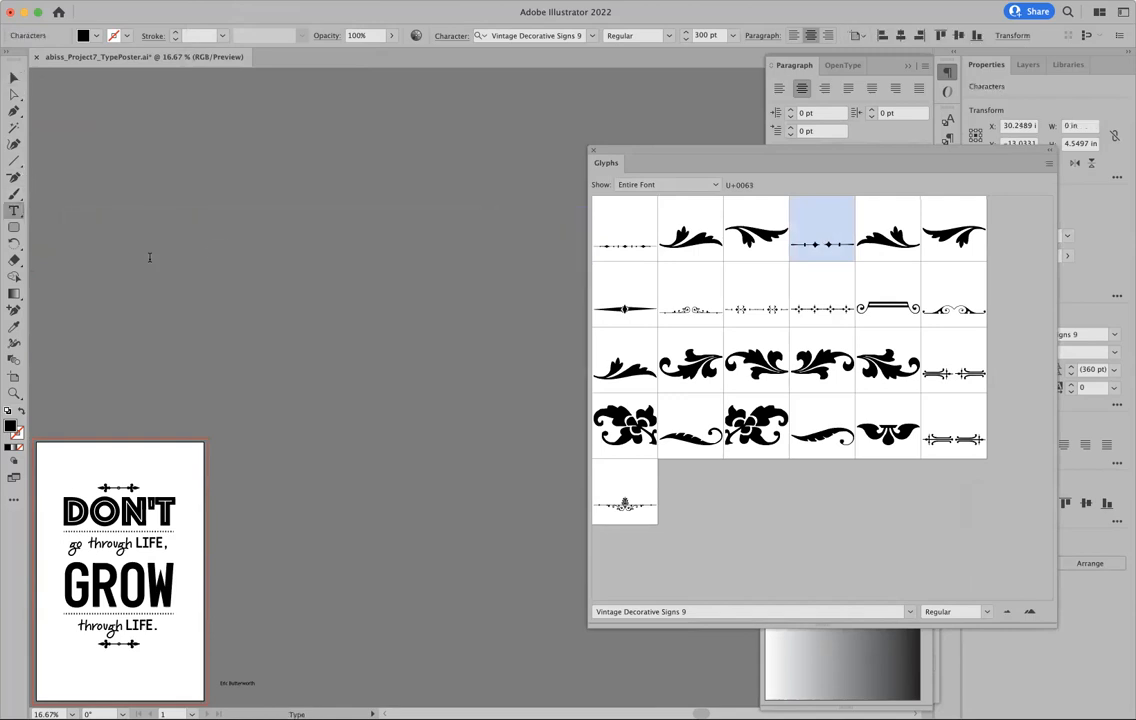
double_click(810, 220)
left_click(14, 78)
left_click_drag(500, 260, 176, 359)
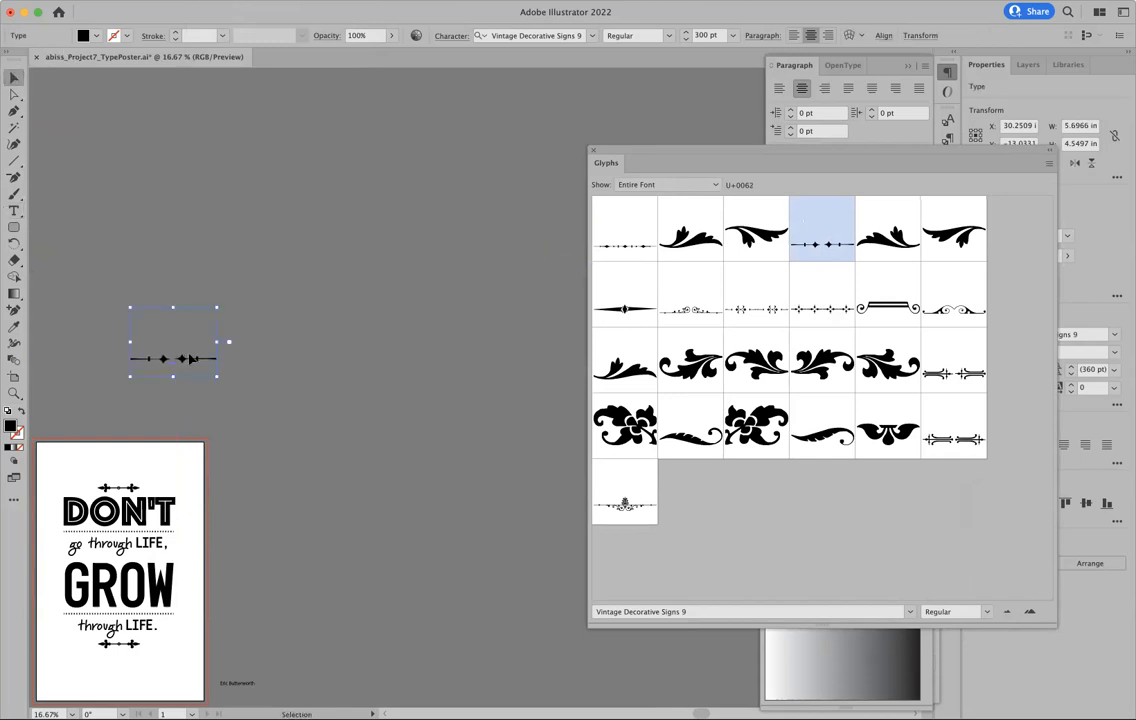
left_click(449, 349)
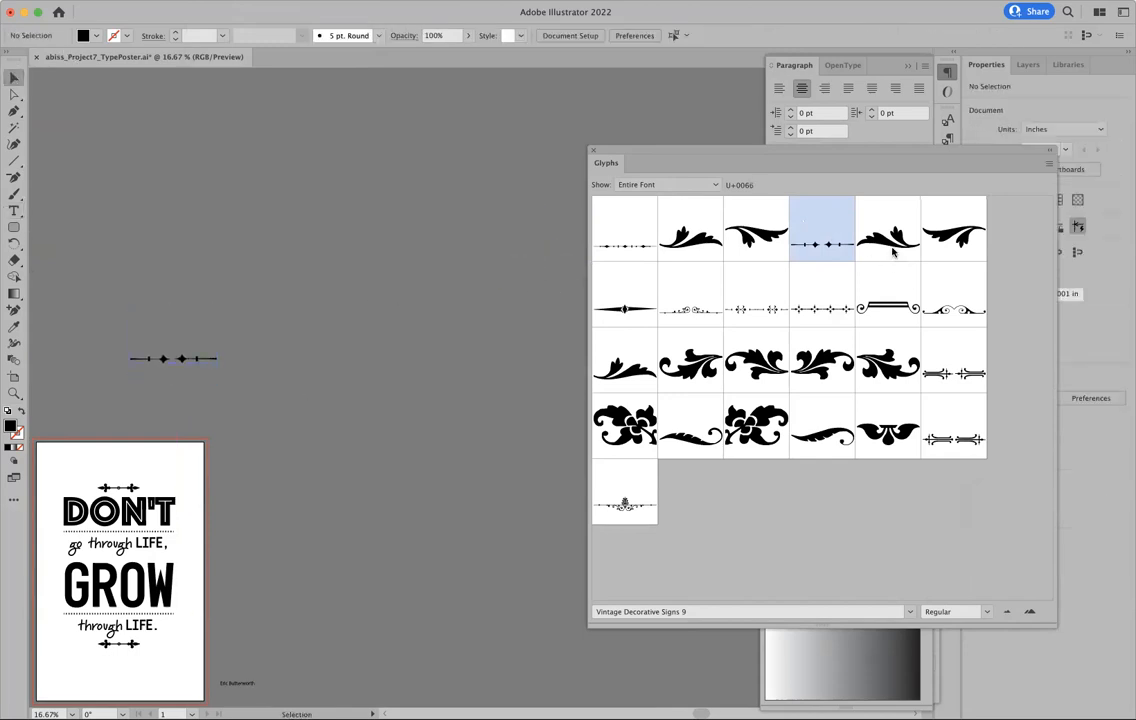
left_click(893, 250)
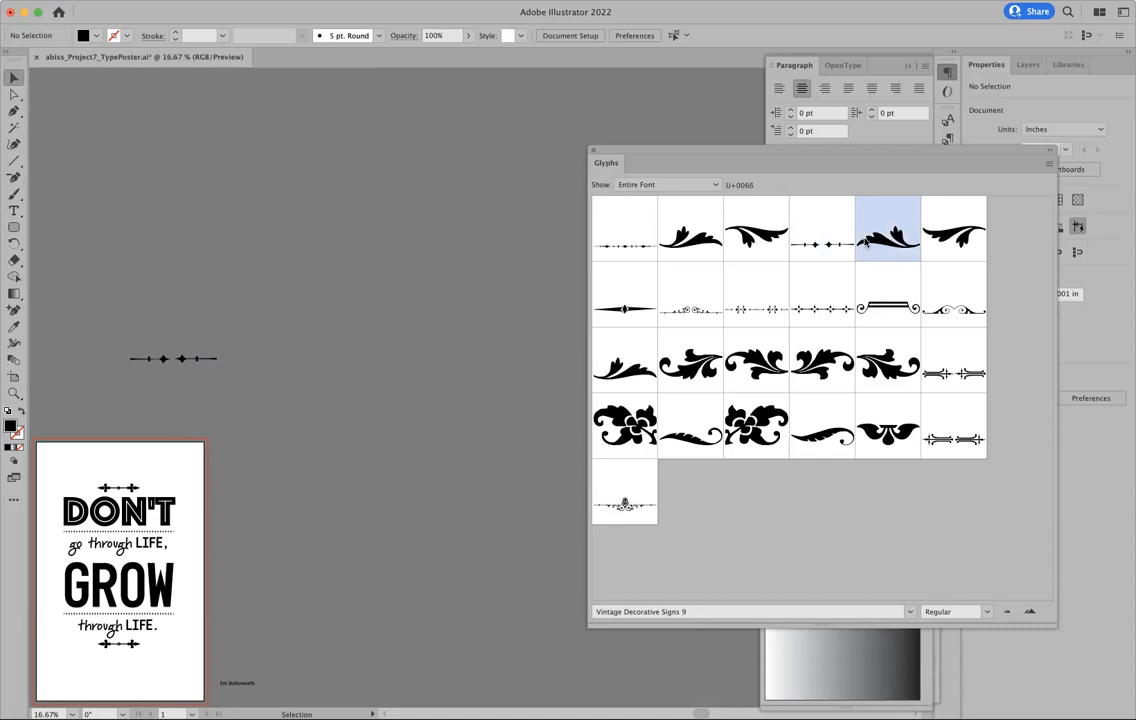
left_click(14, 212)
left_click(264, 172)
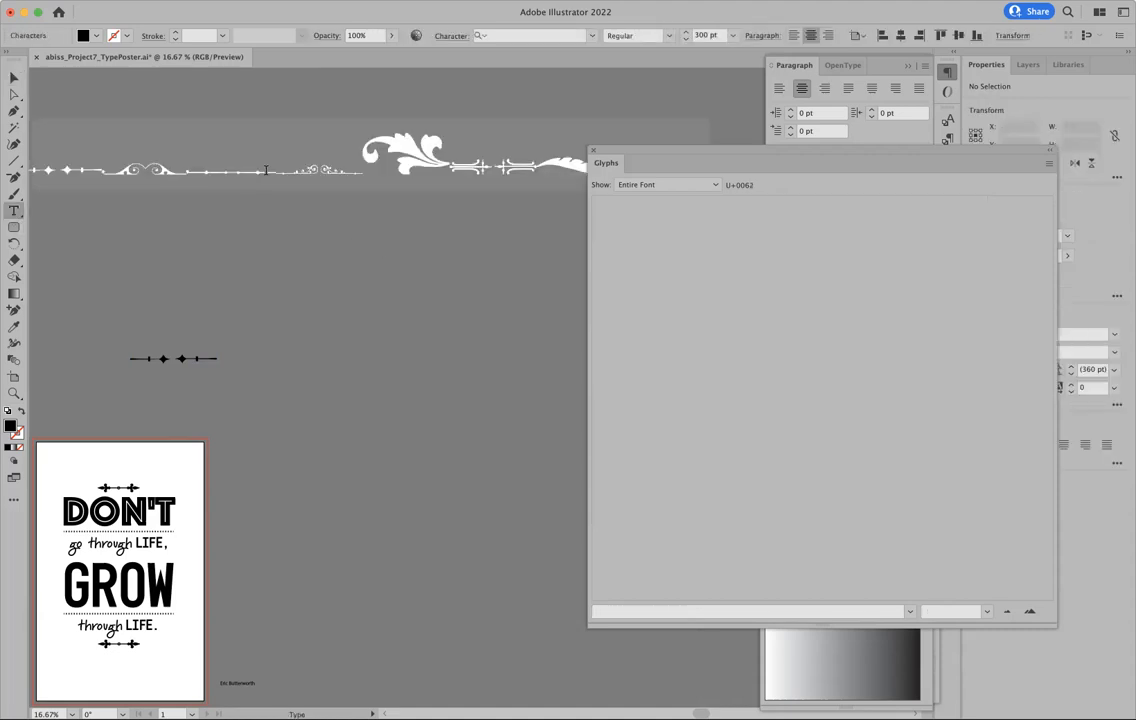
left_click(389, 165)
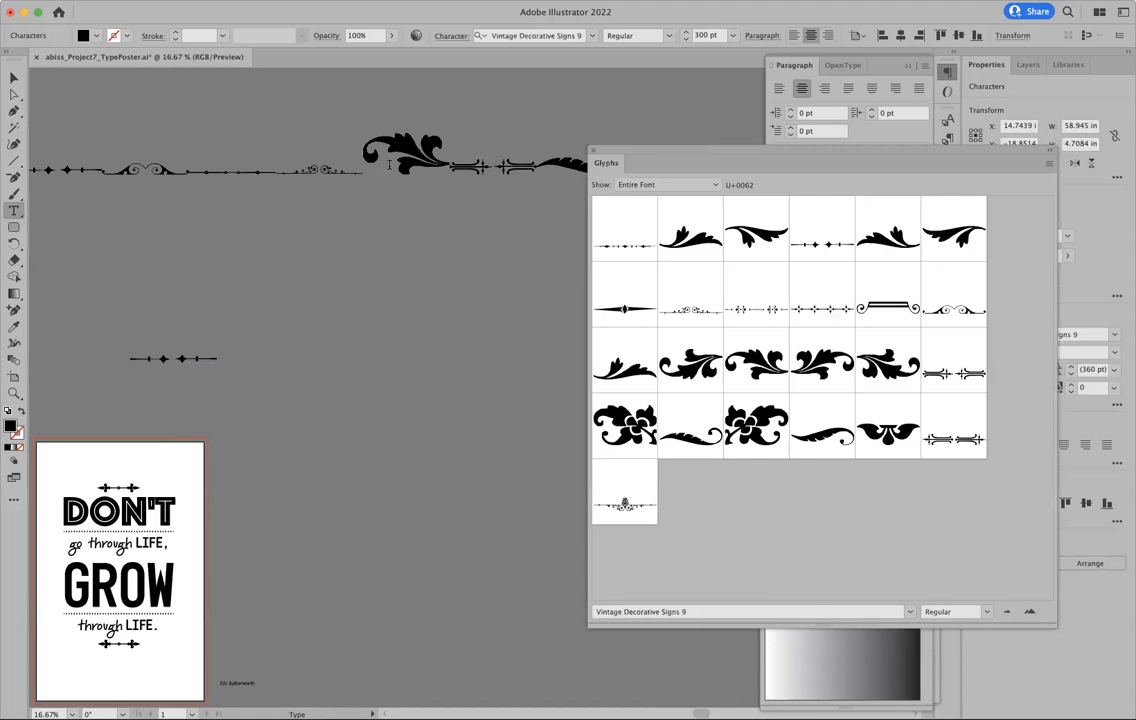
key("super+a")
key("BackSpace")
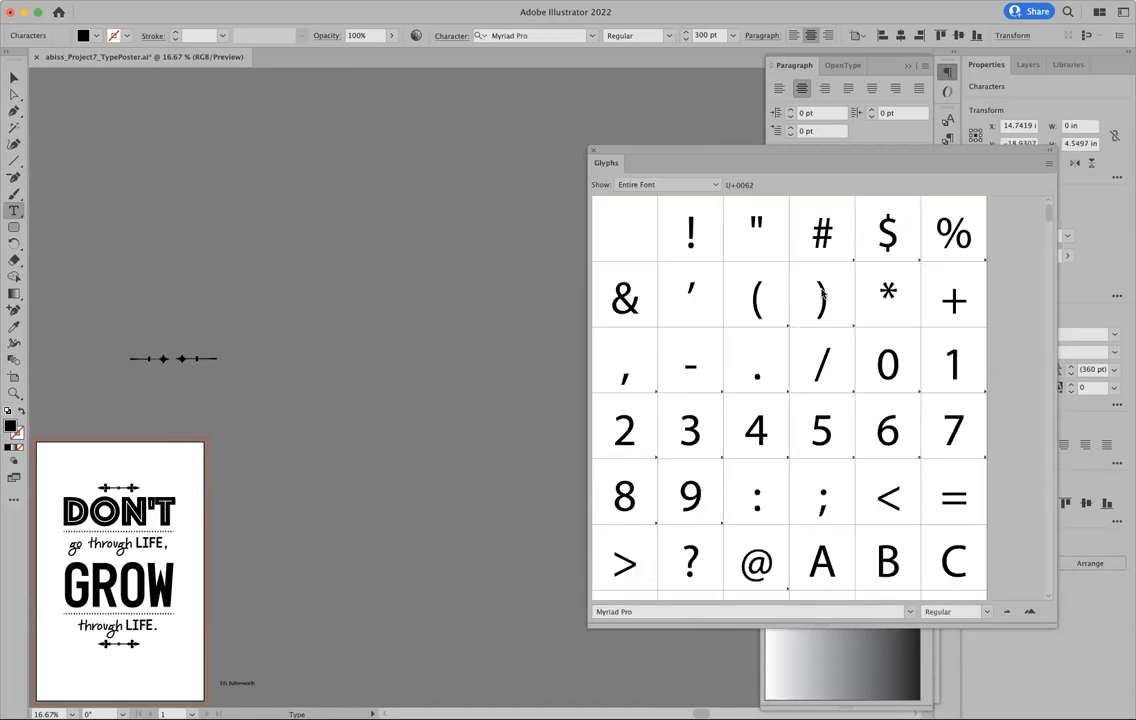
key("super+z")
triple_click(470, 160)
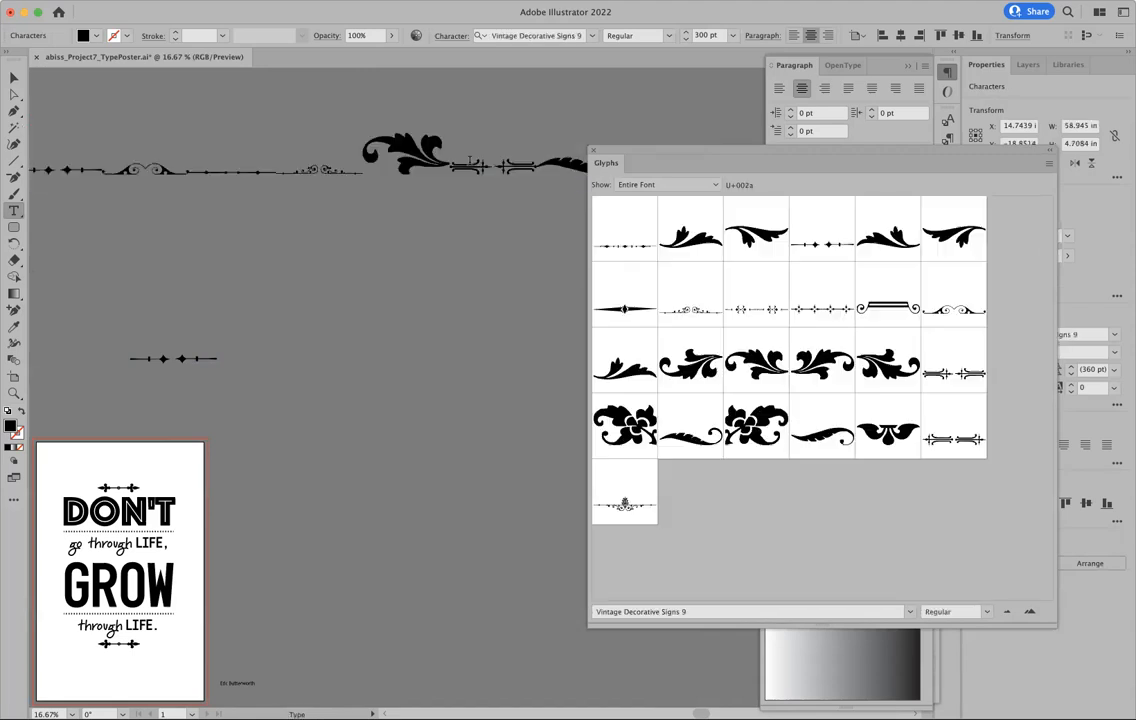
key("BackSpace")
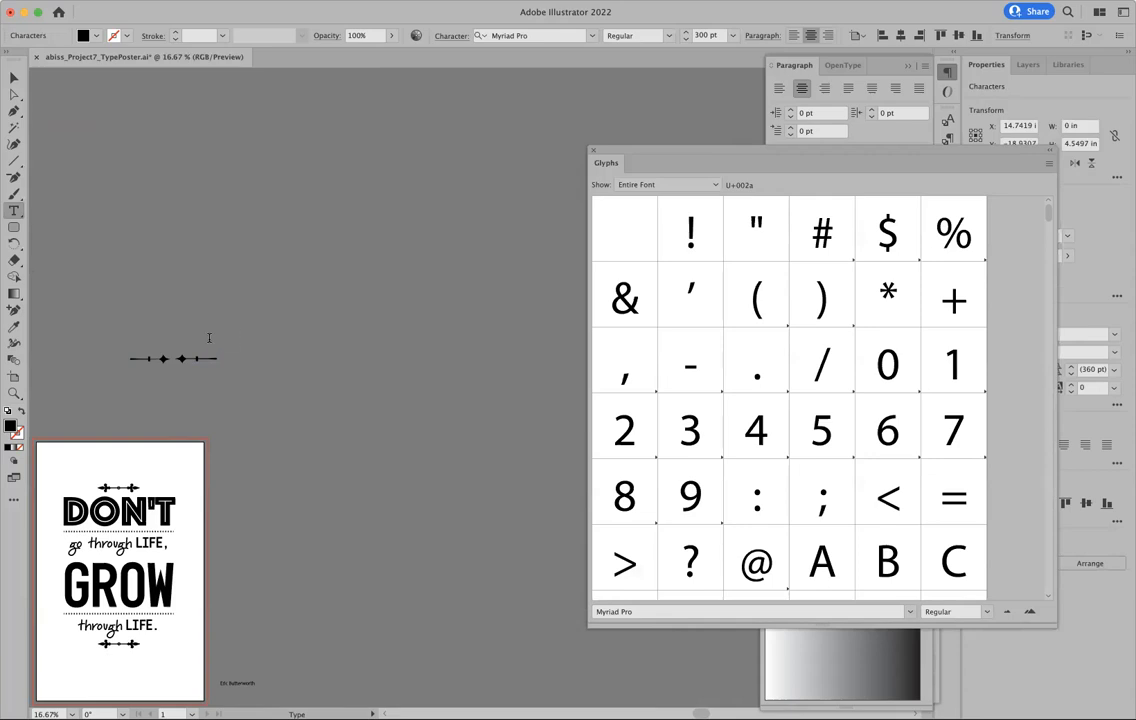
Reselect the two-diamond divider text and close the Glyphs panel
left_click(196, 359)
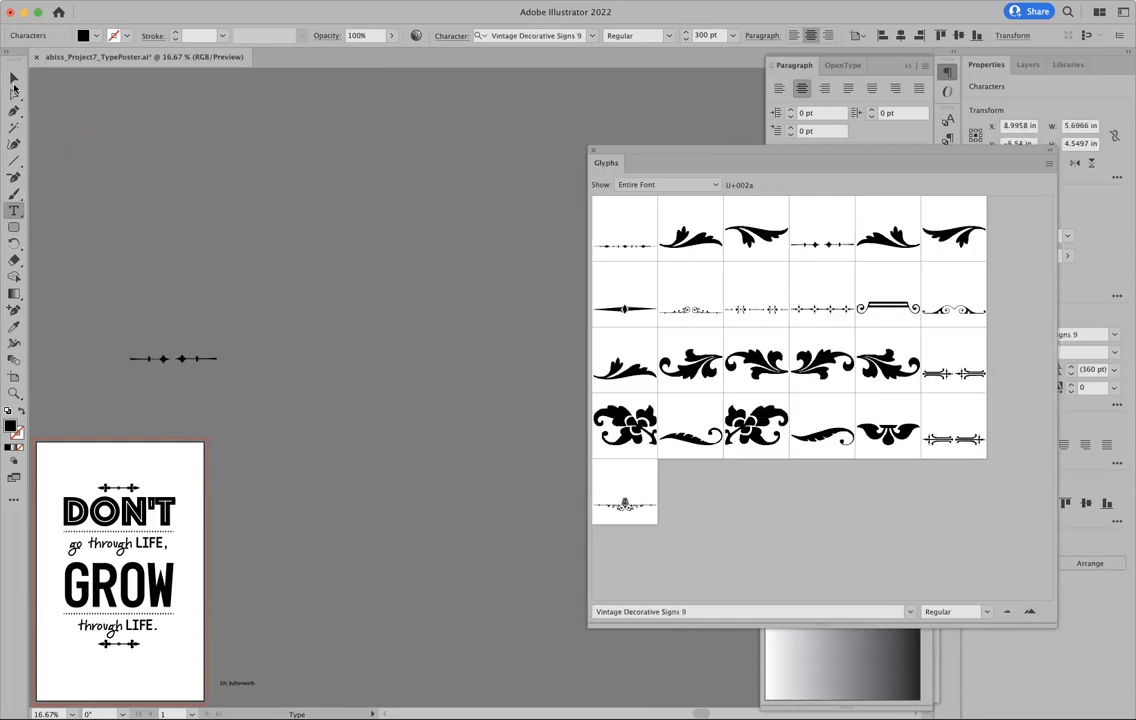
left_click(14, 77)
scroll(211, 247, "left", 5)
scroll(211, 247, "down", 3)
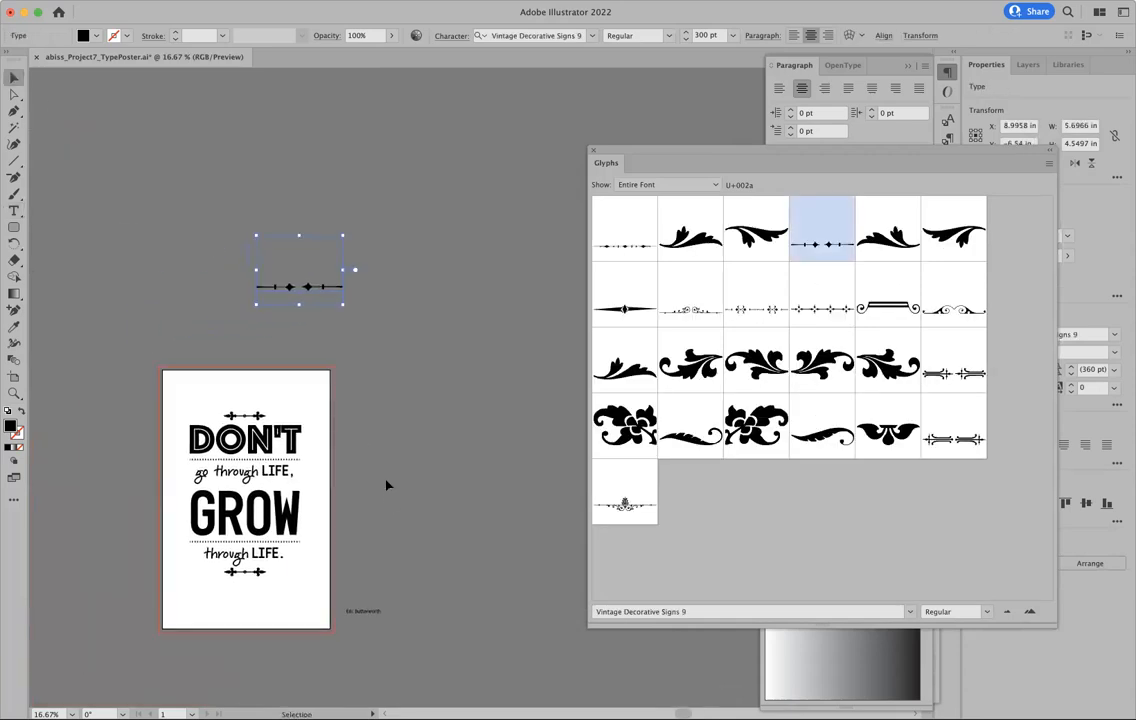
scroll(386, 485, "left", 3)
scroll(386, 485, "down", 4)
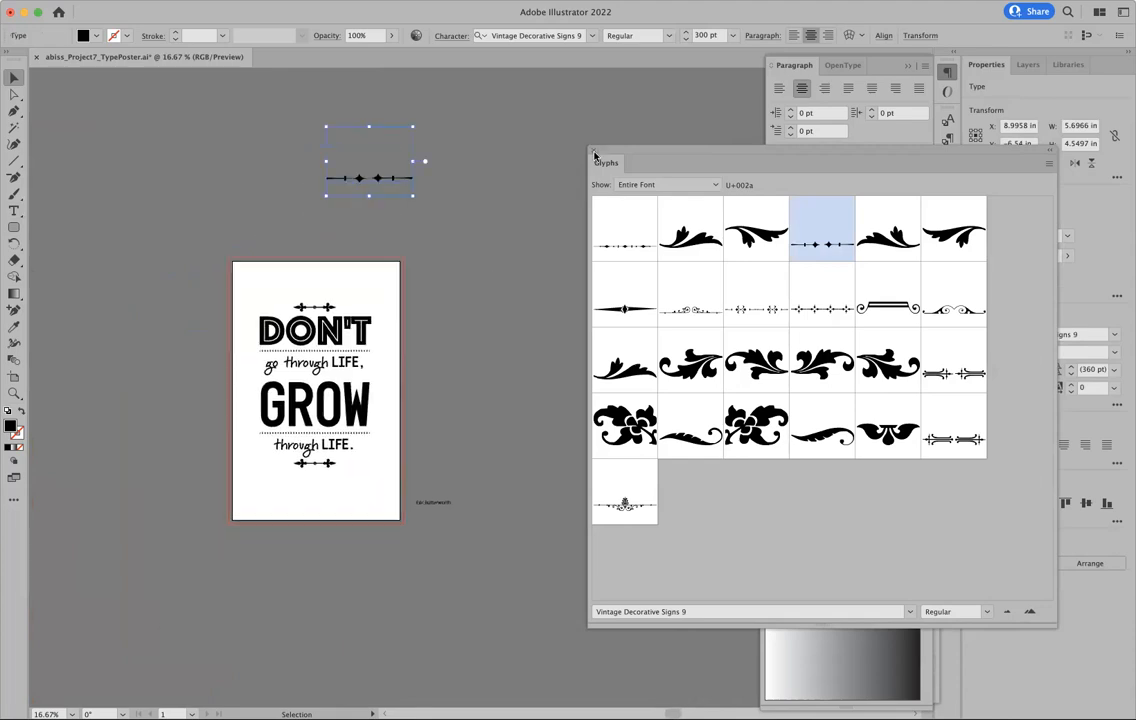
left_click(594, 155)
left_click(355, 464)
key("super+equal")
key("super+equal")
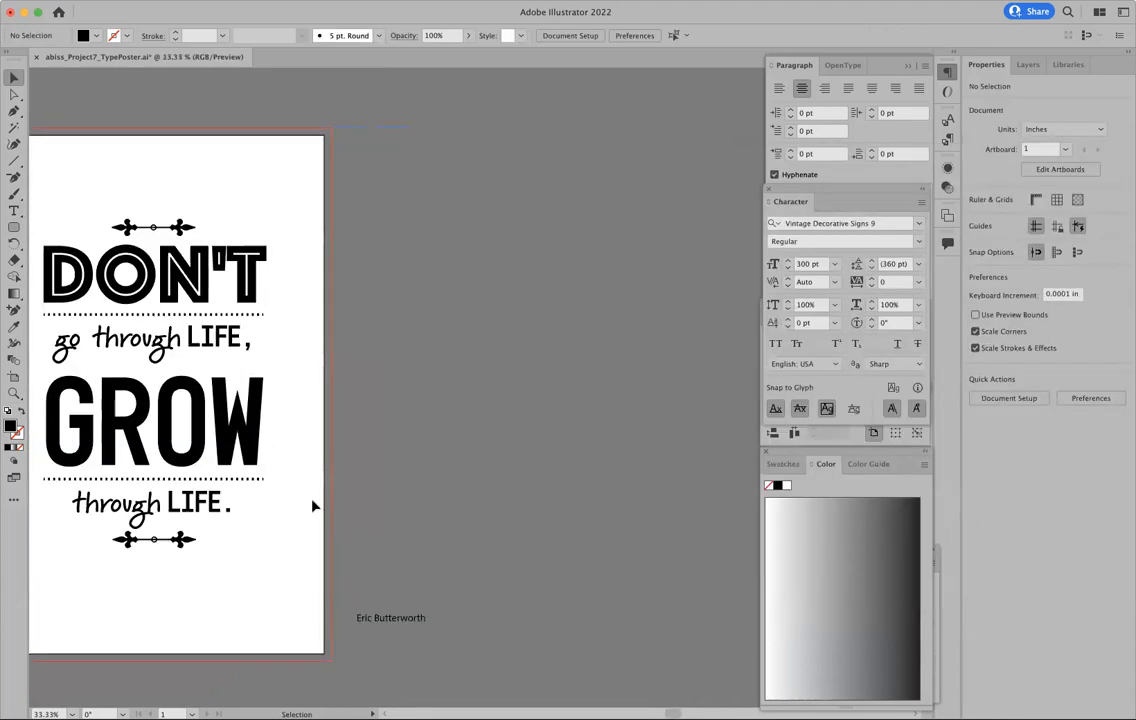
Bring the two-diamond divider onto the poster, scale it down to about 2.45 in wide and place it beneath "LIFE,"
scroll(313, 507, "left", 5)
scroll(327, 175, "up", 5)
left_click_drag(315, 82, 289, 266)
scroll(288, 265, "down", 5)
scroll(288, 265, "left", 3)
left_click_drag(459, 127, 374, 341)
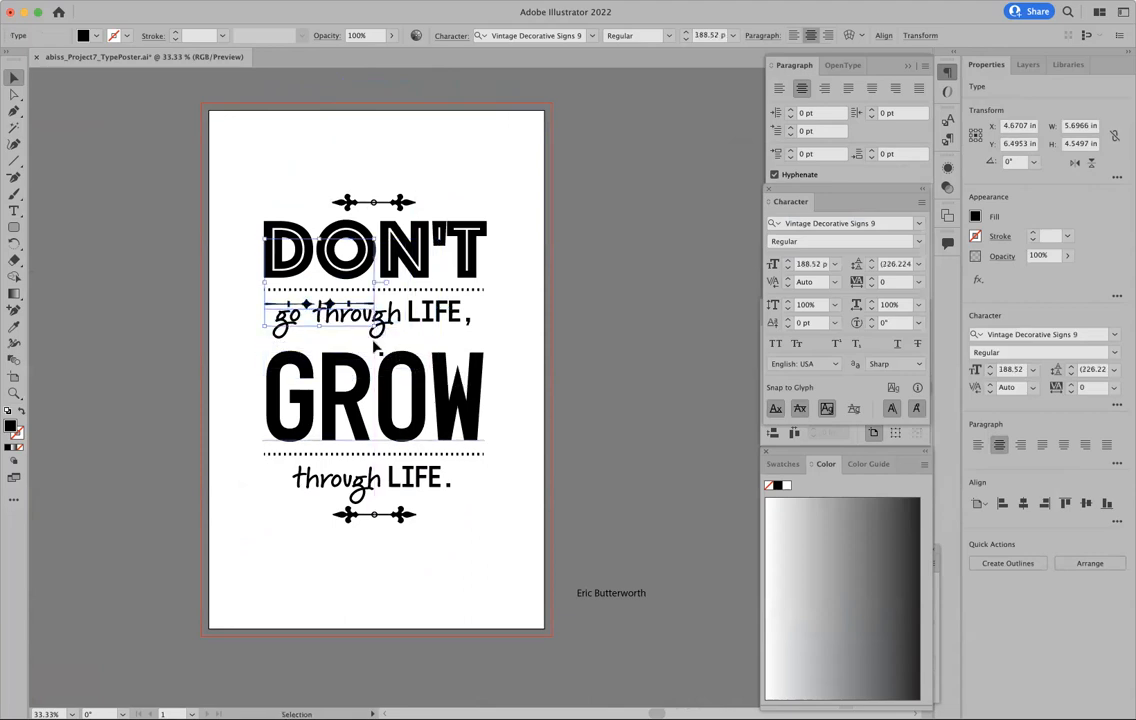
left_click_drag(268, 306, 326, 339)
left_click_drag(427, 275, 405, 299)
left_click_drag(366, 349, 455, 343)
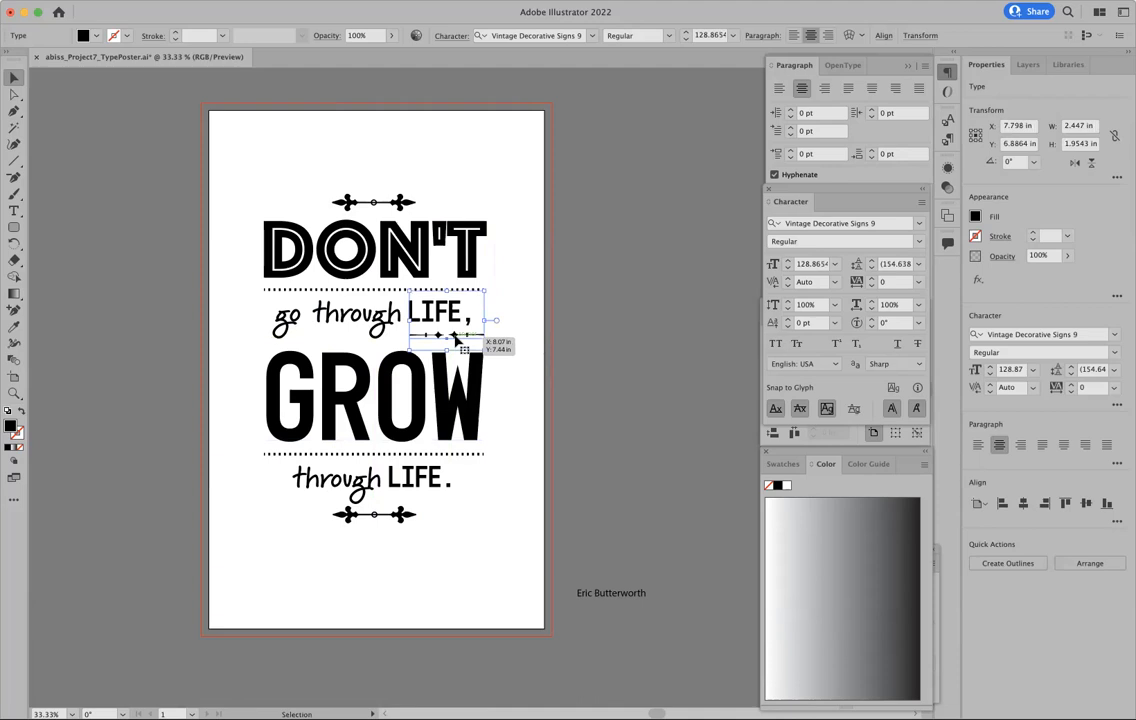
Duplicate the two-diamond divider beneath "go through" and move the one beneath "LIFE," closer to the copy
left_click_drag(422, 408, 326, 341)
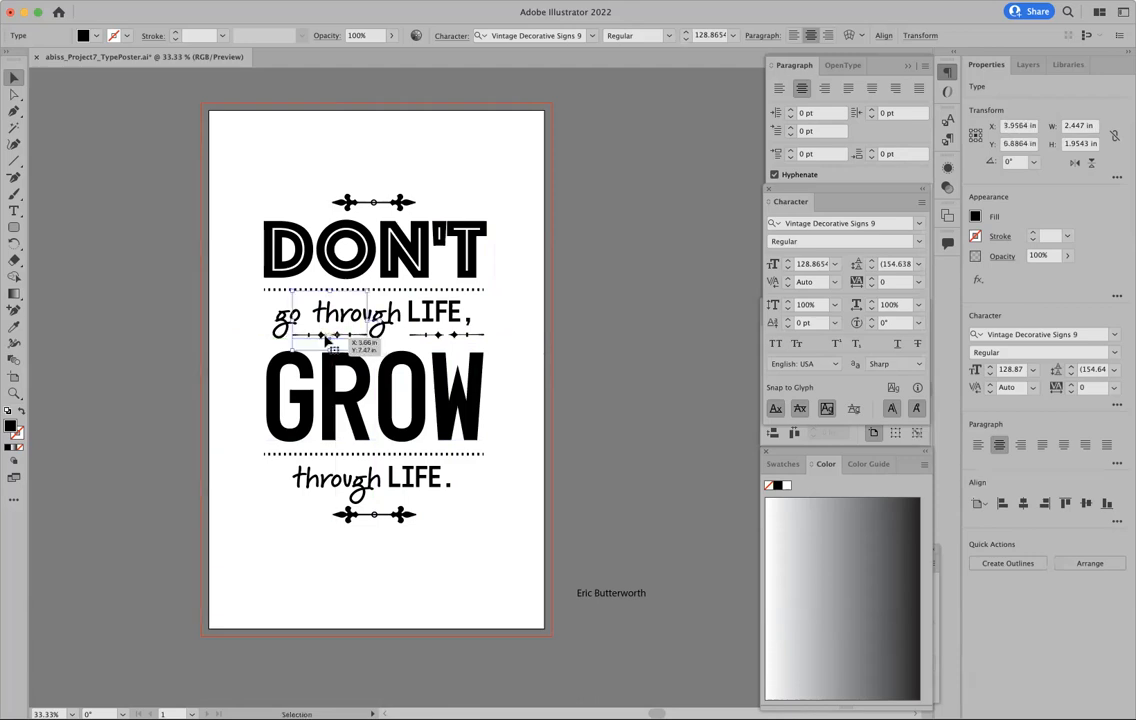
left_click(576, 396)
left_click_drag(455, 341, 426, 343)
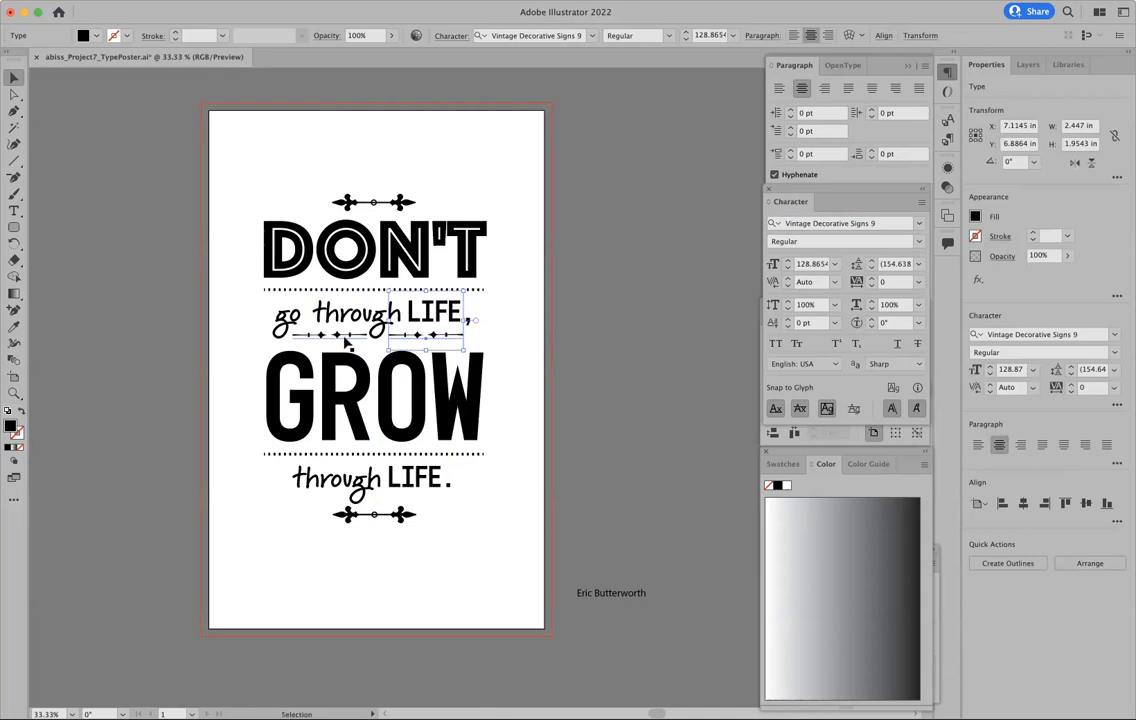
left_click(340, 336, "shift")
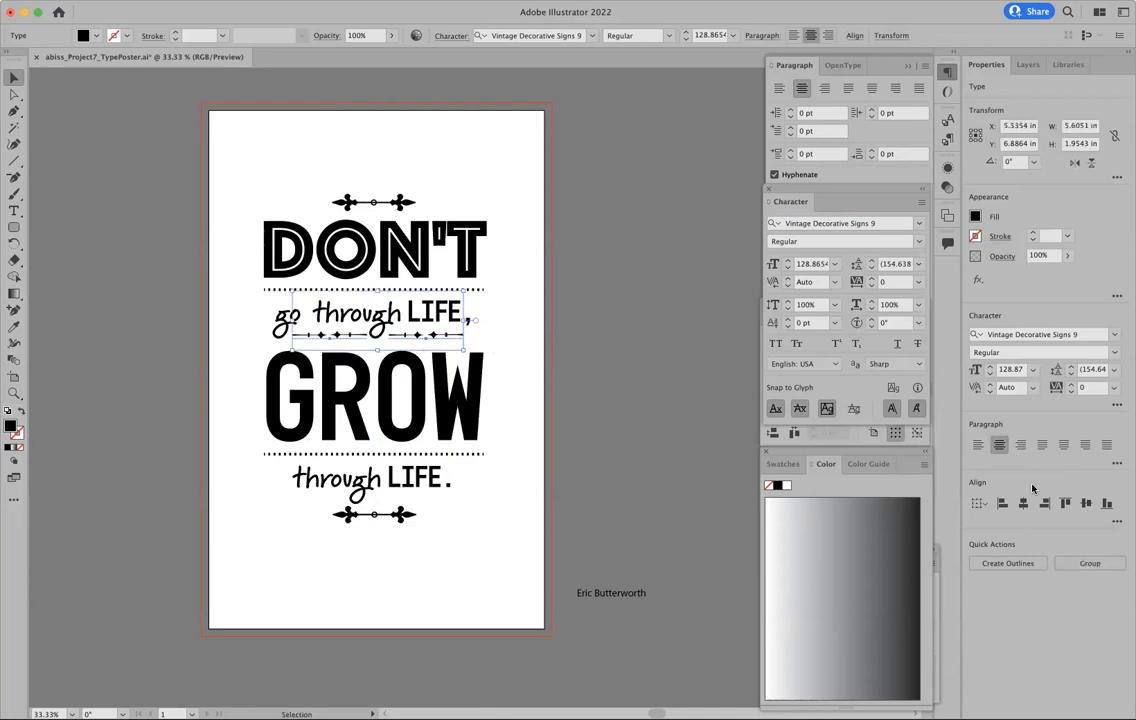
left_click(649, 395)
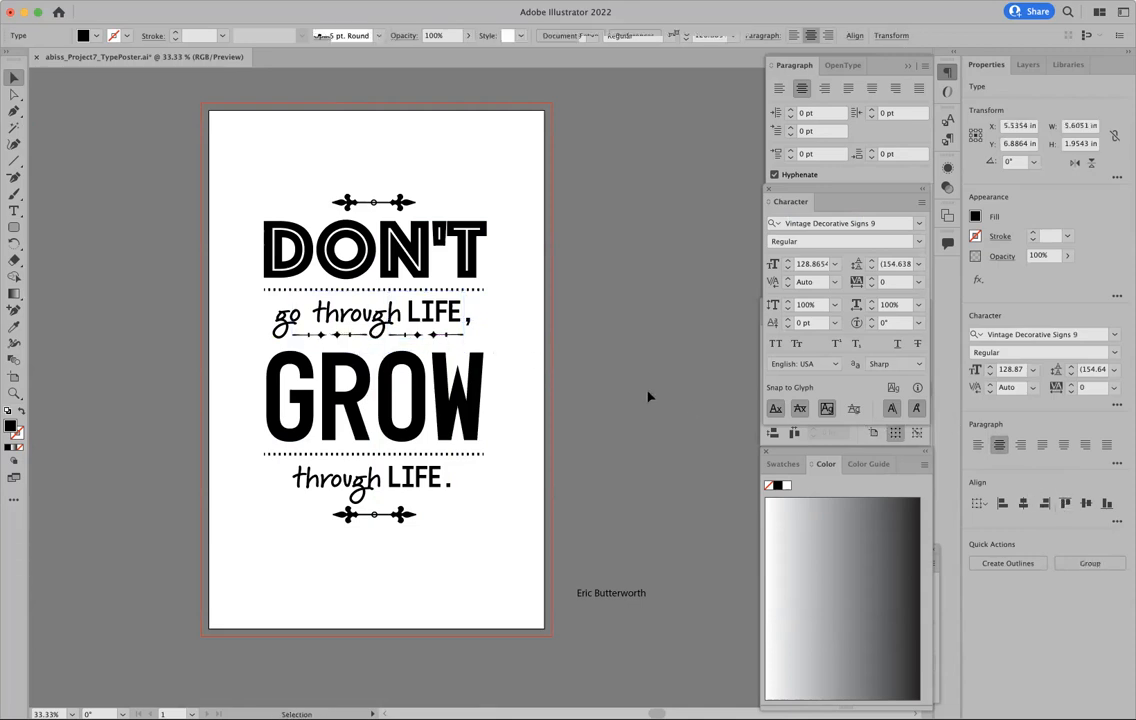
Move both two-diamond dividers down slightly so they sit just above "GROW"
left_click(360, 337)
left_click(436, 334, "shift")
mouse_move(420, 340)
left_mouse_down()
mouse_move(440, 332)
mouse_move(432, 348)
left_mouse_up()
left_click(430, 545)
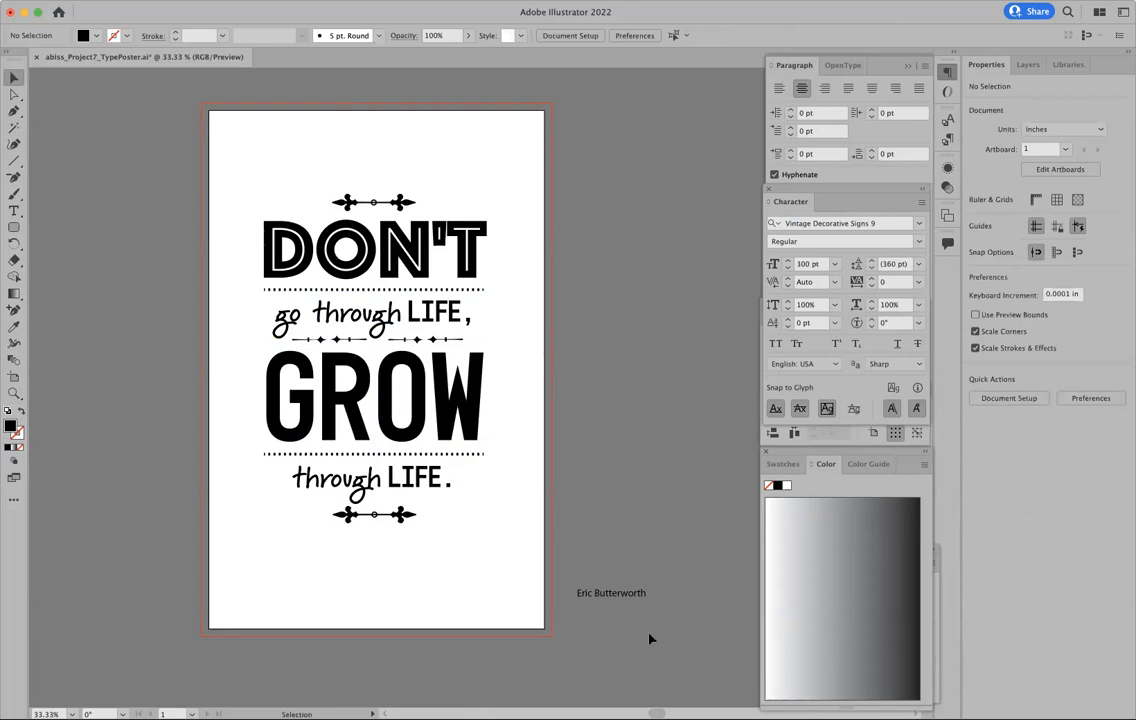
Group all the quote lettering, dotted lines and ornaments on the poster
scroll(615, 430, "left", 2)
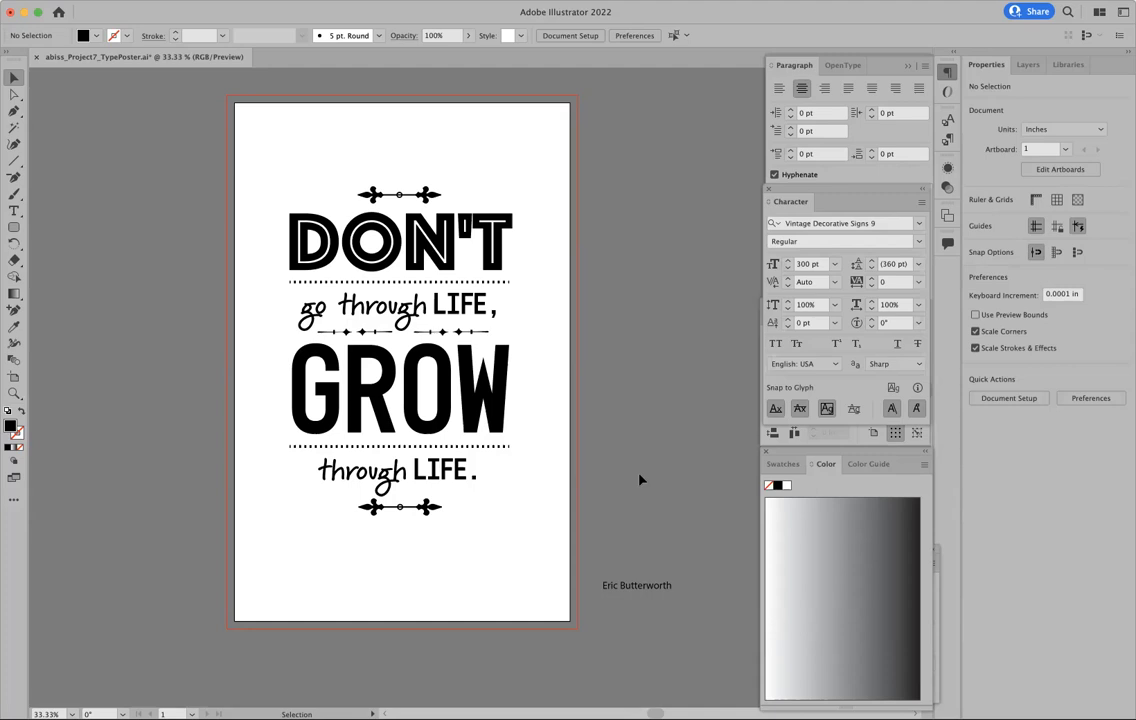
left_click_drag(174, 145, 563, 568)
left_click(700, 426)
Draw an 11 by 17 in black rectangle covering the whole artboard and send it to the back
left_click(13, 229)
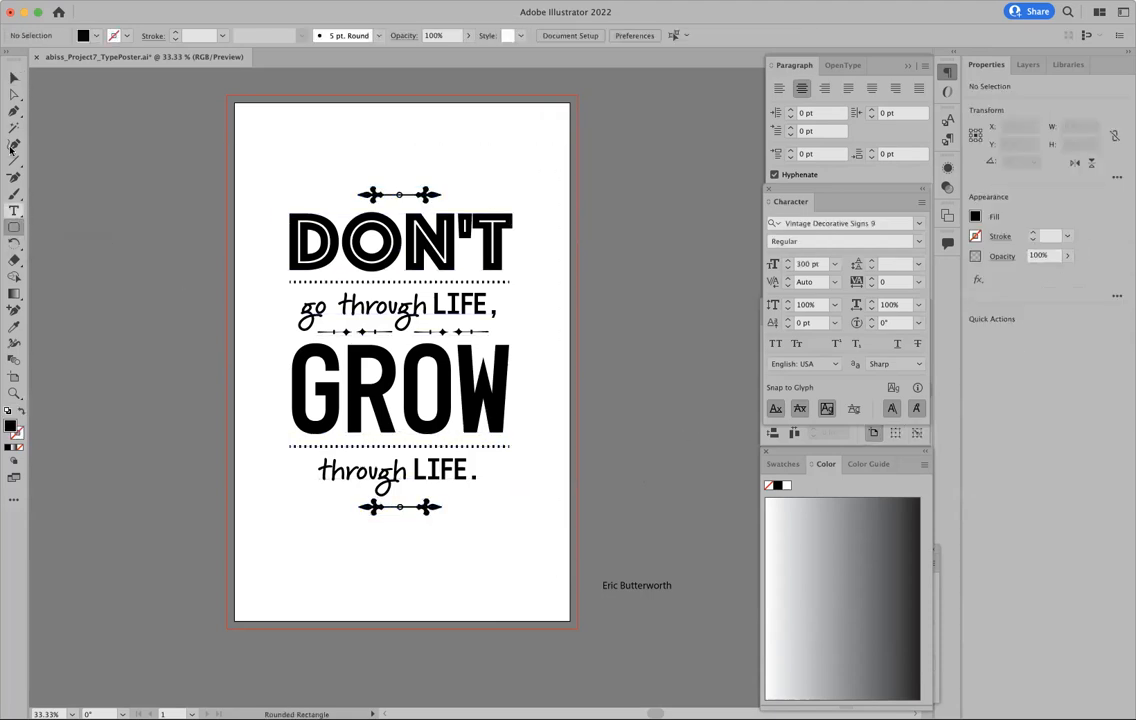
left_click_drag(14, 160, 47, 163)
left_click(47, 162)
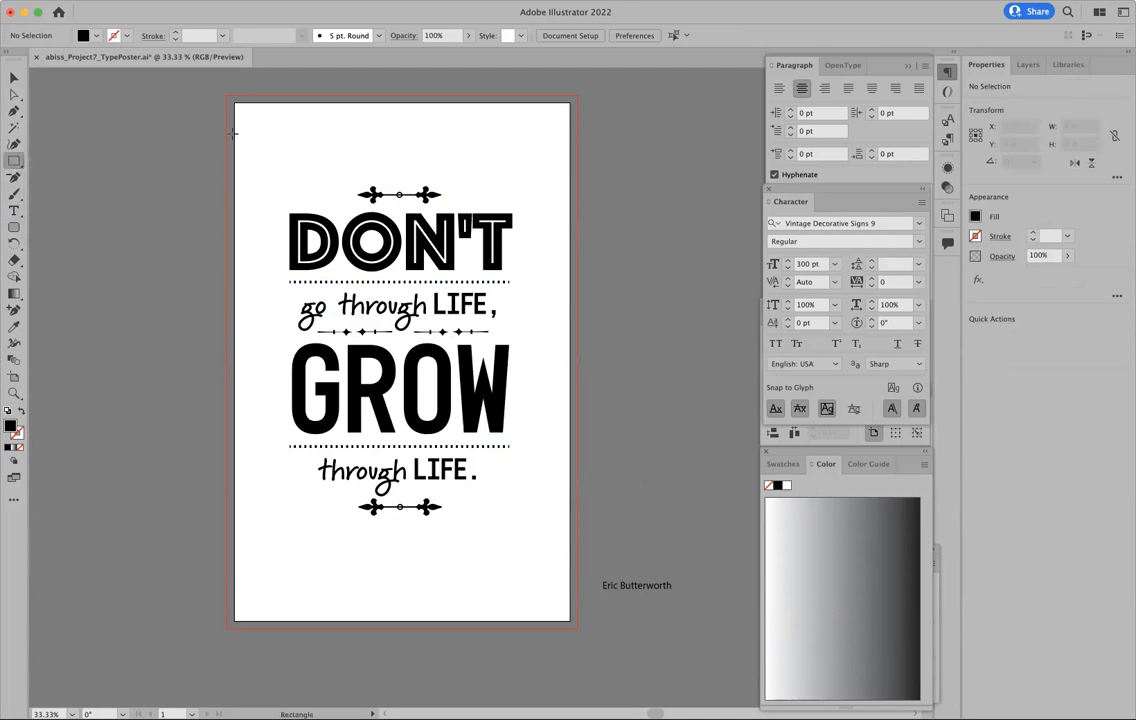
left_click_drag(235, 102, 569, 621)
left_click(168, 2)
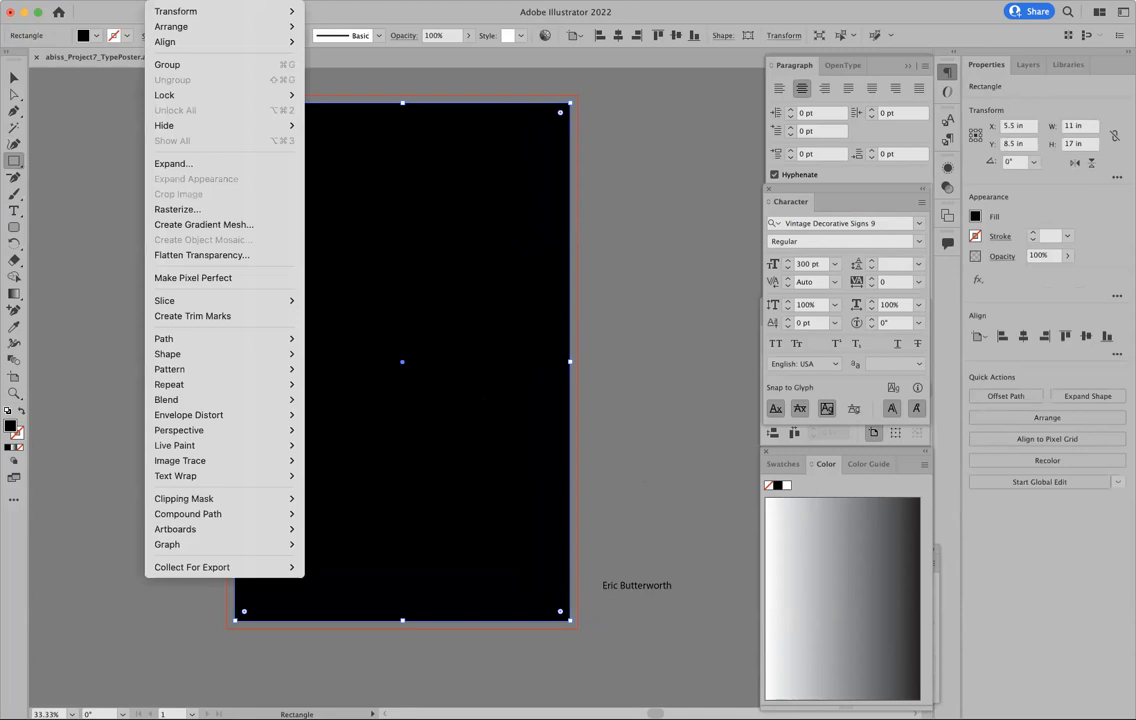
mouse_move(220, 26)
left_click(334, 72)
left_click(106, 167)
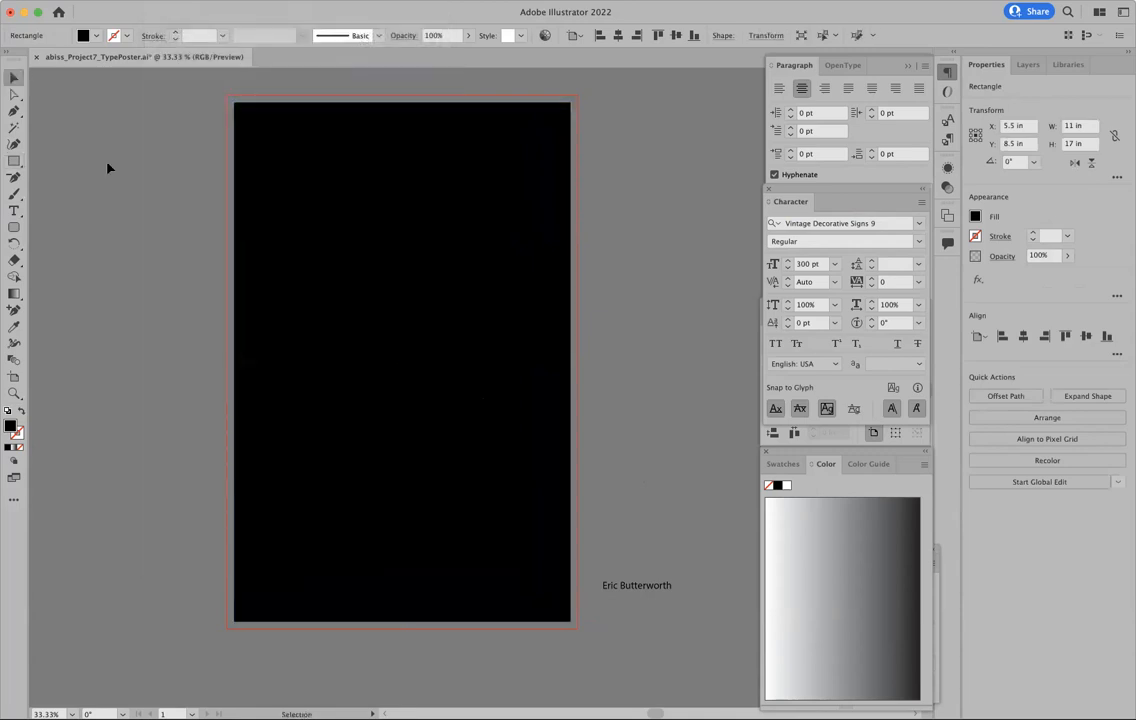
Change the fill of the grouped quote artwork to white
left_click_drag(152, 137, 560, 600)
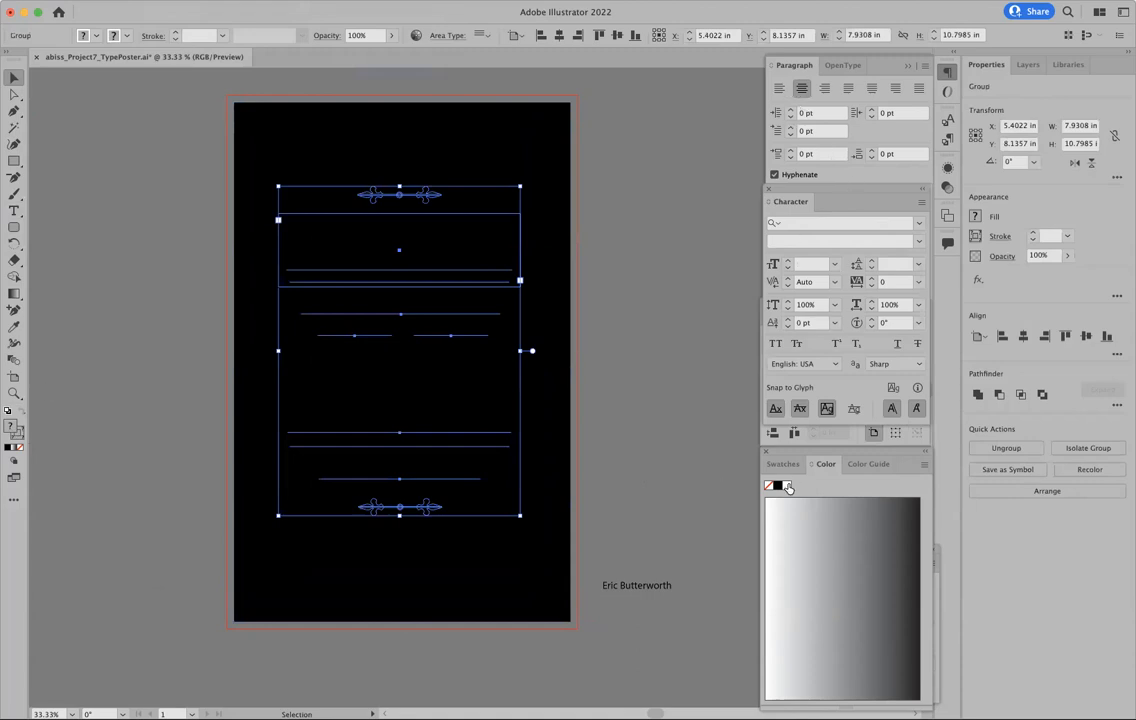
left_click(613, 441)
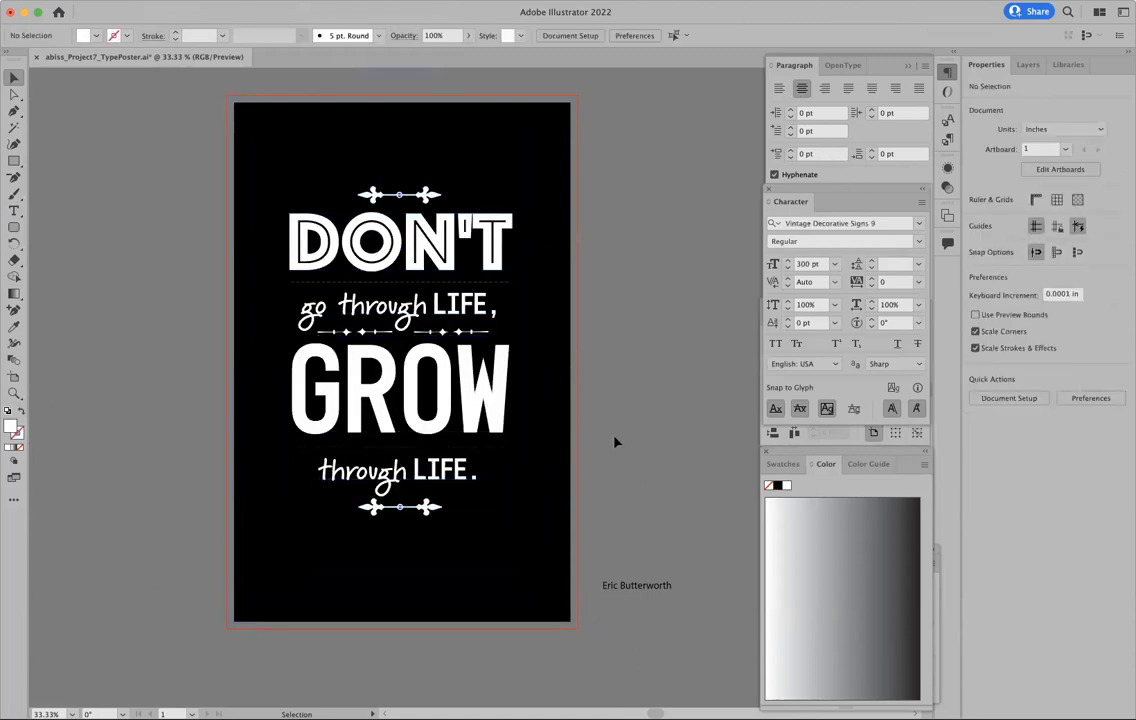
Select the quote group together with the background rectangle and centre them horizontally on each other
left_click(423, 452)
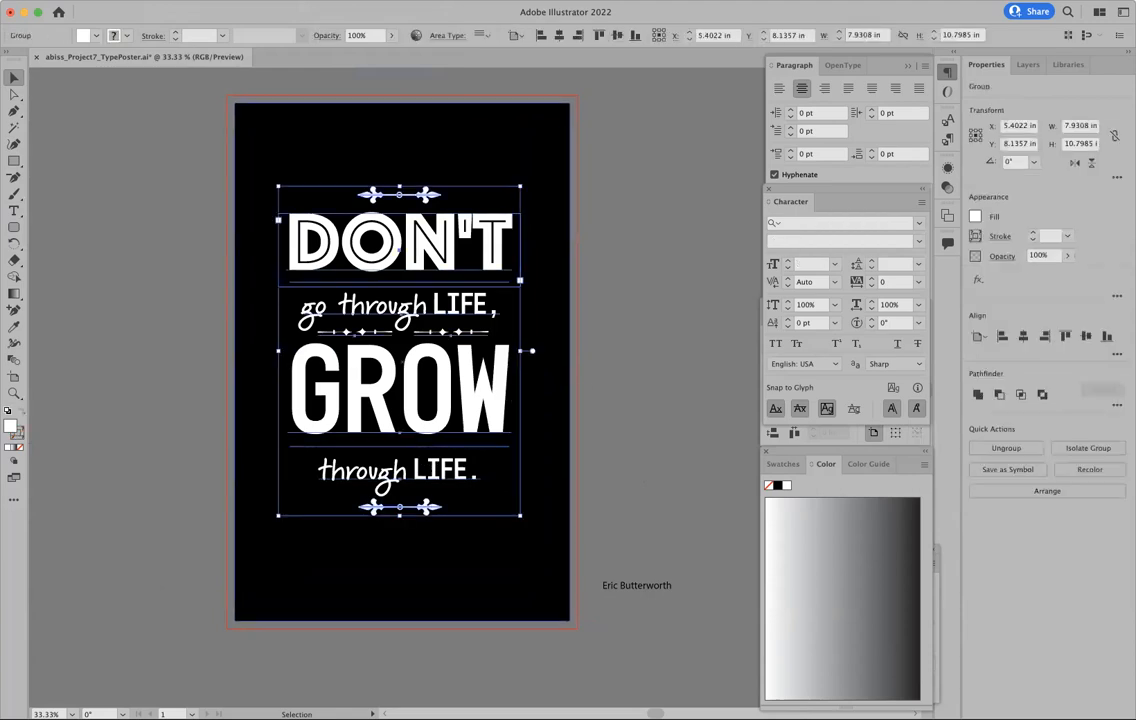
left_click(168, 2)
left_click(187, 86)
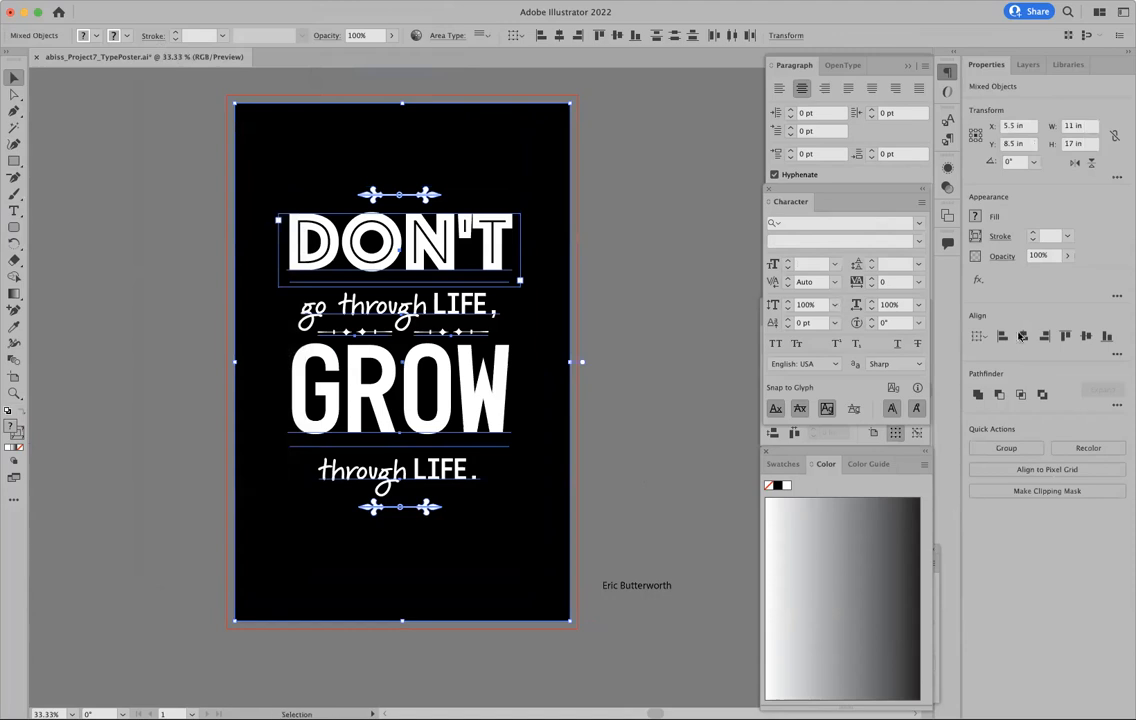
left_click(1022, 337)
left_click_drag(563, 213, 564, 216)
left_click(652, 243)
Delete the black background rectangle and set the quote group's fill to black
left_click(505, 147)
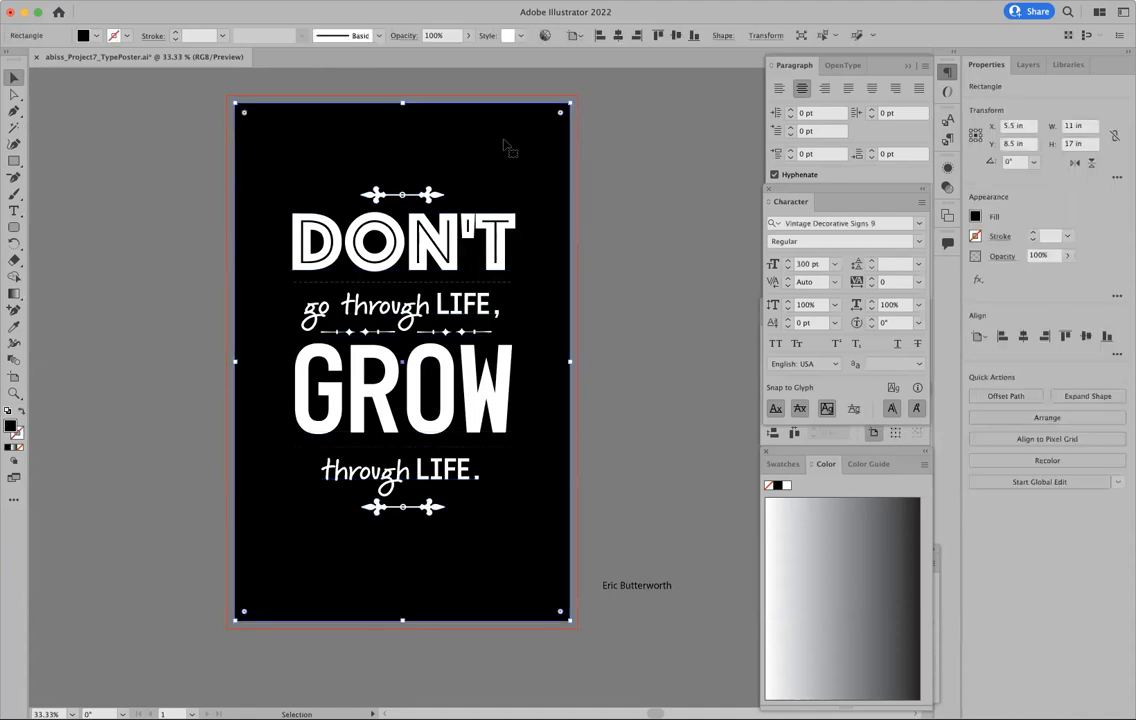
key("Delete")
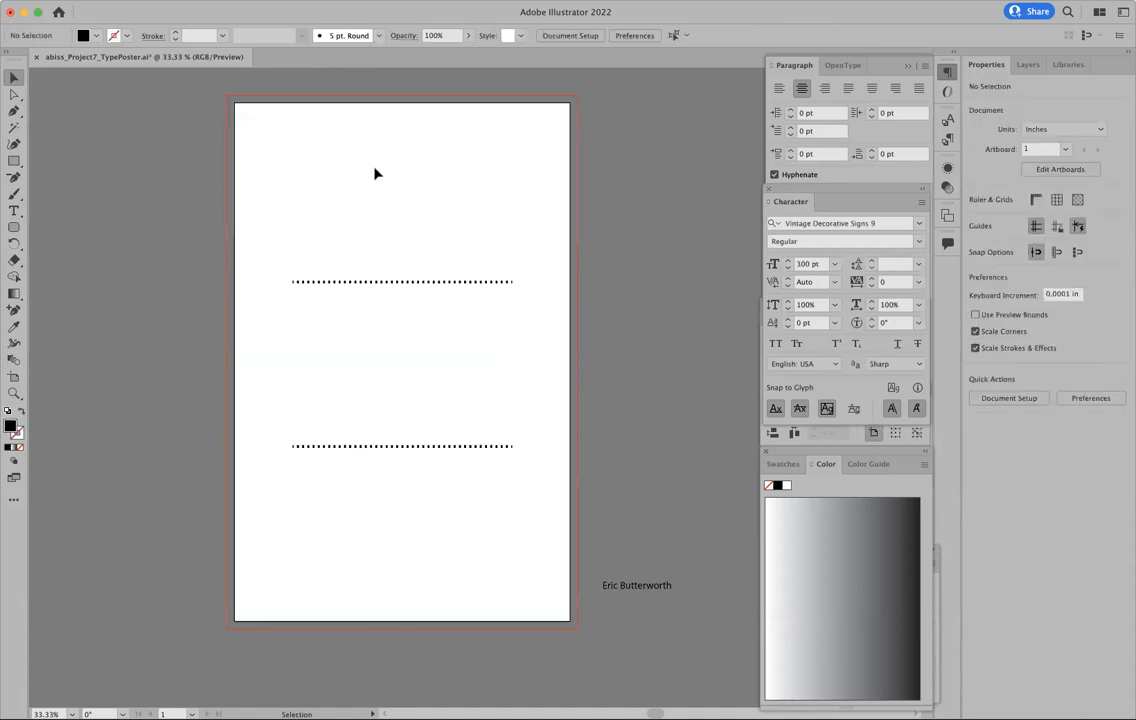
left_click(378, 229)
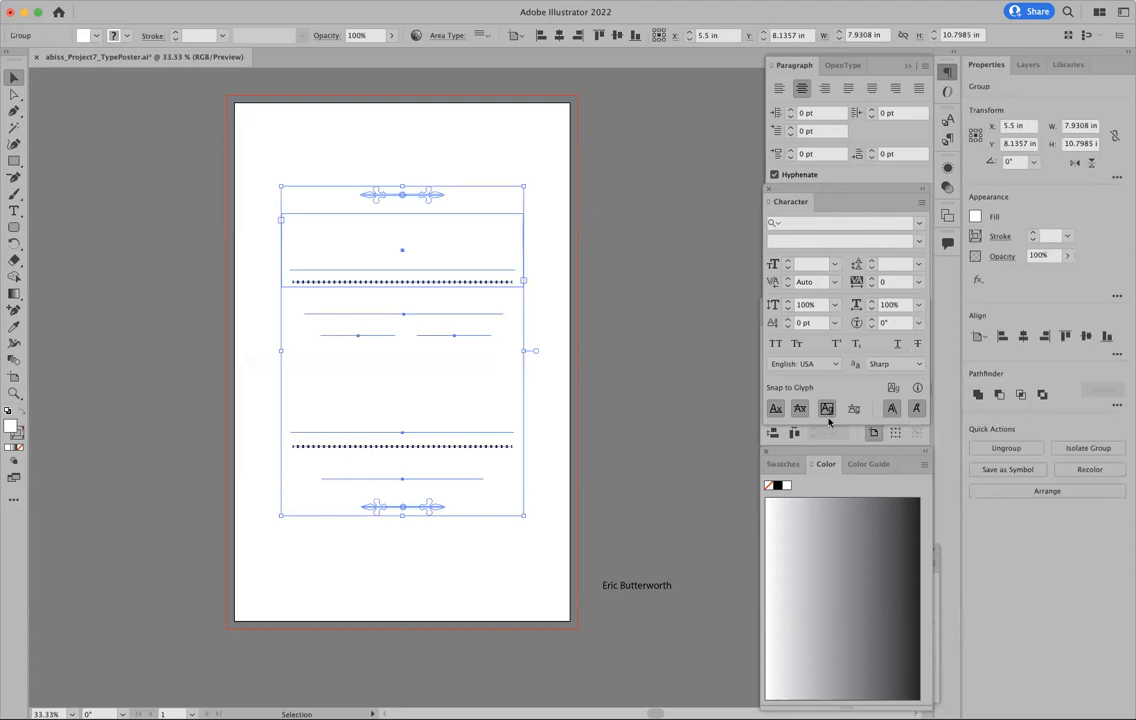
left_click(778, 487)
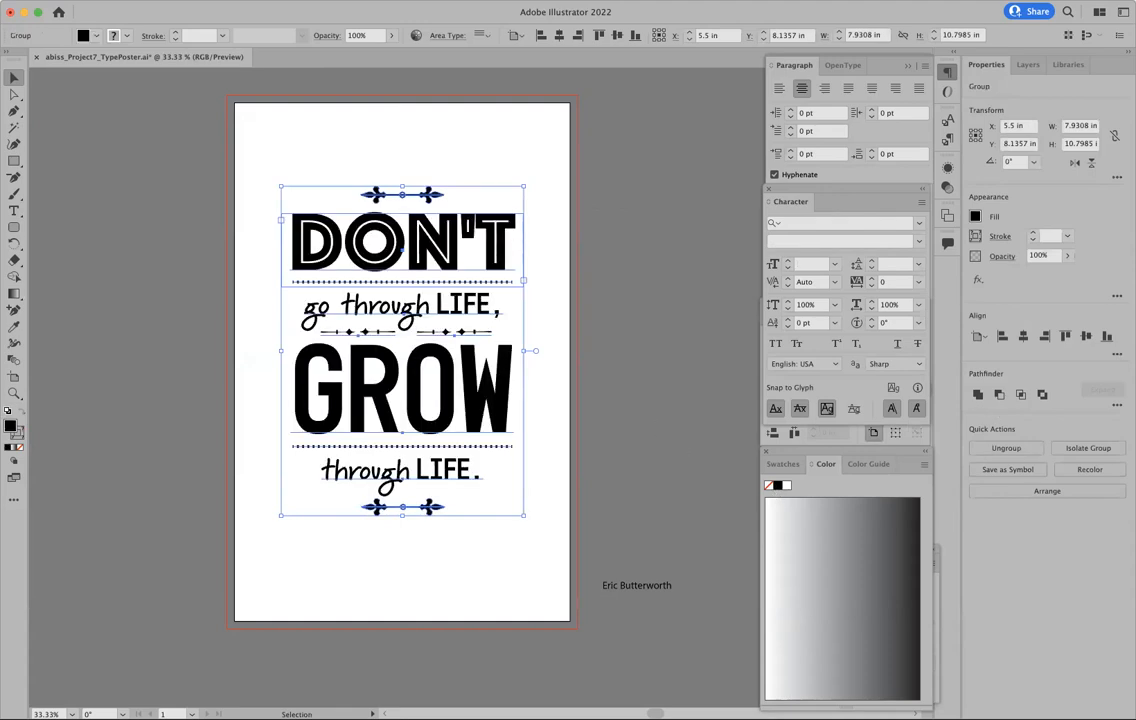
Ungroup the quote artwork and deselect it
left_click(165, 2)
left_click(166, 79)
left_click(105, 154)
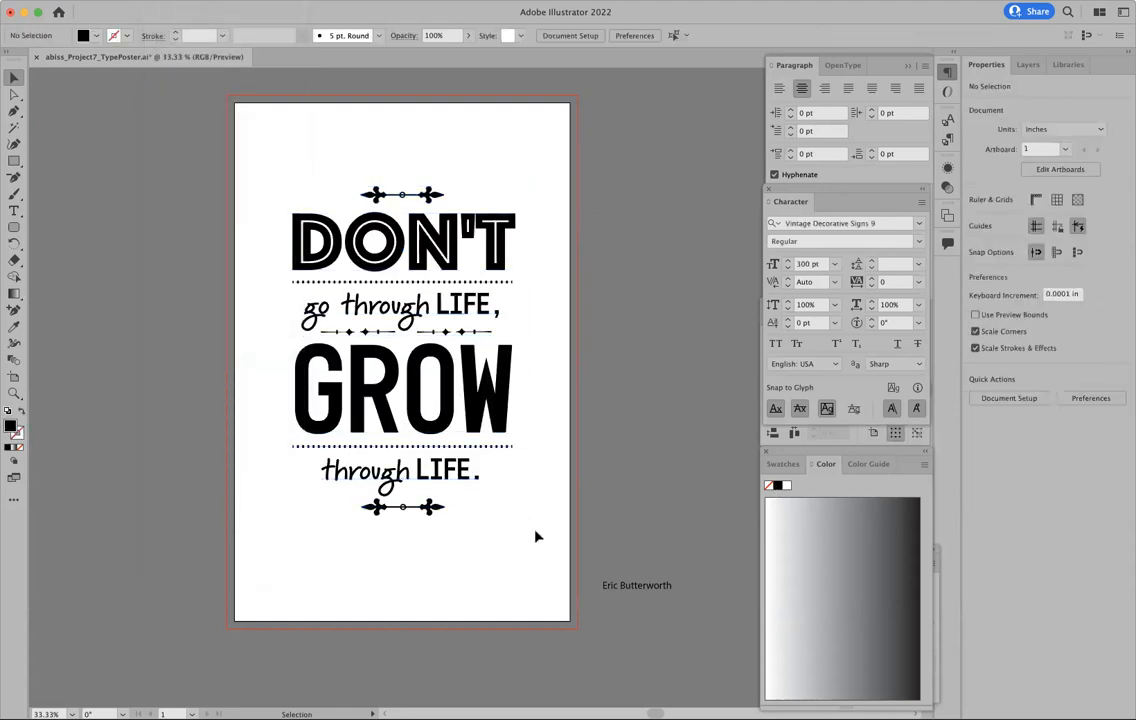
Move the author's name onto the poster, centred below the lower ornament, and set its font to Marydale-Bold
left_click_drag(637, 590, 403, 543)
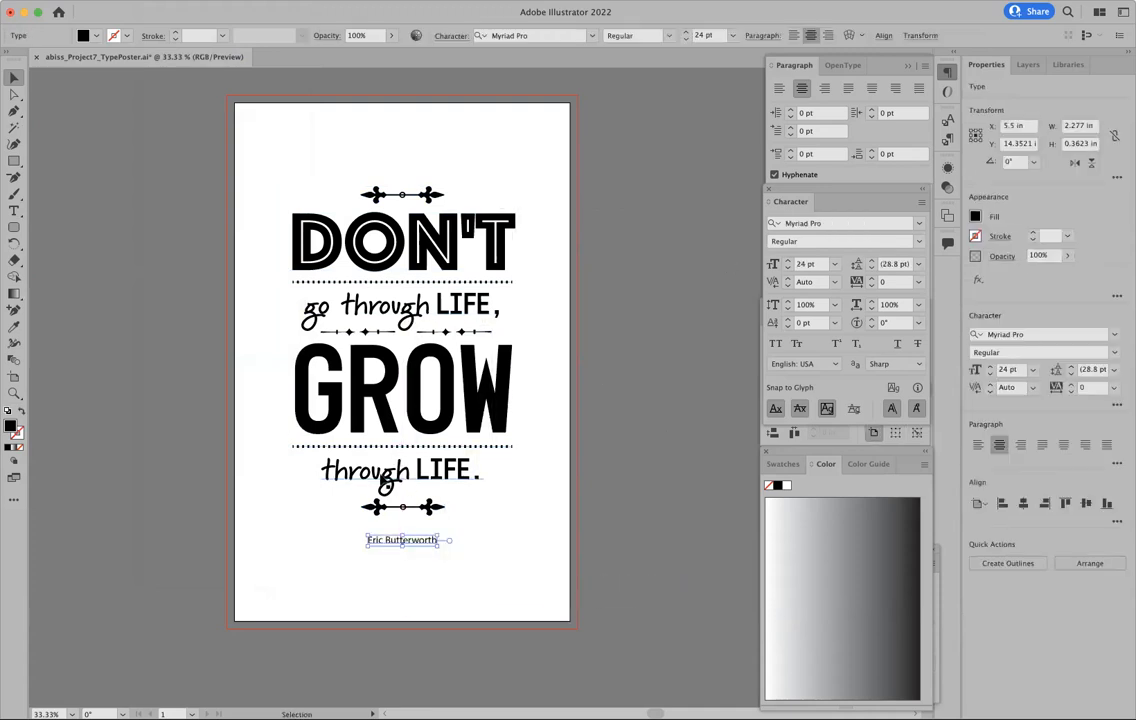
left_click(14, 210)
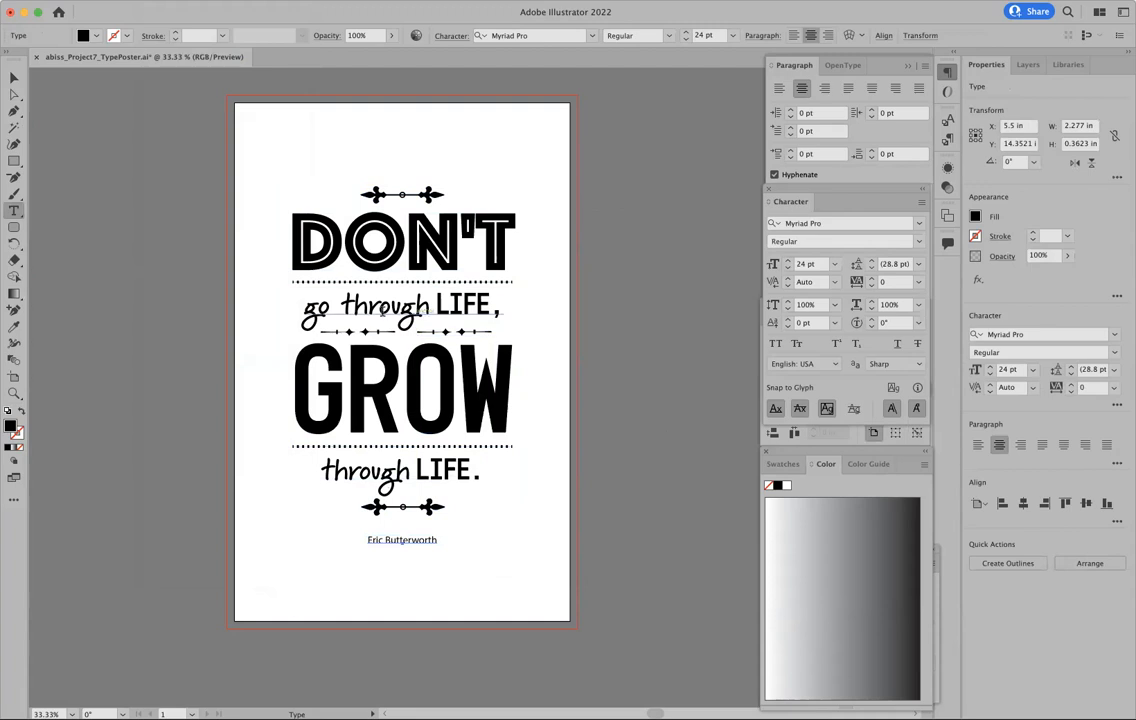
left_click_drag(416, 311, 375, 311)
triple_click(395, 538)
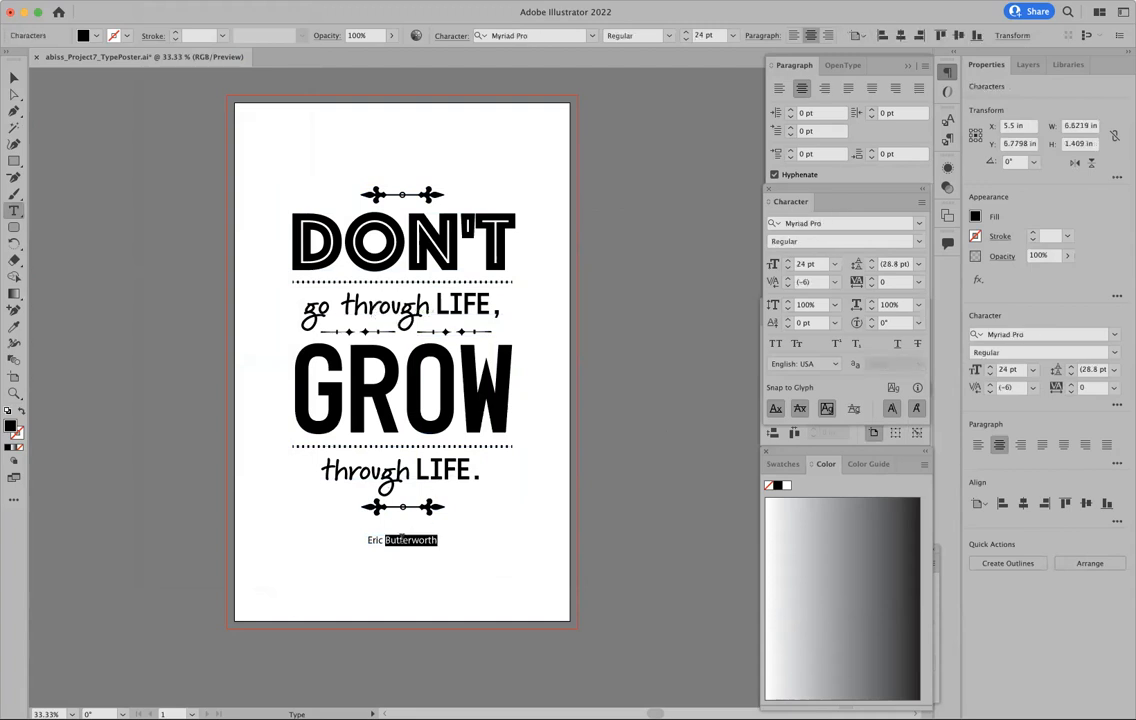
left_click(815, 223)
scroll(869, 305, "up", 10)
scroll(869, 307, "down", 10)
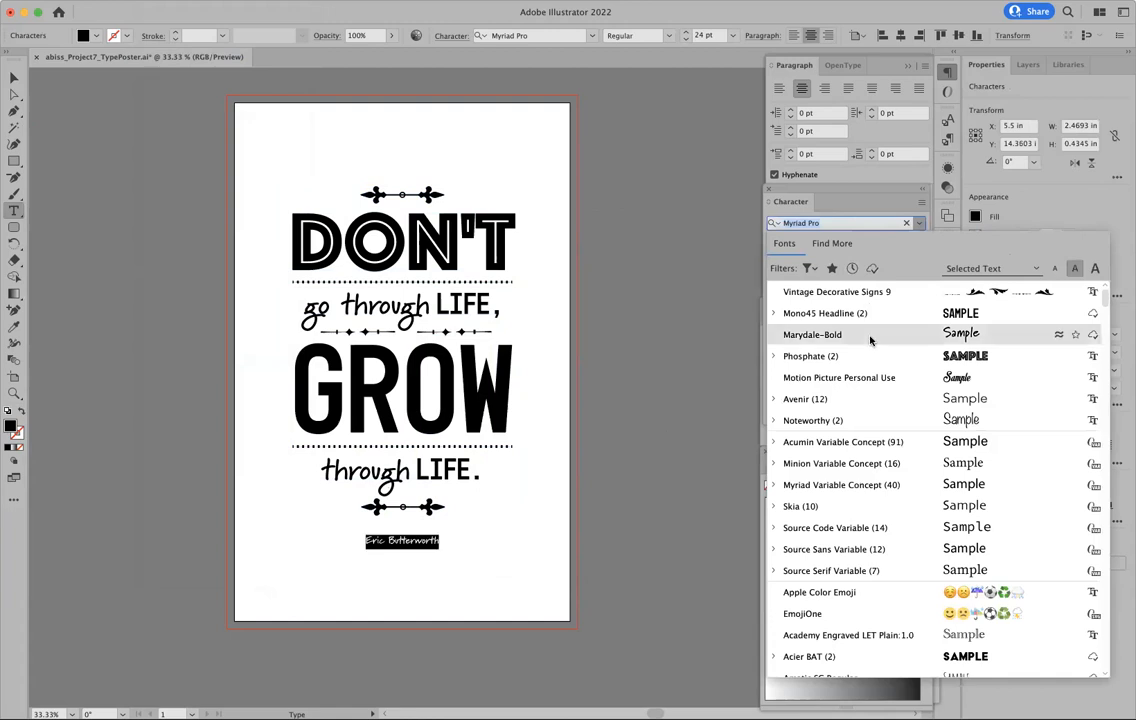
left_click(866, 302)
left_click(14, 78)
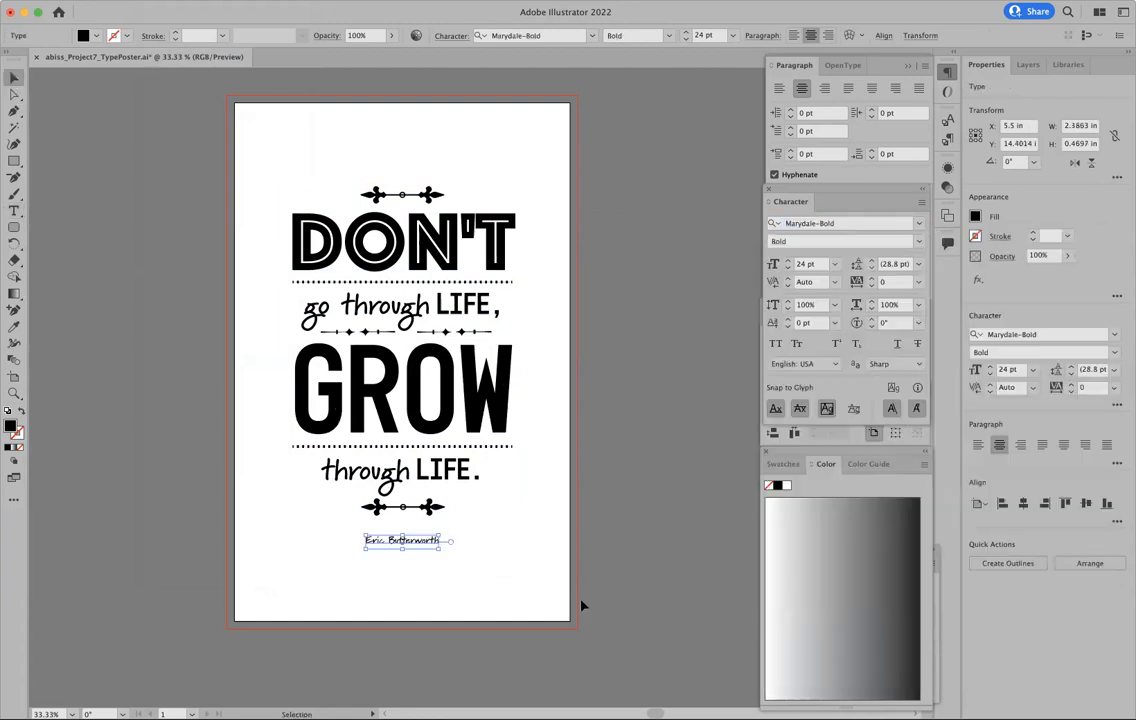
mouse_move(421, 545)
left_mouse_down()
mouse_move(436, 538)
mouse_move(425, 542)
left_mouse_up()
left_click(527, 565)
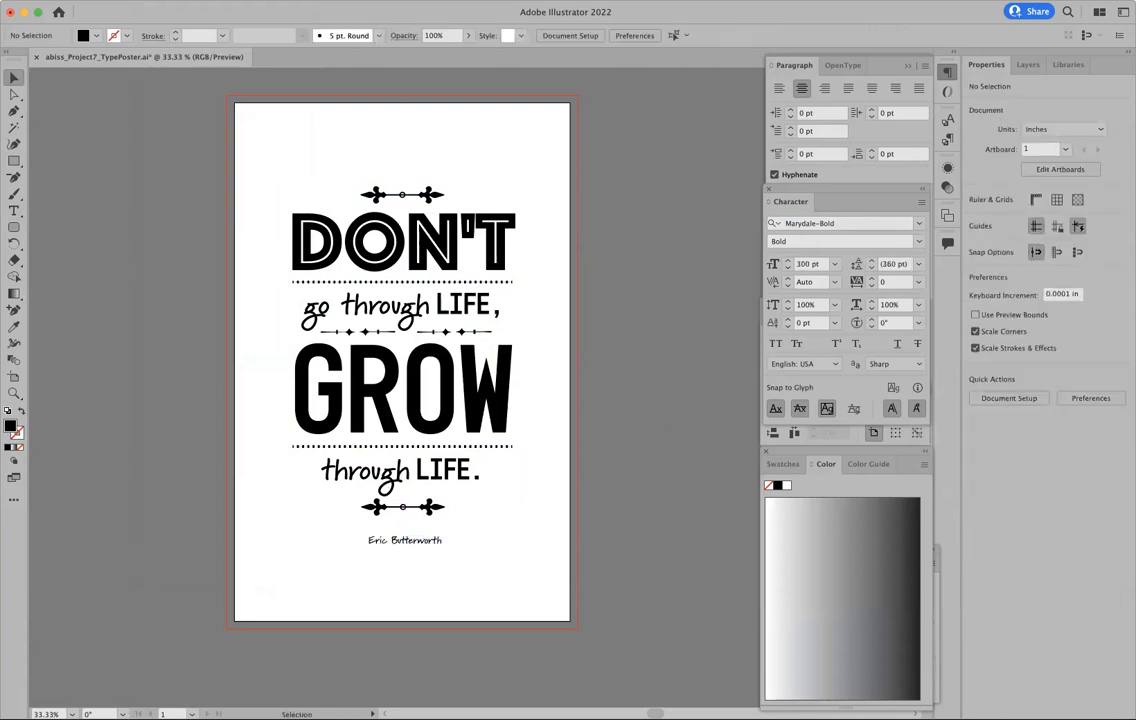
Switch to the web browser and search Pixabay's images for "sunny textures"
key("super+Tab")
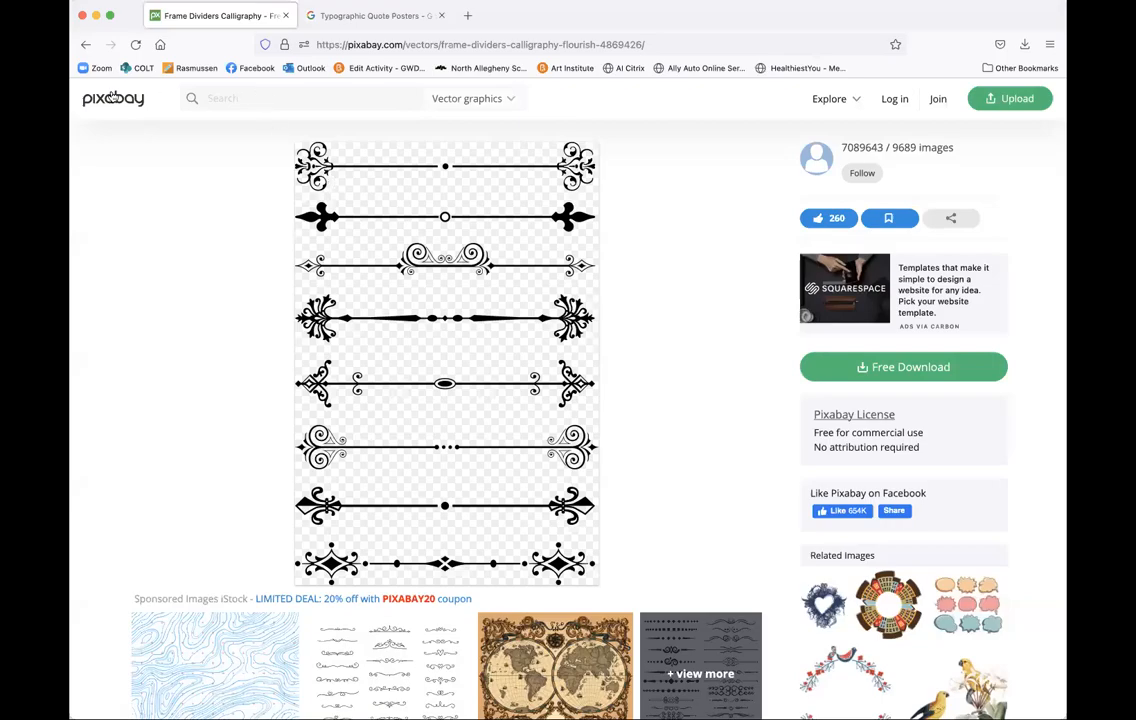
left_click(100, 88)
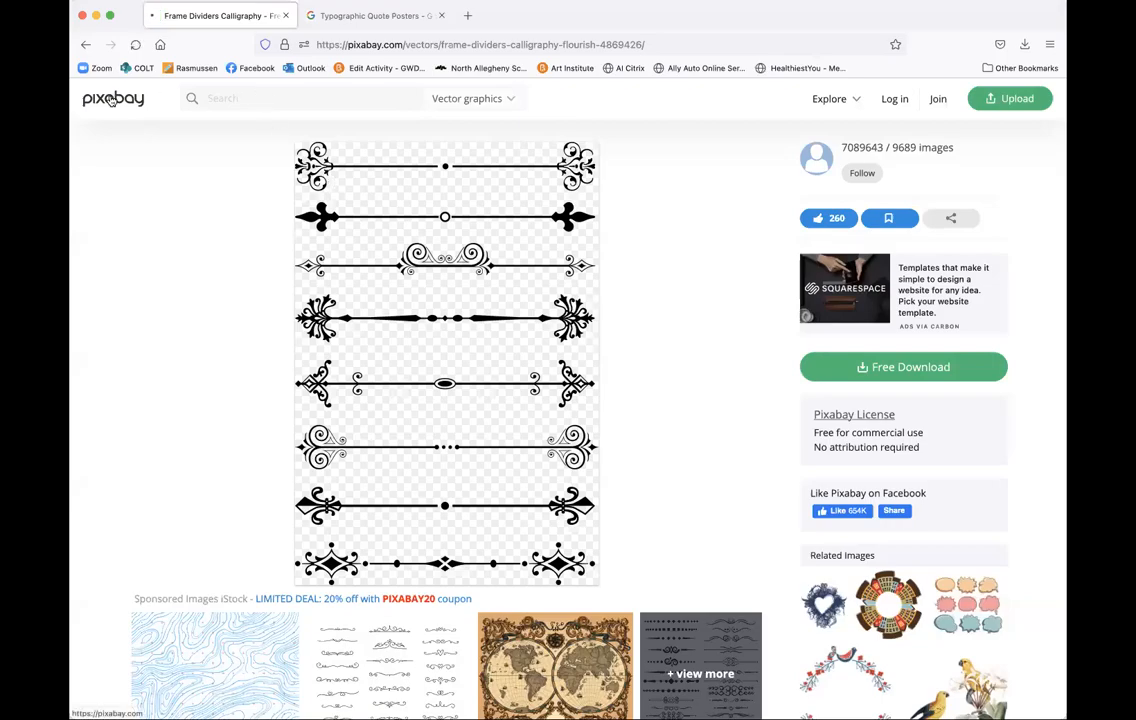
left_click(377, 343)
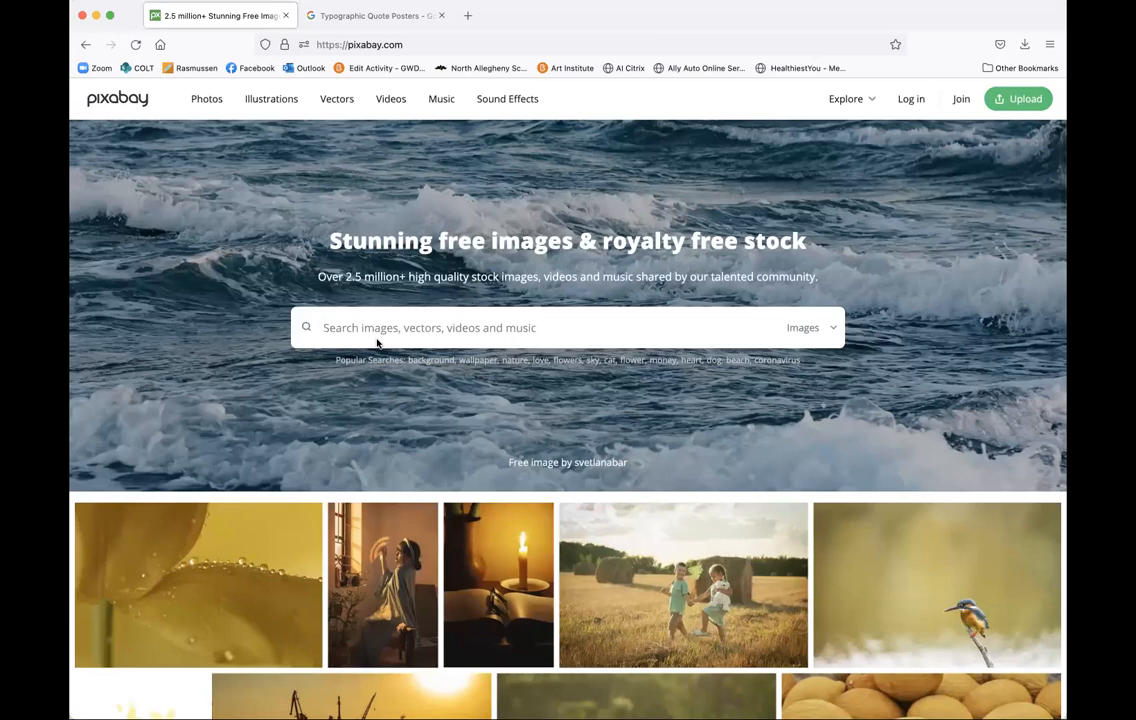
type("s")
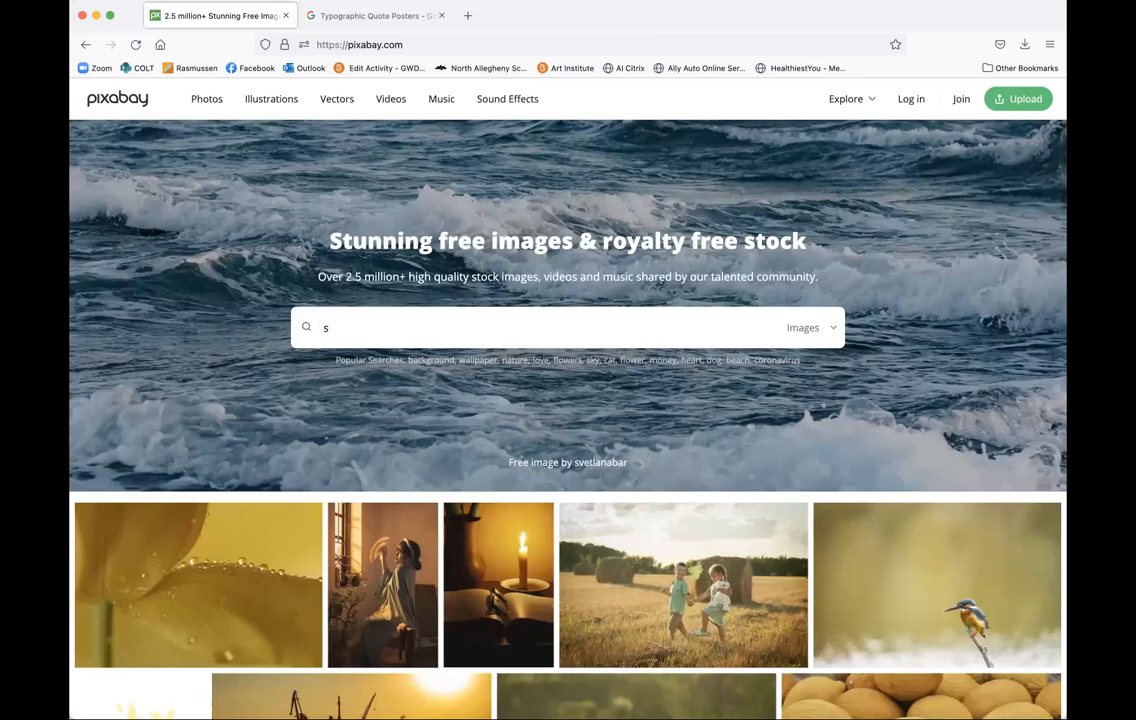
type("unny textures")
key("Return")
Look through the sunny textures results for an image that suits the poster background
scroll(586, 451, "down", 3)
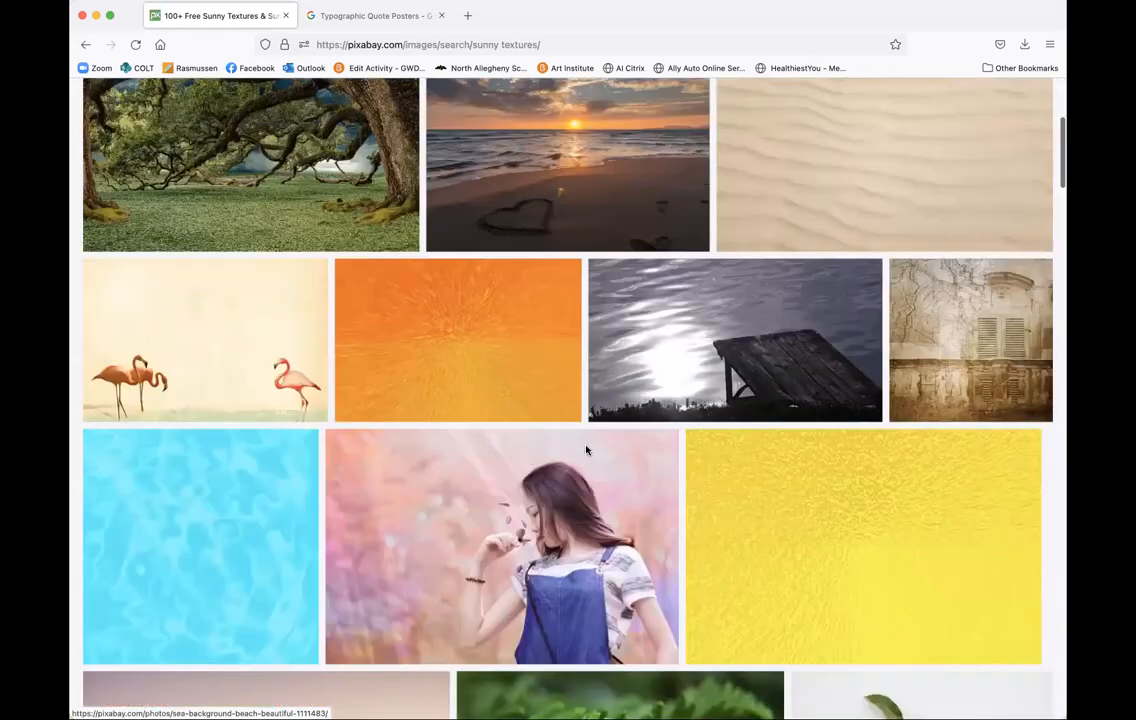
scroll(586, 451, "down", 1)
scroll(586, 451, "down", 2)
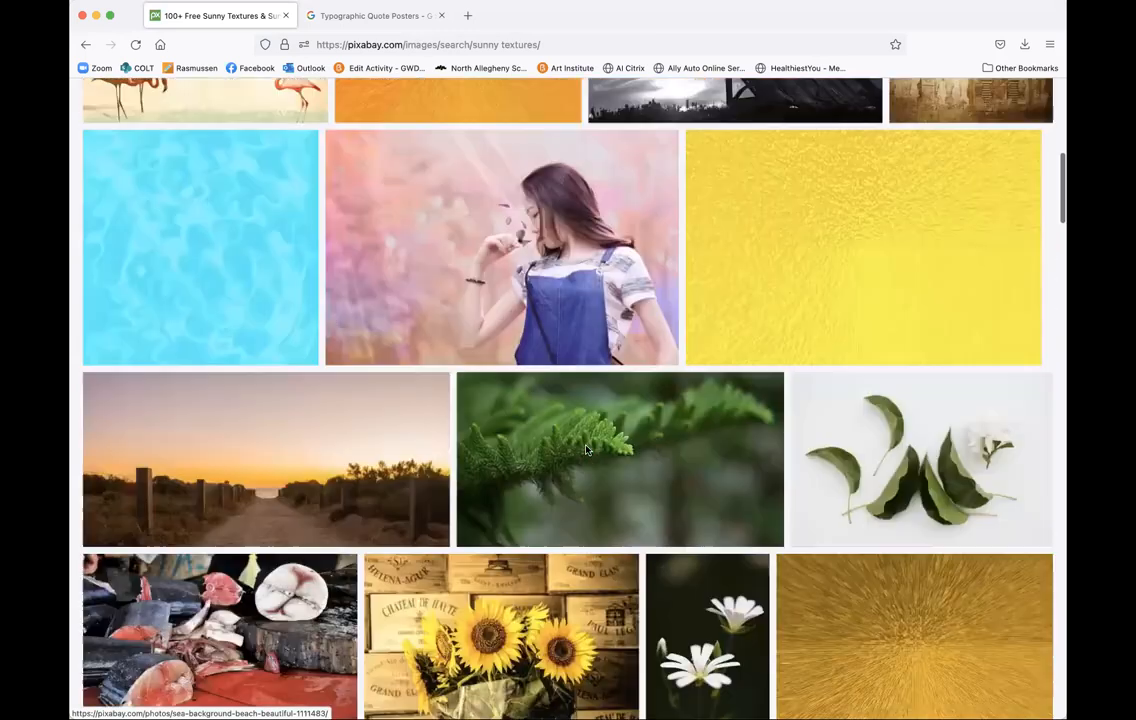
scroll(586, 451, "down", 1)
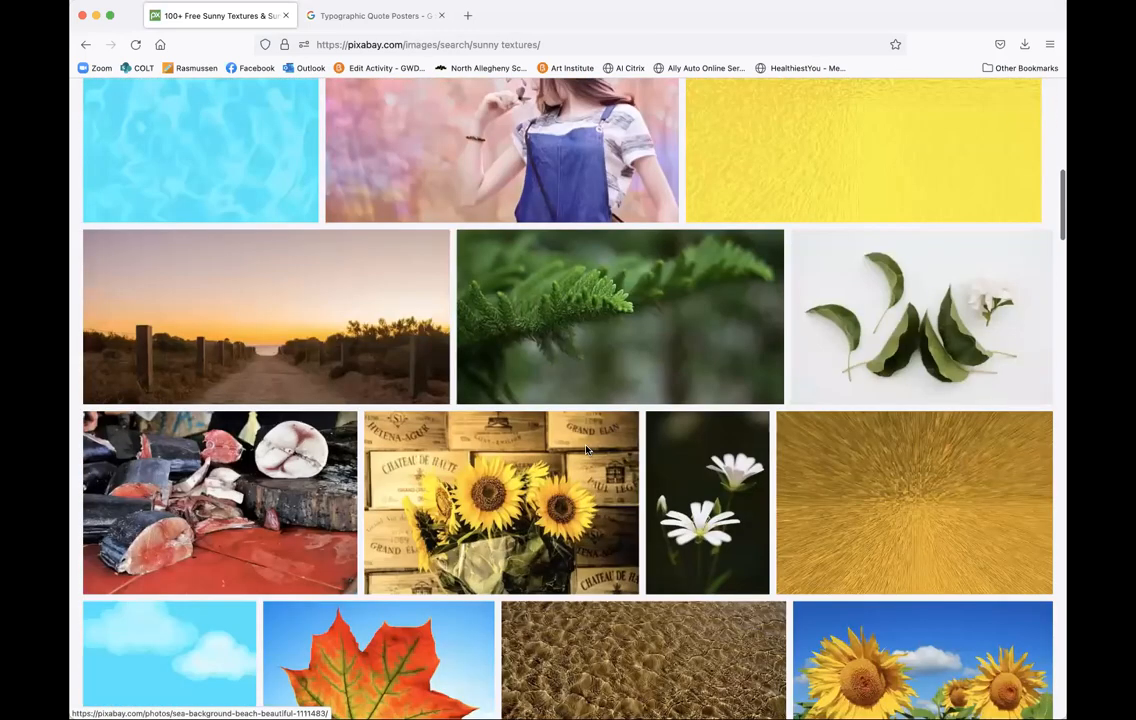
scroll(586, 451, "down", 3)
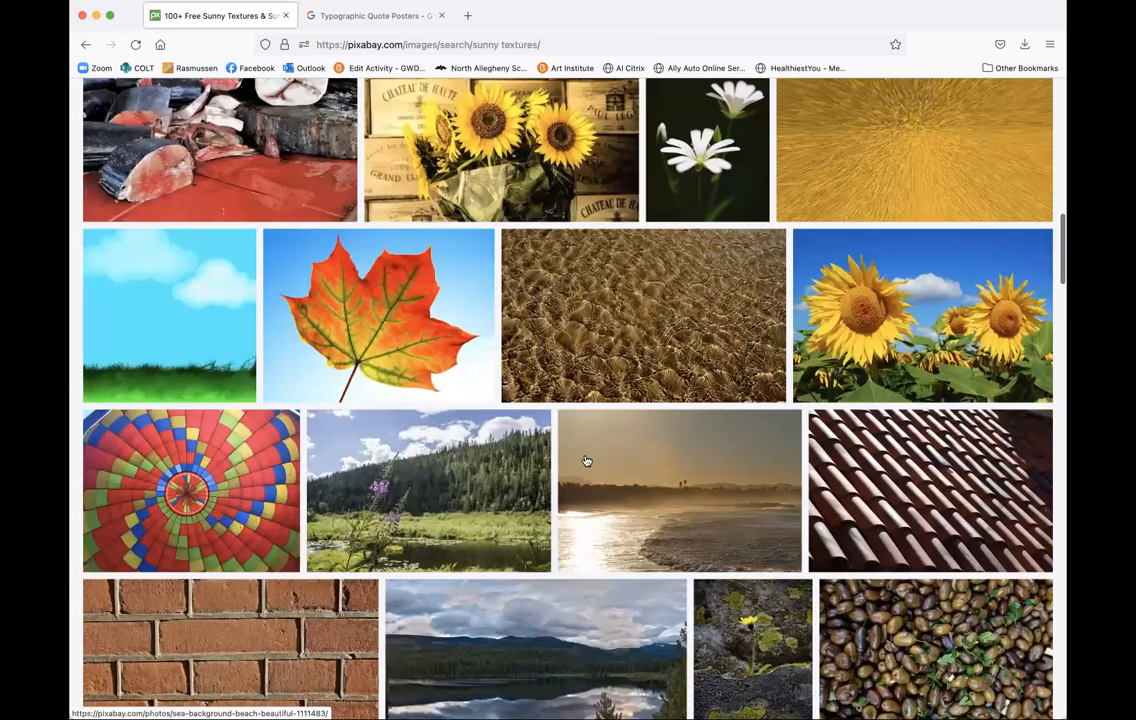
scroll(586, 461, "down", 5)
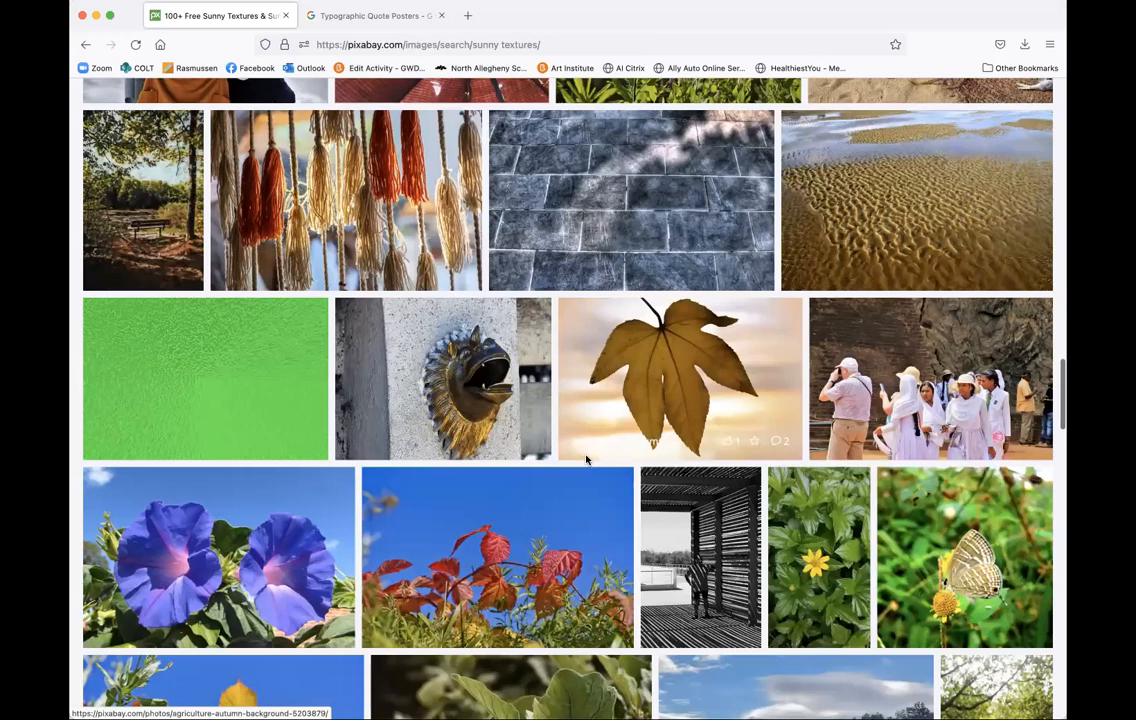
scroll(586, 461, "down", 5)
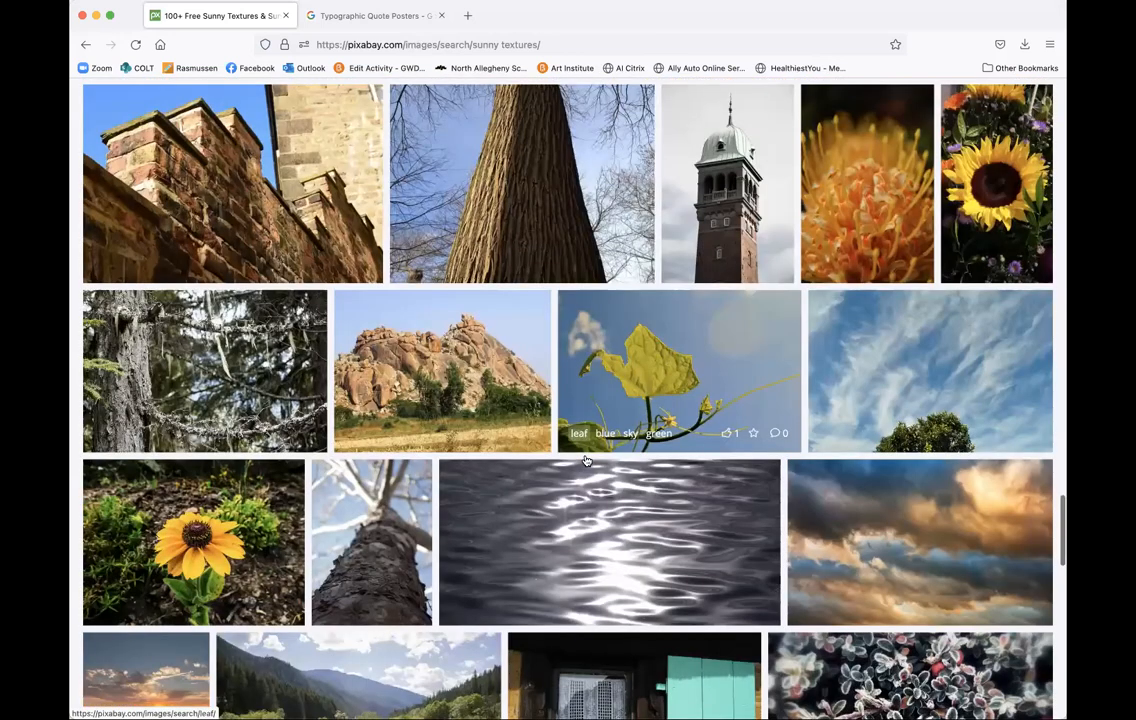
scroll(560, 440, "up", 10)
scroll(205, 90, "up", 5)
Search Pixabay's images for "grass textures"
double_click(220, 99)
type("grass")
key("Return")
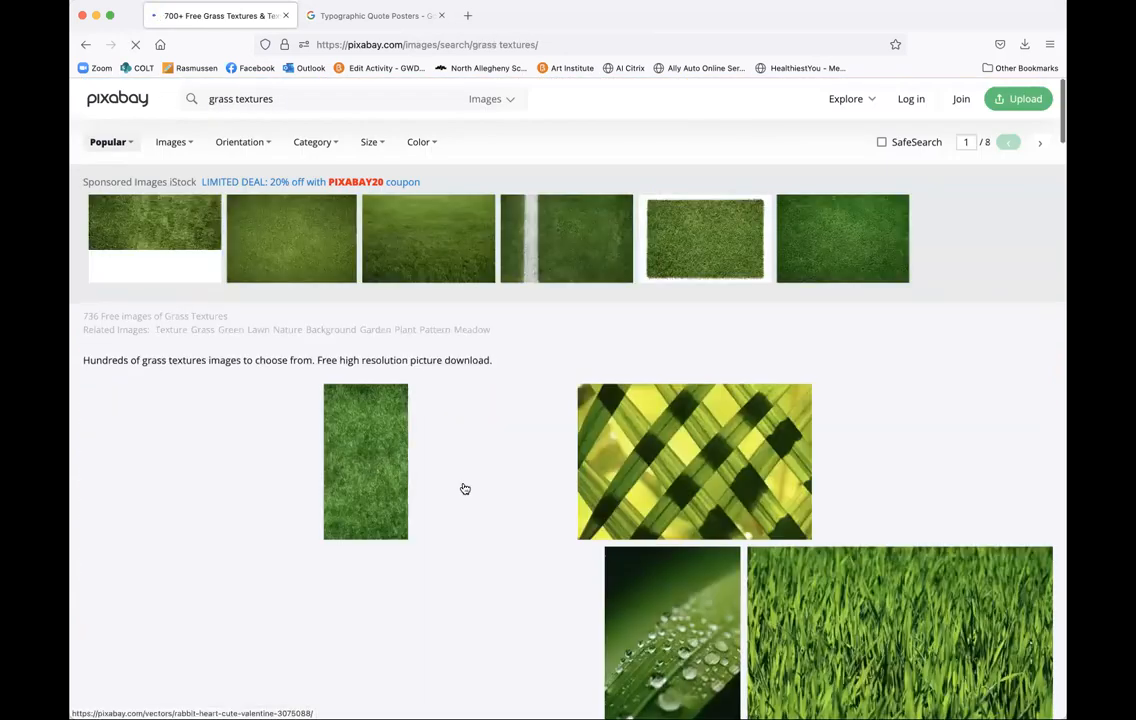
Find the dark green meadow grass illustration among the grass textures and open its page
scroll(464, 488, "down", 2)
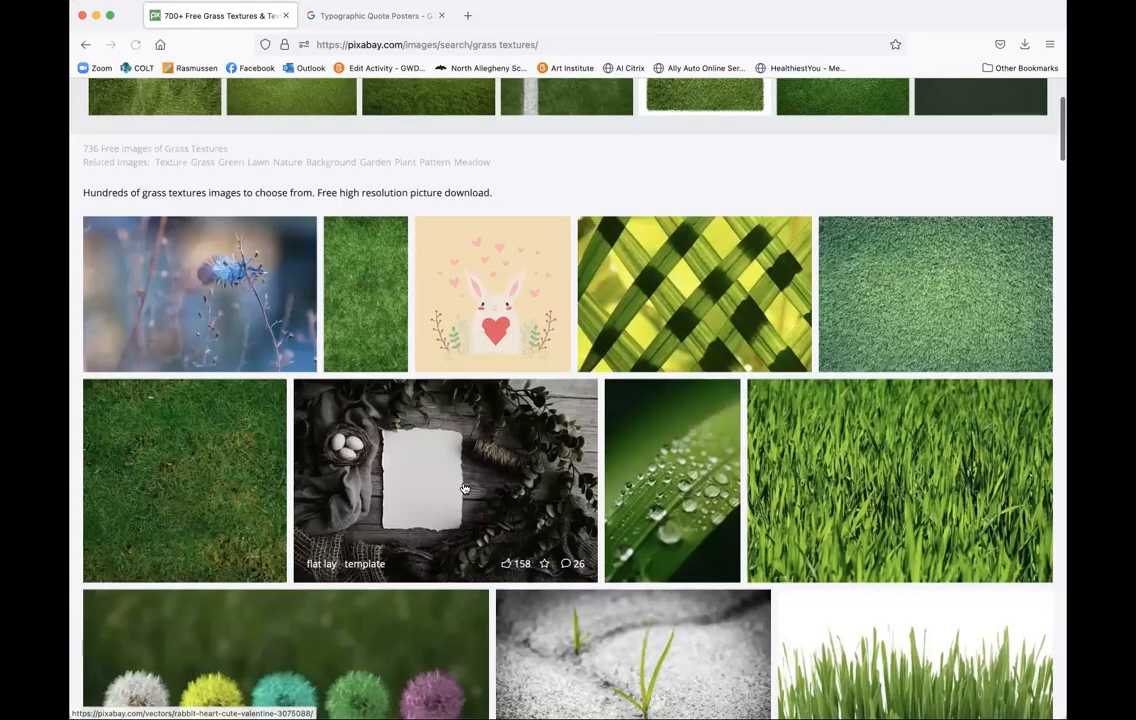
scroll(464, 488, "down", 5)
scroll(464, 490, "down", 5)
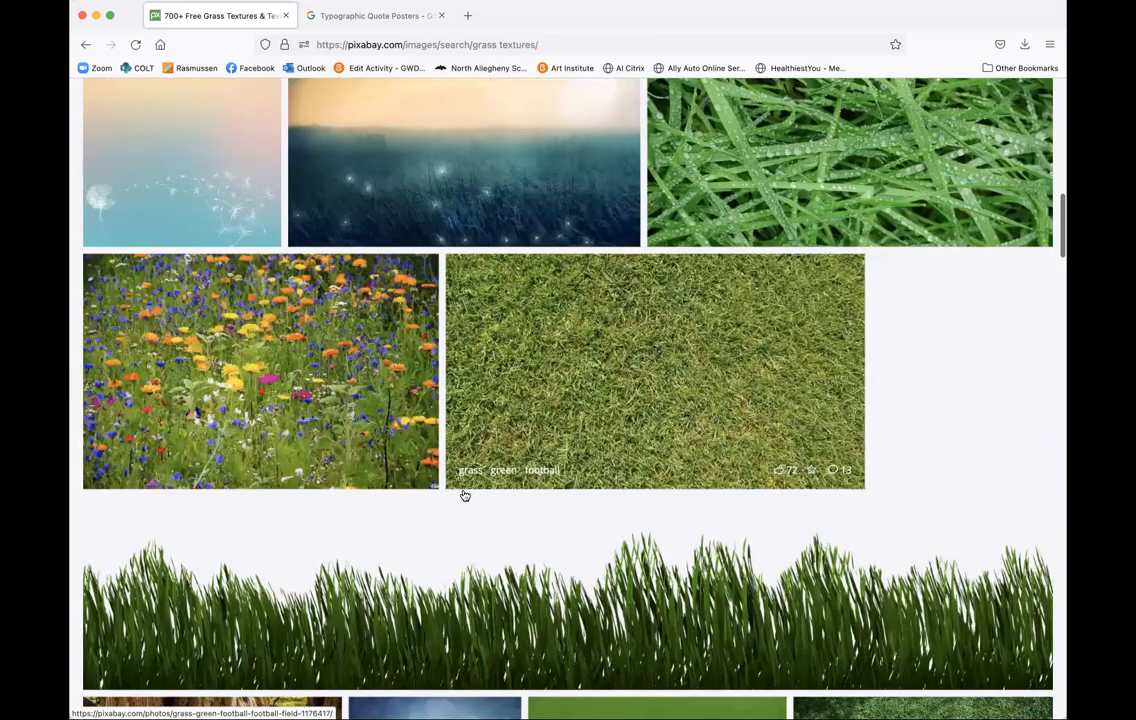
scroll(525, 405, "down", 1)
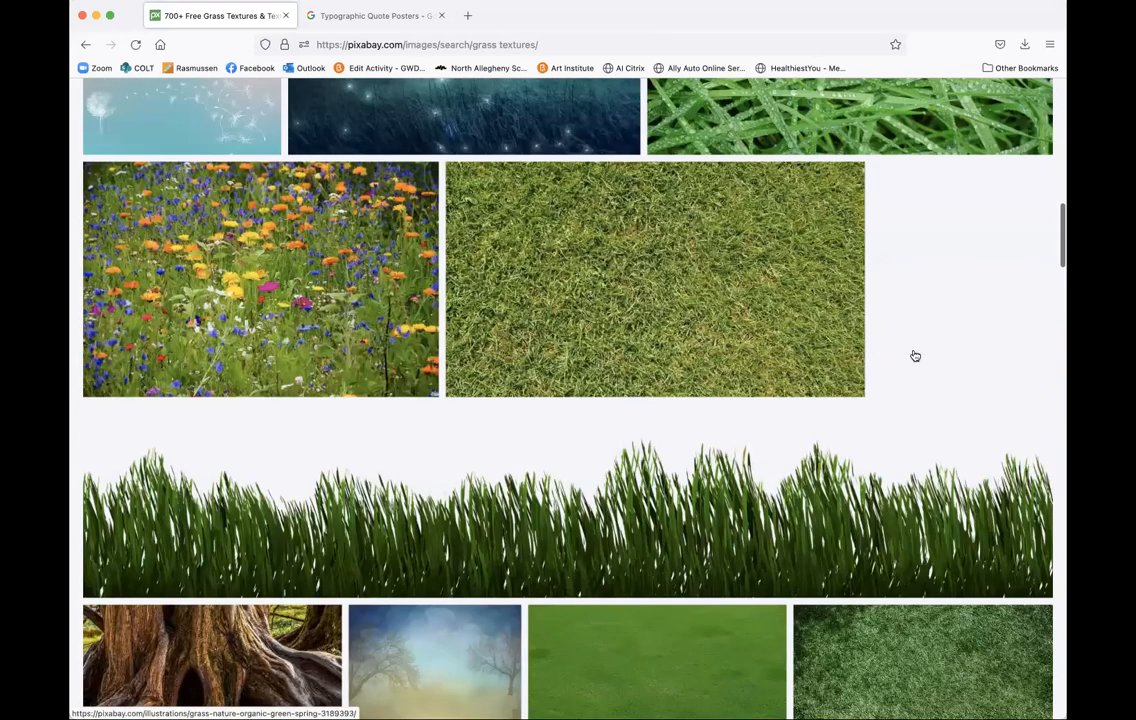
scroll(914, 353, "down", 5)
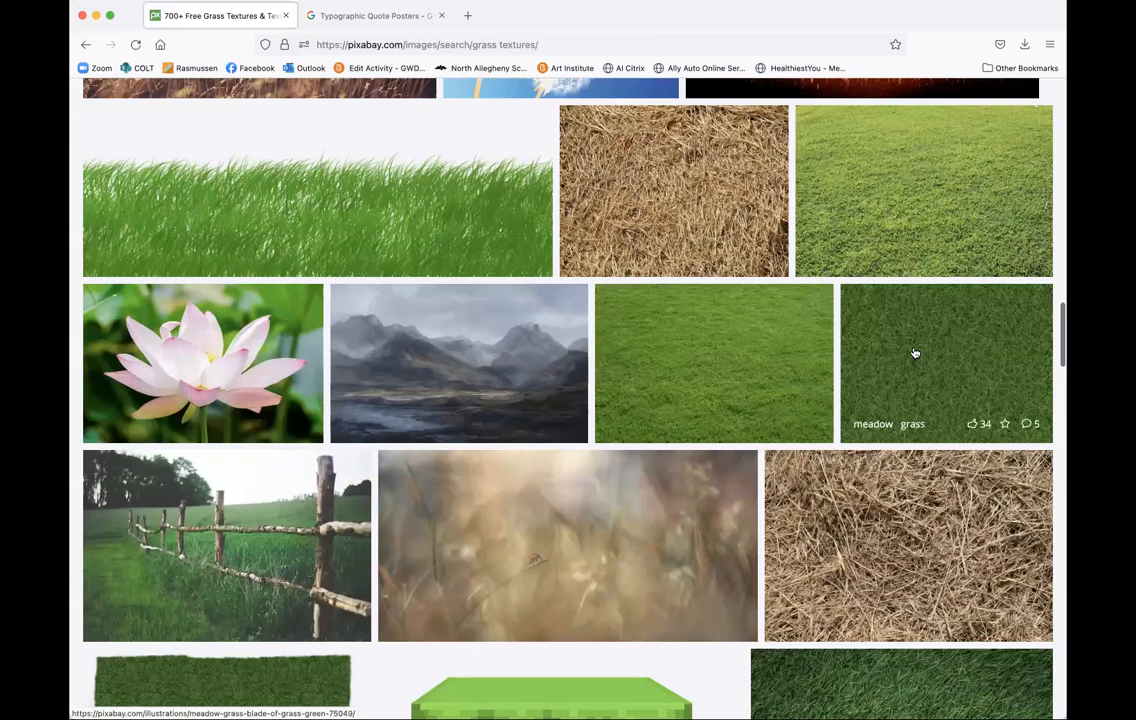
left_click(914, 353)
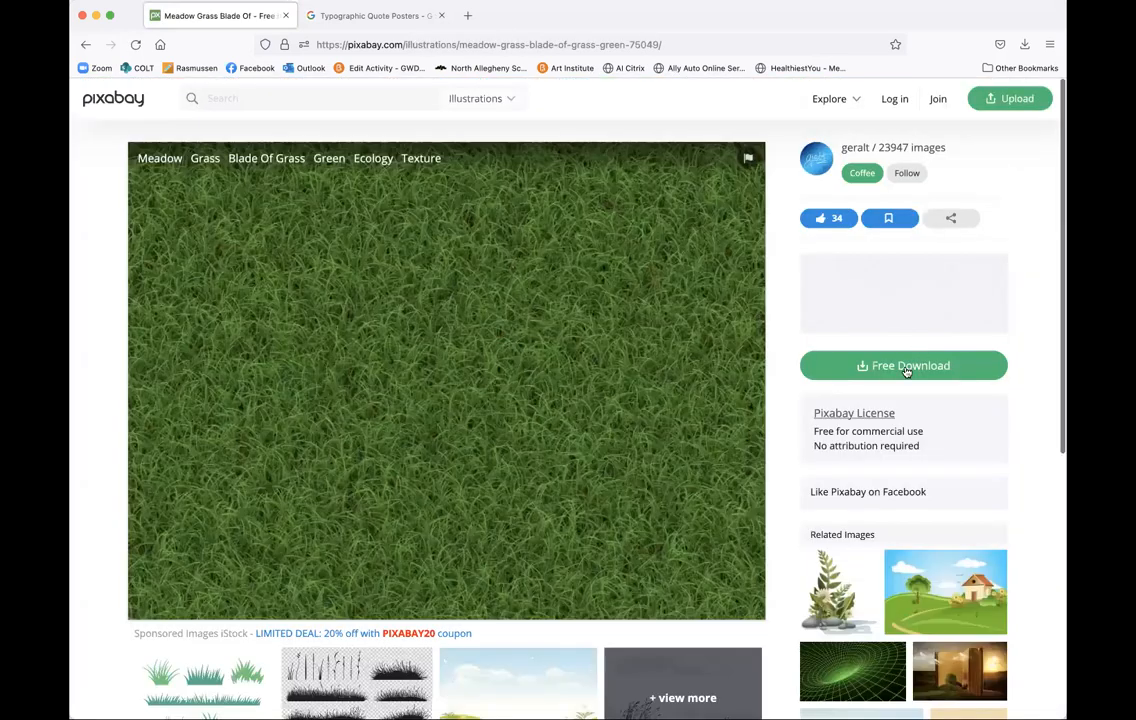
Try to download the meadow grass image at 1600×1200
left_click(904, 368)
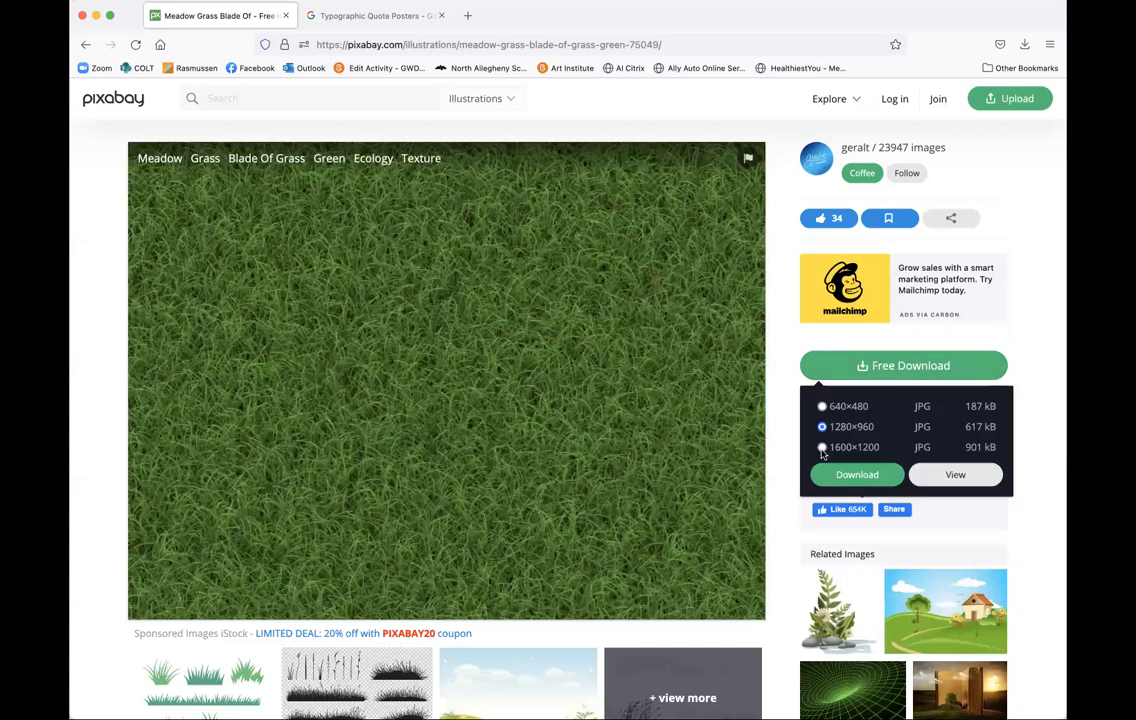
left_click(842, 477)
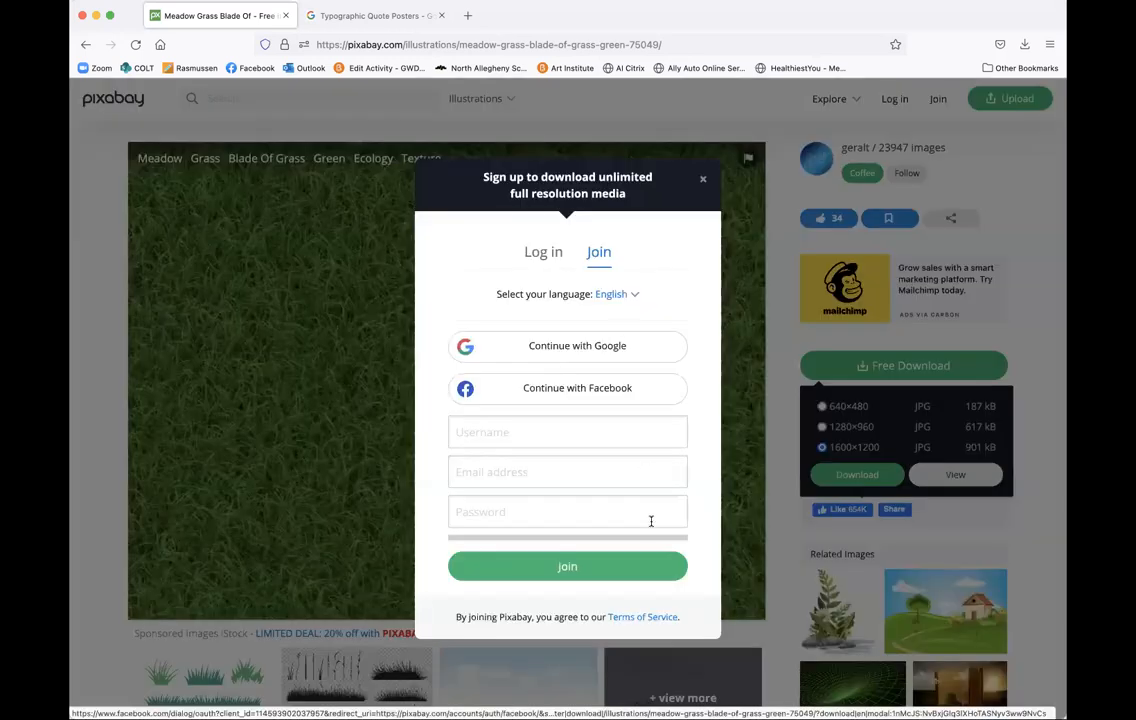
left_click(703, 178)
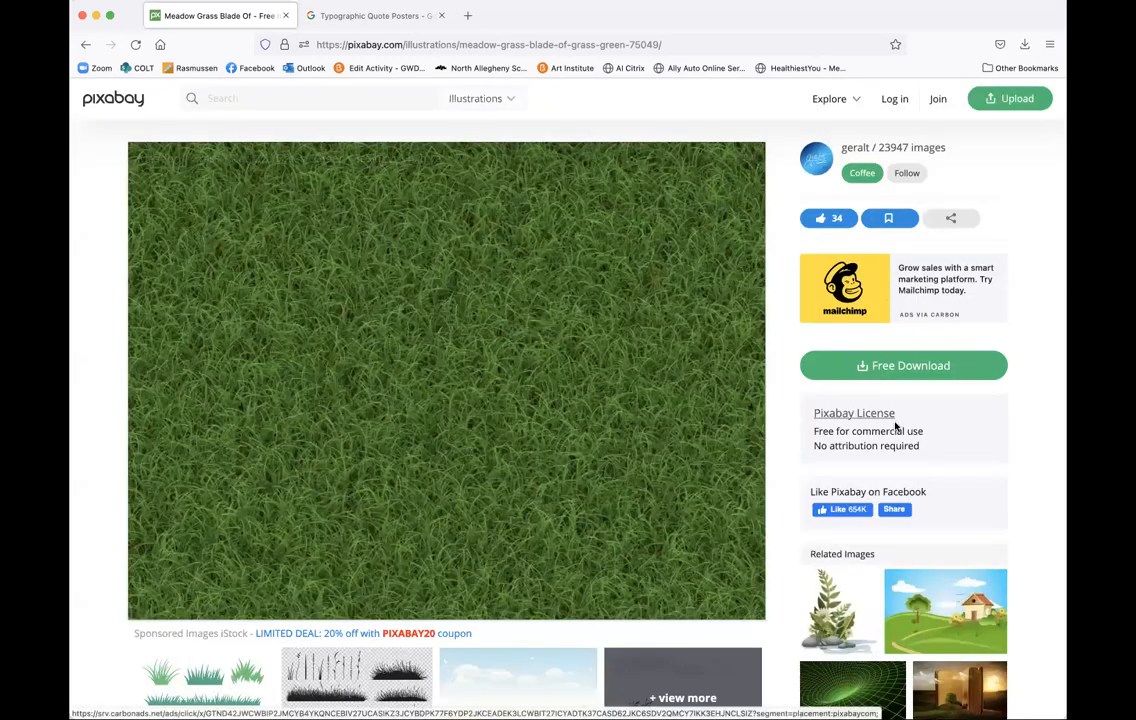
Download the meadow grass image as a 1280×960 JPG to the Desktop
left_click(882, 365)
left_click(822, 426)
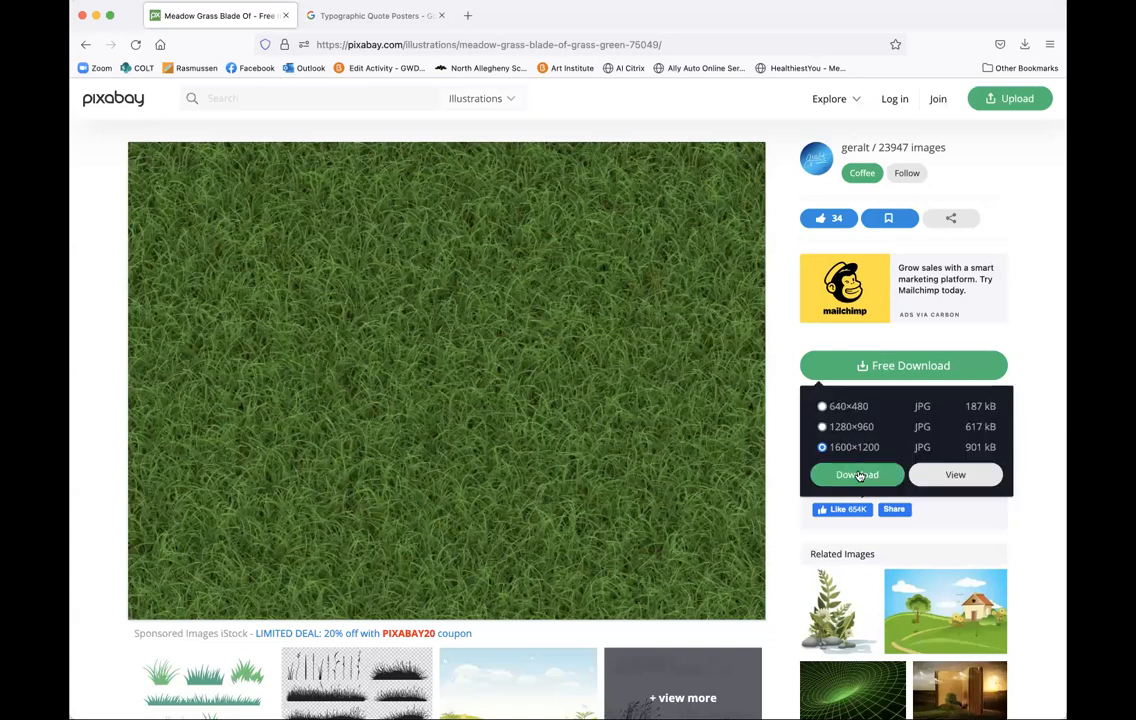
left_click(857, 474)
left_click(483, 411)
left_click(507, 467)
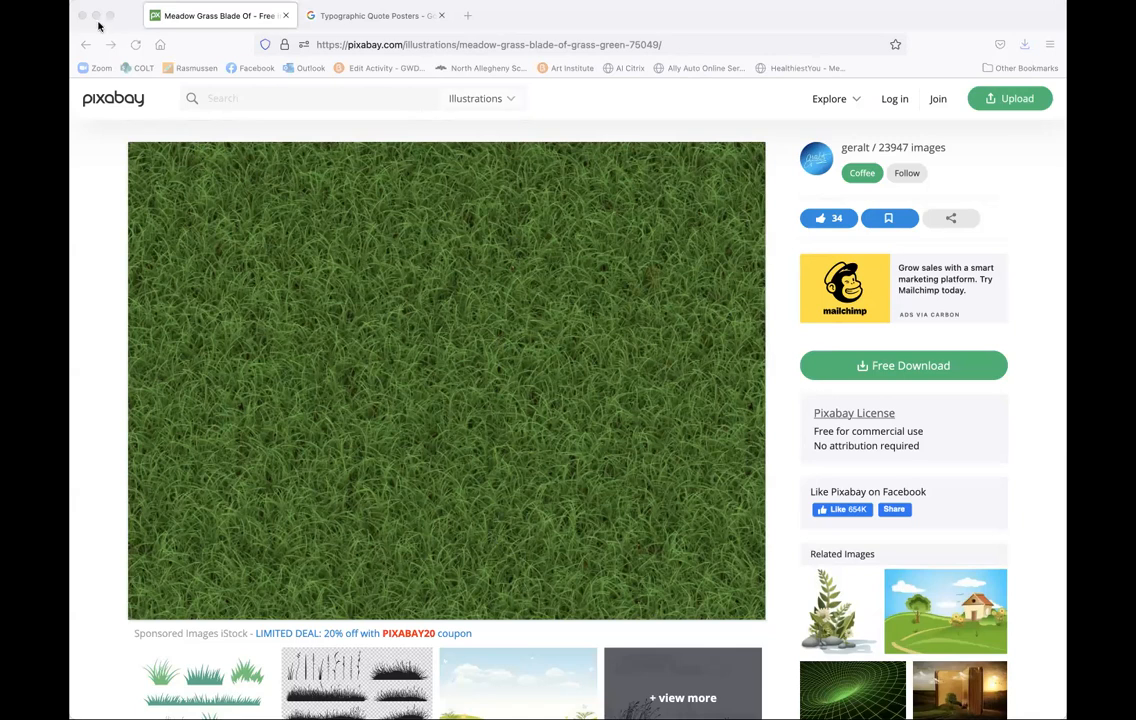
left_click(99, 163)
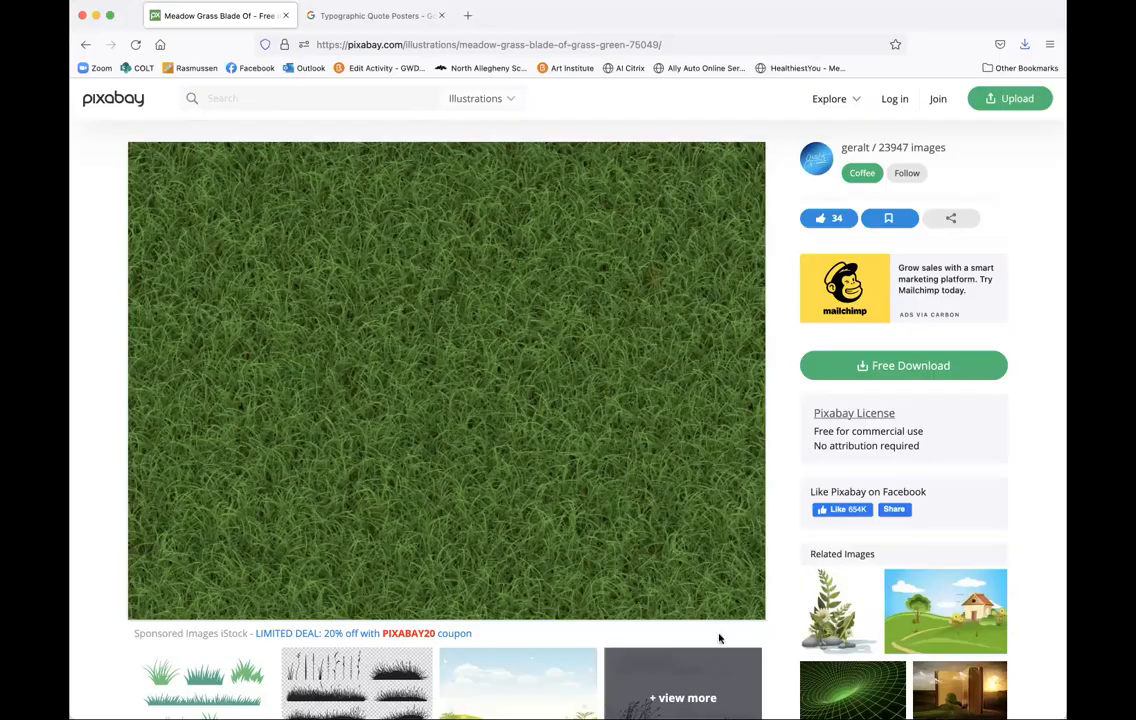
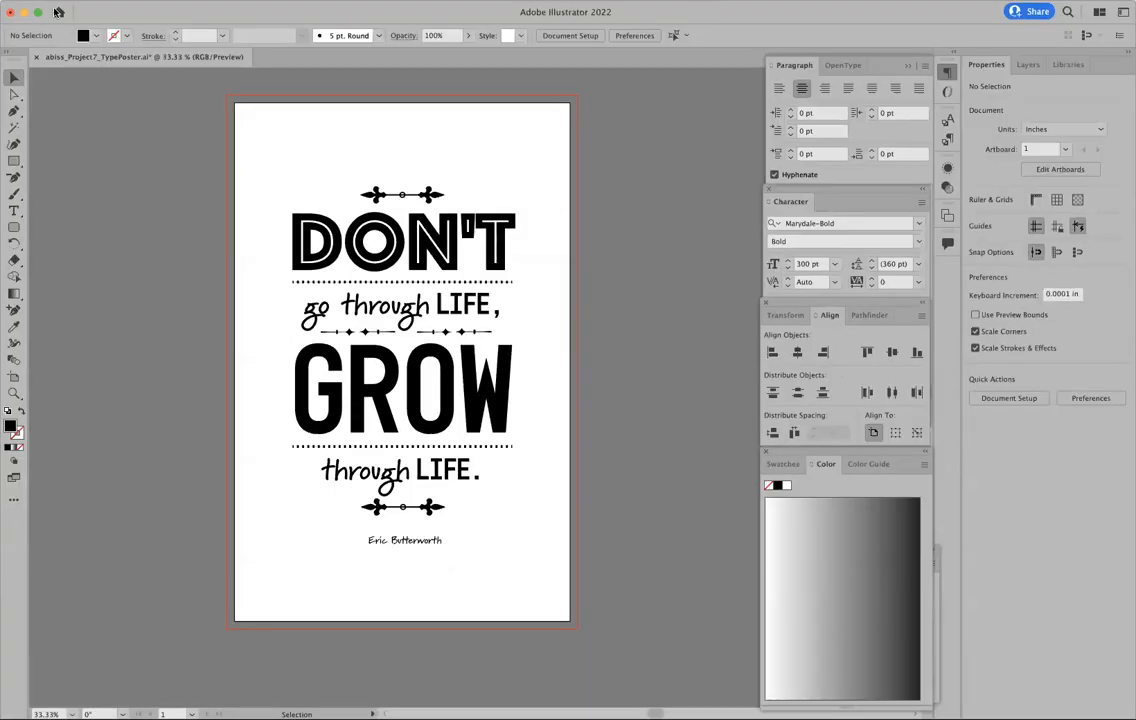
In Illustrator, place meadow-g5825c65f7_1280.jpg as a linked image over the poster, about 18.37 in wide and 13.78 in high
left_click(97, 2)
left_click(122, 244)
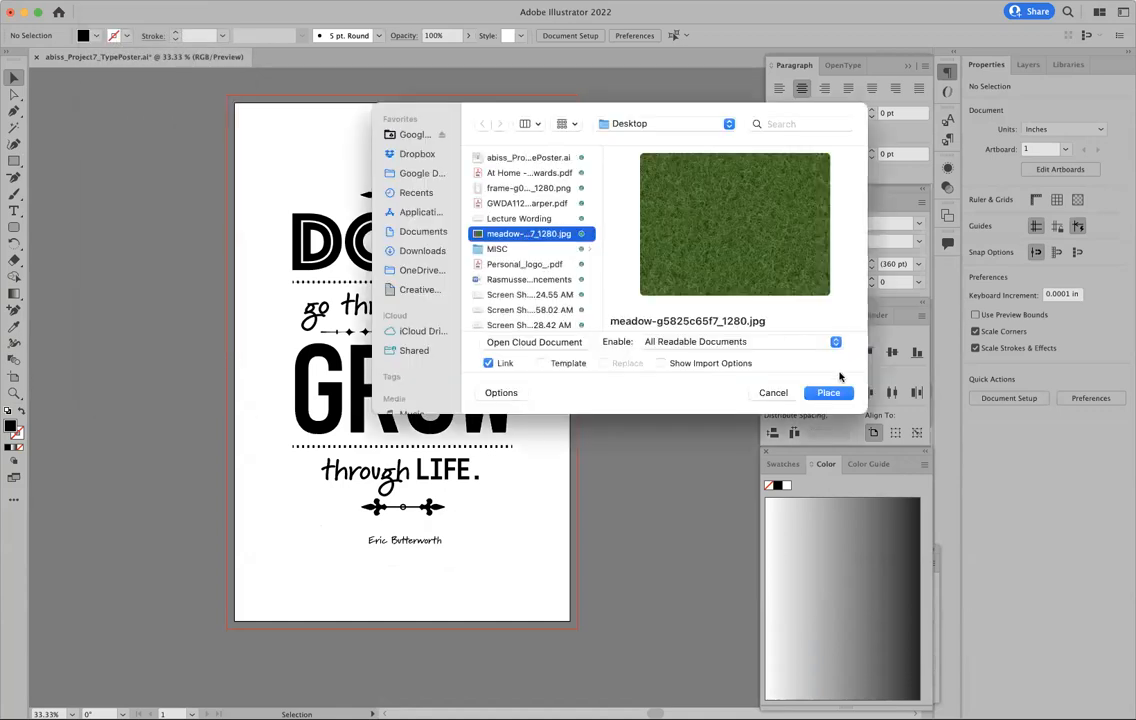
left_click(828, 392)
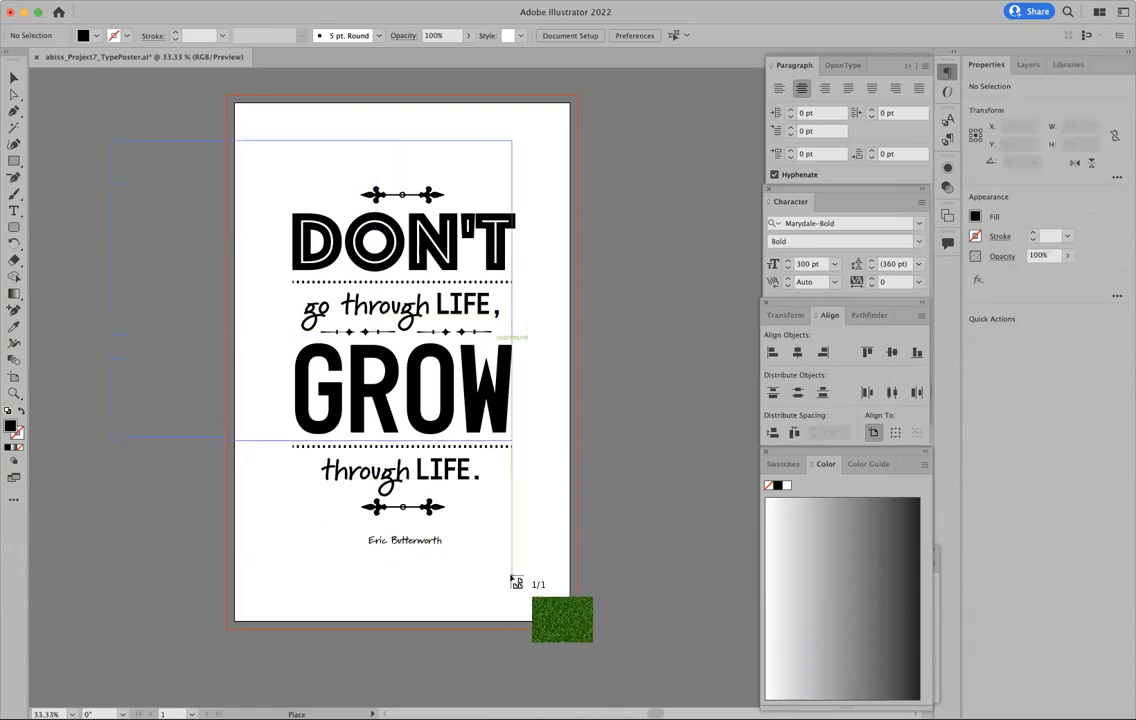
left_click(671, 650)
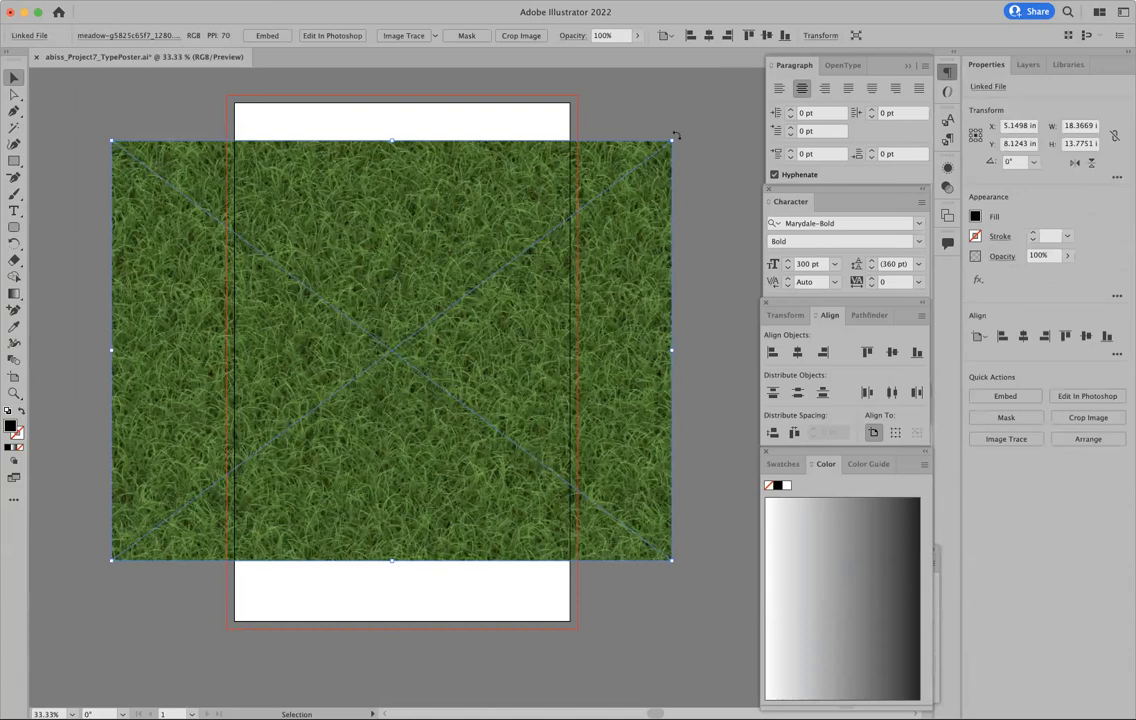
Rotate the grass image to 270° and move it so it covers the artboard and its bleed
left_click_drag(566, 565, 566, 568)
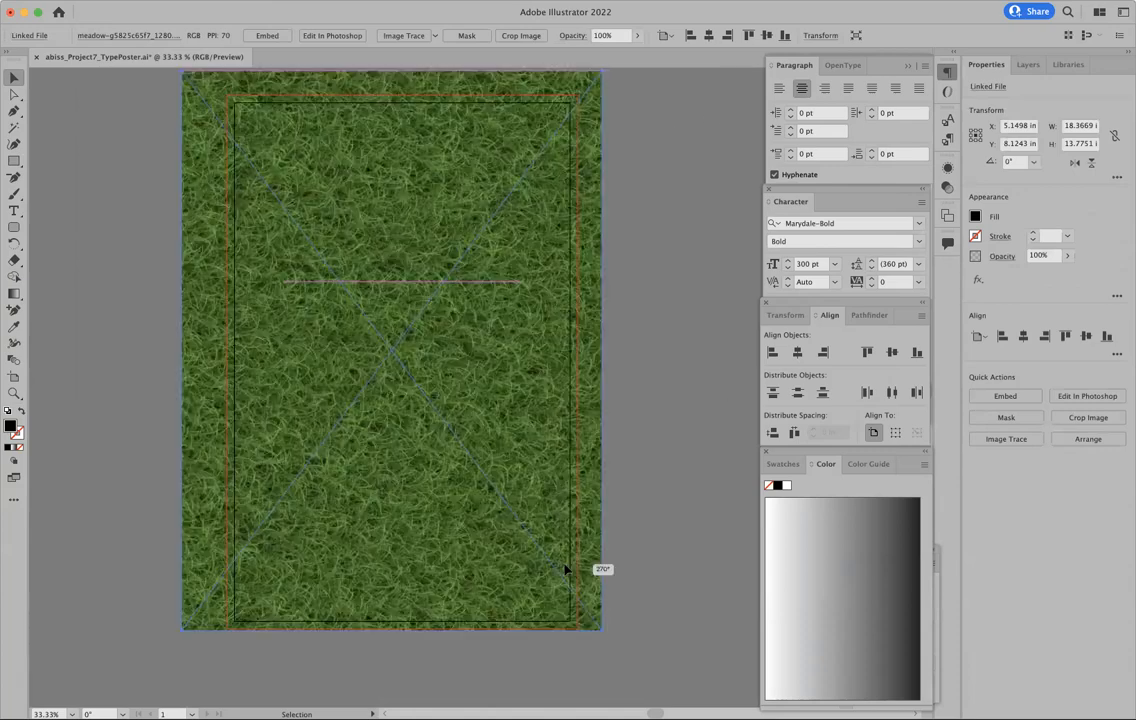
left_click_drag(585, 644, 585, 644)
left_click_drag(212, 338, 220, 354)
Send the grass image behind the quote artwork and deselect it
right_click(220, 354)
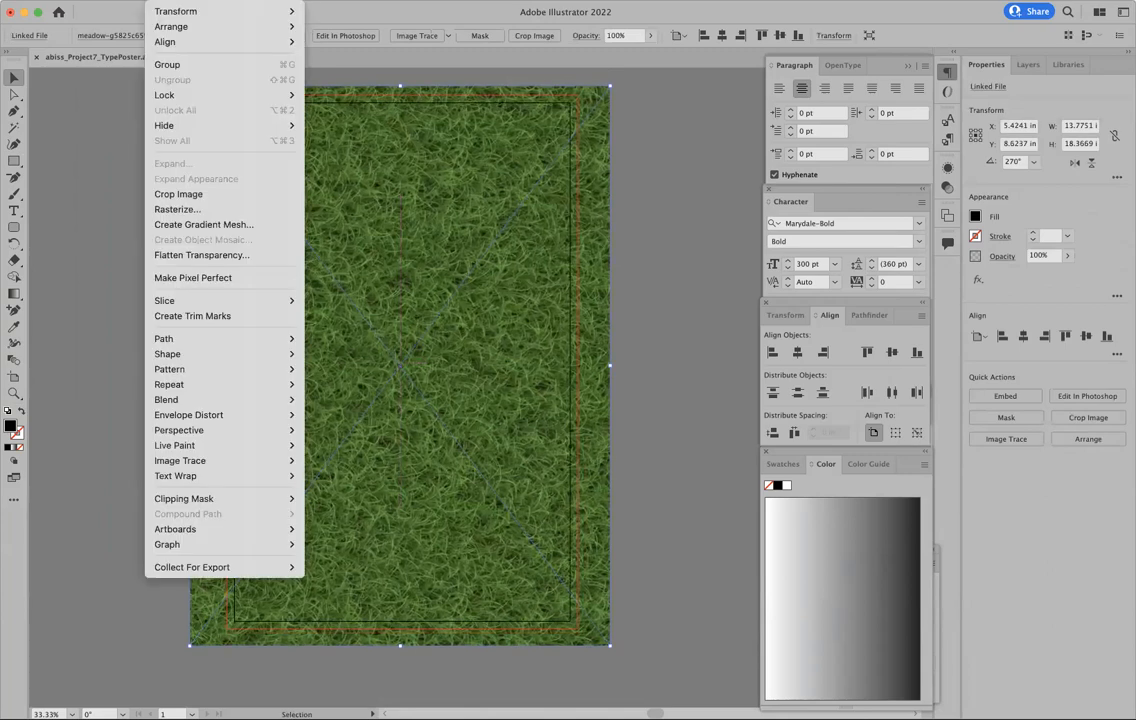
left_click(332, 71)
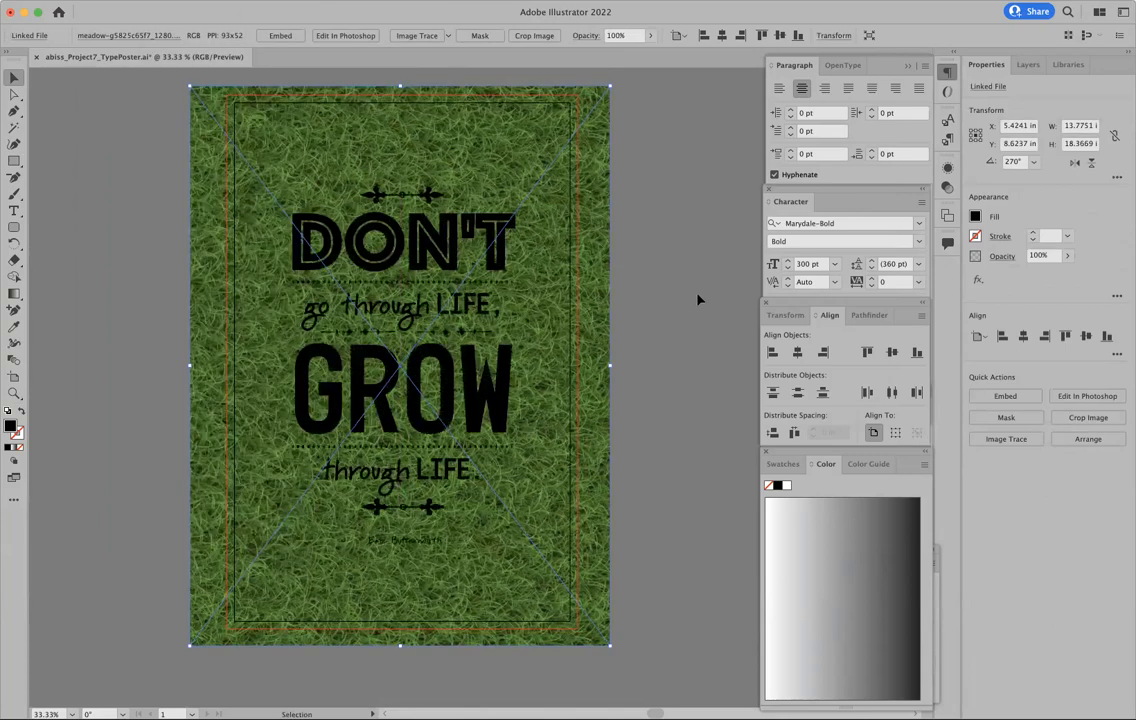
left_click(698, 299)
Set the fill of the quote text, ornaments and author credit to white, leaving the grass image out
left_click_drag(167, 173, 502, 553)
left_click(560, 150, "shift")
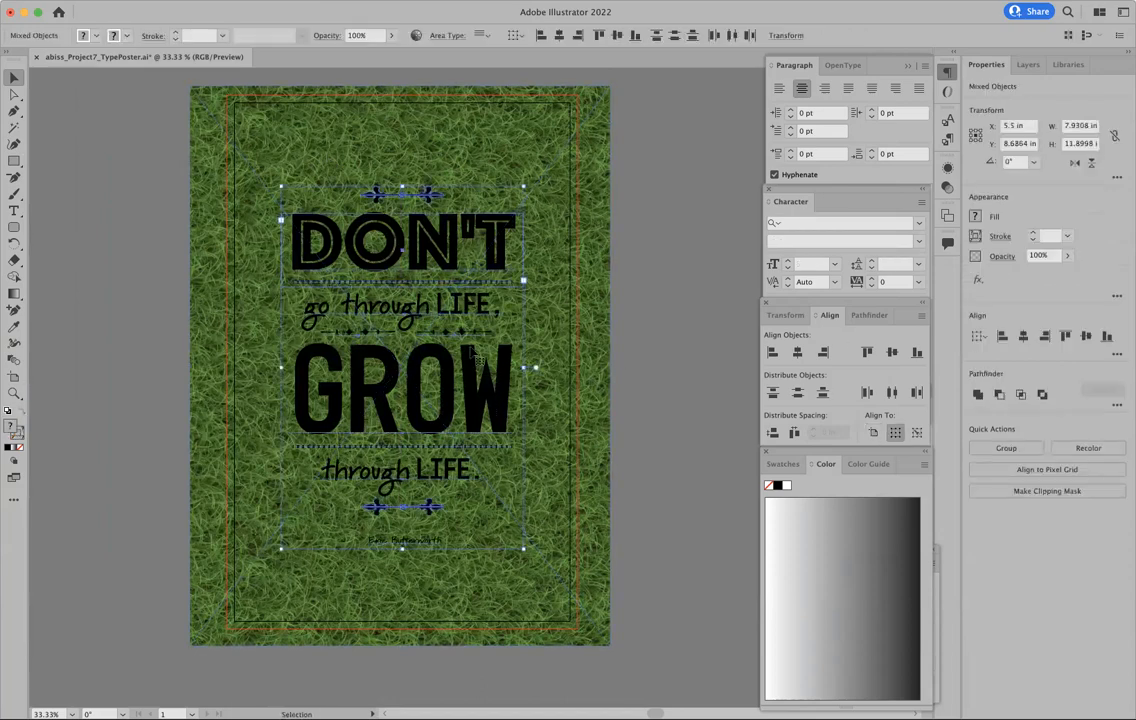
left_click(786, 487)
left_click(616, 413)
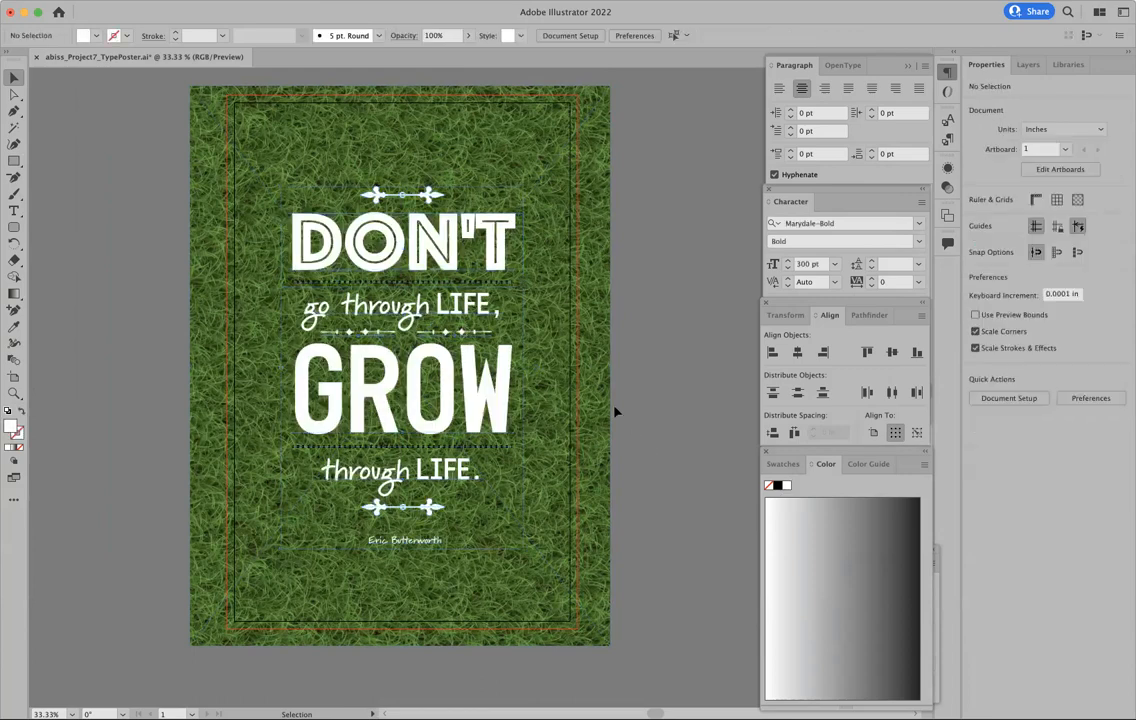
Give the two dotted divider lines below DON'T and GROW a white stroke and no fill
left_click(398, 285)
left_click(390, 282)
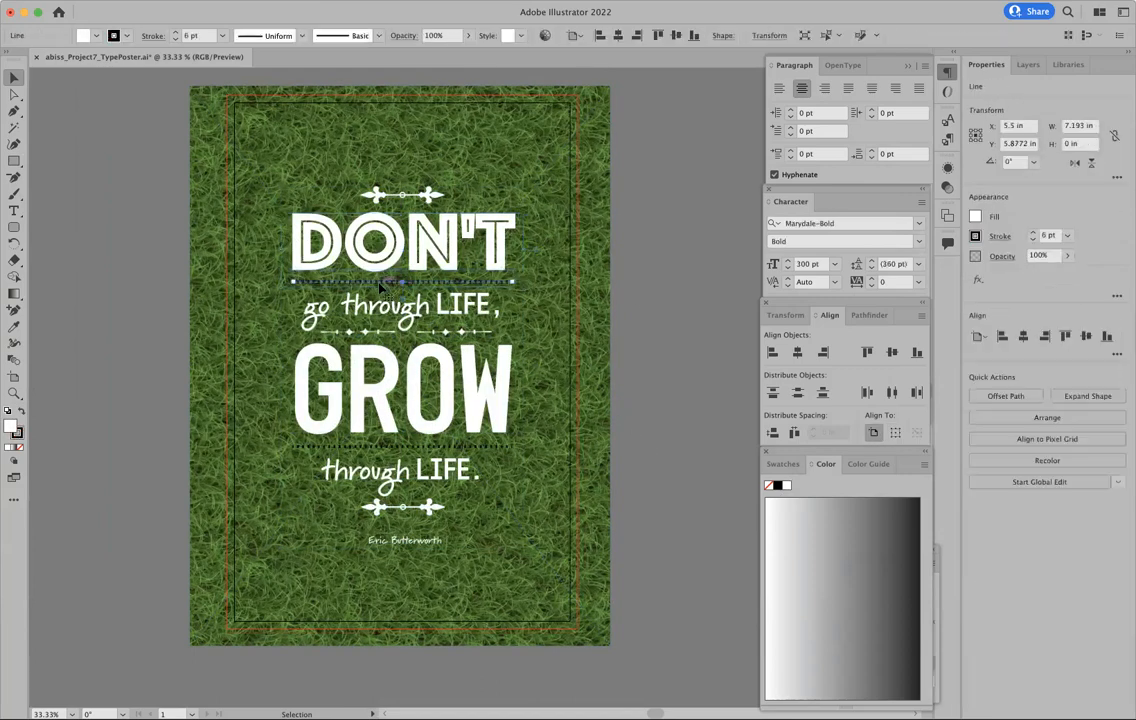
left_click(21, 411)
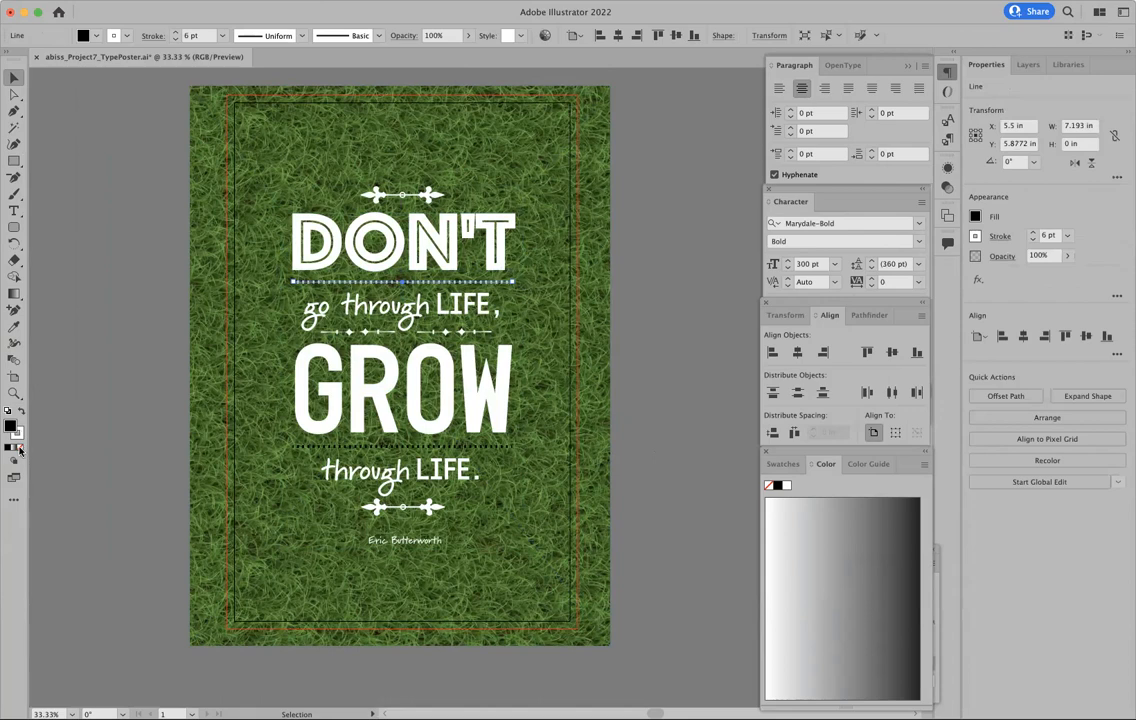
left_click(84, 456)
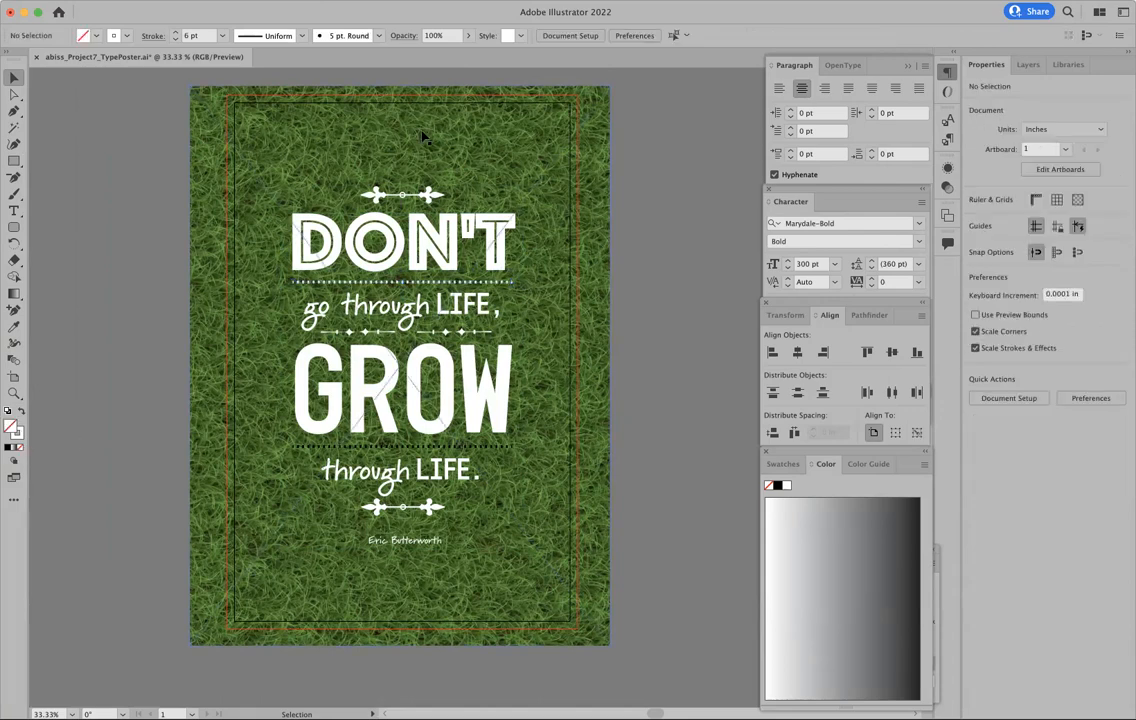
left_click(372, 450)
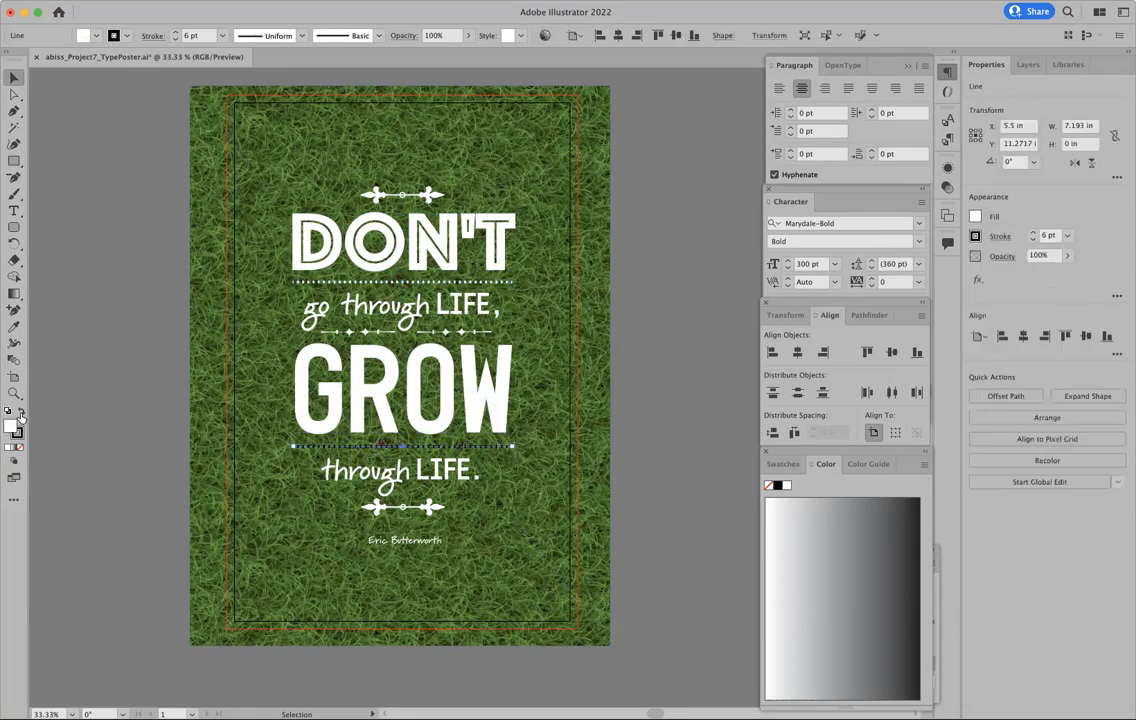
left_click(101, 472)
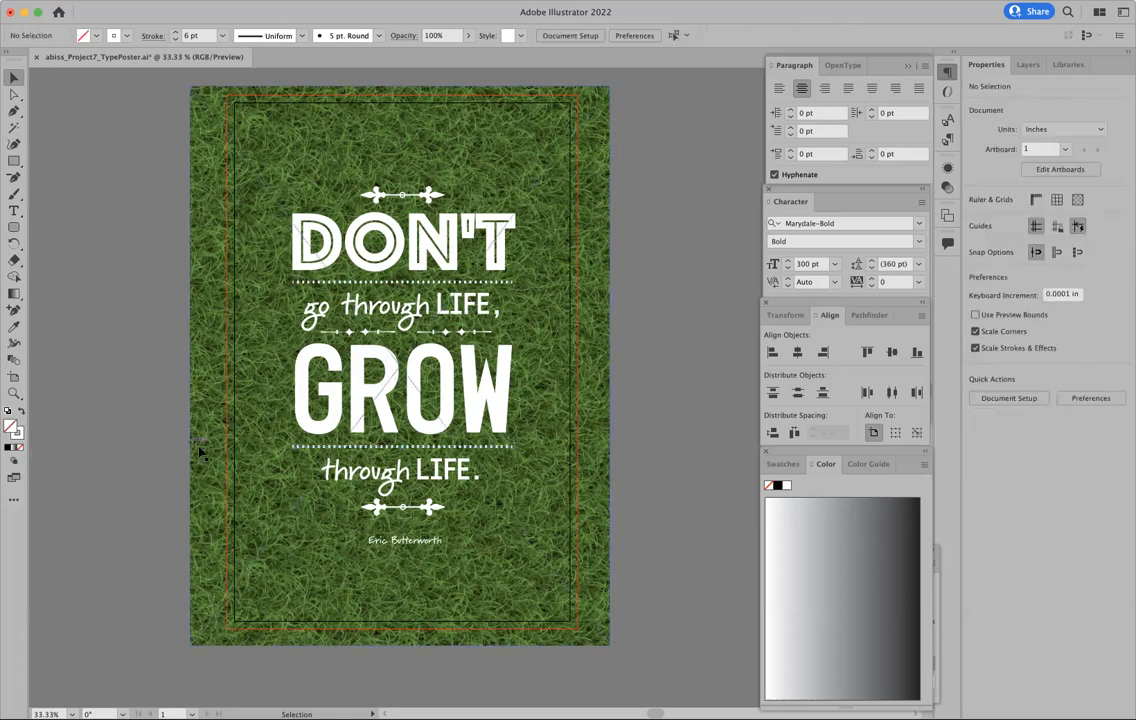
Reduce the grass image's opacity to 83% and deselect it
left_click(189, 406)
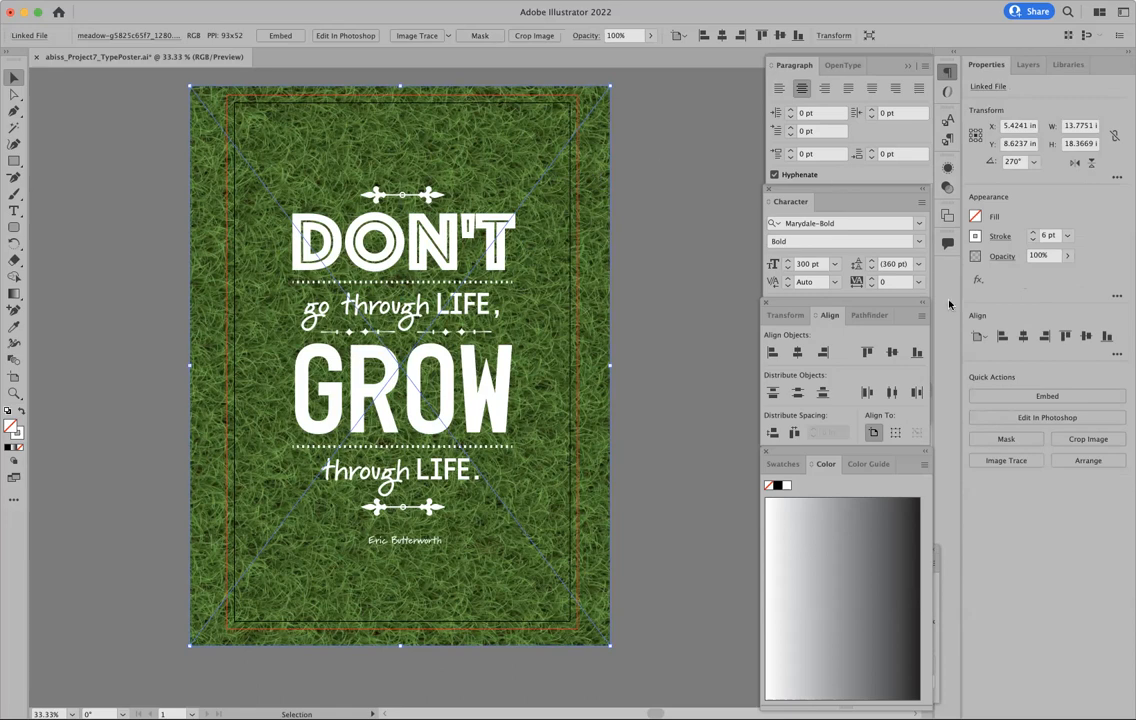
left_click(1068, 257)
mouse_move(1066, 273)
left_mouse_down()
mouse_move(1022, 277)
mouse_move(1061, 279)
left_mouse_up()
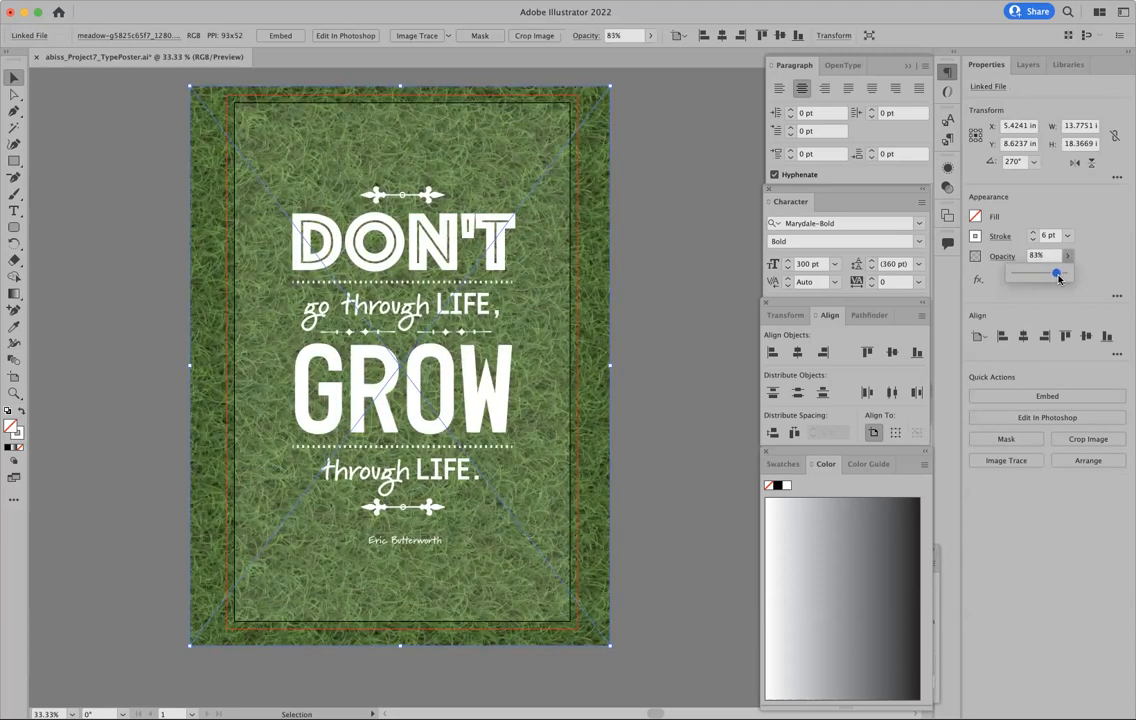
left_click(629, 286)
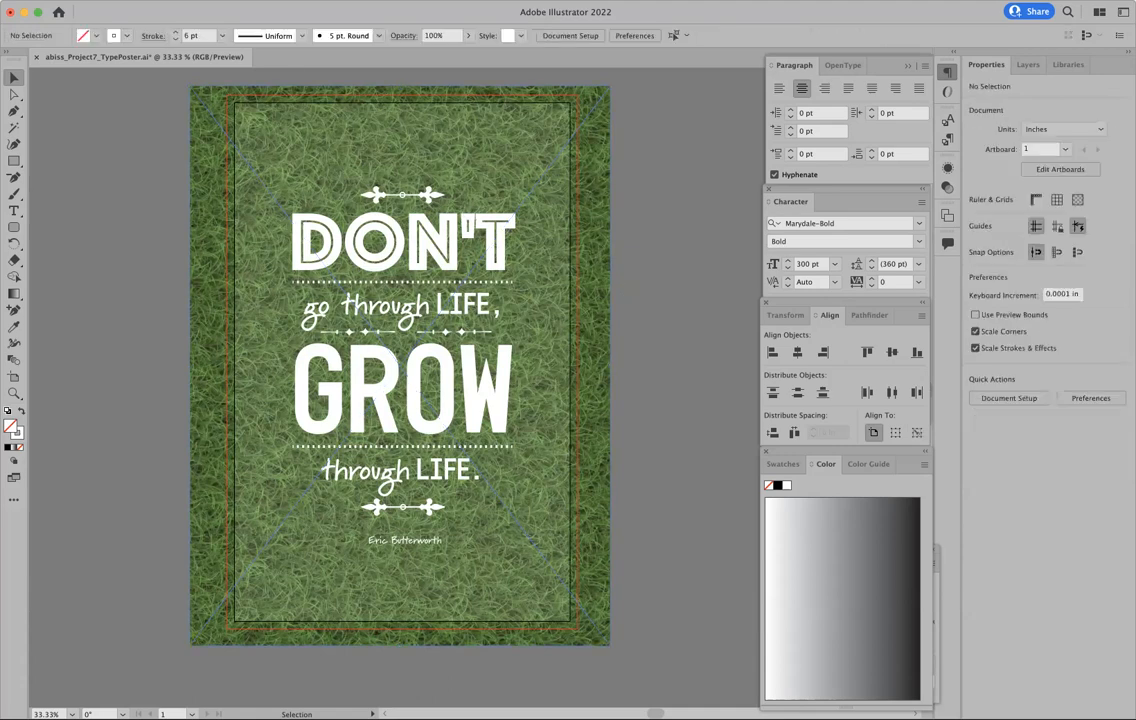
Switch the poster display to Trim View so only the artwork within the artboard shows
left_click(291, 2)
left_click(292, 76)
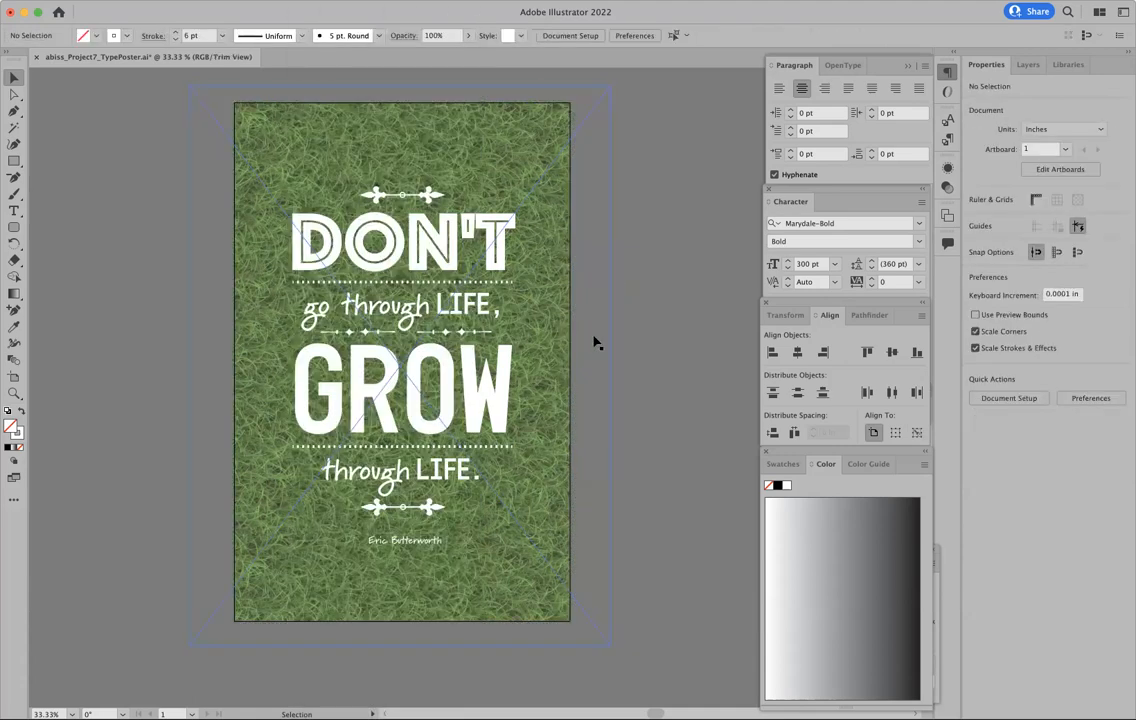
left_click(300, 238)
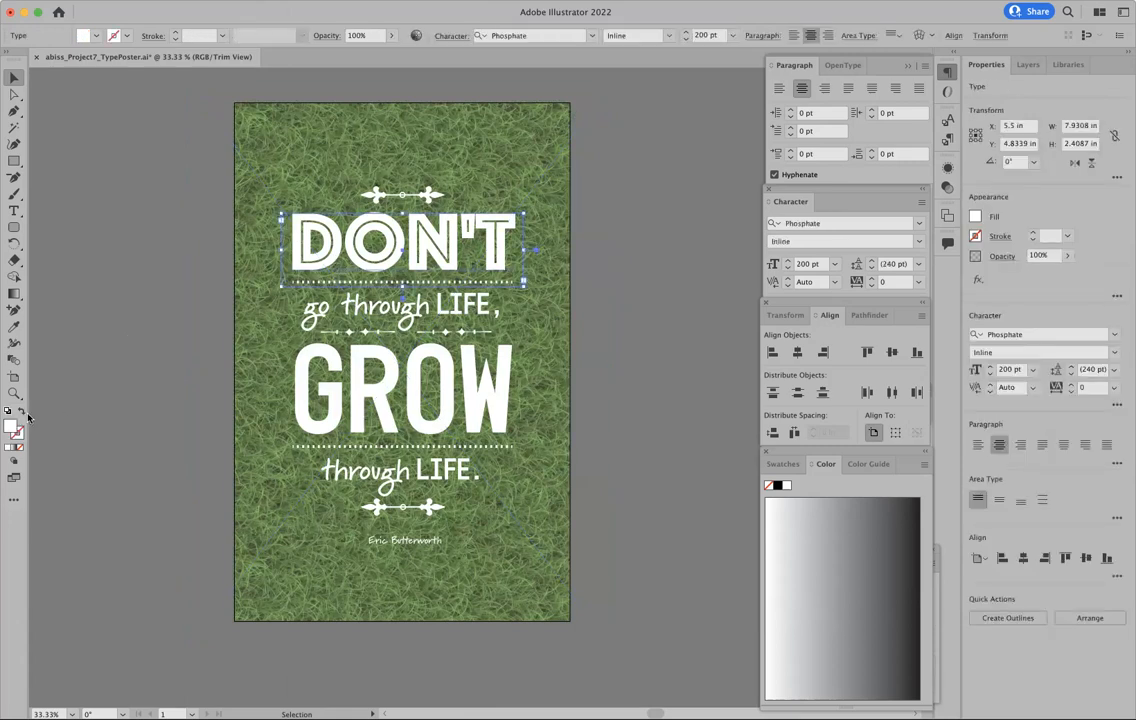
left_click(24, 412)
left_click(24, 412)
left_click(210, 385)
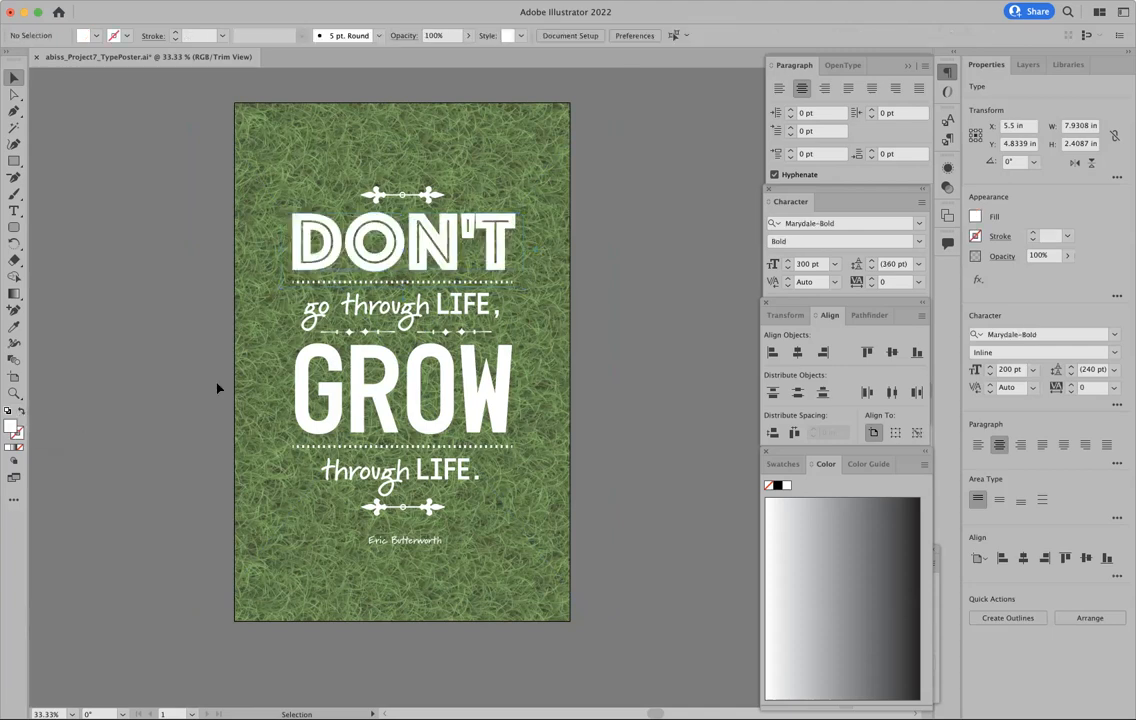
Raise the grass image's opacity to 100% and deselect it
left_click(332, 134)
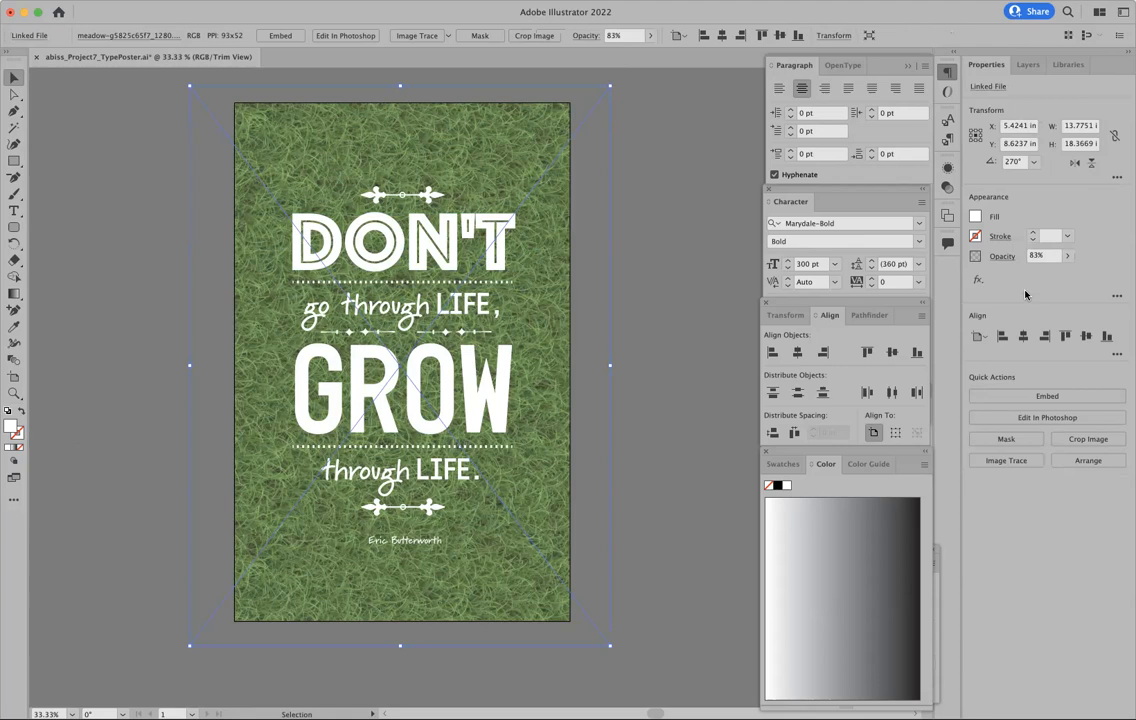
left_click(1067, 256)
left_click_drag(1055, 273, 1075, 278)
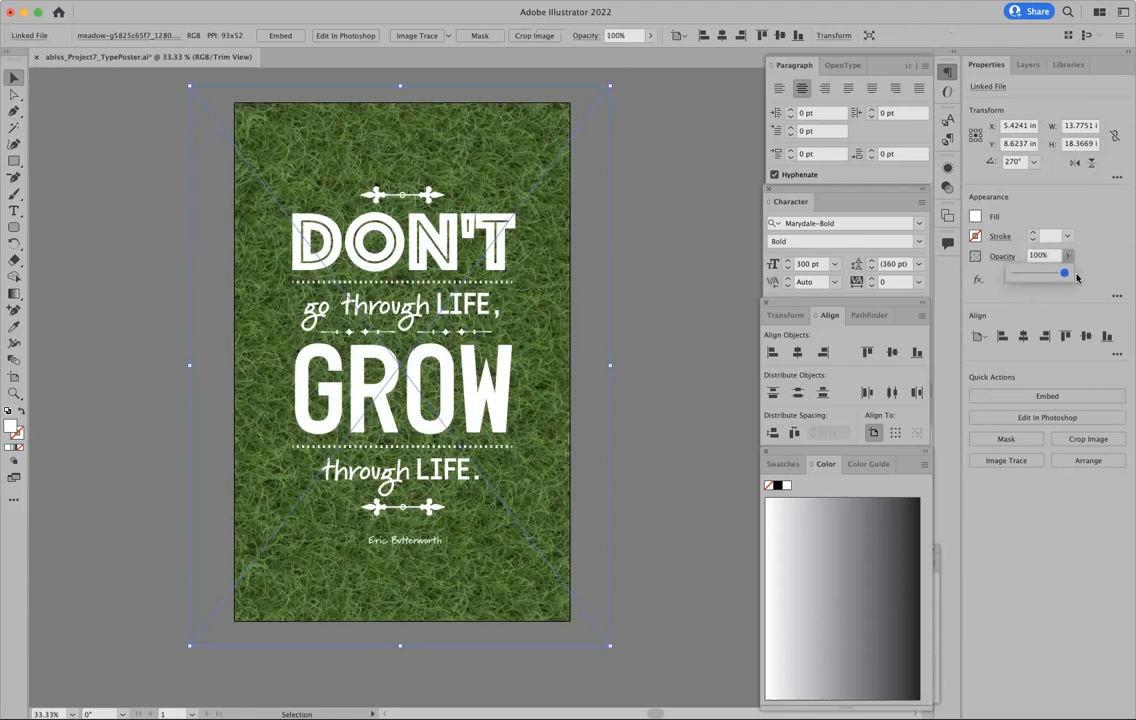
left_click(620, 308)
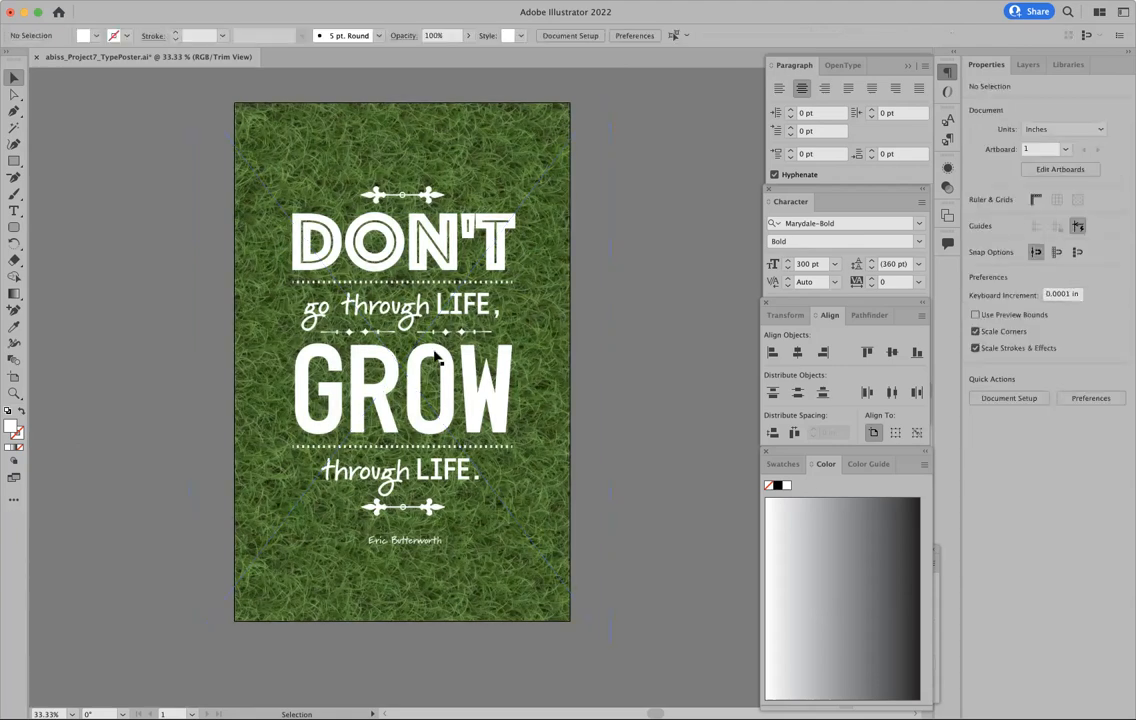
Start a Drop Shadow effect on the word GROW with preview on and set its opacity to 60%
left_click(372, 350)
left_click(287, 2)
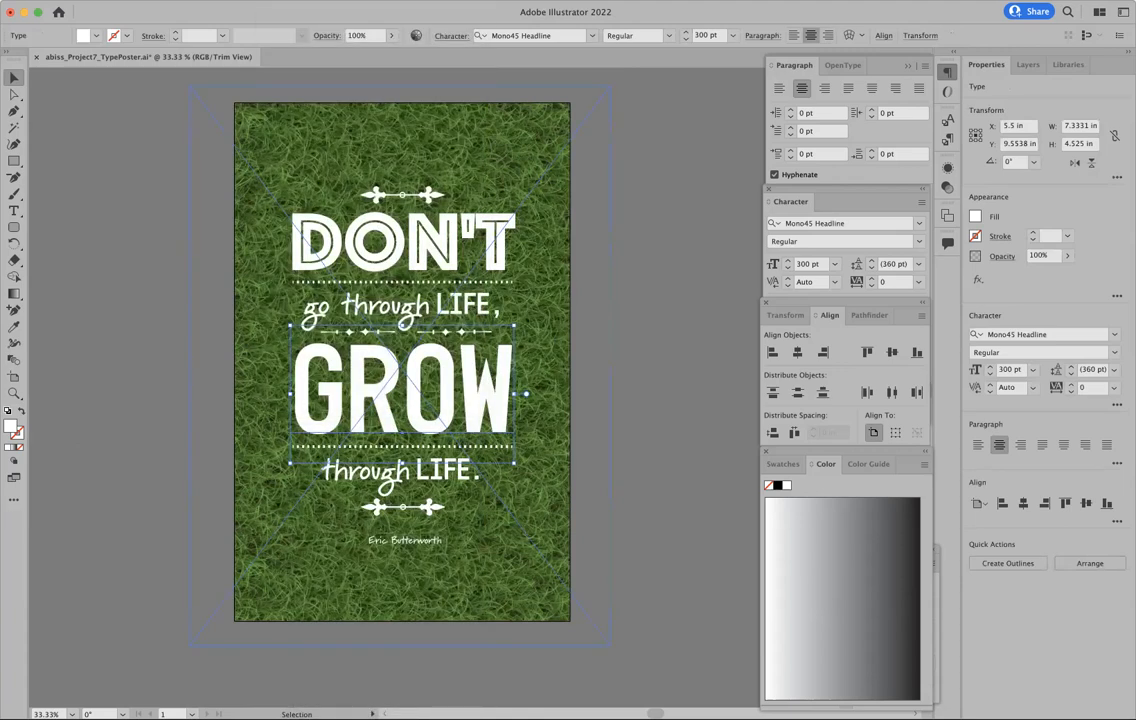
left_click(287, 2)
mouse_move(305, 195)
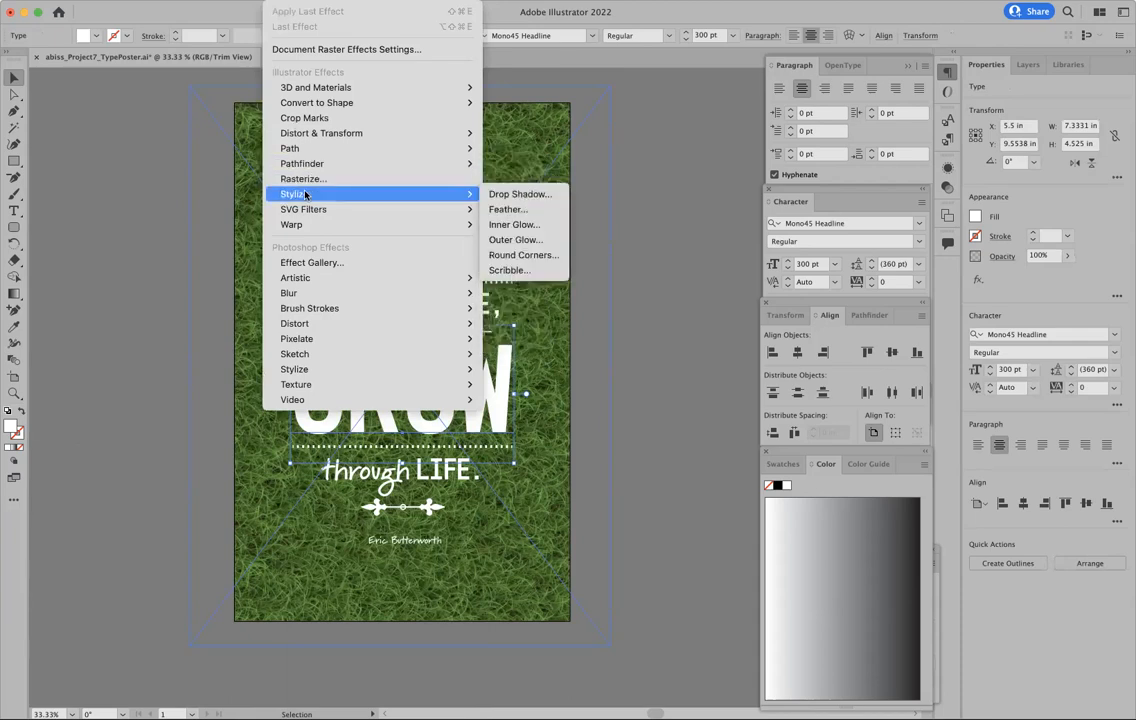
left_click(497, 197)
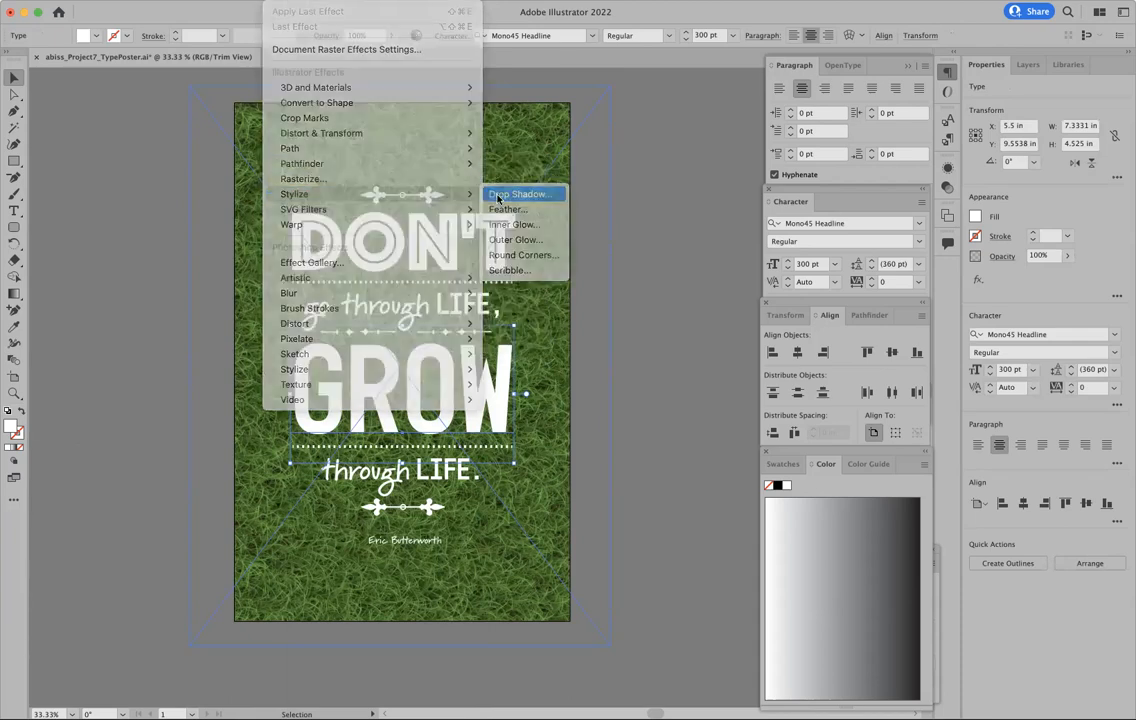
left_click(540, 268)
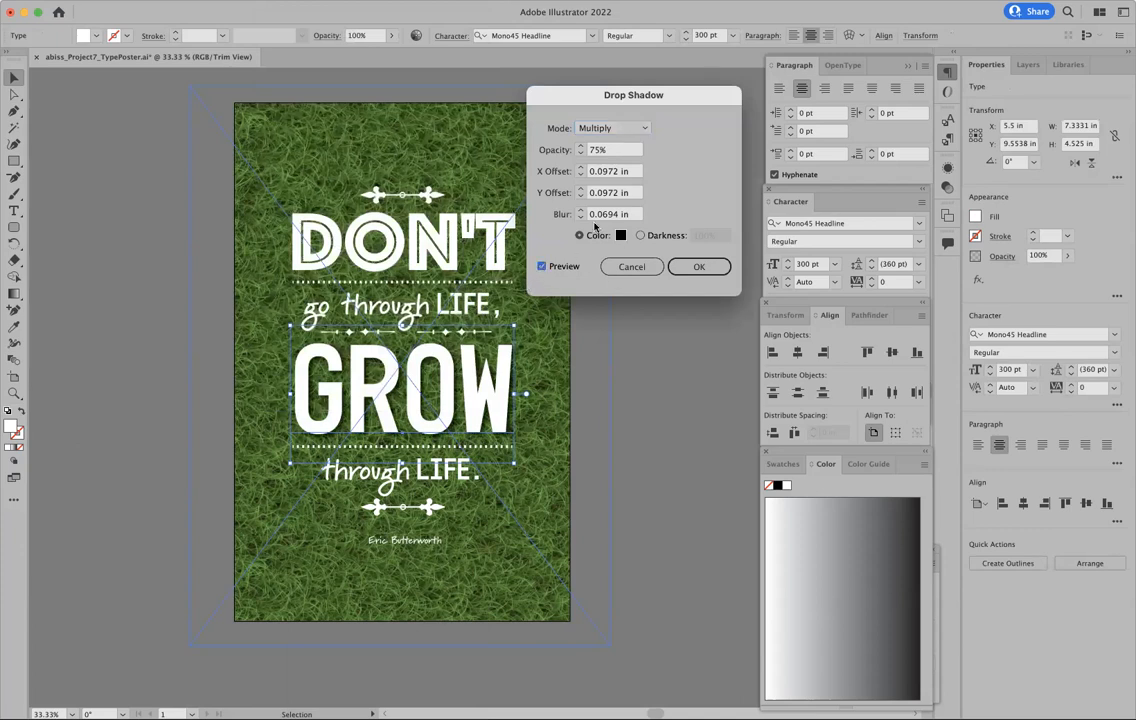
left_click(581, 154)
left_click(581, 154)
left_click(581, 154)
left_click(582, 155)
left_click(582, 155)
left_click(582, 155)
left_click(582, 155)
left_click(582, 155)
left_click(582, 155)
left_click(582, 155)
Set the shadow's X offset to 0.04 in and Y offset to 0.08 in, and apply it to GROW
key("Tab")
type("0")
type(".125")
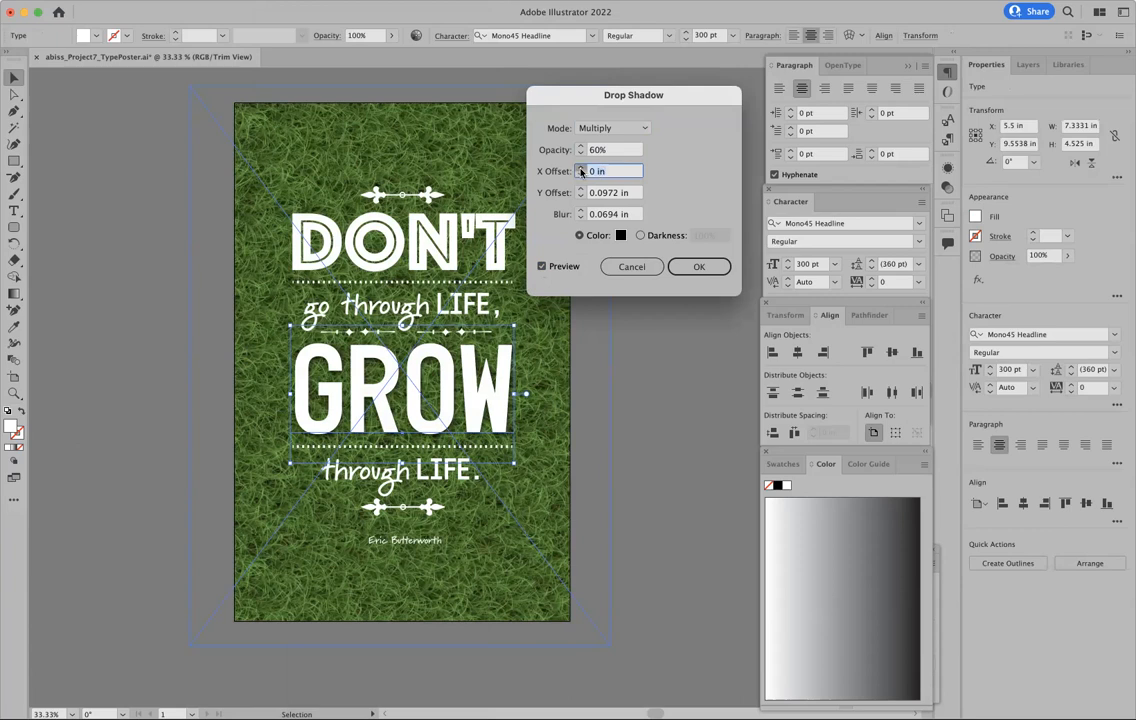
key("Tab")
type("0.08")
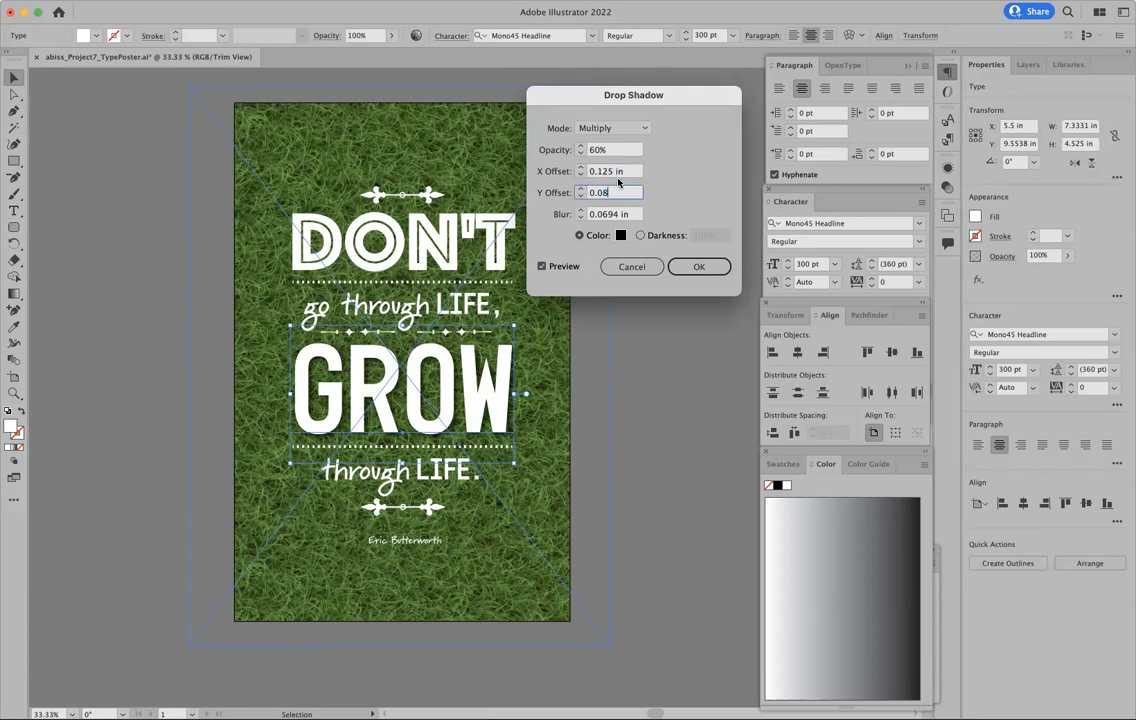
left_click(601, 172)
key("BackSpace")
type("0")
left_click(619, 196)
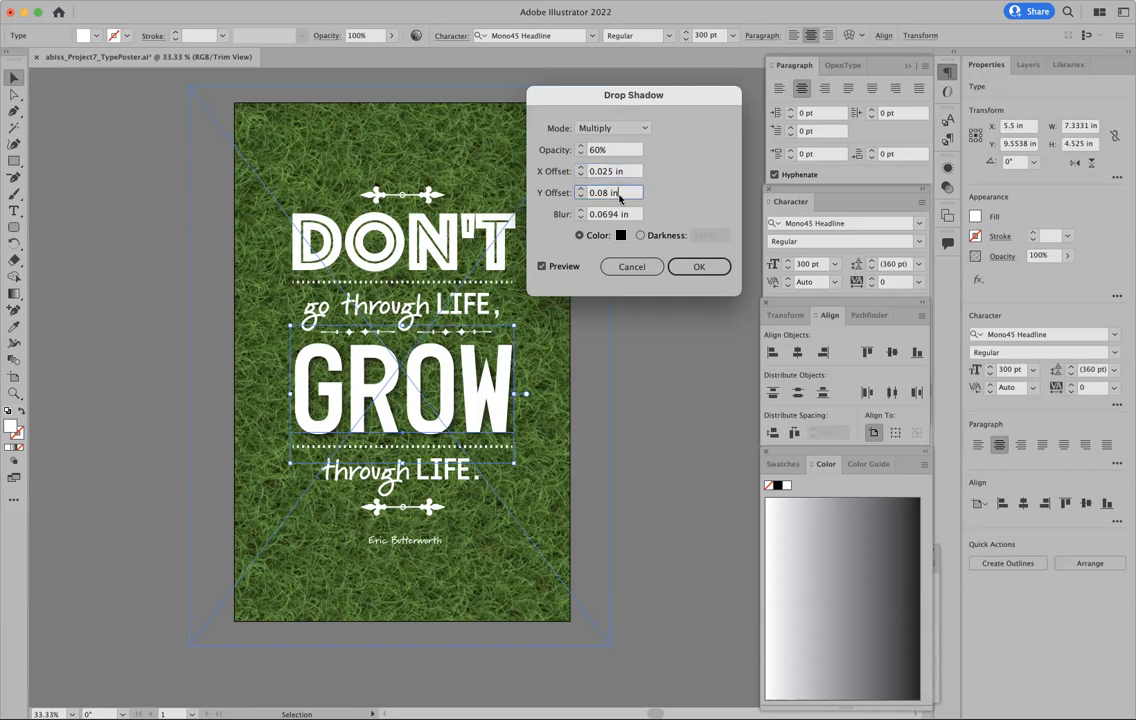
left_click(604, 174)
left_click(632, 192)
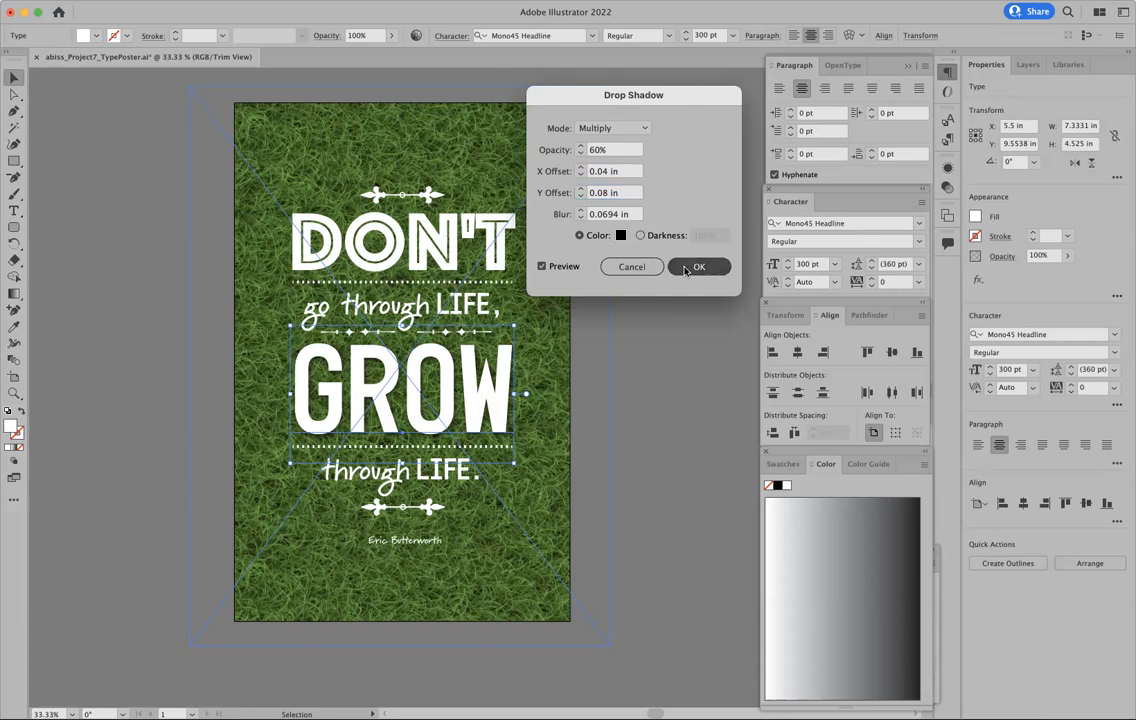
left_click(697, 267)
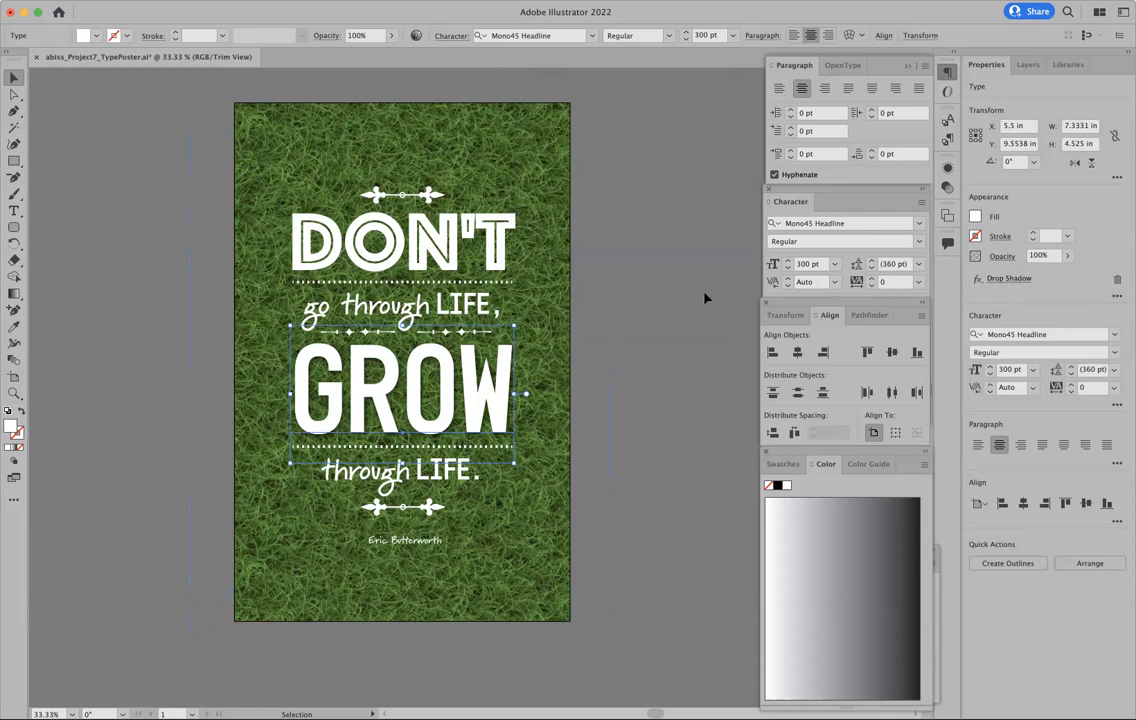
Apply the same drop shadow to the word DON'T
left_click(624, 257)
left_click(352, 258)
left_click(250, 3)
left_click(290, 10)
Apply the same drop shadow to both halves of the ornamental divider above GROW and deselect them
left_click(465, 311)
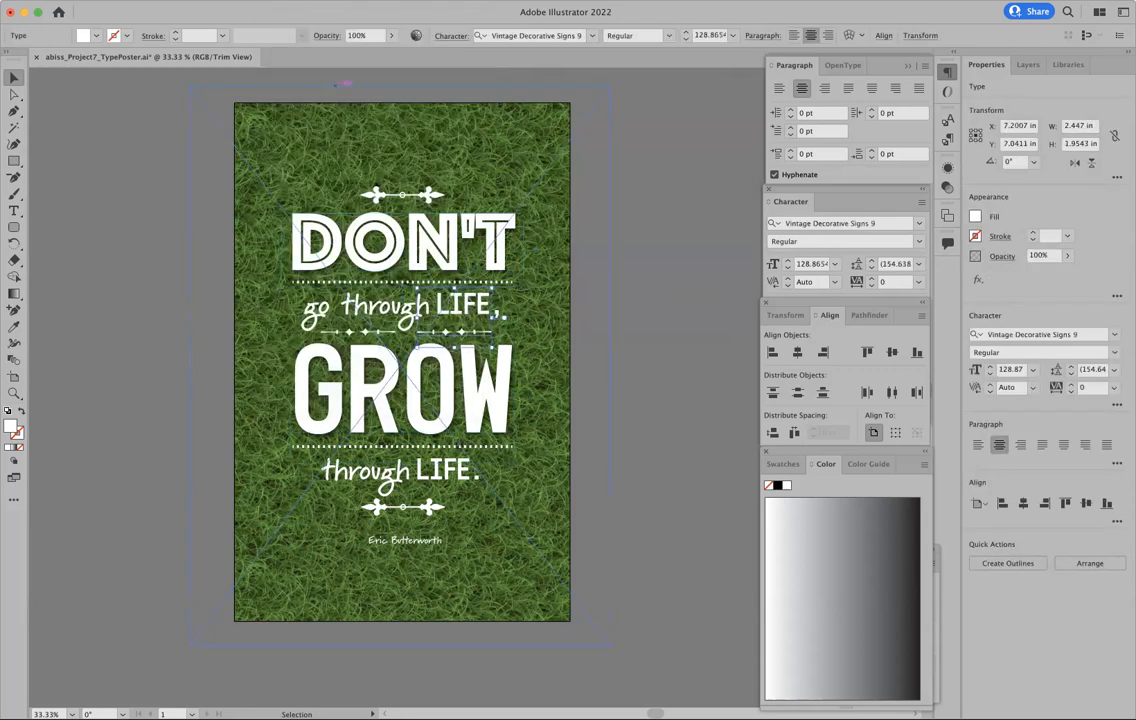
left_click(355, 308, "shift")
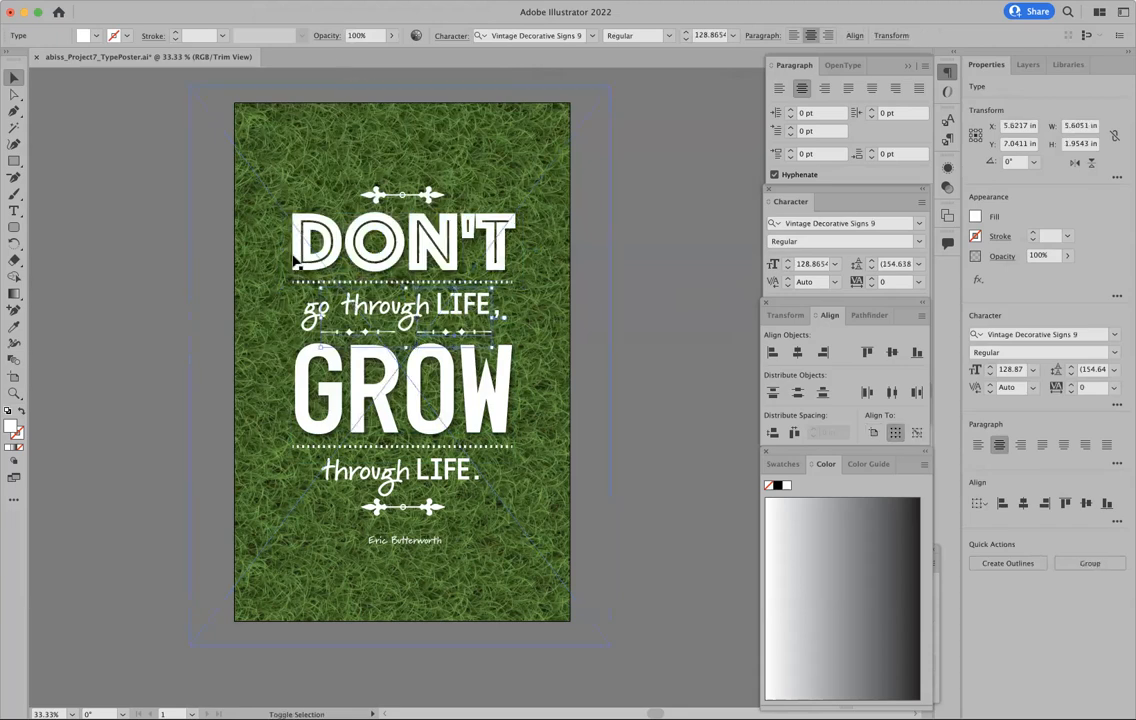
left_click(309, 317, "shift")
left_click(289, 1)
left_click(289, 11)
left_click(662, 360)
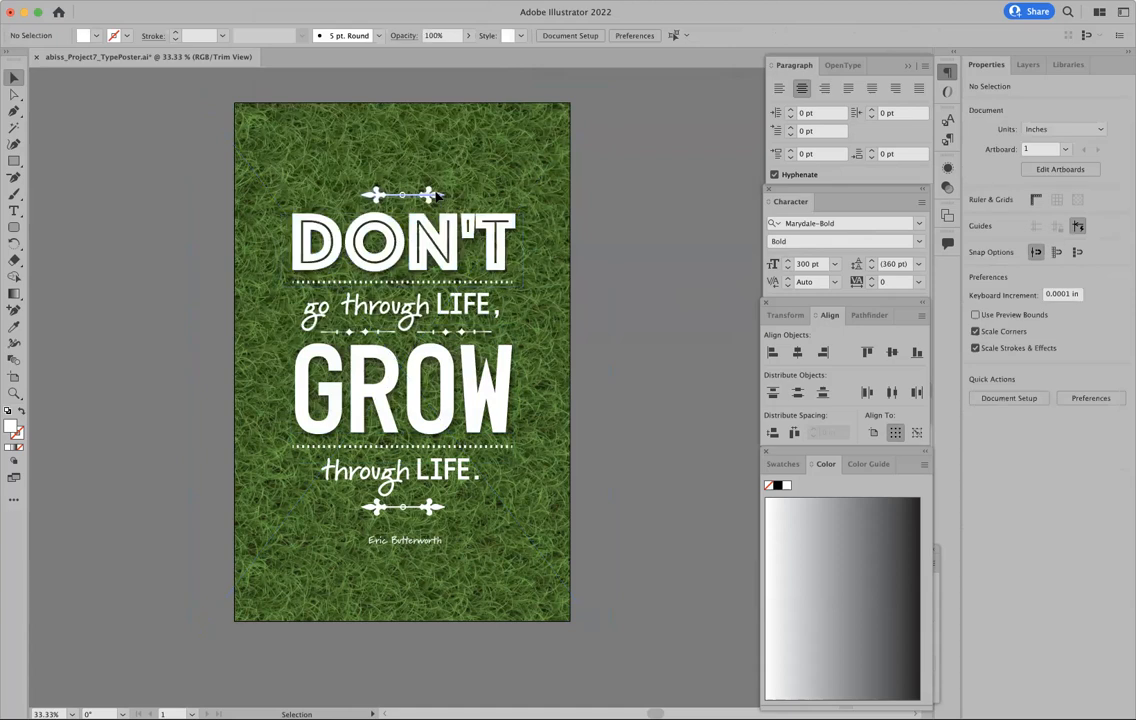
Apply the same drop shadow to the ornament above DON'T and to the "through LIFE." line below GROW
left_click(437, 196)
left_click(289, 1)
left_click(300, 10)
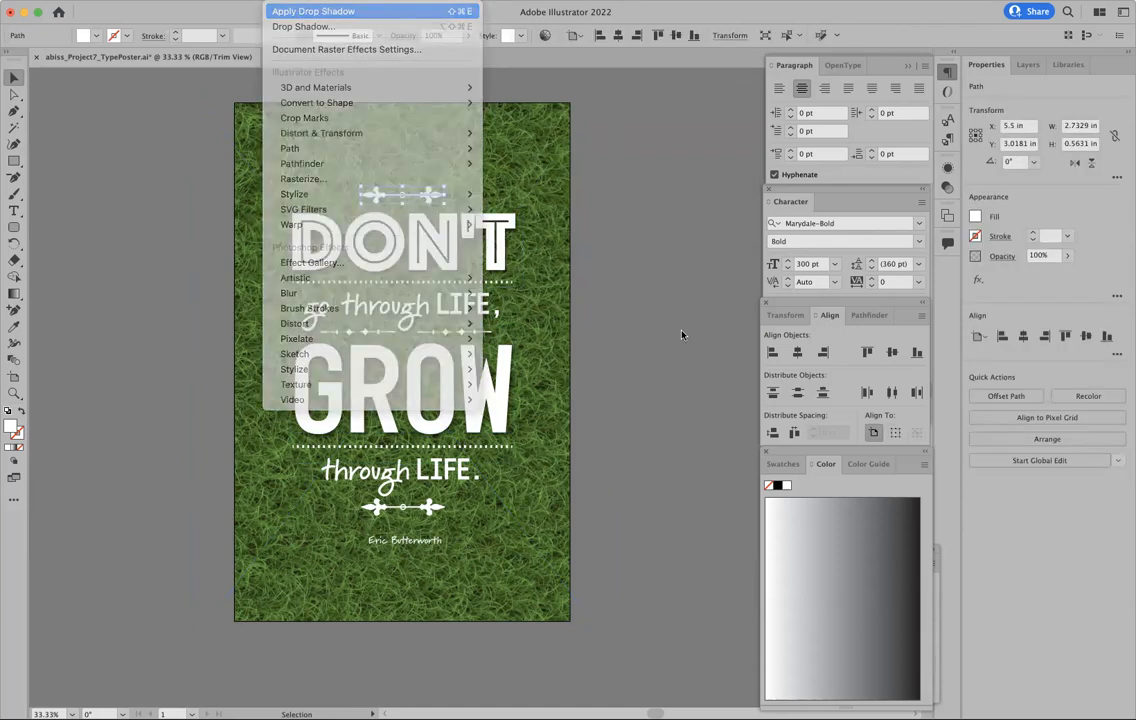
left_click(659, 337)
left_click(360, 378)
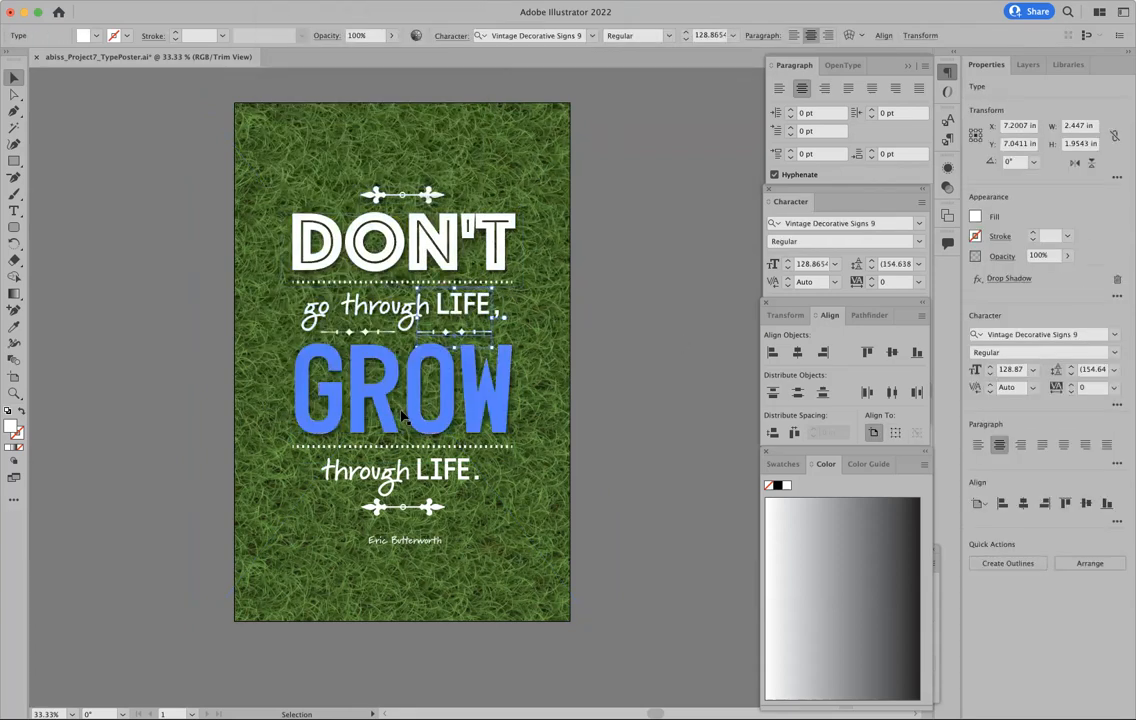
left_click(420, 476)
left_click(289, 1)
left_click(300, 10)
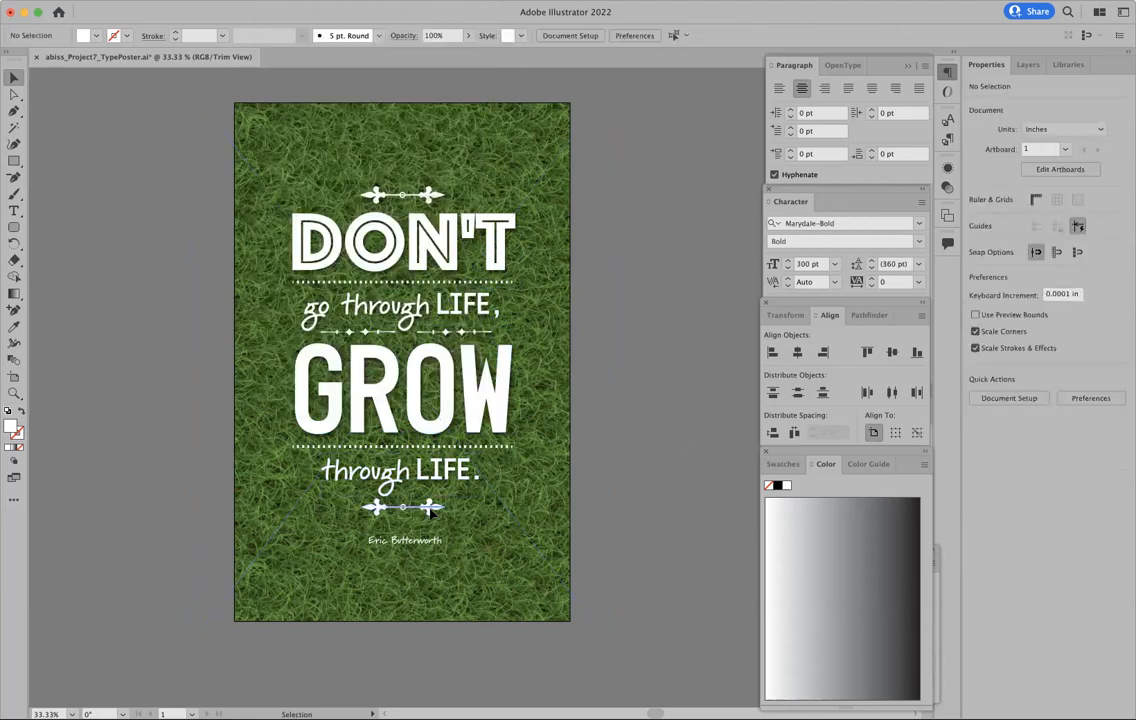
Apply the same drop shadow to the ornament below the quote and to the author credit
left_click(403, 507)
left_click(285, 2)
left_click(307, 10)
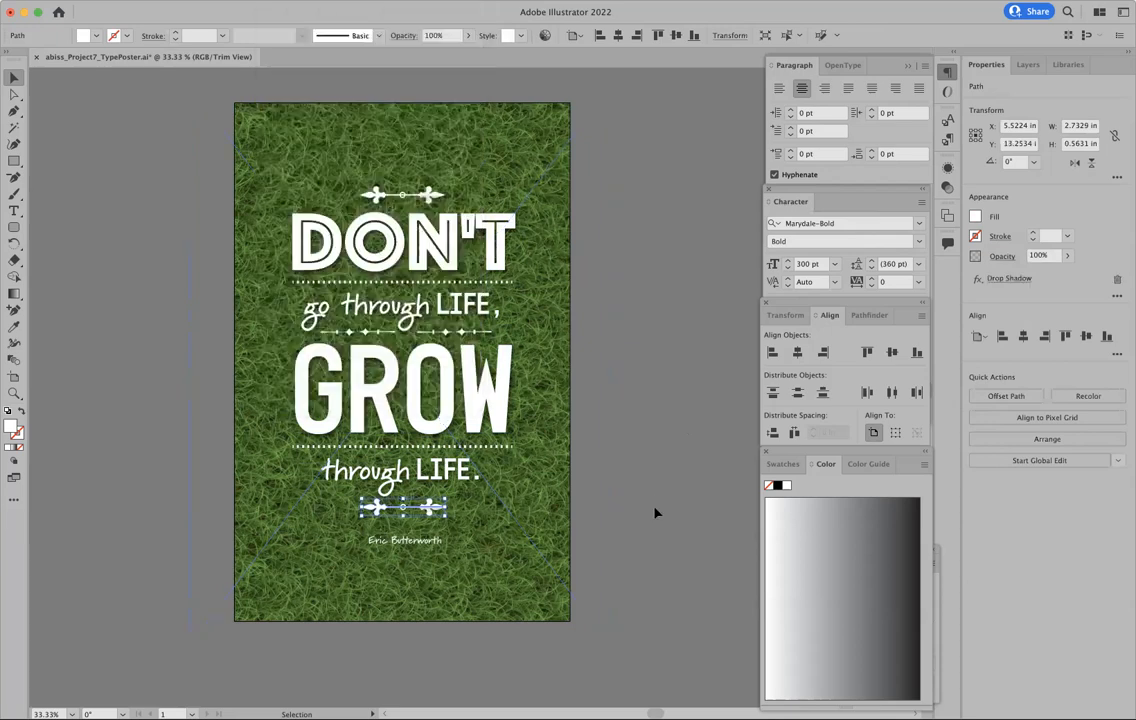
left_click(654, 507)
left_click(408, 540)
left_click(287, 1)
left_click(302, 10)
Apply the same drop shadow to the dotted divider line below GROW and deselect it
left_click(438, 454)
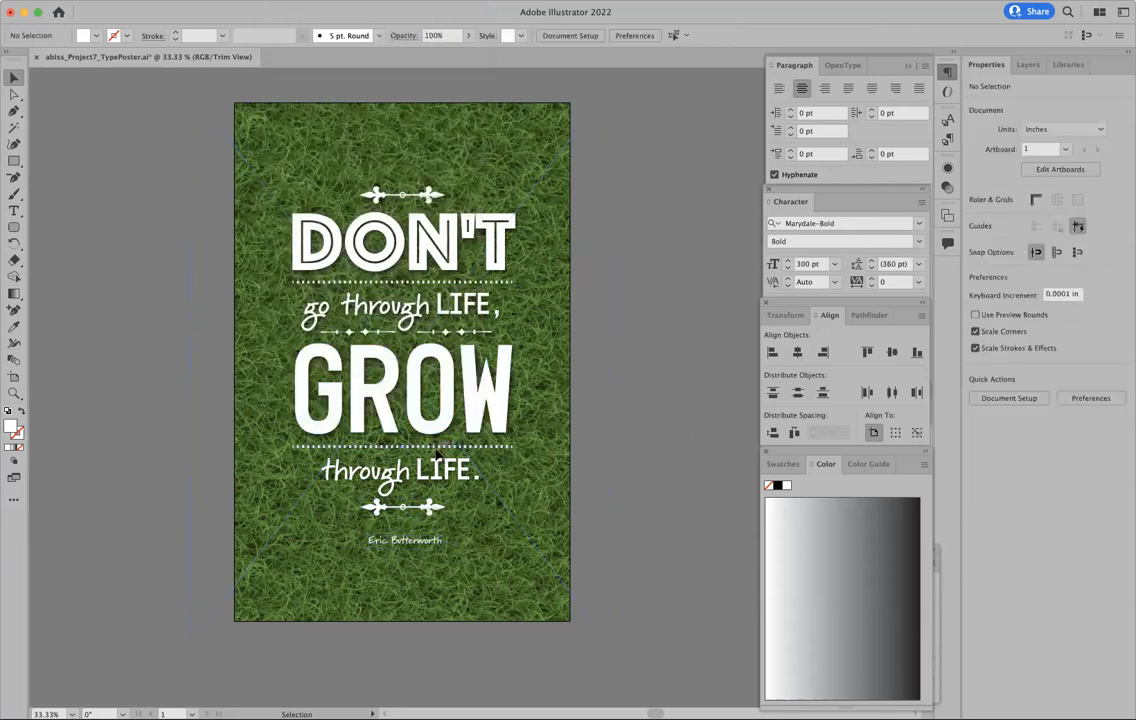
left_click(436, 447)
left_click(287, 1)
left_click(303, 11)
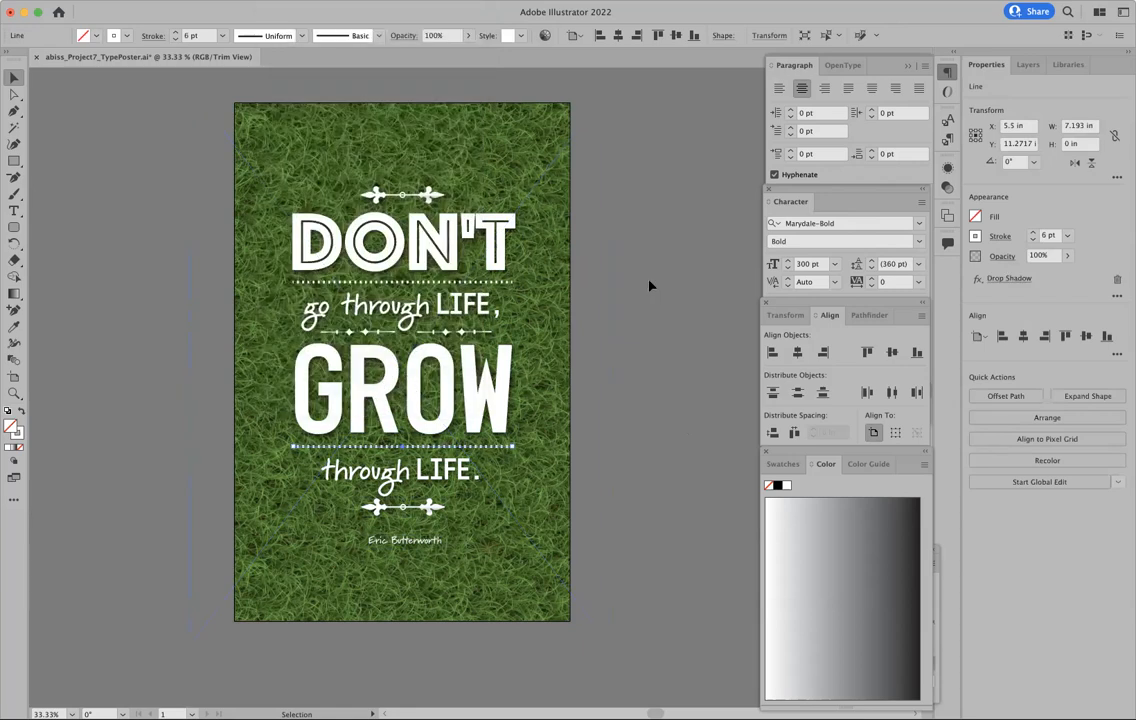
left_click(649, 286)
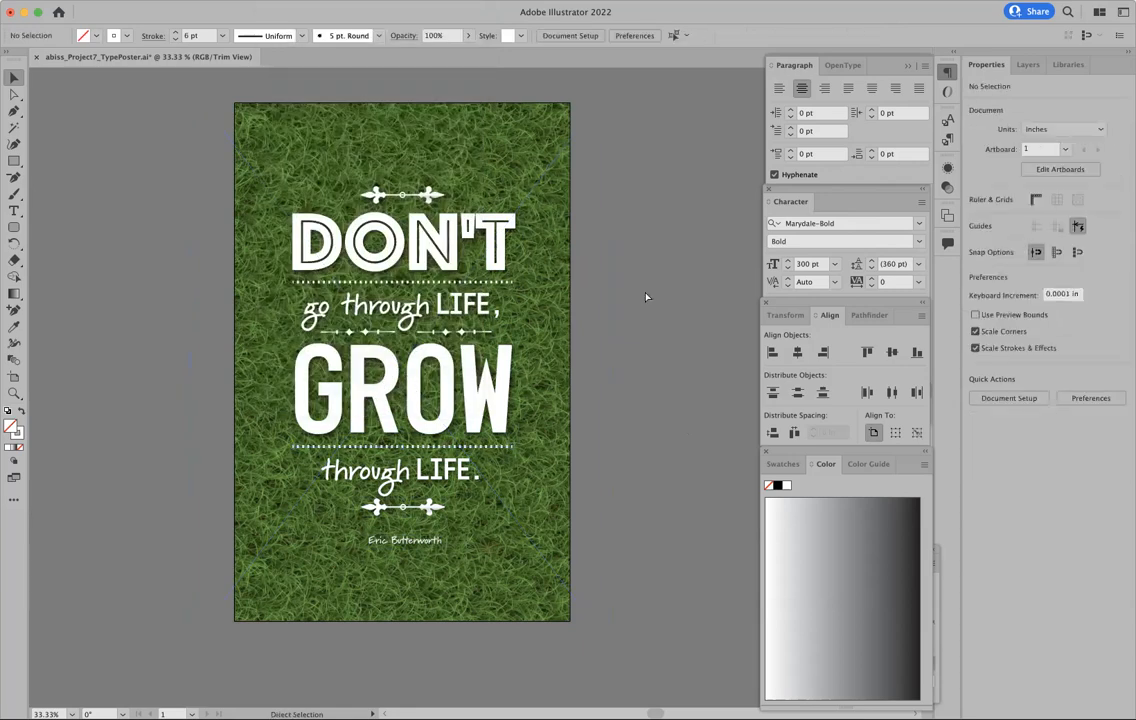
Save the poster, and save it also in Adobe PDF format as abiss_Project7_TypePoster on the Desktop
key("super+s")
left_click(110, 1)
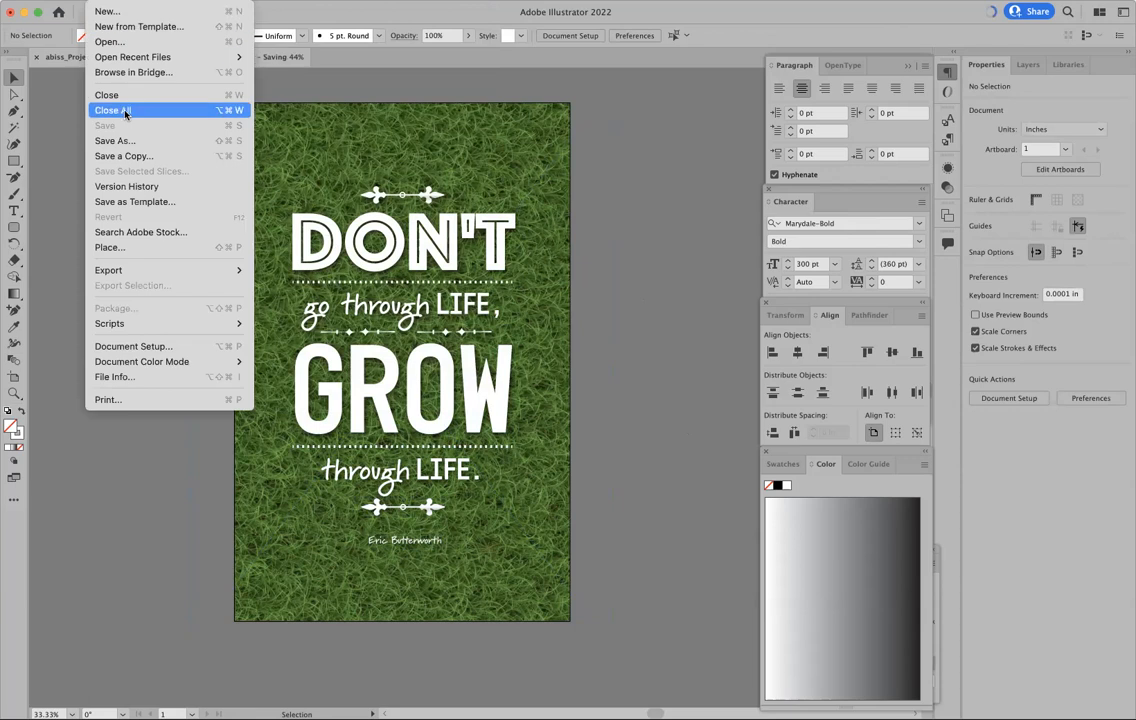
left_click(125, 143)
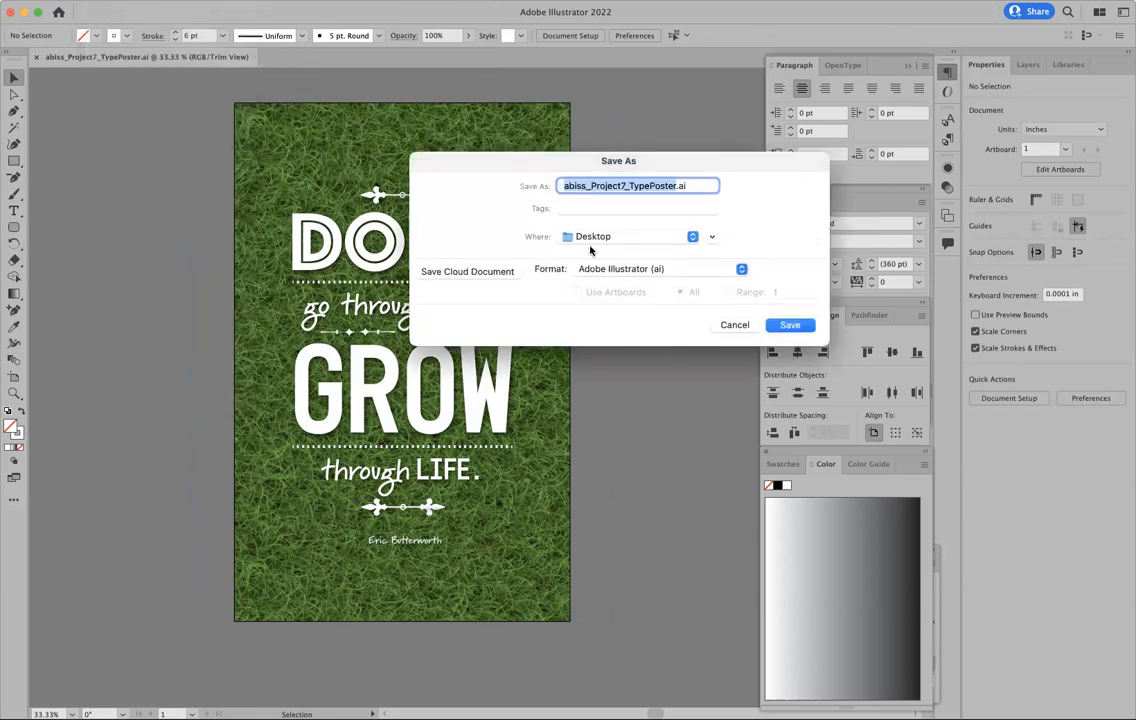
left_click(592, 269)
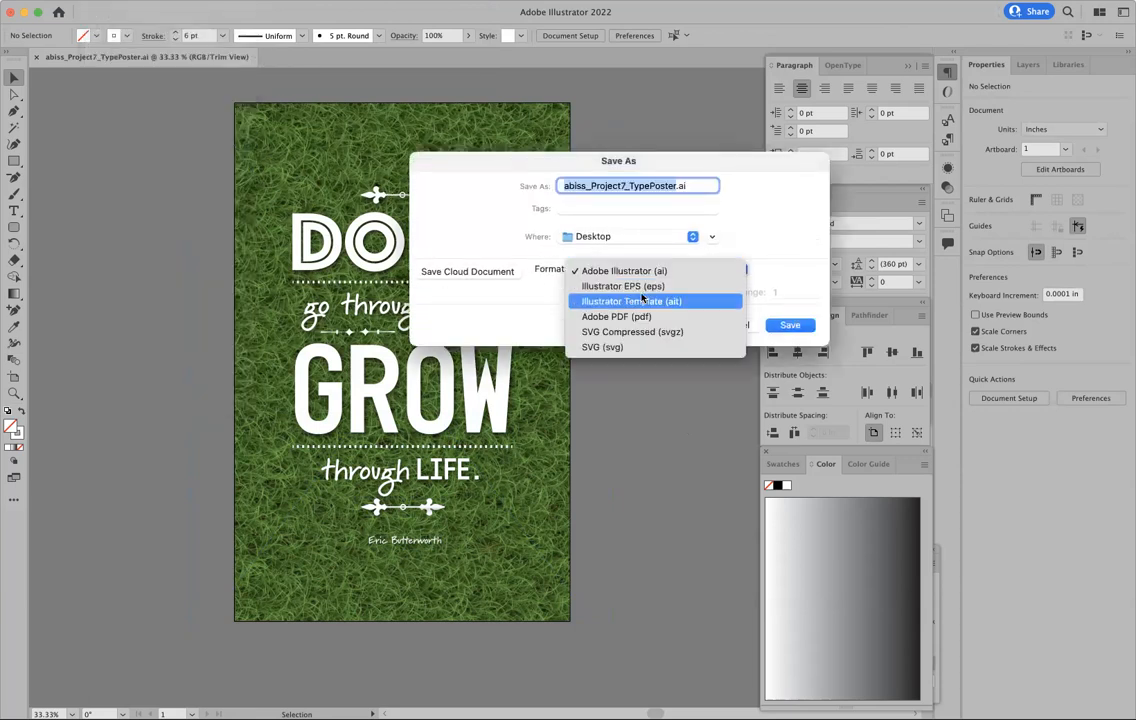
left_click(644, 317)
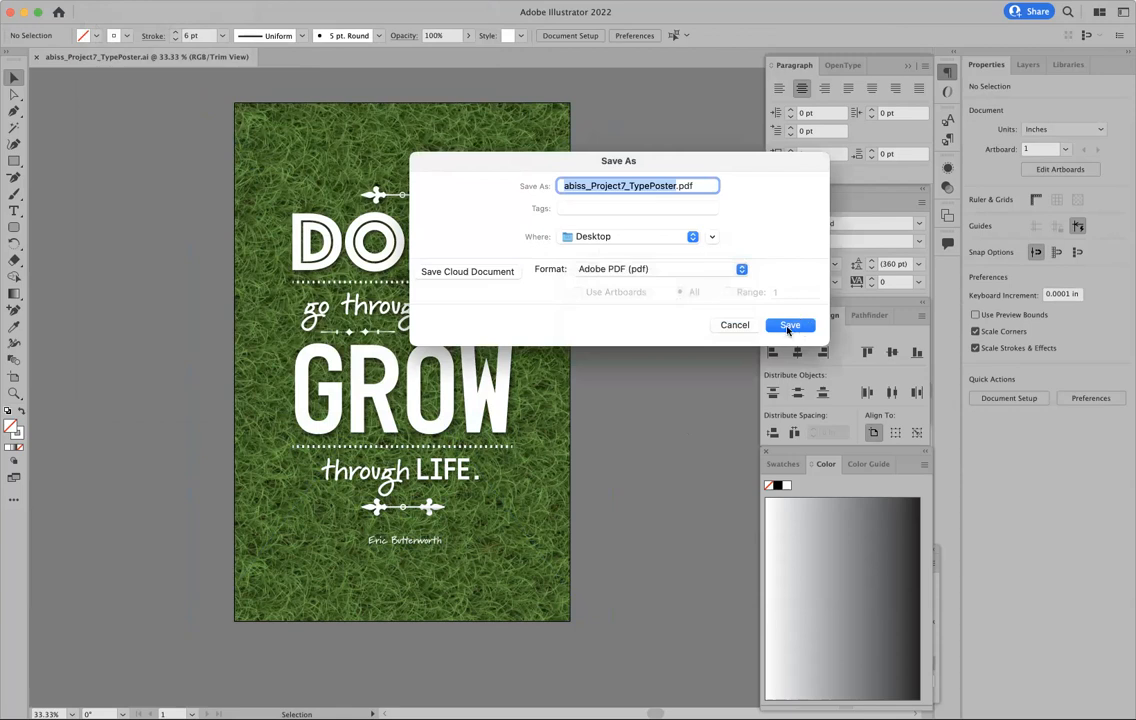
key("Return")
left_click(664, 563)
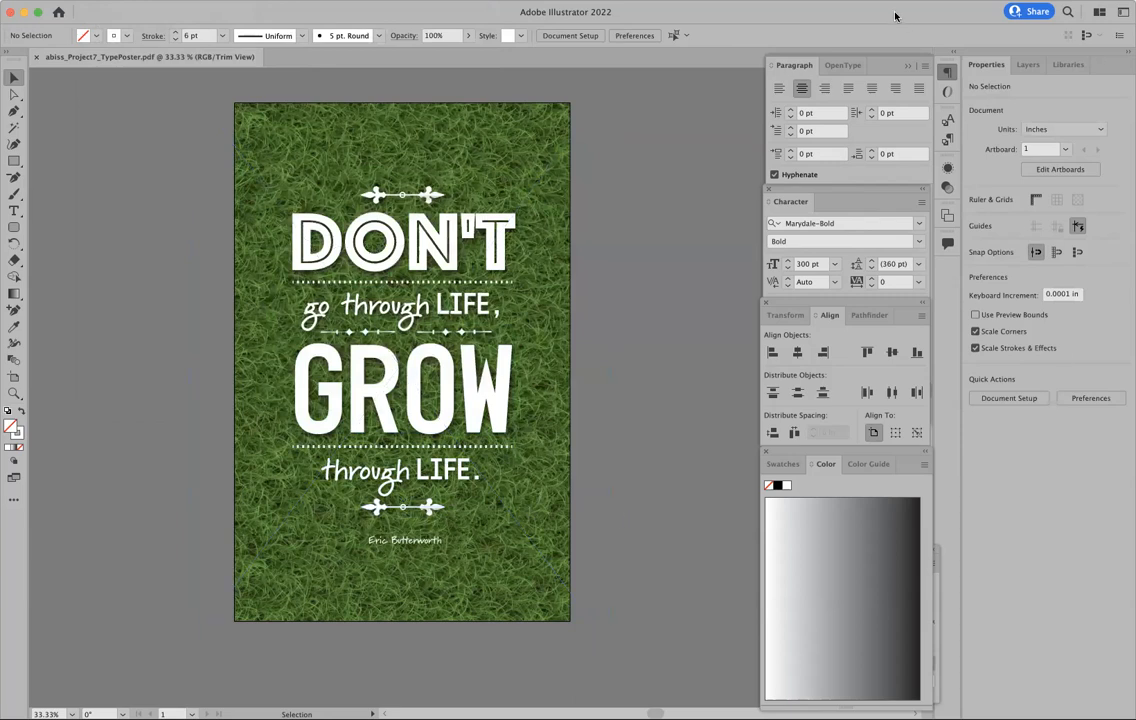
Switch to Acrobat and view abiss_Project7_TypePoster.pdf with the whole page fitted to the window
left_click_drag(895, 16, 827, 44)
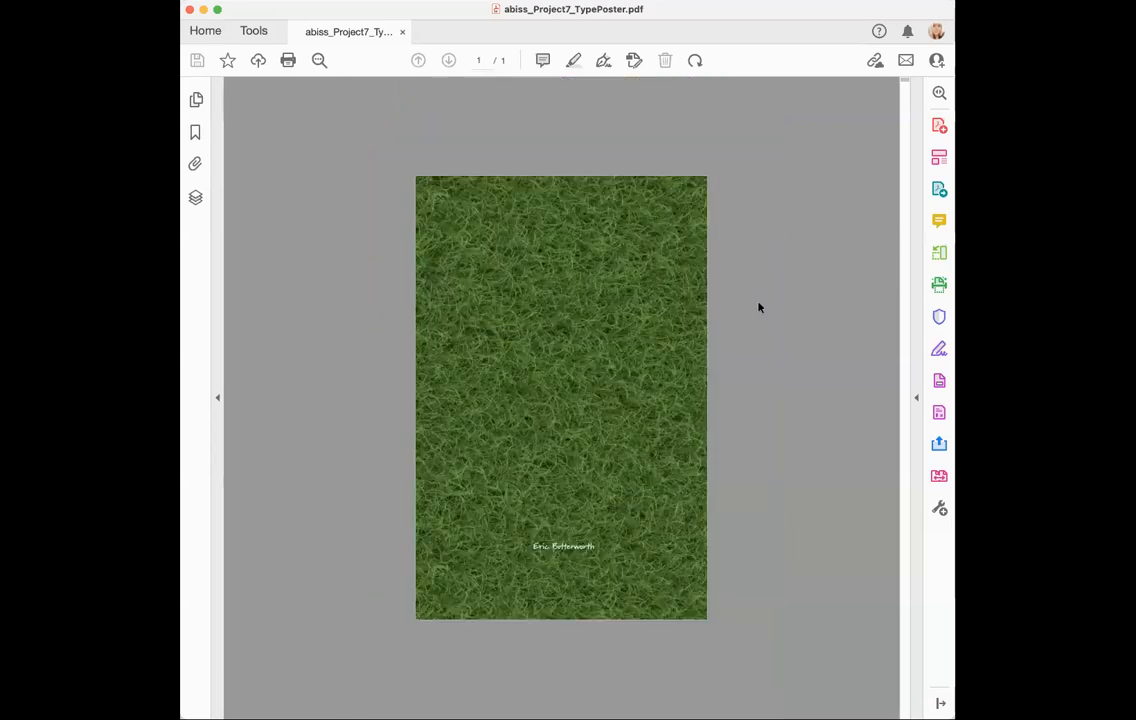
key("super+0")
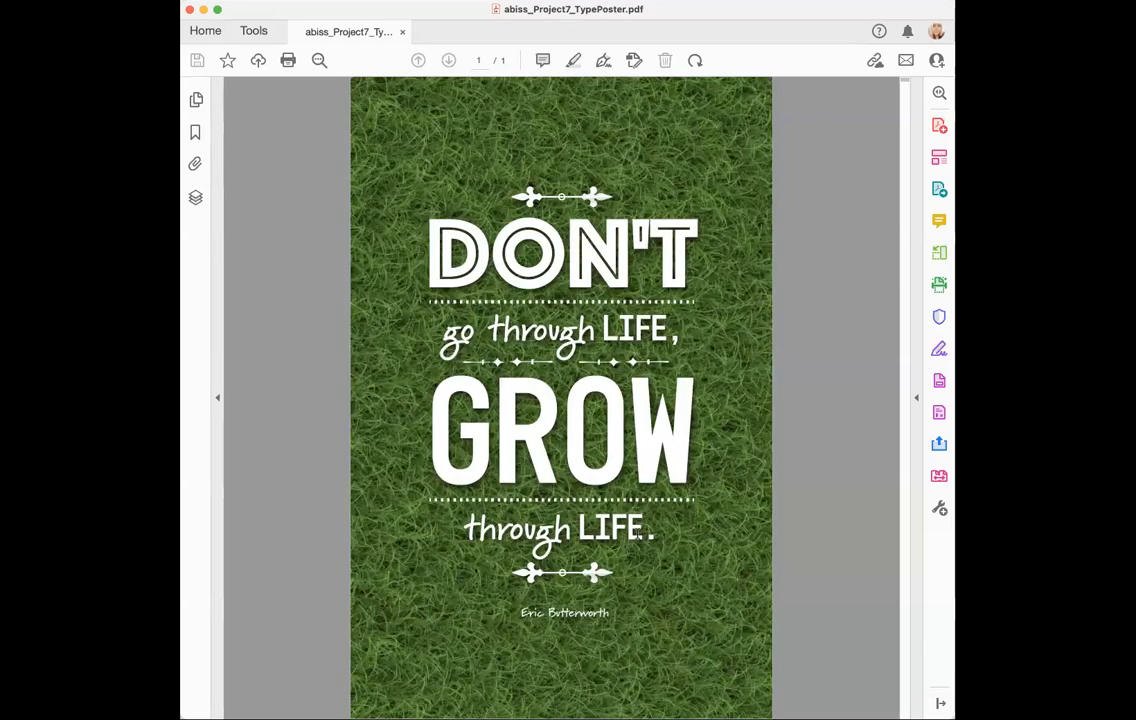